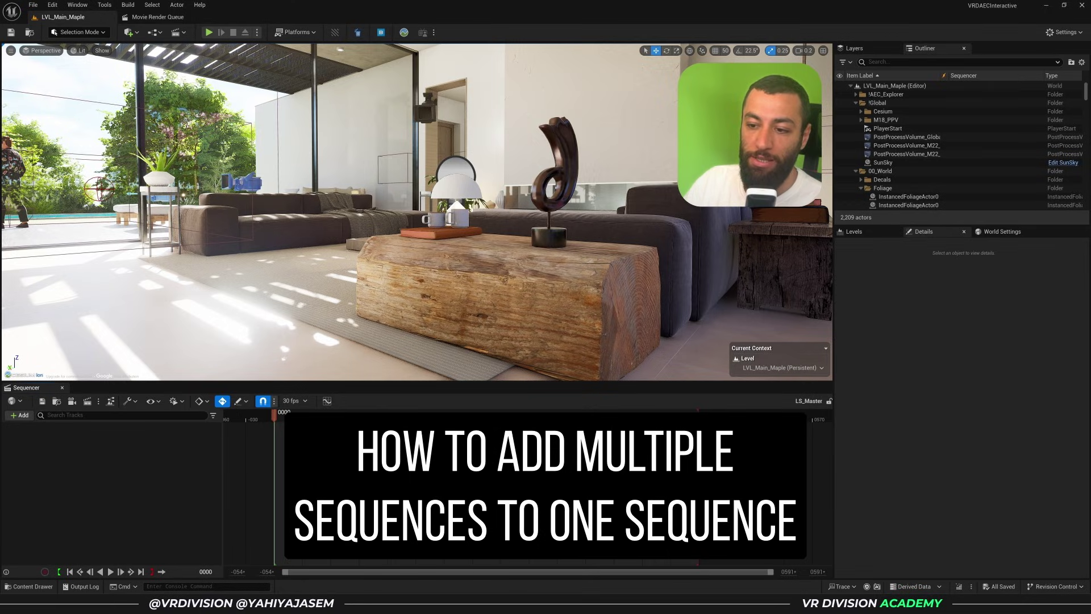
# - Look over the LS_Master, LS_Shot_01, LS_Shot_02 and LS_Shot_03 level sequences in the Tutorial folder
pyautogui.hotkey('ctrl', 'space')
pyautogui.click(453, 488)
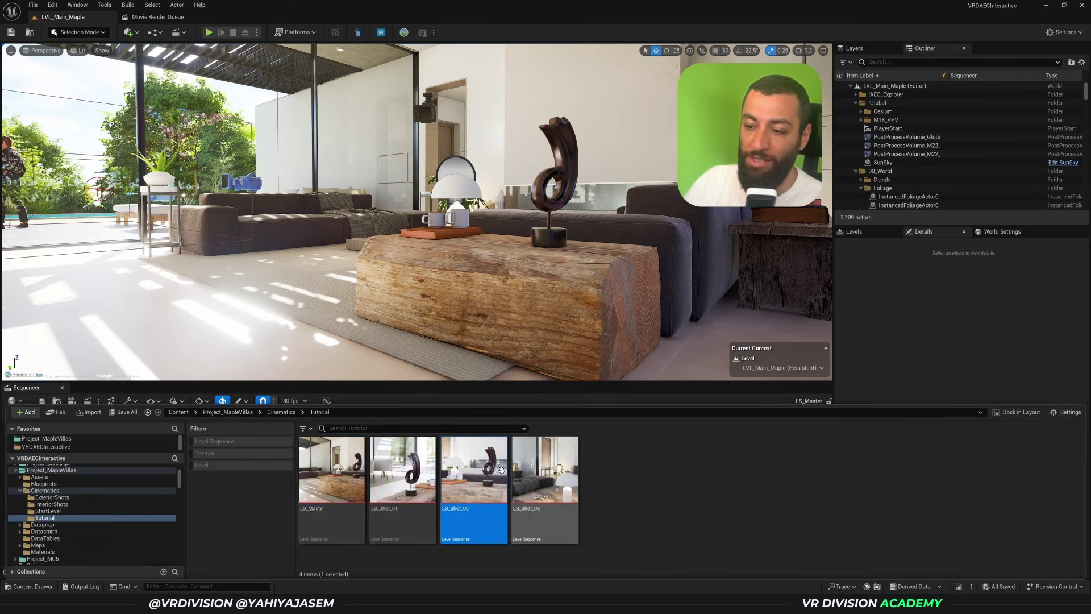
pyautogui.click(407, 472)
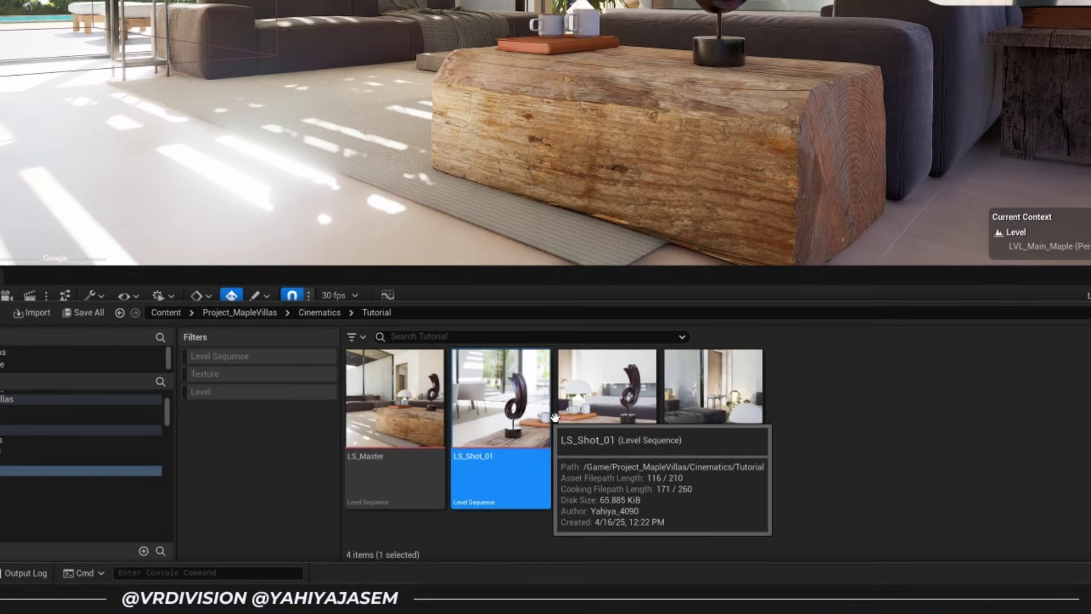
pyautogui.click(489, 480)
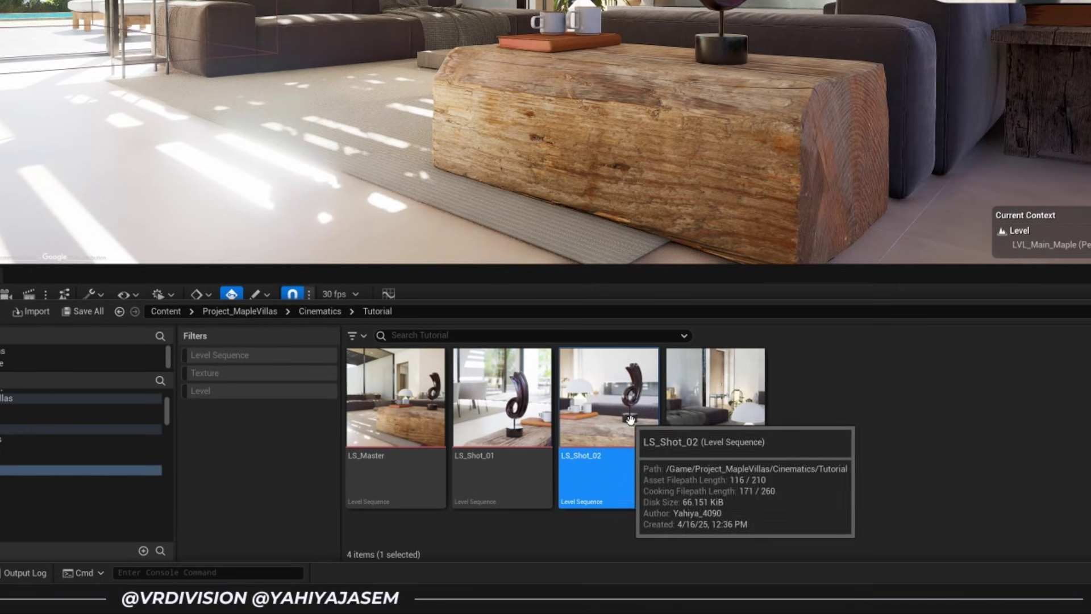
pyautogui.click(537, 488)
pyautogui.click(405, 430)
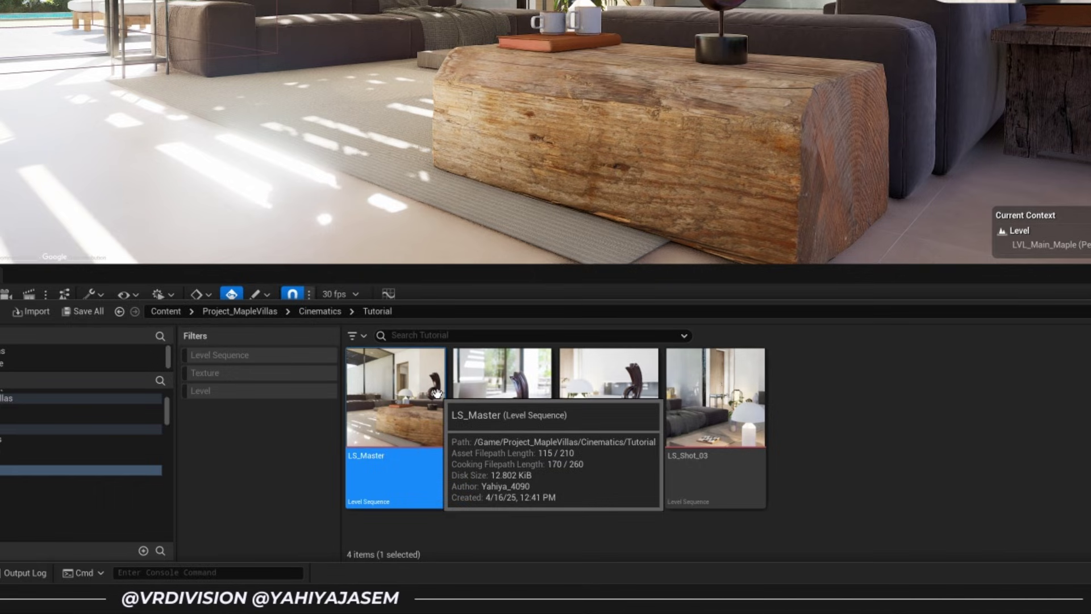
# - Enlarge the Sequencer area and add LS_Shot_01, LS_Shot_02 and LS_Shot_03 together to the master sequence's empty track list
pyautogui.click(500, 410)
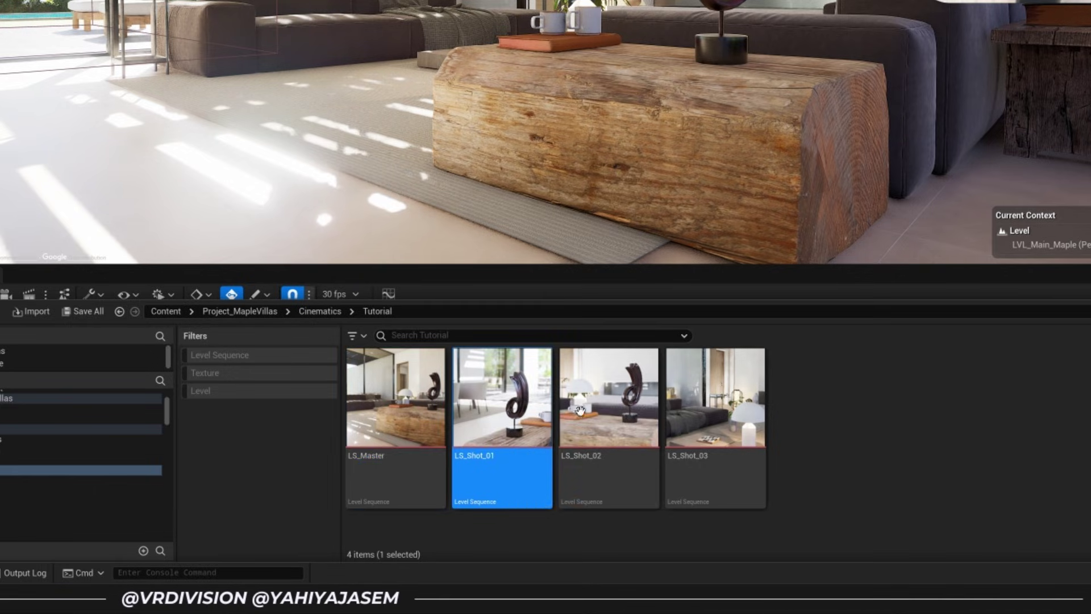
pyautogui.keyDown('ctrl'); pyautogui.click(609, 414); pyautogui.keyUp('ctrl')
pyautogui.keyDown('ctrl'); pyautogui.click(693, 423); pyautogui.keyUp('ctrl')
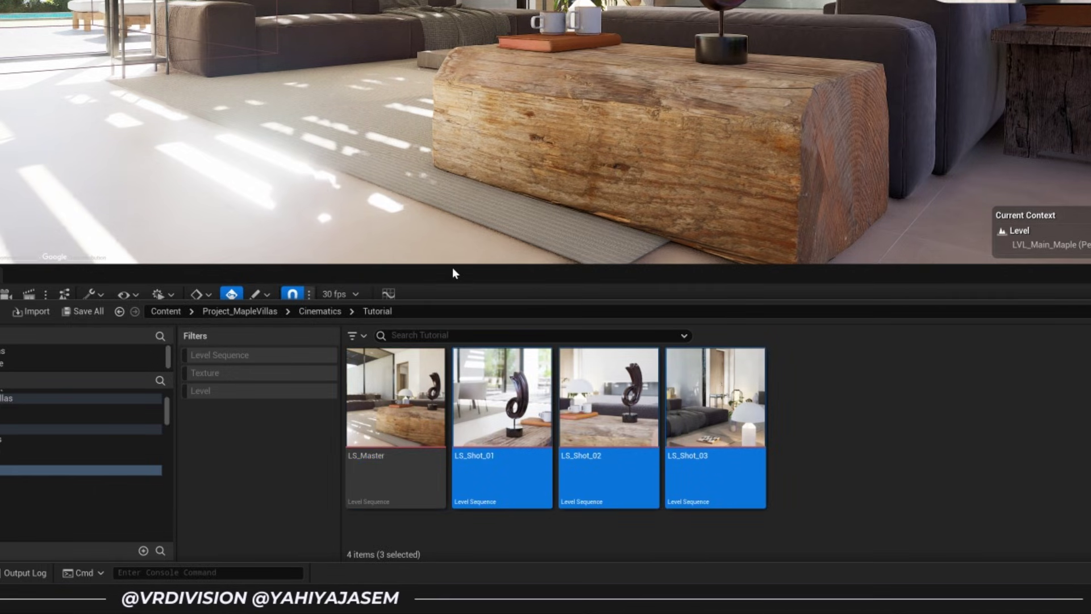
pyautogui.moveTo(454, 274); pyautogui.dragTo(449, 133)
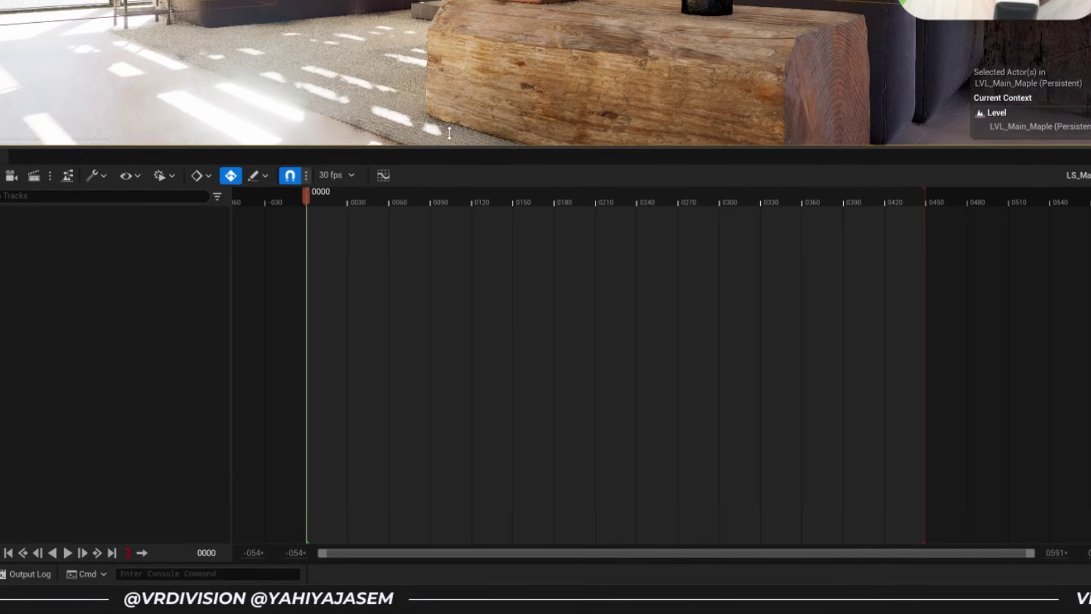
pyautogui.hotkey('ctrl', 'space')
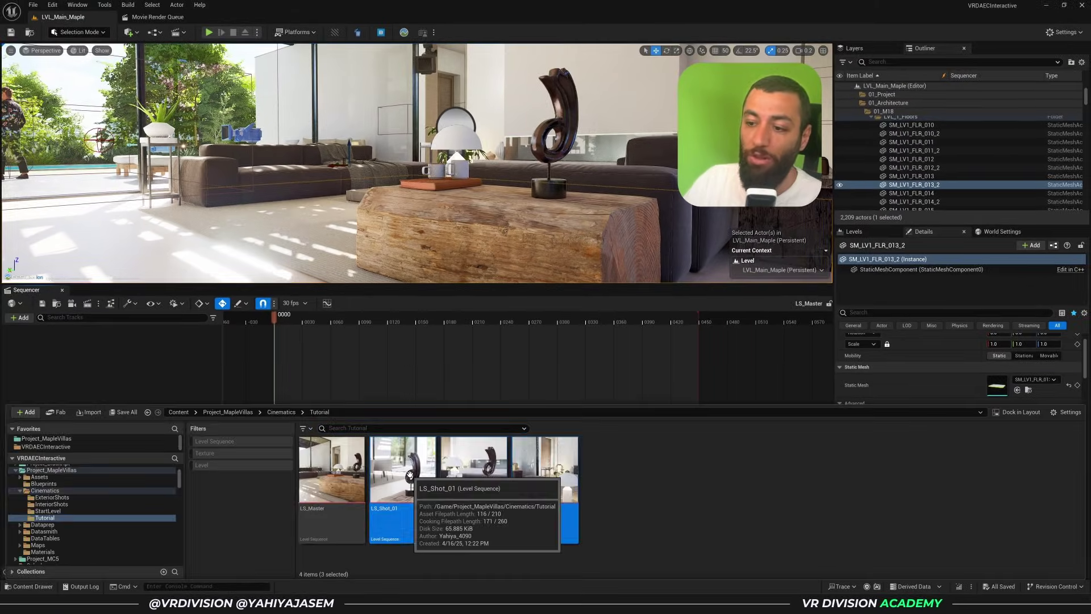
pyautogui.moveTo(410, 475); pyautogui.dragTo(195, 360)
pyautogui.click(248, 291)
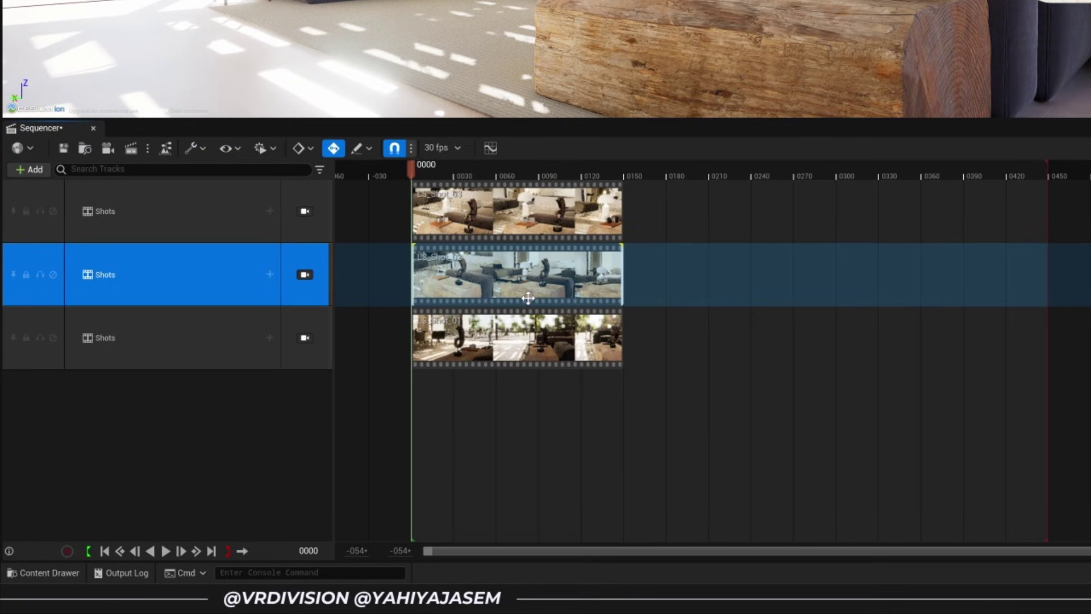
# - Shift the LS_Shot_02 and LS_Shot_03 clips along the timeline and try to move them onto another Shots track
pyautogui.moveTo(483, 307); pyautogui.dragTo(720, 306)
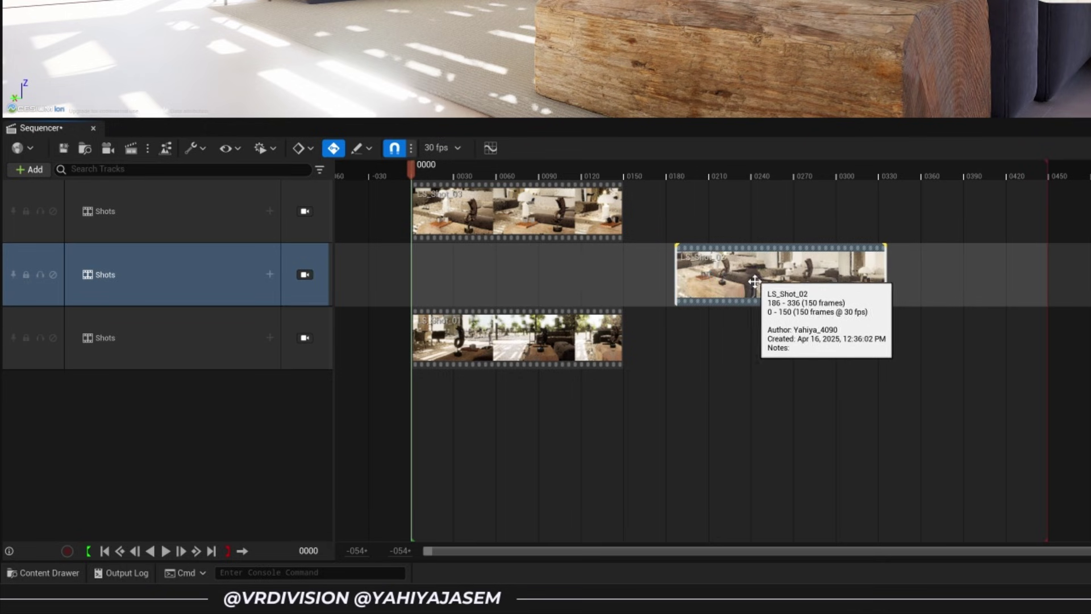
pyautogui.click(576, 220)
pyautogui.moveTo(575, 219); pyautogui.dragTo(1055, 221)
pyautogui.moveTo(954, 226); pyautogui.dragTo(975, 320)
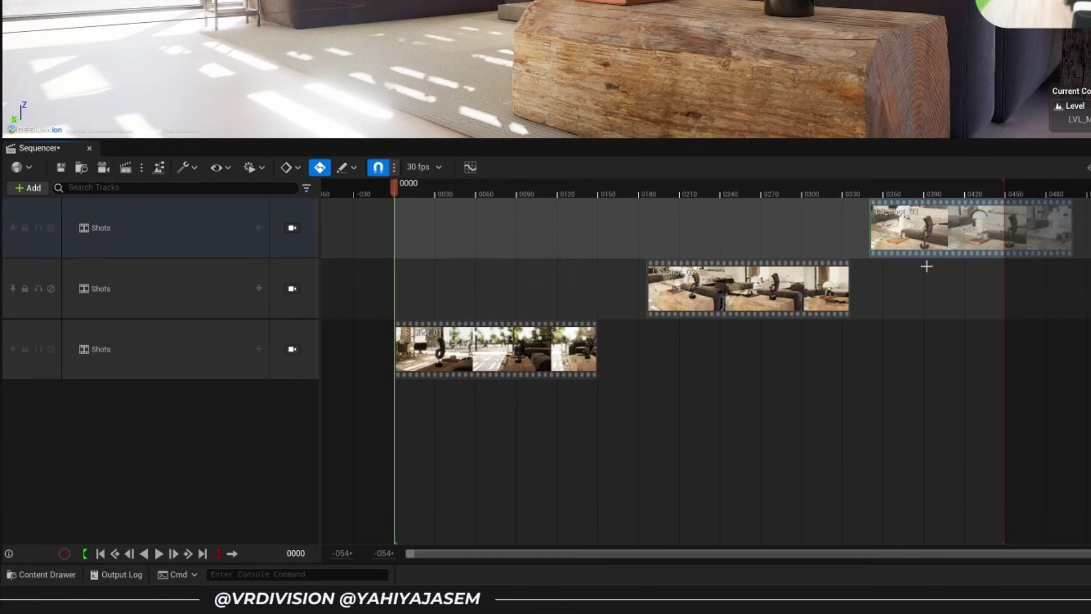
pyautogui.moveTo(798, 288); pyautogui.dragTo(781, 161)
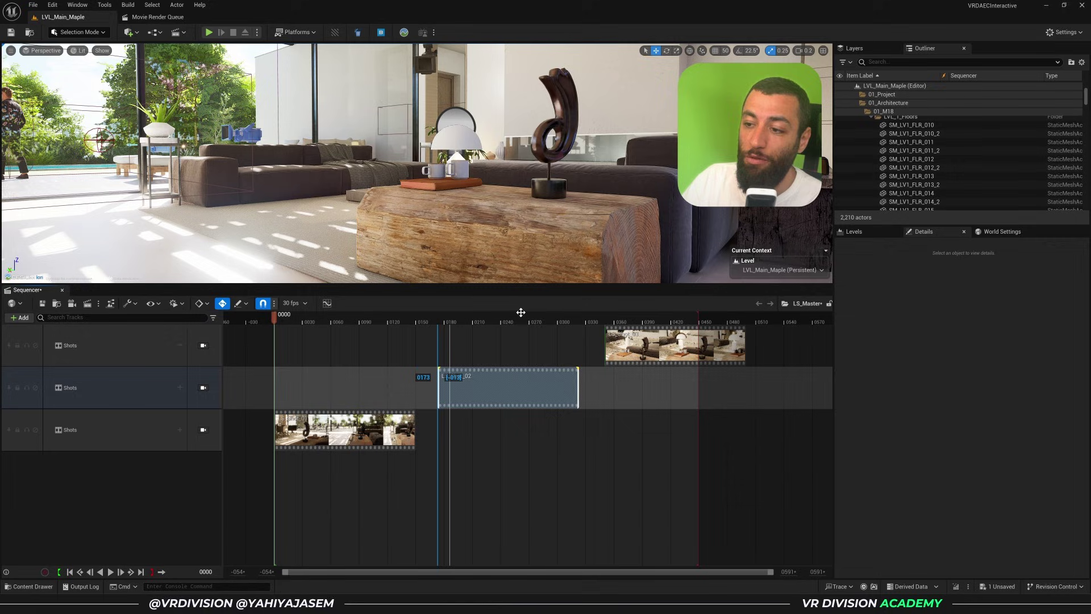
pyautogui.moveTo(521, 312); pyautogui.dragTo(520, 421)
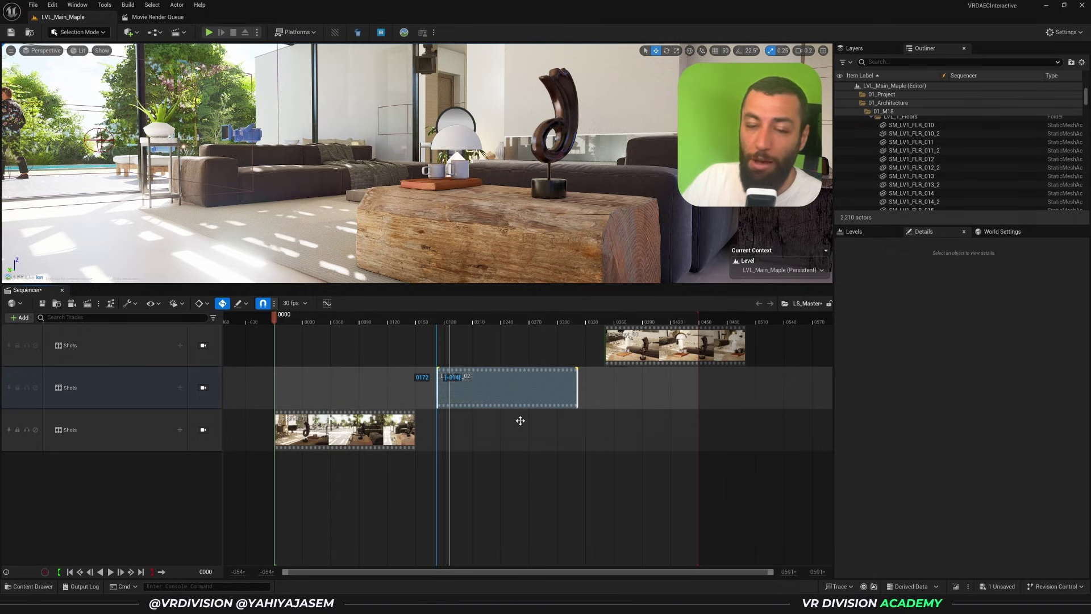
# - Undo the clip moves and the addition of the three separate Shots tracks
pyautogui.hotkey('ctrl', 'z')
pyautogui.hotkey('ctrl', 'z')
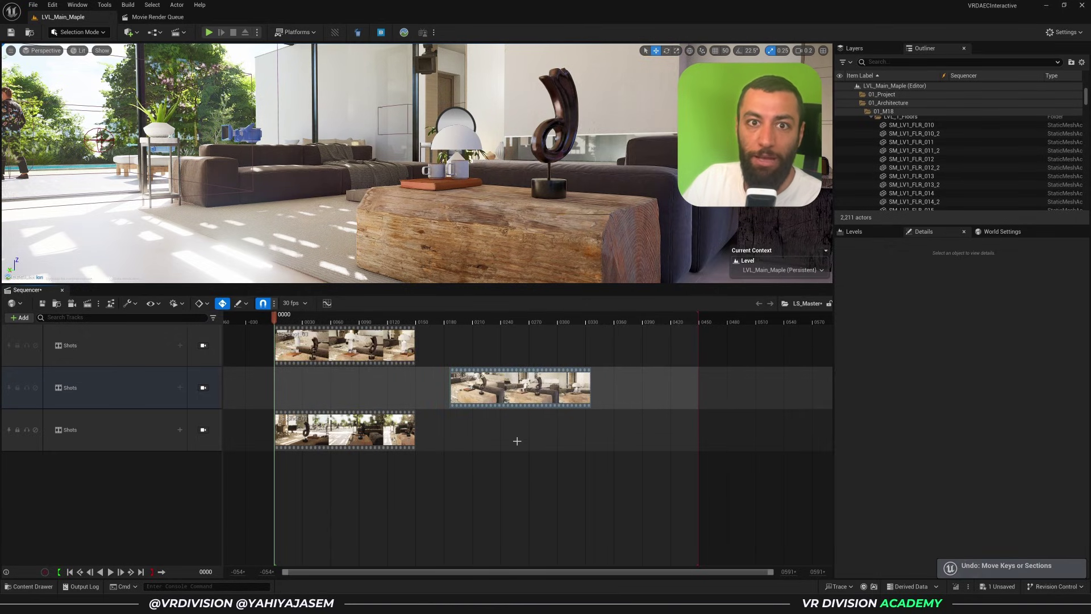
pyautogui.hotkey('ctrl', 'z')
pyautogui.hotkey('ctrl', 'z')
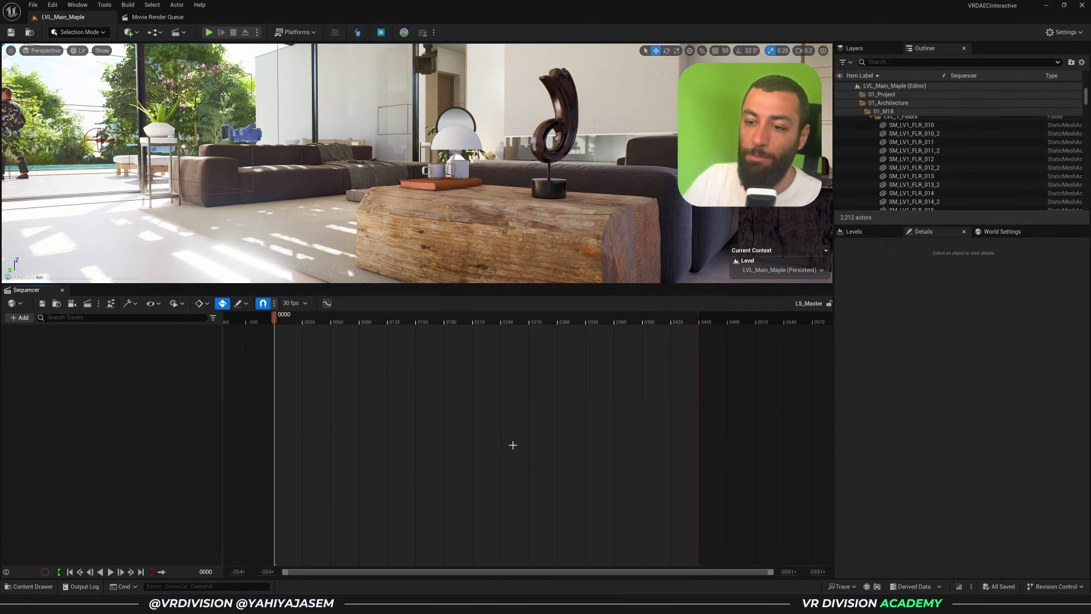
# - Add only LS_Shot_01 to the master sequence as a Shots track and move the playhead to frame 68
pyautogui.hotkey('ctrl', 'space')
pyautogui.moveTo(400, 500); pyautogui.dragTo(142, 364)
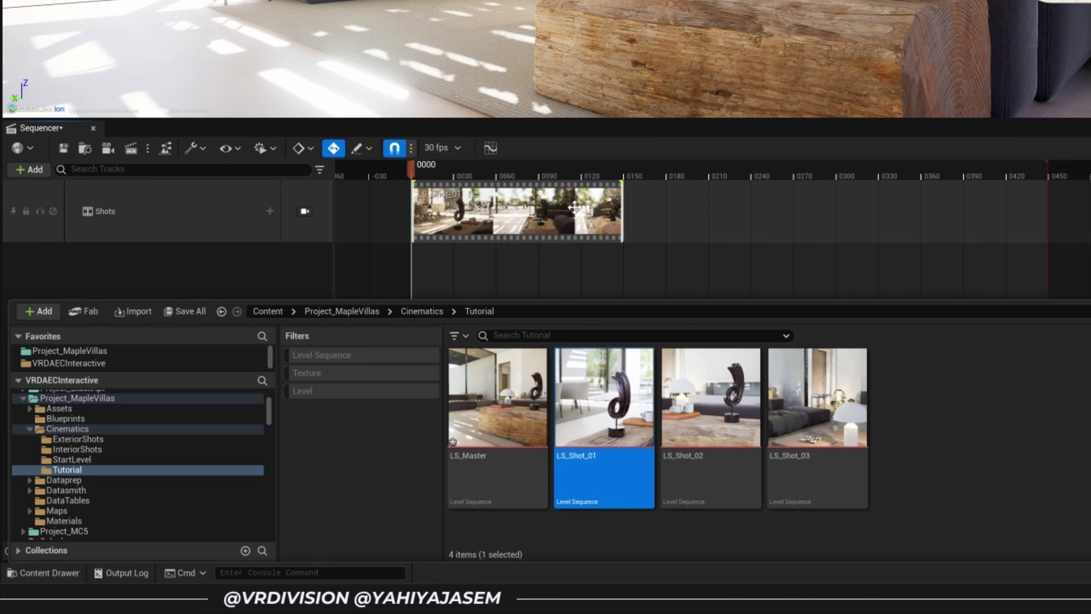
pyautogui.moveTo(624, 172); pyautogui.dragTo(641, 177)
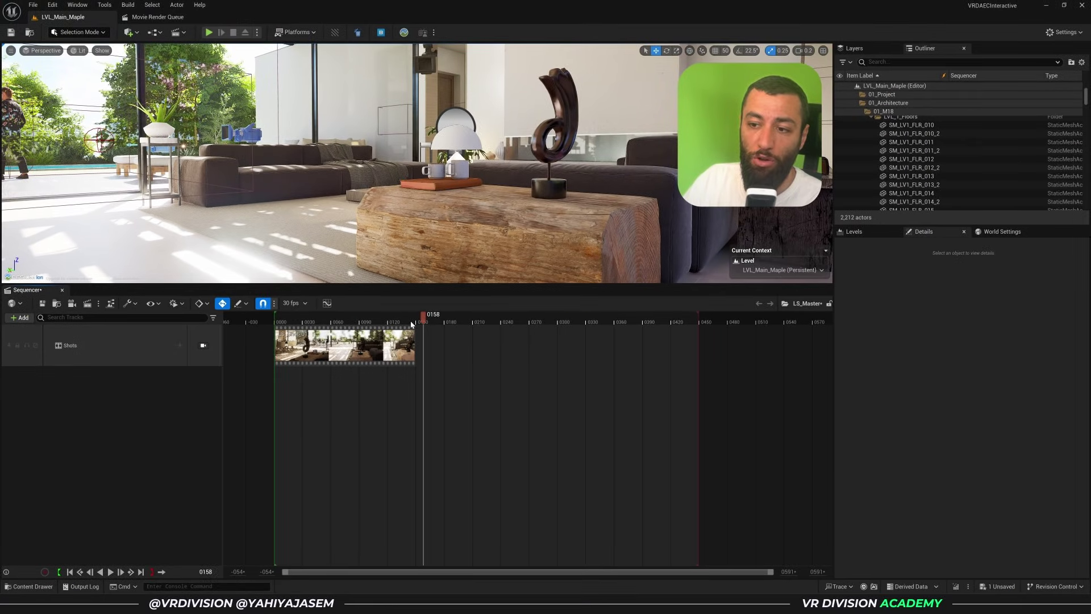
pyautogui.moveTo(410, 325); pyautogui.dragTo(338, 327)
# - Add LS_Shot_02 and LS_Shot_03 together into the existing Shots track that holds LS_Shot_01
pyautogui.hotkey('ctrl', 'space')
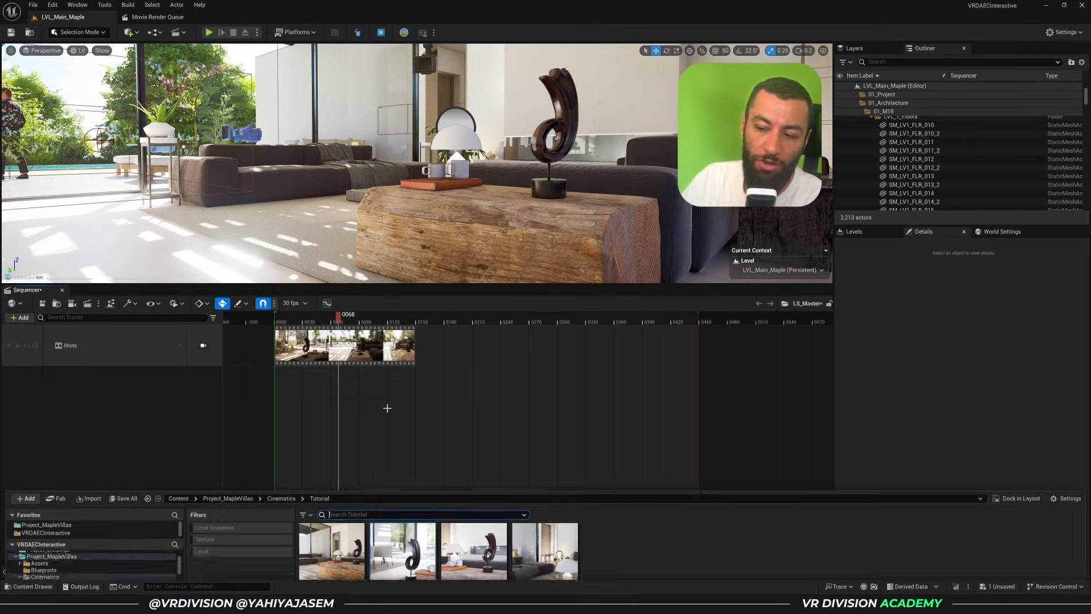
pyautogui.click(478, 477)
pyautogui.keyDown('ctrl'); pyautogui.click(526, 471); pyautogui.keyUp('ctrl')
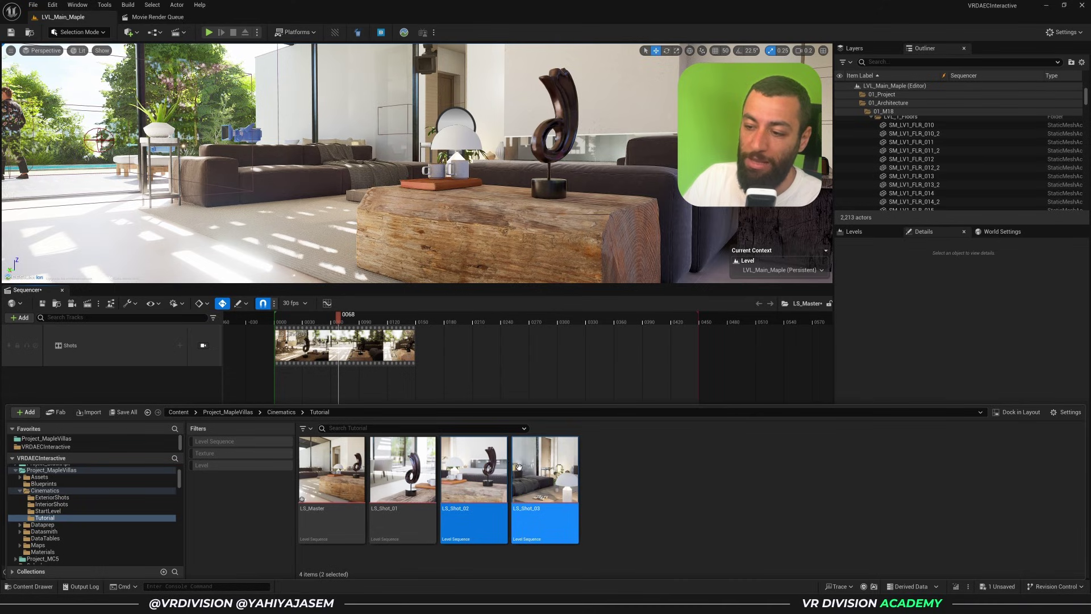
pyautogui.moveTo(502, 464); pyautogui.dragTo(359, 318)
pyautogui.hotkey('ctrl', 'space')
pyautogui.hotkey('ctrl', 'space')
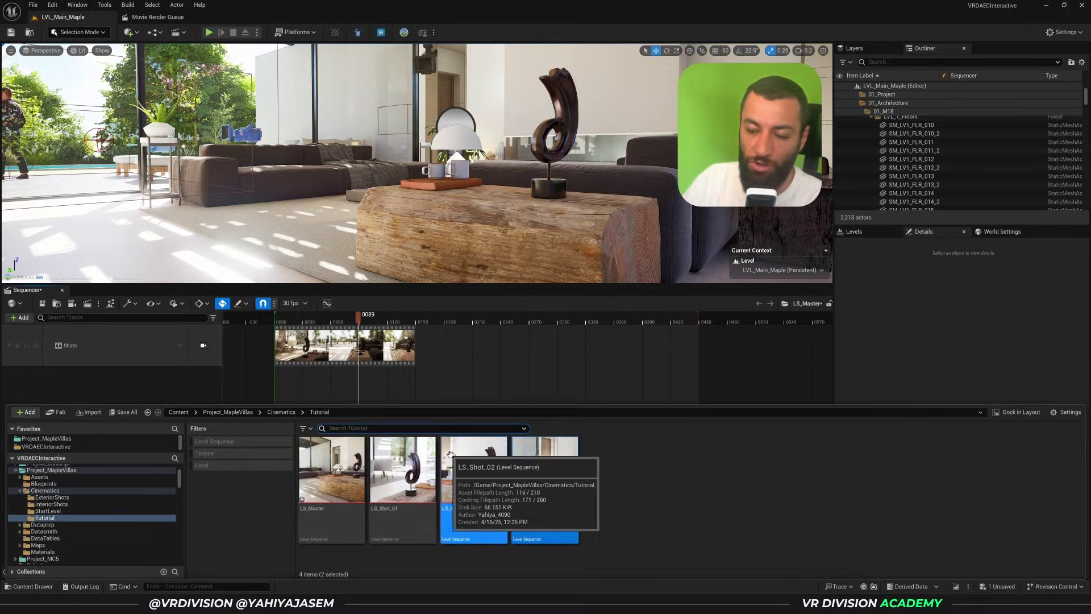
pyautogui.moveTo(451, 455); pyautogui.dragTo(237, 385)
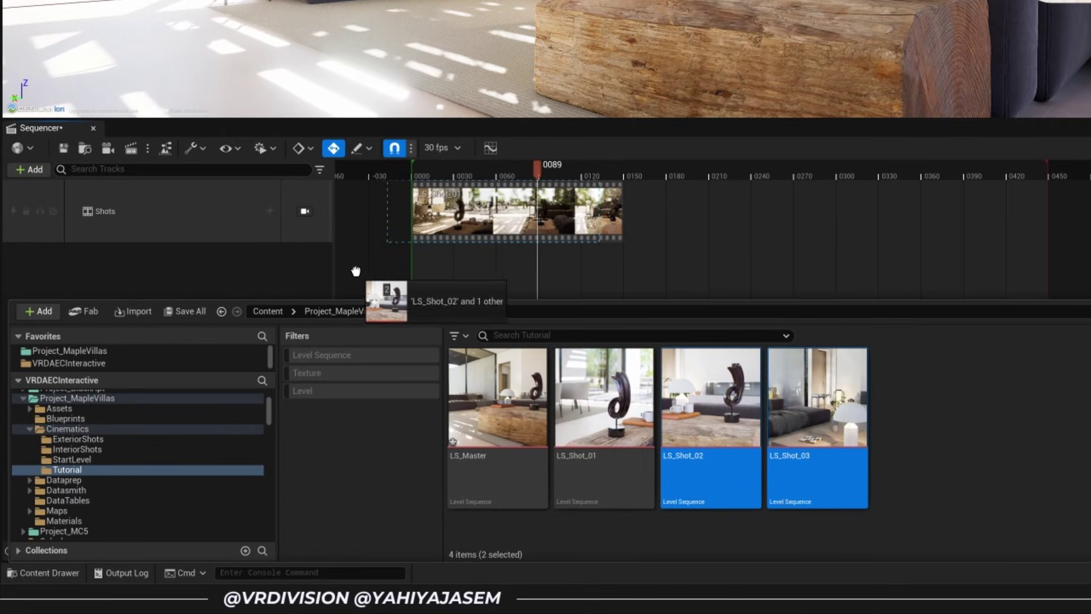
pyautogui.moveTo(356, 271); pyautogui.dragTo(689, 243)
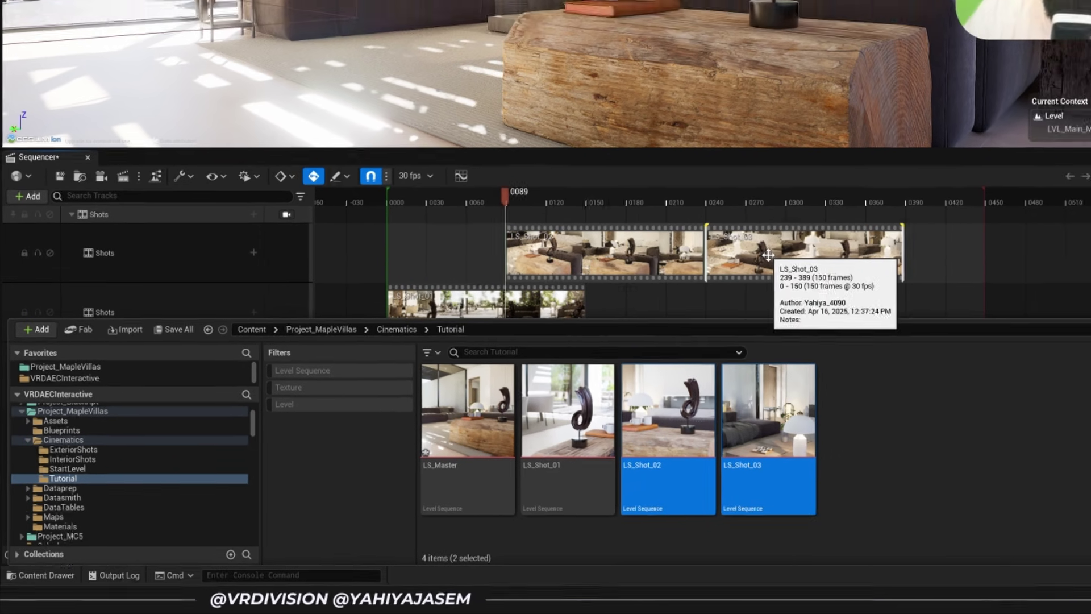
# - Arrange LS_Shot_02 and LS_Shot_03 on the same row as LS_Shot_01 so the three shots follow end to end without gaps
pyautogui.moveTo(839, 226); pyautogui.dragTo(926, 290)
pyautogui.moveTo(617, 398); pyautogui.dragTo(618, 398)
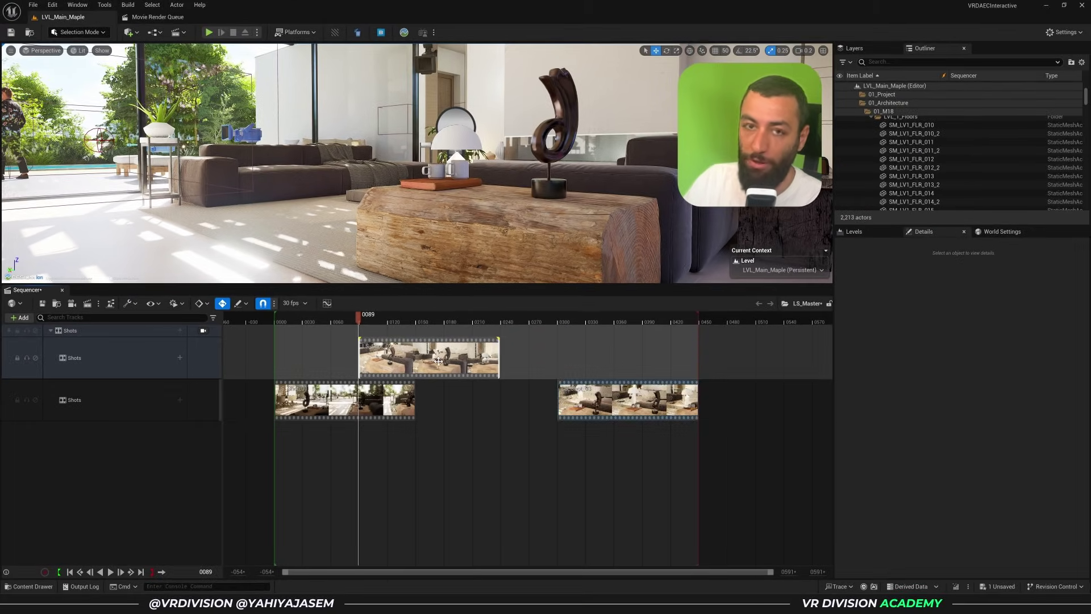
pyautogui.moveTo(429, 359); pyautogui.dragTo(486, 380)
pyautogui.moveTo(584, 367); pyautogui.dragTo(592, 367)
pyautogui.moveTo(478, 391); pyautogui.dragTo(478, 371)
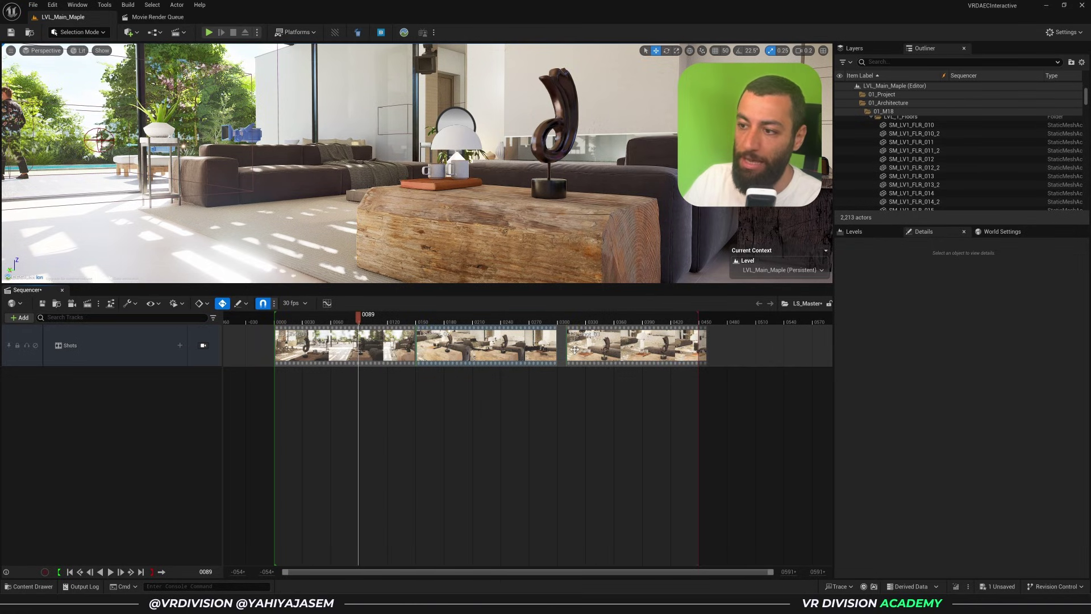
pyautogui.moveTo(575, 349); pyautogui.dragTo(565, 350)
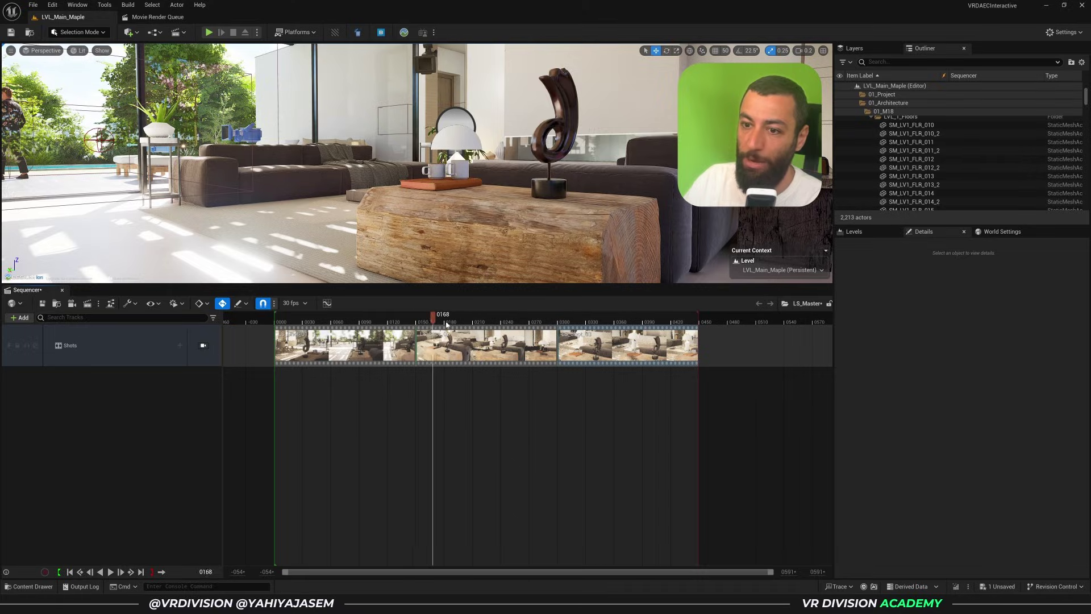
# - Lock the viewport to the Shots track's cameras and scrub the timeline to frame 196 to preview the shots
pyautogui.click(446, 323)
pyautogui.click(203, 345)
pyautogui.moveTo(307, 320); pyautogui.dragTo(322, 353)
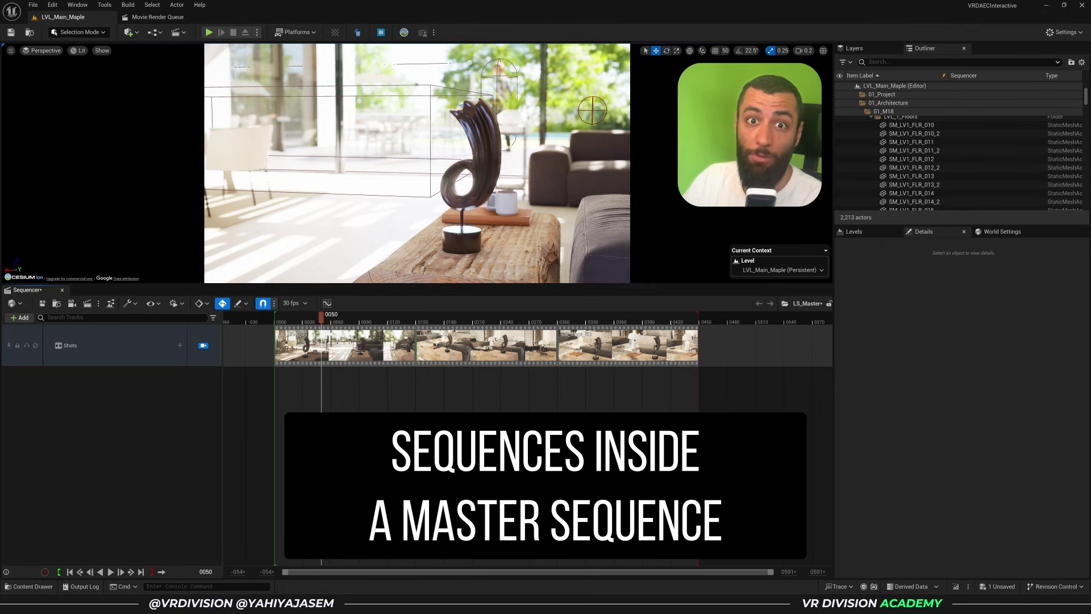
pyautogui.moveTo(335, 320); pyautogui.dragTo(459, 327)
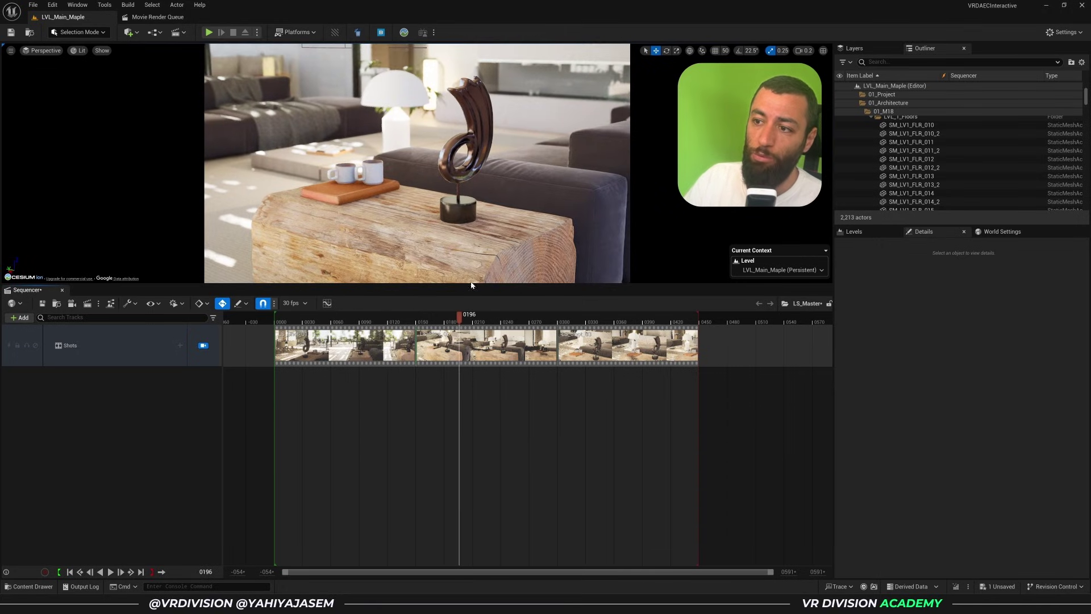
# - Select the wooden table, sculpture, two cups and tray in the viewport and add these five actors to the master sequence
pyautogui.click(423, 254)
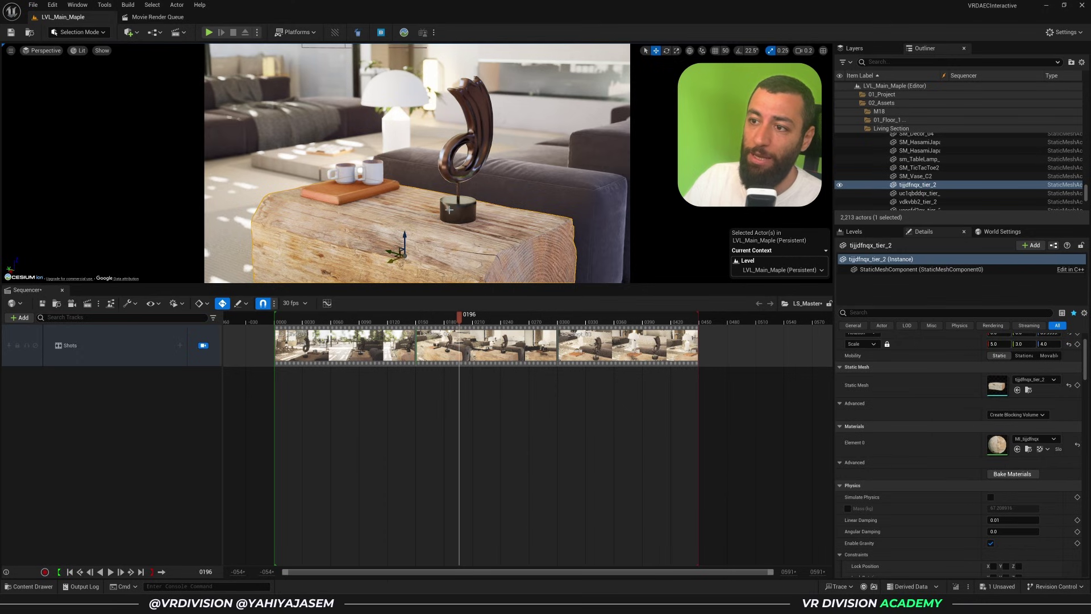
pyautogui.keyDown('ctrl'); pyautogui.click(449, 210); pyautogui.keyUp('ctrl')
pyautogui.keyDown('ctrl'); pyautogui.click(337, 194); pyautogui.keyUp('ctrl')
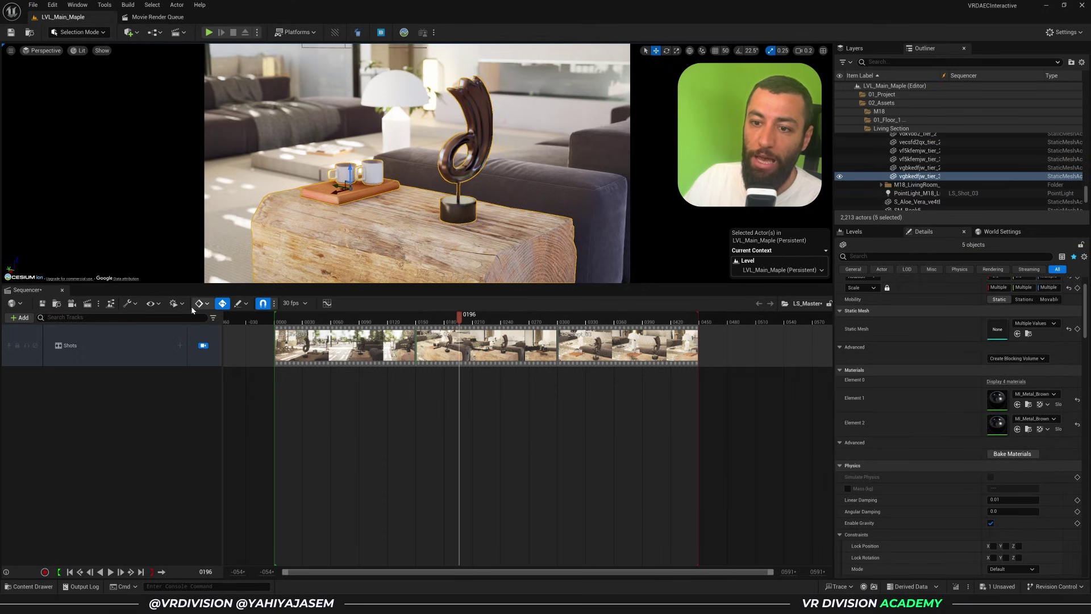
pyautogui.click(13, 318)
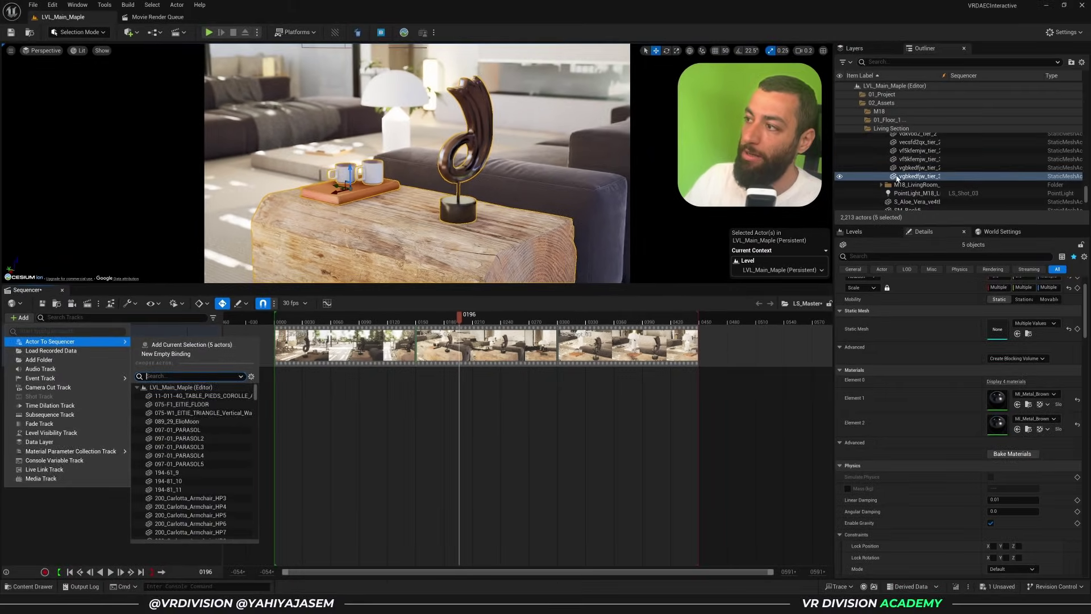
pyautogui.moveTo(898, 177); pyautogui.dragTo(822, 184)
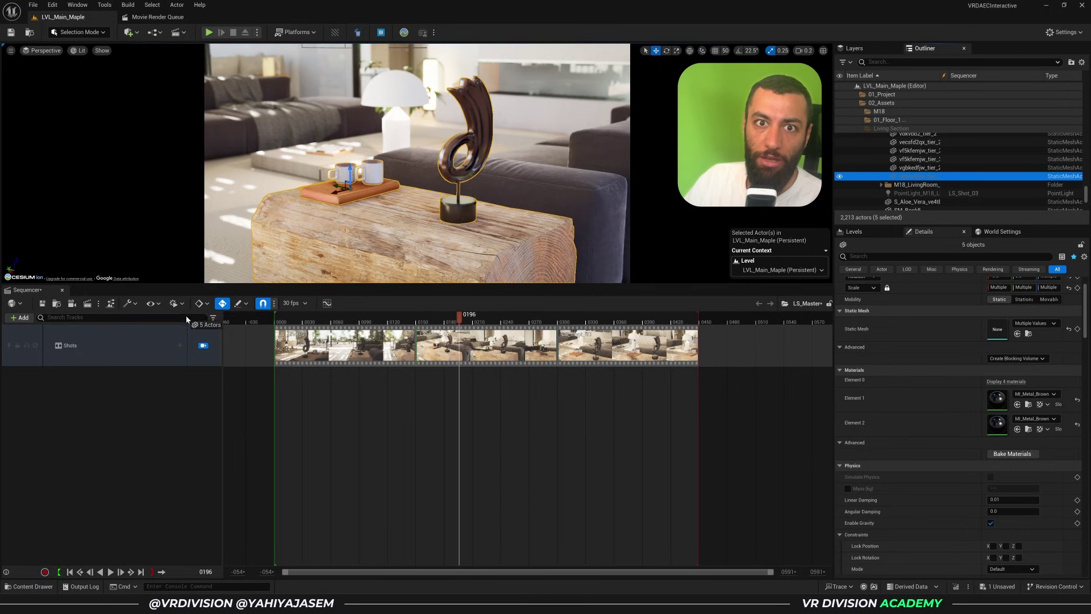
pyautogui.moveTo(133, 385); pyautogui.dragTo(127, 389)
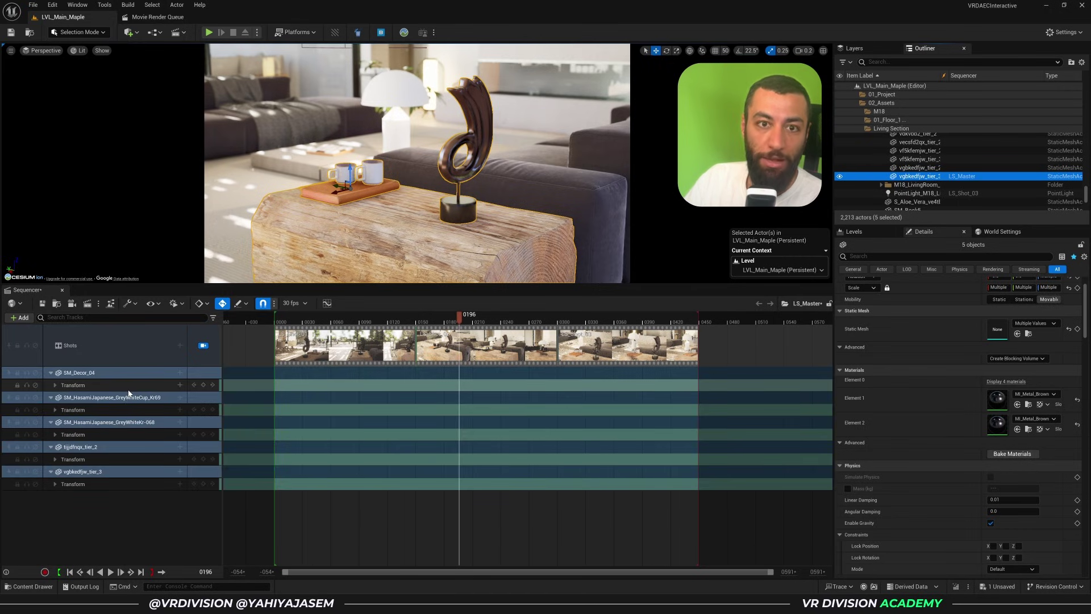
# - Move the five added actor tracks into a new folder below the Shots track and select that folder
pyautogui.rightClick(116, 374)
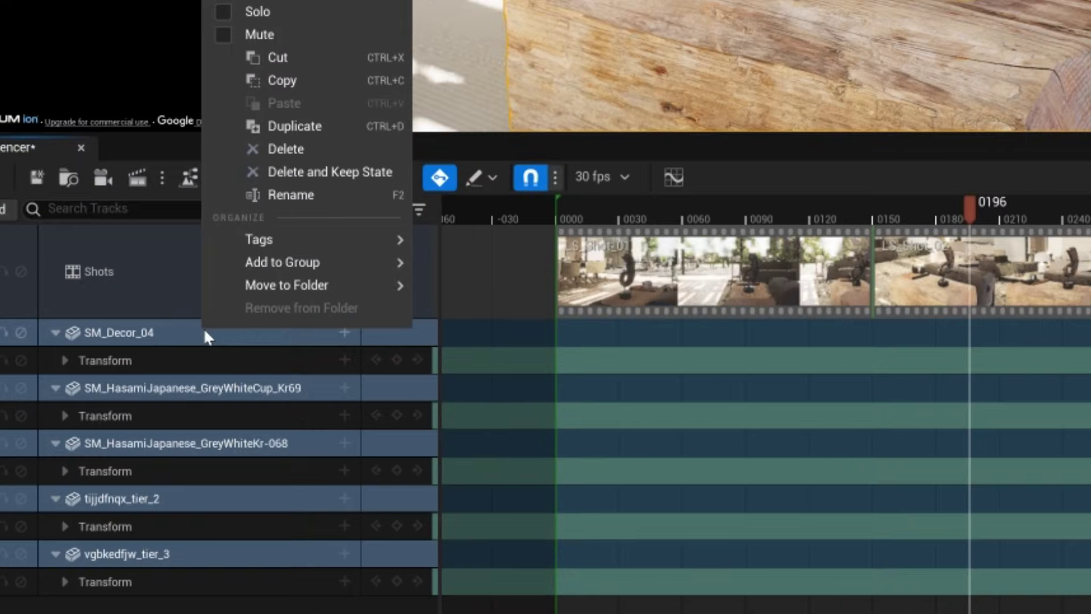
pyautogui.moveTo(150, 353)
pyautogui.click(462, 291)
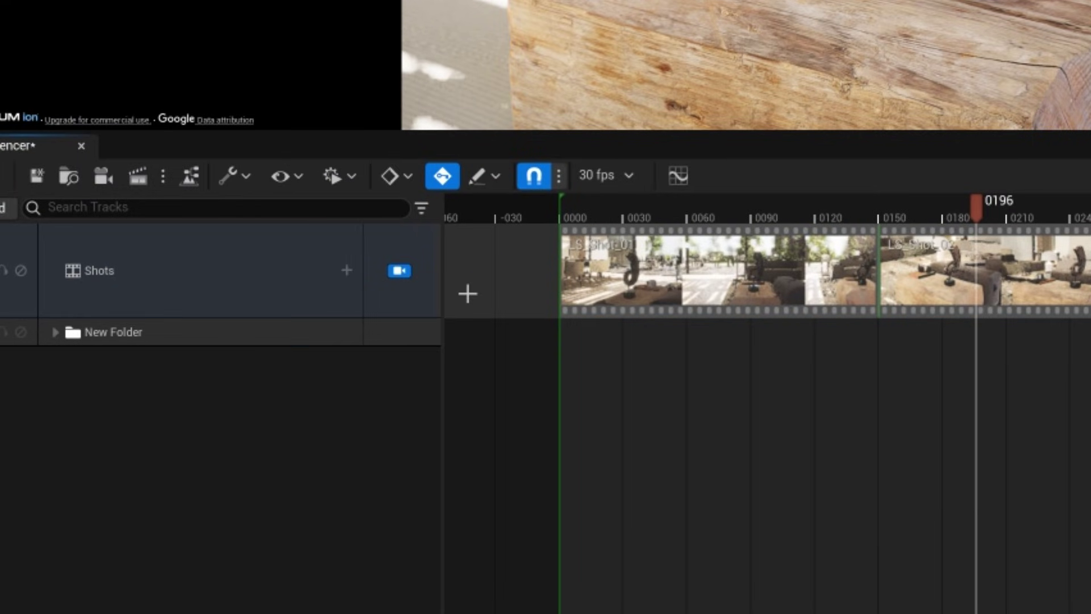
pyautogui.click(176, 335)
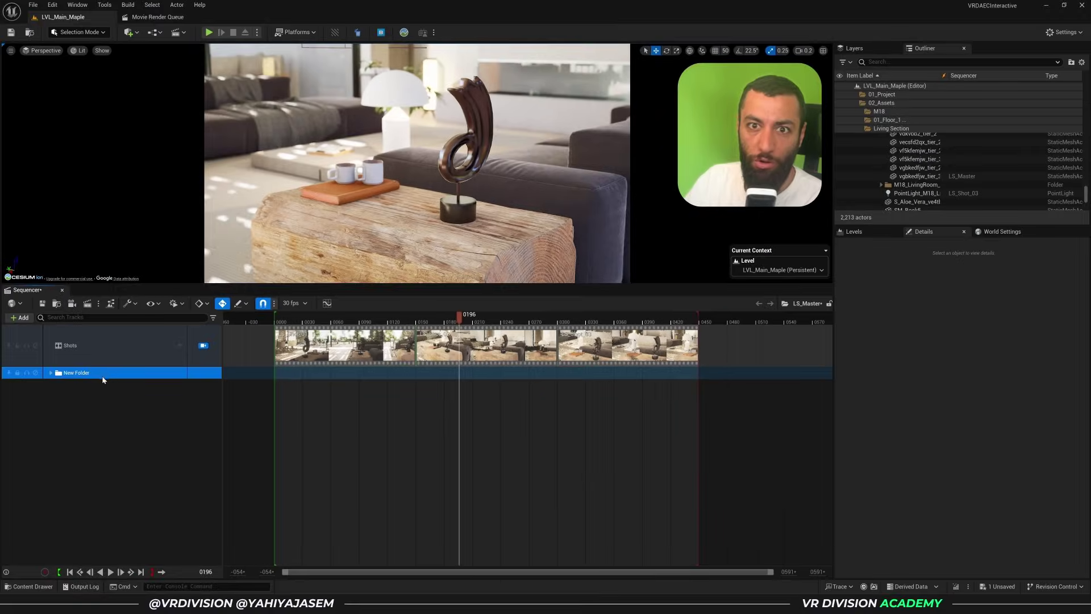
pyautogui.click(175, 419)
pyautogui.rightClick(104, 416)
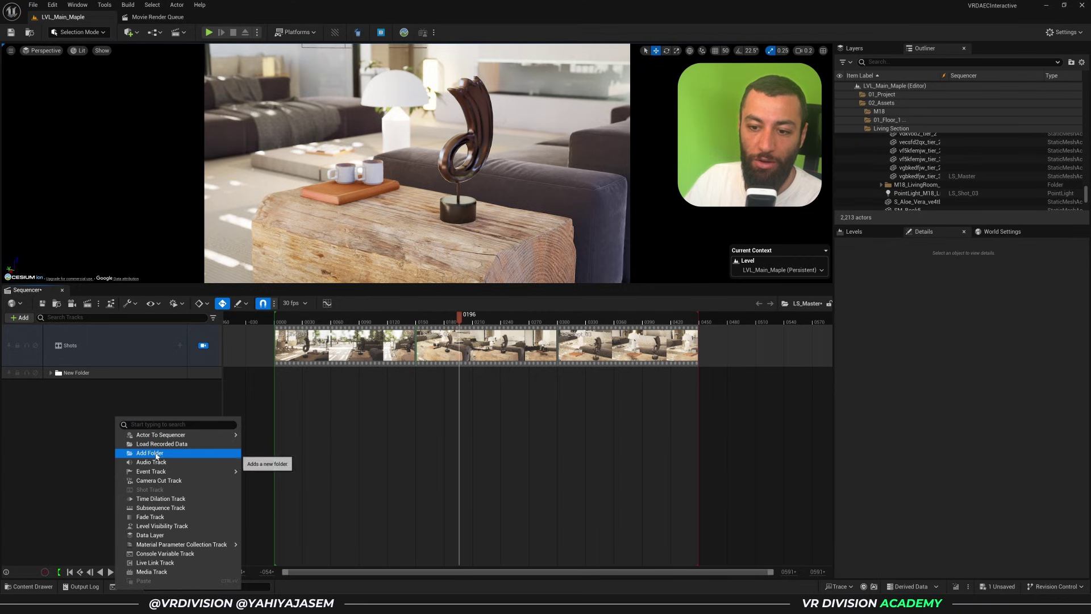
pyautogui.click(104, 452)
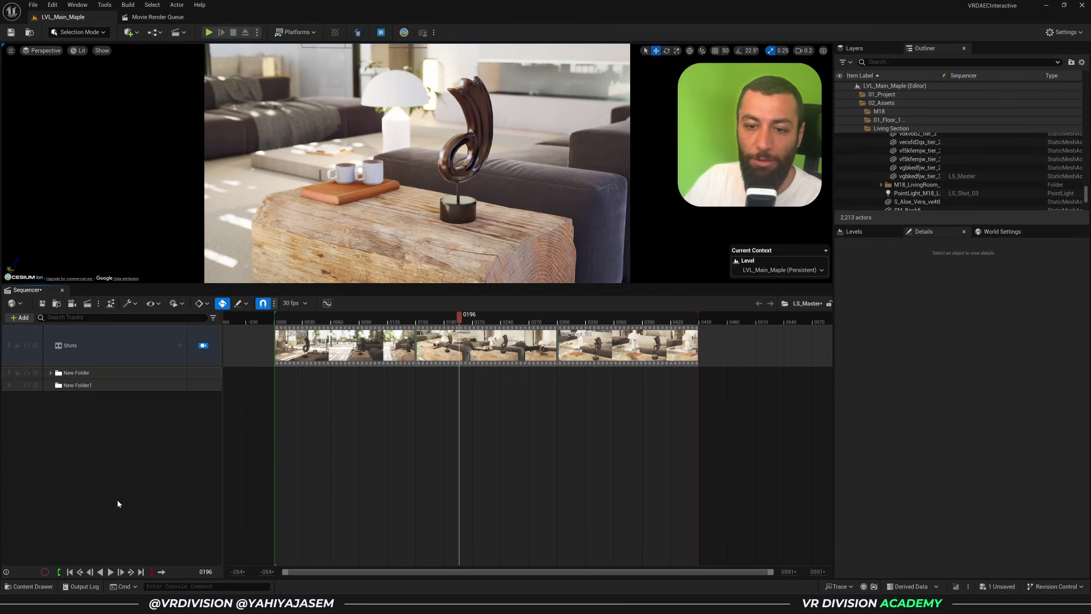
pyautogui.hotkey('ctrl', 'z')
# - Rename the new folder holding the actor tracks as Static Meshes and expand it
pyautogui.click(59, 373)
pyautogui.click(51, 373)
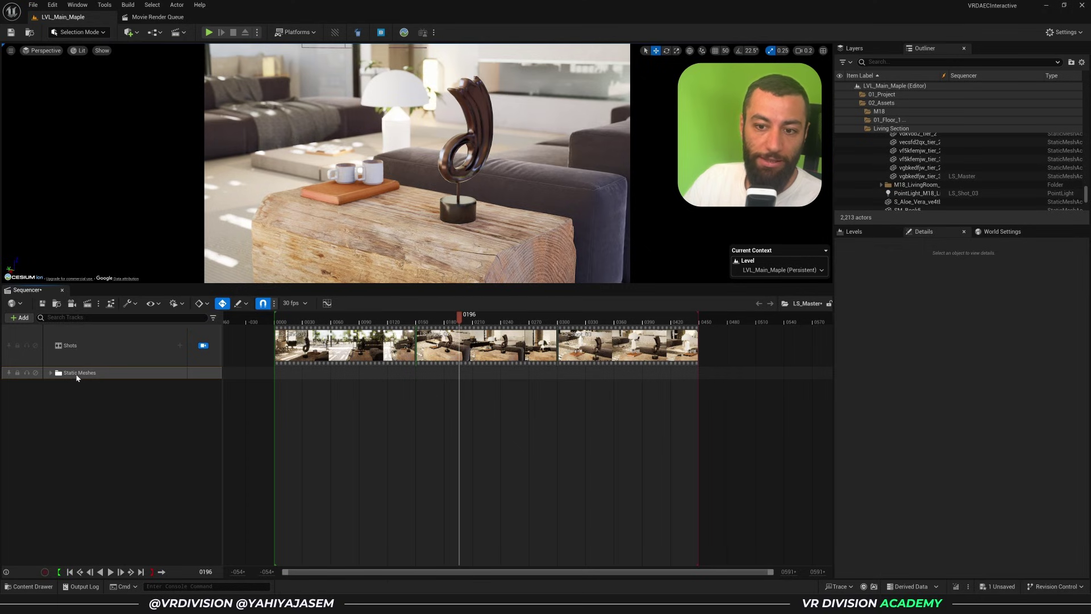
pyautogui.click(51, 373)
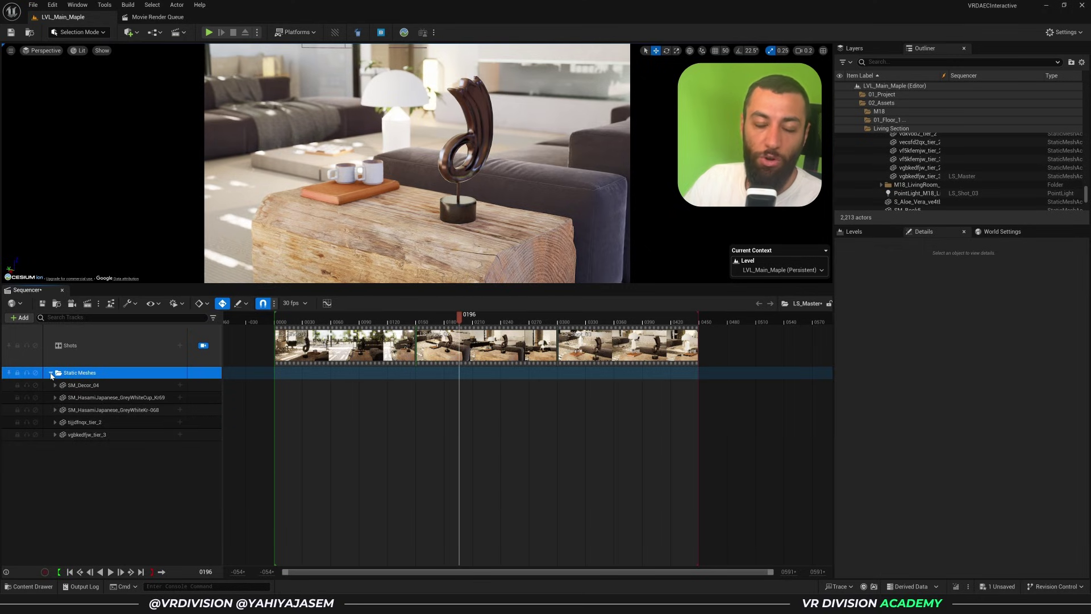
# - Add a Transform track to all five actors in the Static Meshes folder and expand each actor to show it
pyautogui.click(78, 385)
pyautogui.keyDown('shift'); pyautogui.click(114, 435); pyautogui.keyUp('shift')
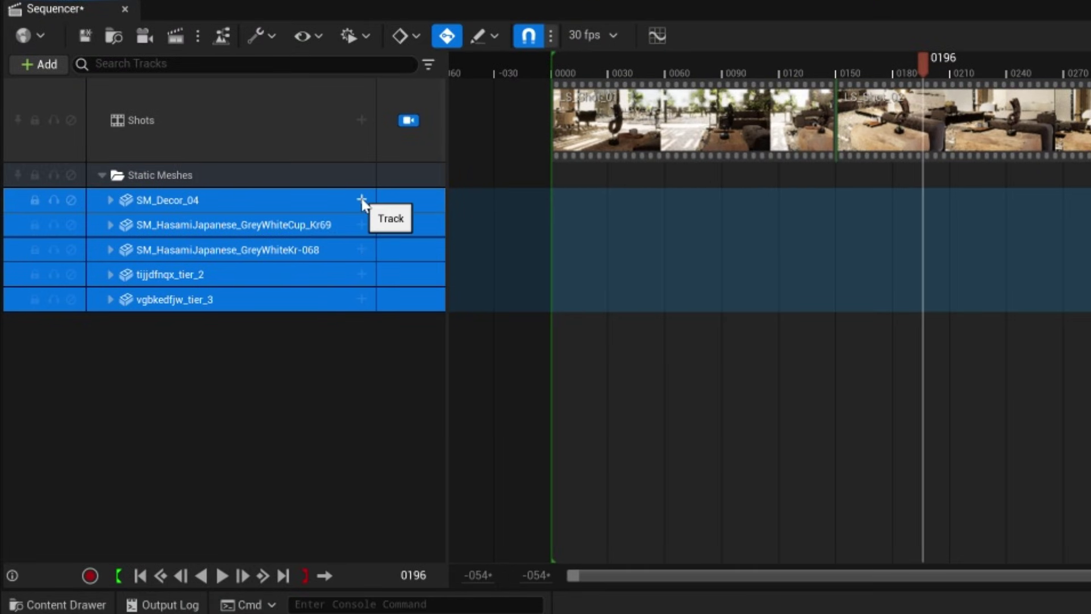
pyautogui.click(362, 200)
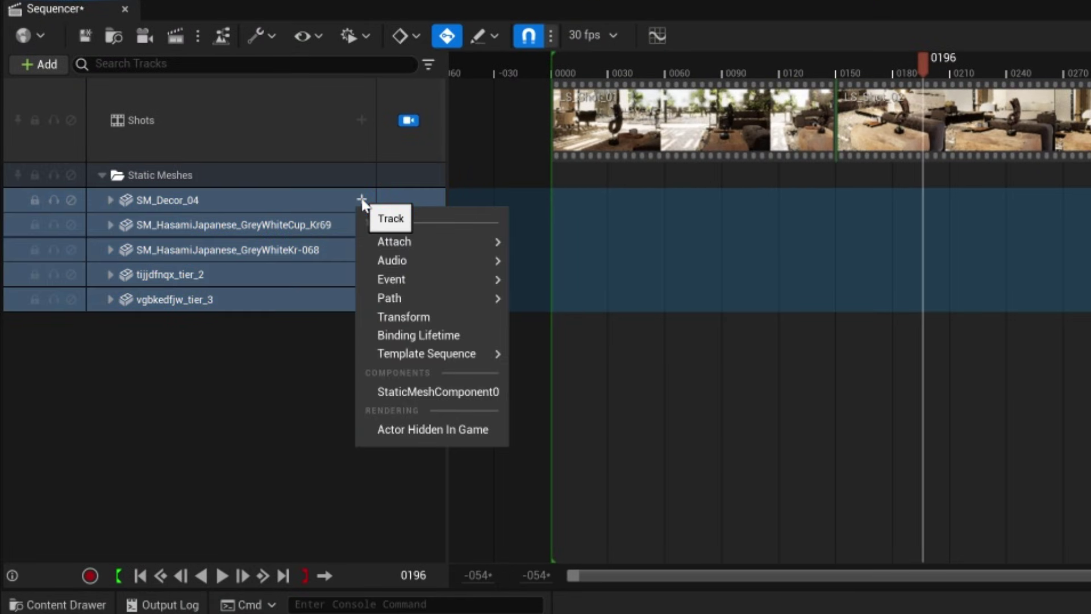
pyautogui.click(395, 317)
pyautogui.click(110, 200)
pyautogui.click(110, 249)
pyautogui.click(110, 299)
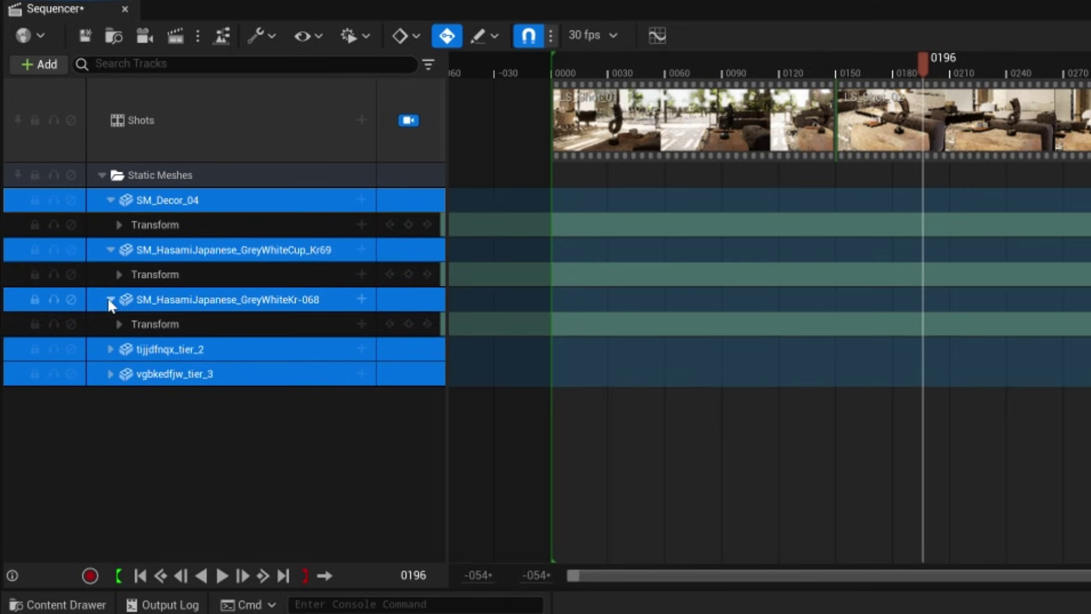
pyautogui.click(110, 349)
pyautogui.click(110, 399)
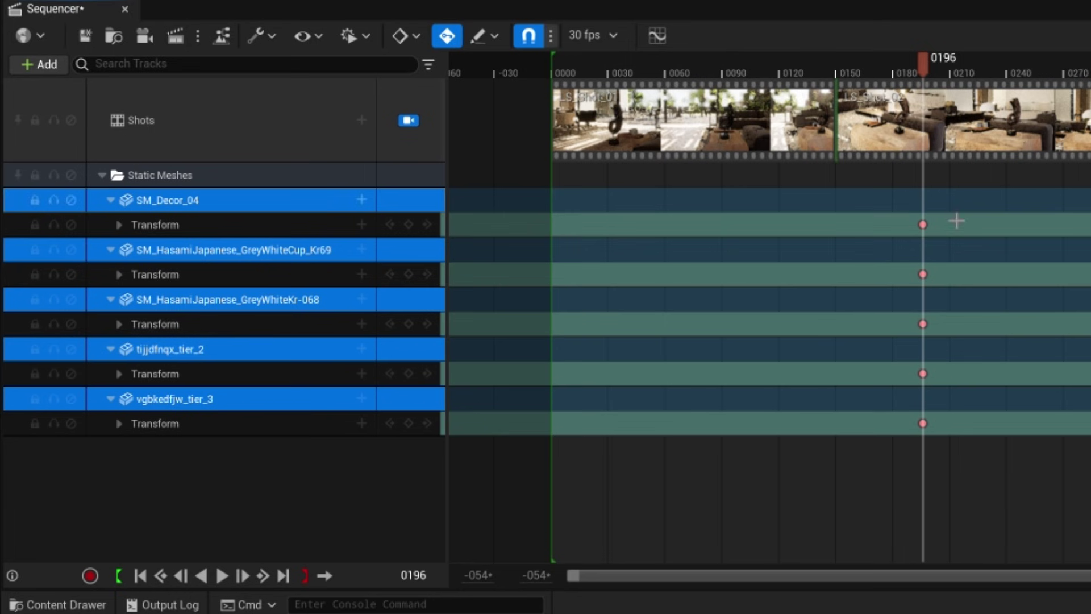
# - Undo the last keying and add a Transform keyframe at frame 196 on each of the five actors individually
pyautogui.hotkey('ctrl', 'z')
pyautogui.click(409, 225)
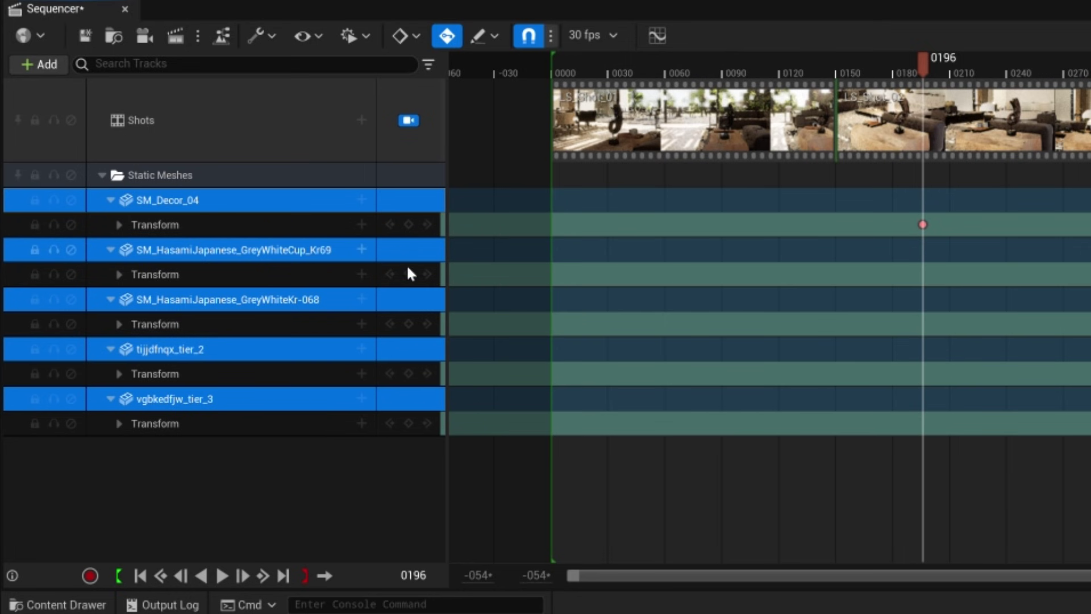
pyautogui.click(409, 274)
pyautogui.click(408, 324)
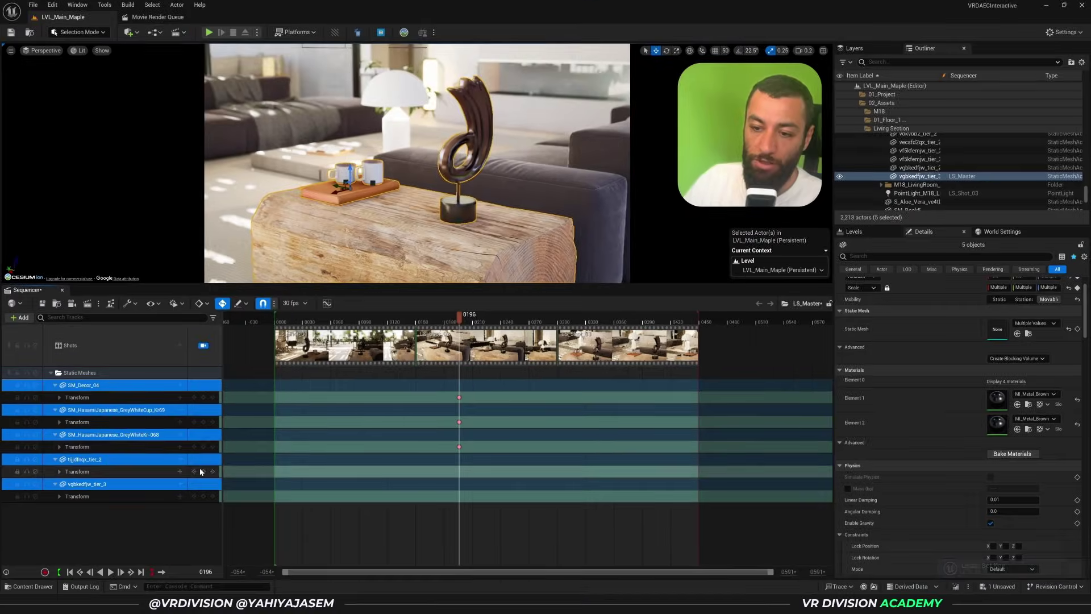
pyautogui.click(202, 472)
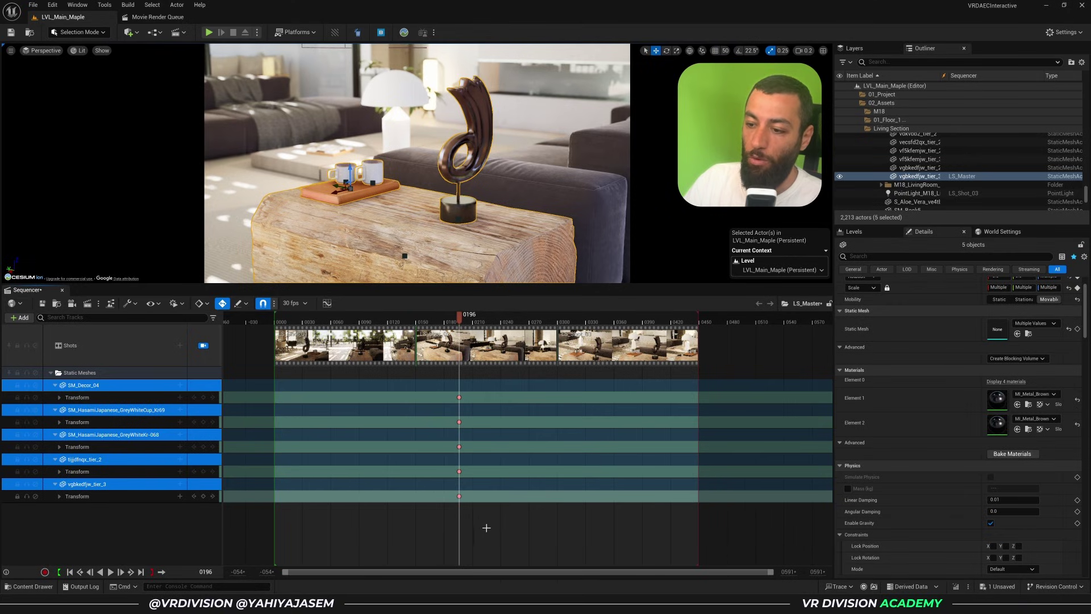
# - Move the Transform keyframes of all five actors together to frame 210
pyautogui.click(452, 389)
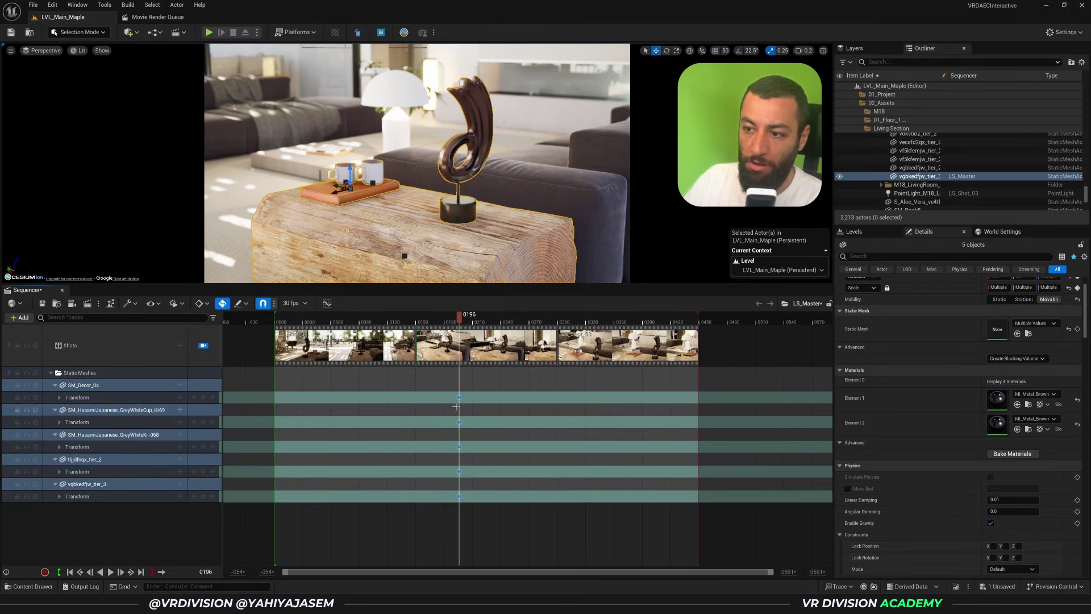
pyautogui.moveTo(468, 400); pyautogui.dragTo(476, 401)
pyautogui.click(439, 387)
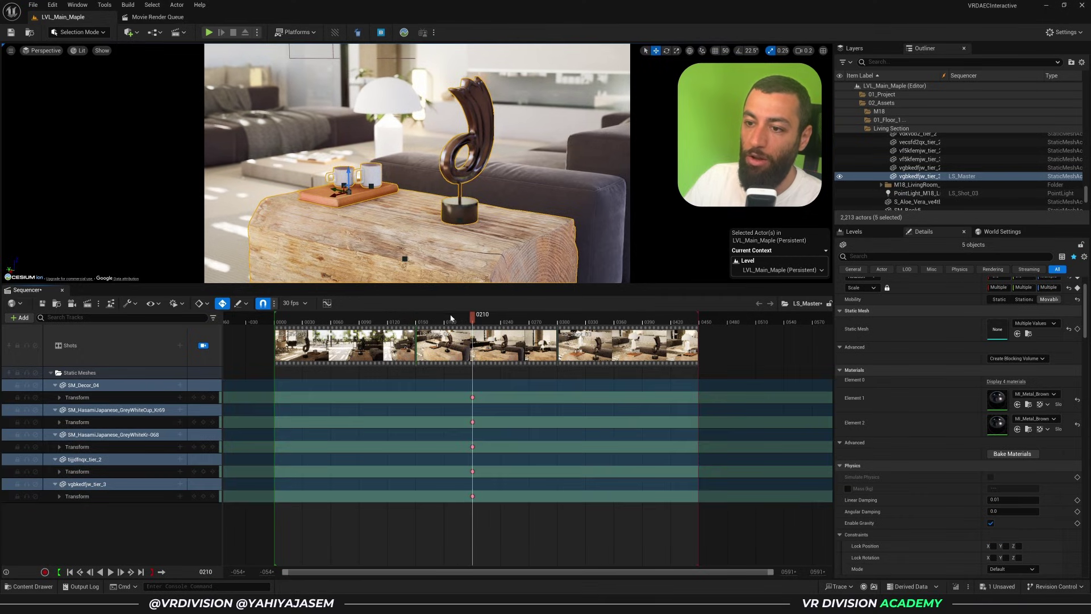
# - At frame 1, move the sculpture SM_Decor_04 up and away from the table to key its starting location
pyautogui.moveTo(450, 318); pyautogui.dragTo(276, 324)
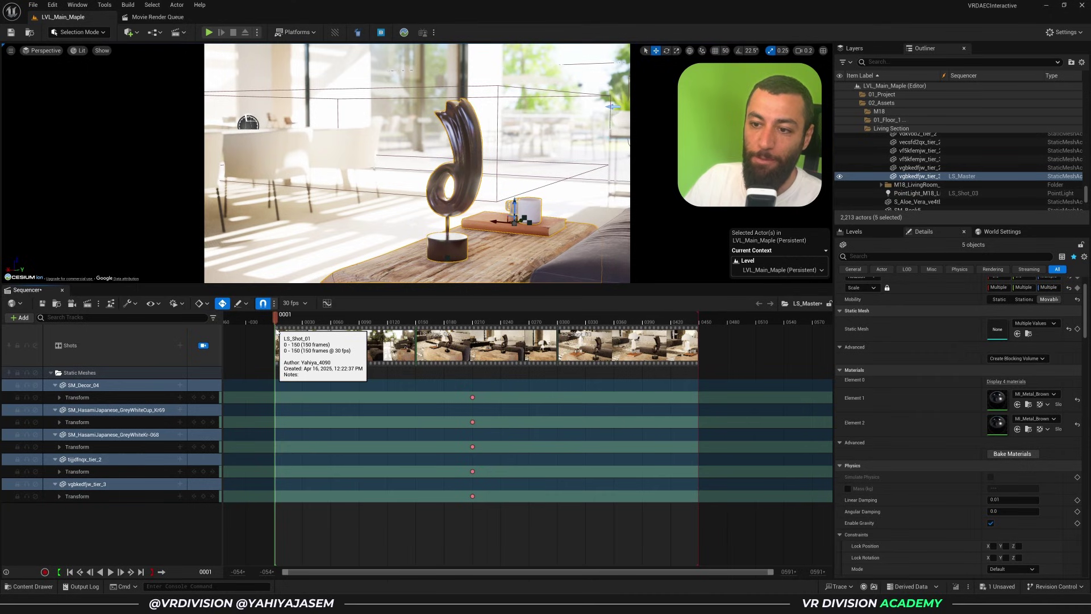
pyautogui.click(465, 188)
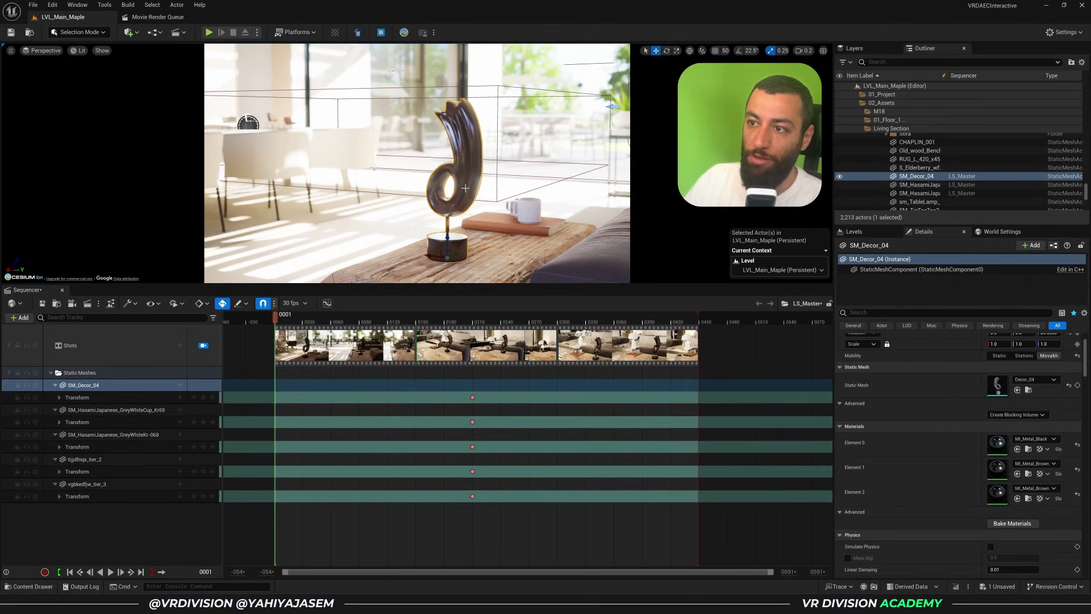
pyautogui.moveTo(446, 242); pyautogui.dragTo(431, 111)
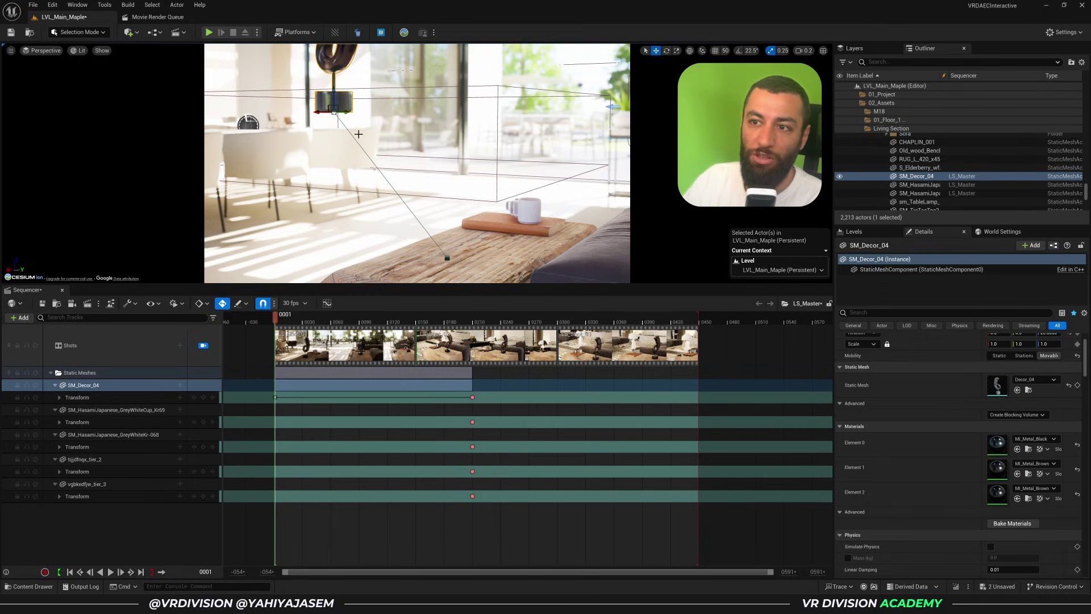
pyautogui.click(353, 382)
# - Expand the sculpture's Transform track, then reposition and tilt the sculpture at frame 1 to key its starting rotation
pyautogui.click(59, 398)
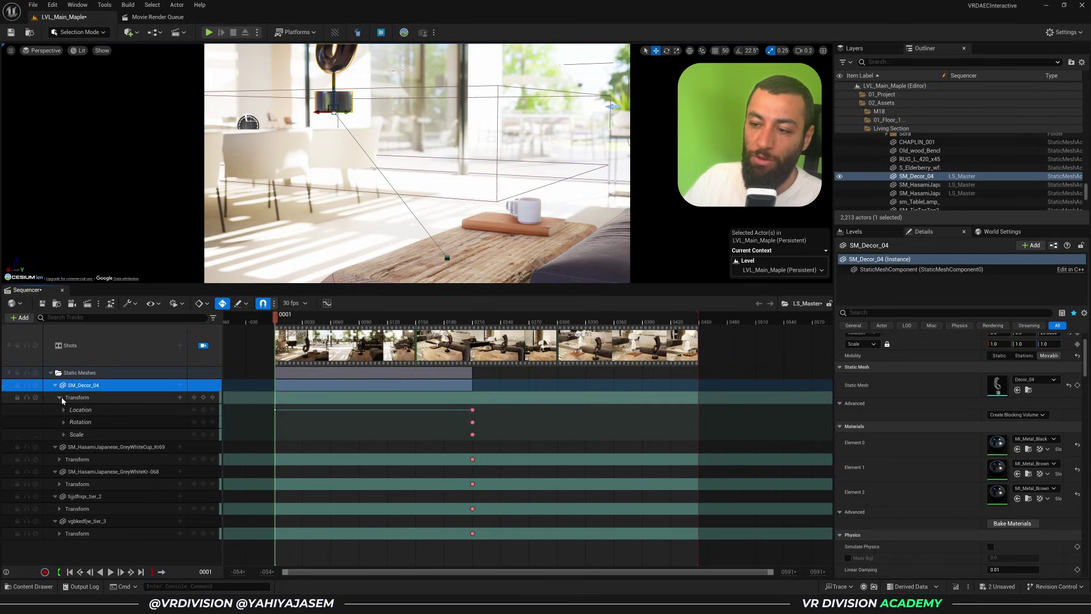
pyautogui.click(473, 434)
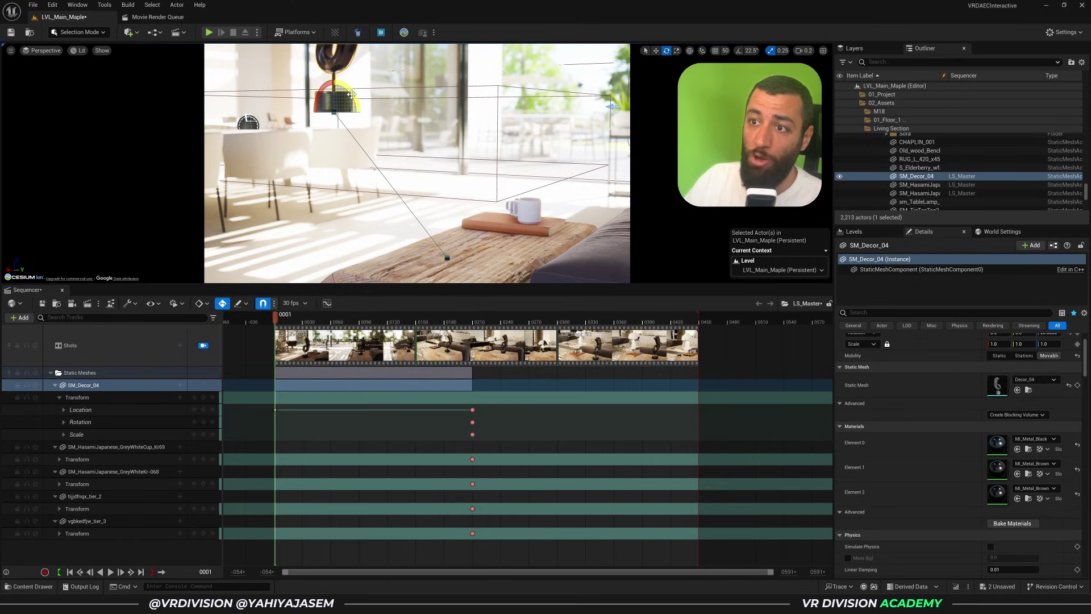
pyautogui.moveTo(318, 108); pyautogui.dragTo(308, 133)
pyautogui.press('e')
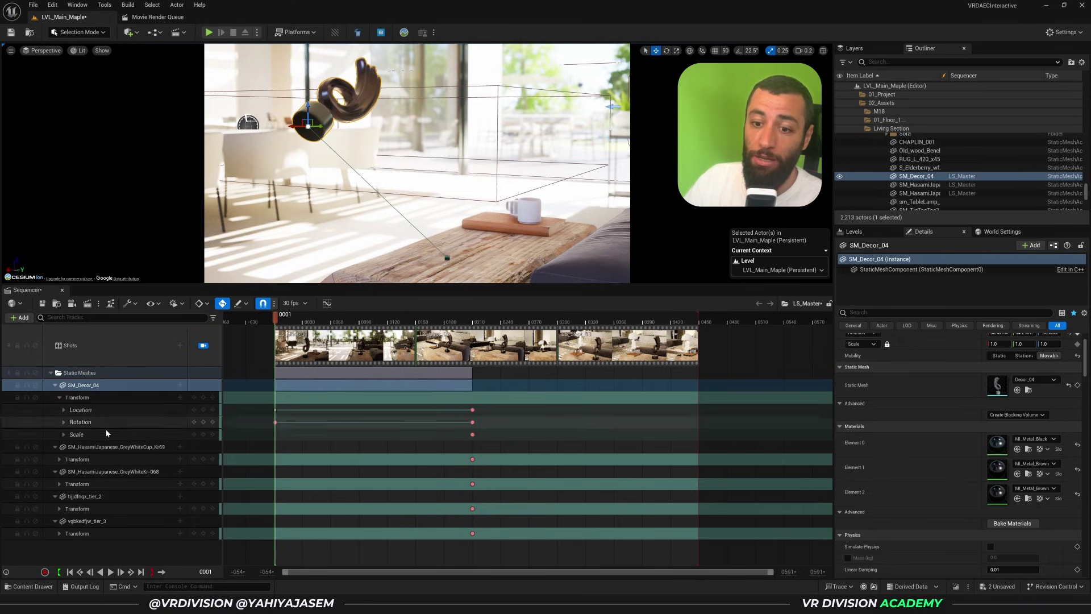
# - Set the sculpture's X, Y and Z scale to 0 at frame 1
pyautogui.click(77, 435)
pyautogui.click(63, 434)
pyautogui.click(129, 447)
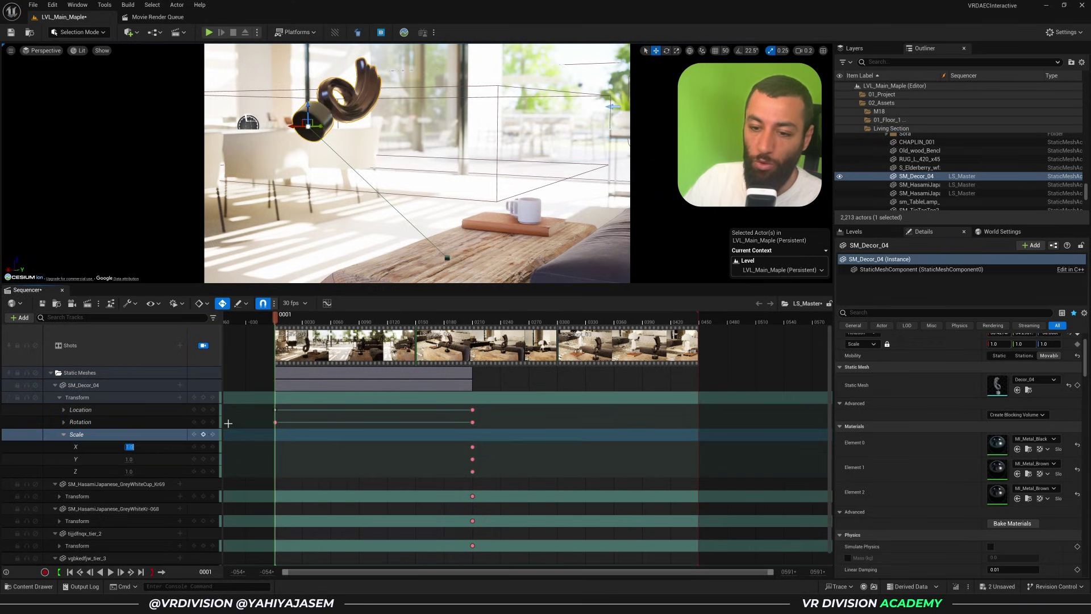
pyautogui.write('0')
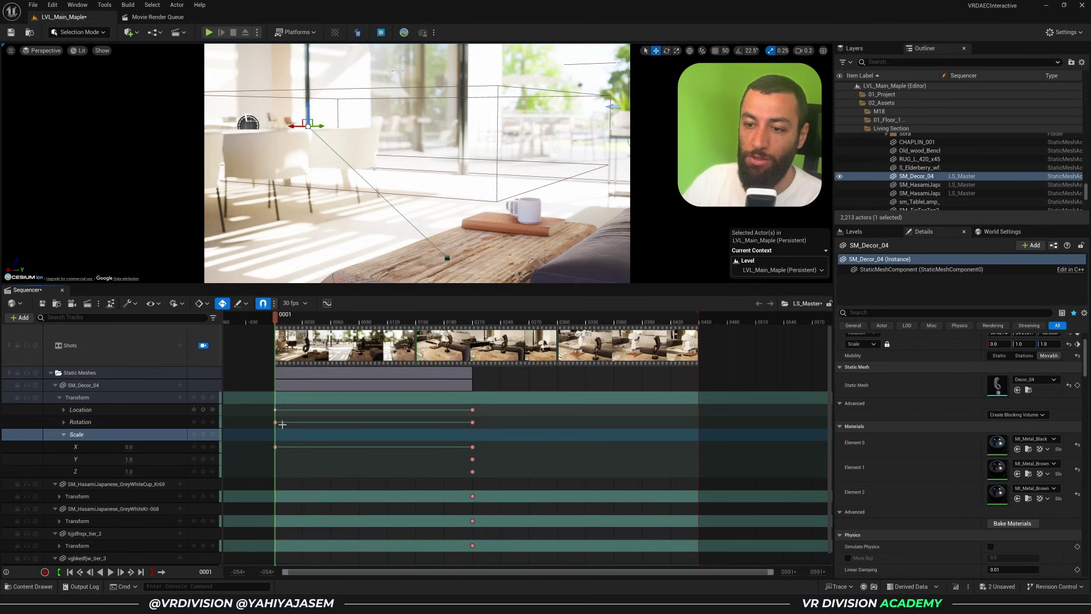
pyautogui.click(292, 321)
pyautogui.moveTo(292, 321); pyautogui.dragTo(276, 382)
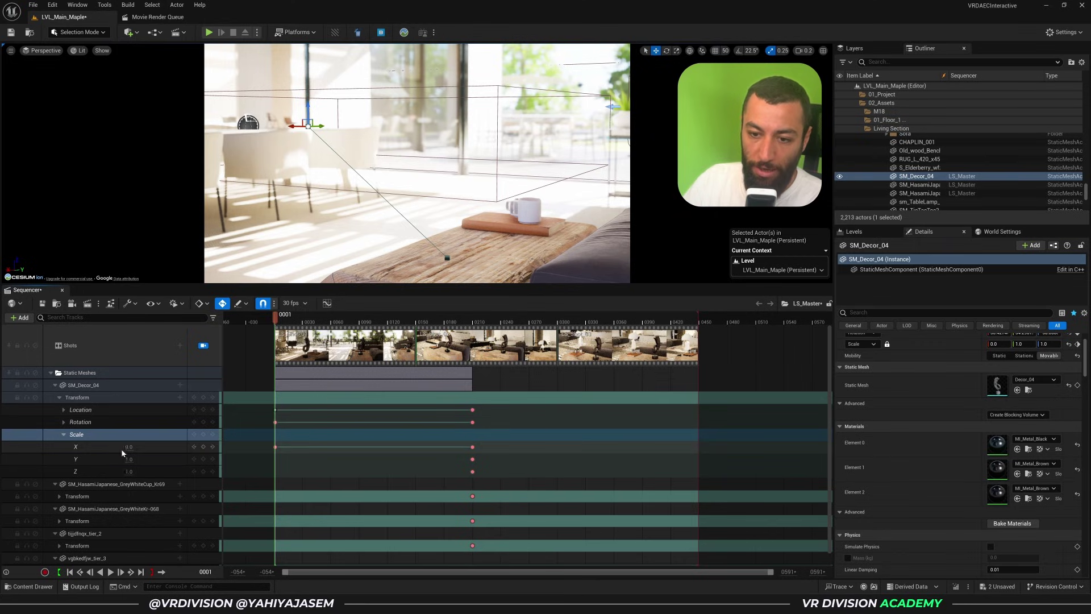
pyautogui.click(275, 447)
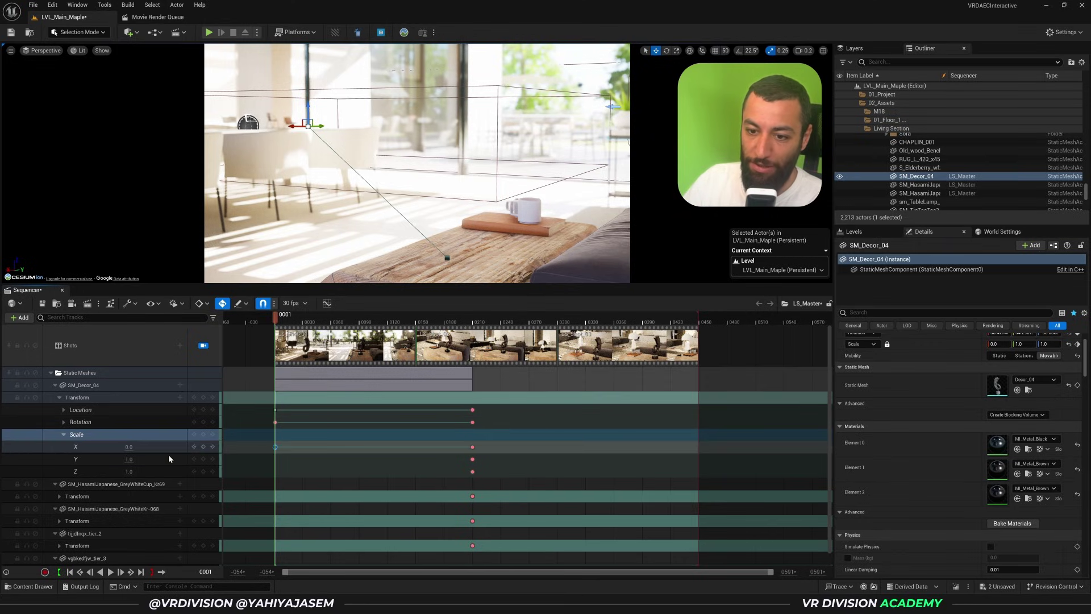
pyautogui.write('0')
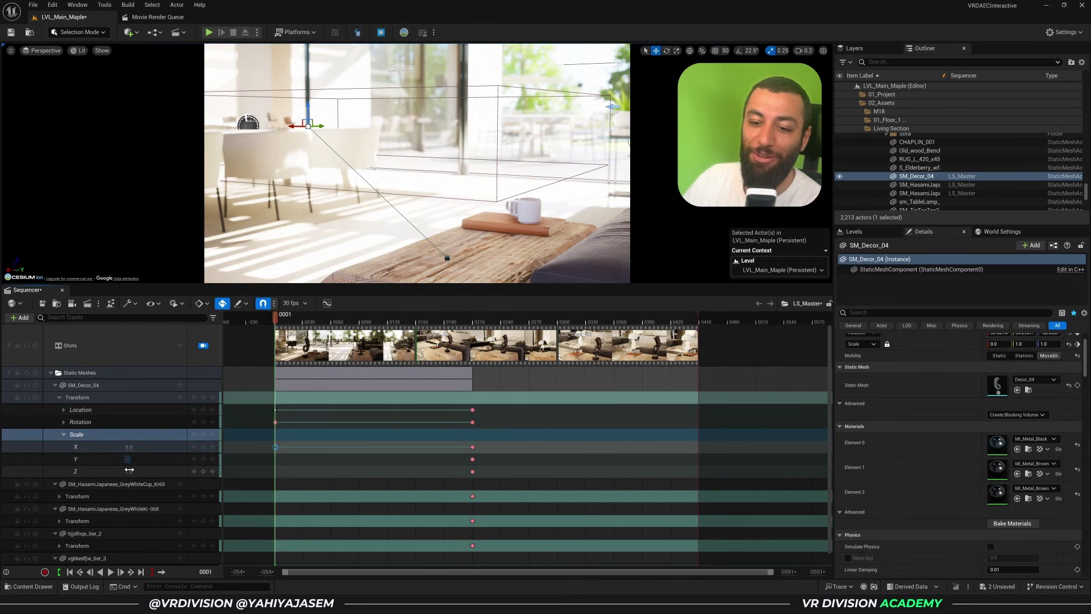
pyautogui.click(129, 471)
pyautogui.write('0')
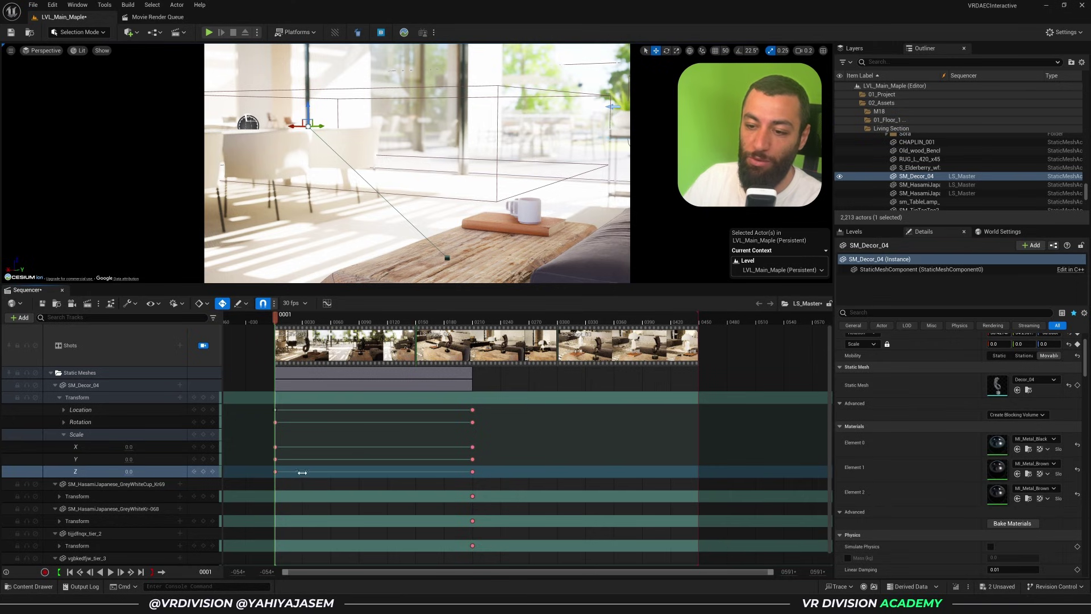
# - Scrub the timeline through the first two shots to preview the sculpture's animation, stopping at frame 173
pyautogui.moveTo(287, 322); pyautogui.dragTo(458, 318)
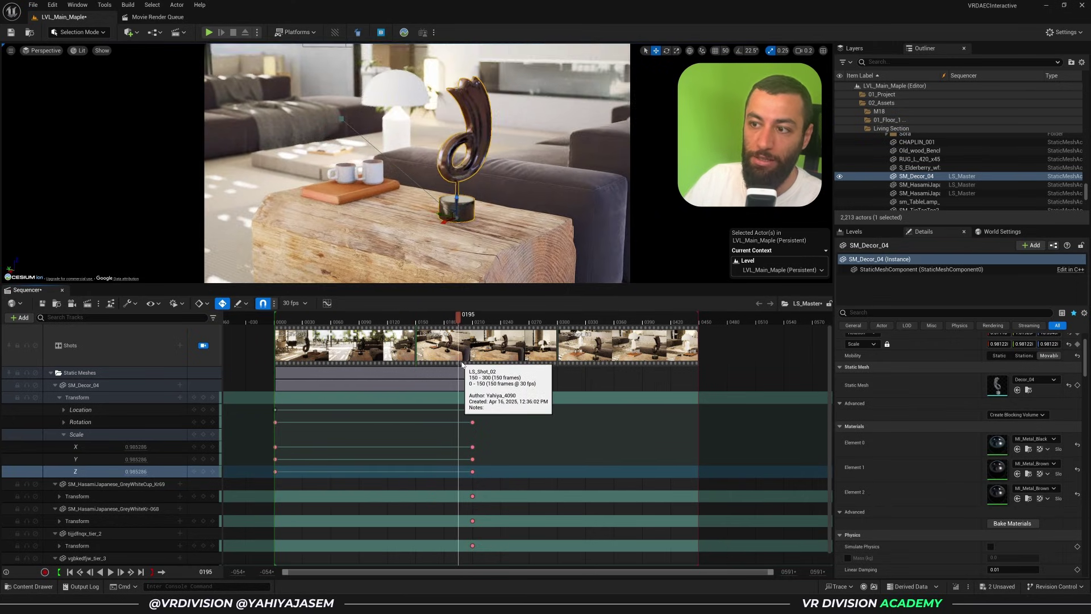
pyautogui.click(437, 318)
pyautogui.click(405, 340)
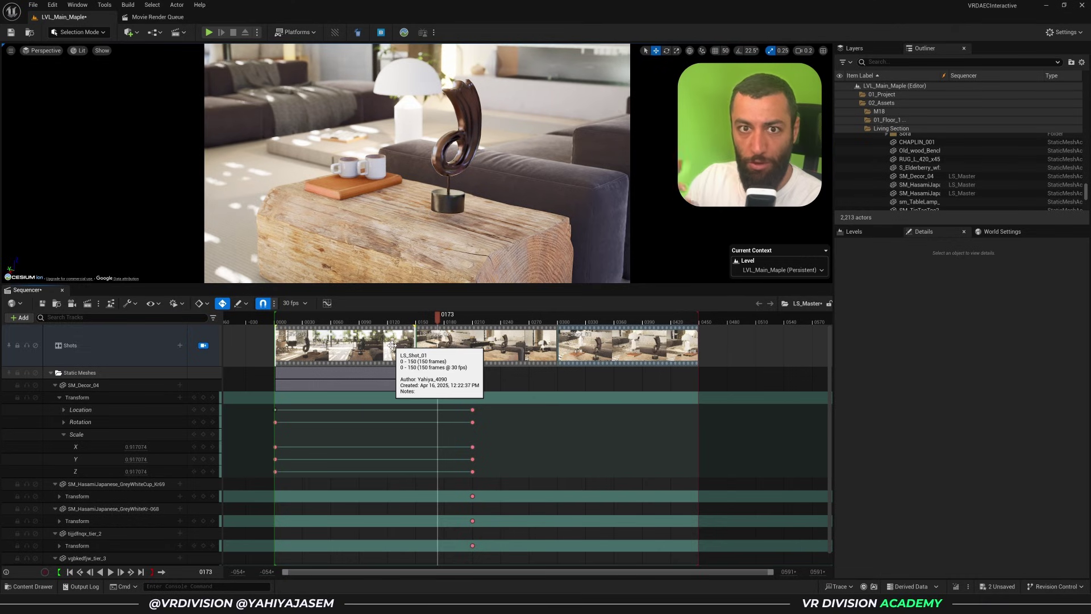
# - Shift the sculpture's whole animation to run from about frame 90 to 300, preview it, and collapse its track
pyautogui.click(360, 389)
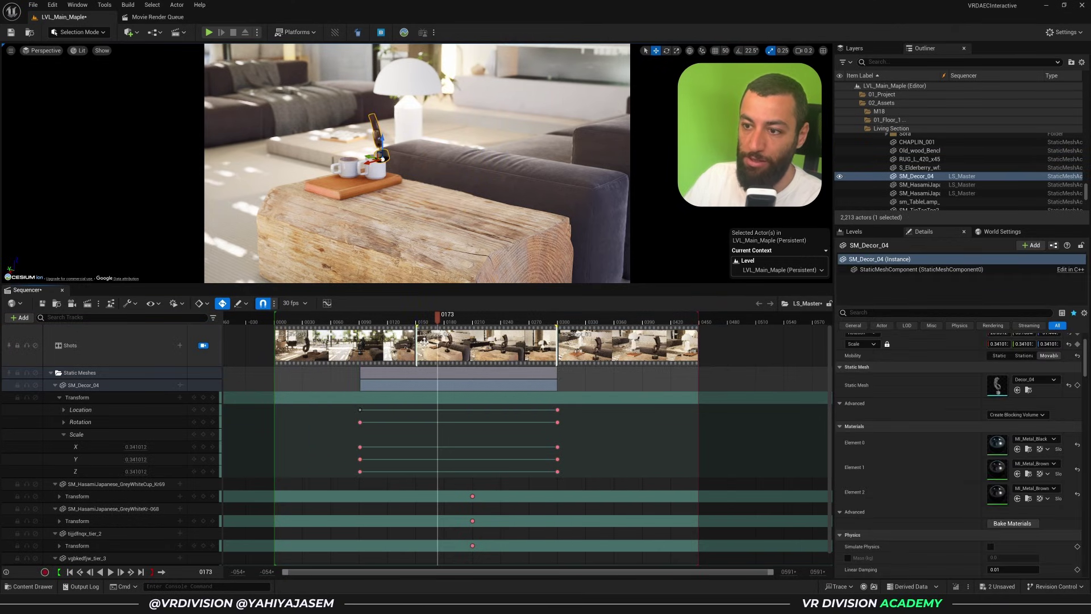
pyautogui.moveTo(409, 320); pyautogui.dragTo(494, 330)
pyautogui.click(80, 386)
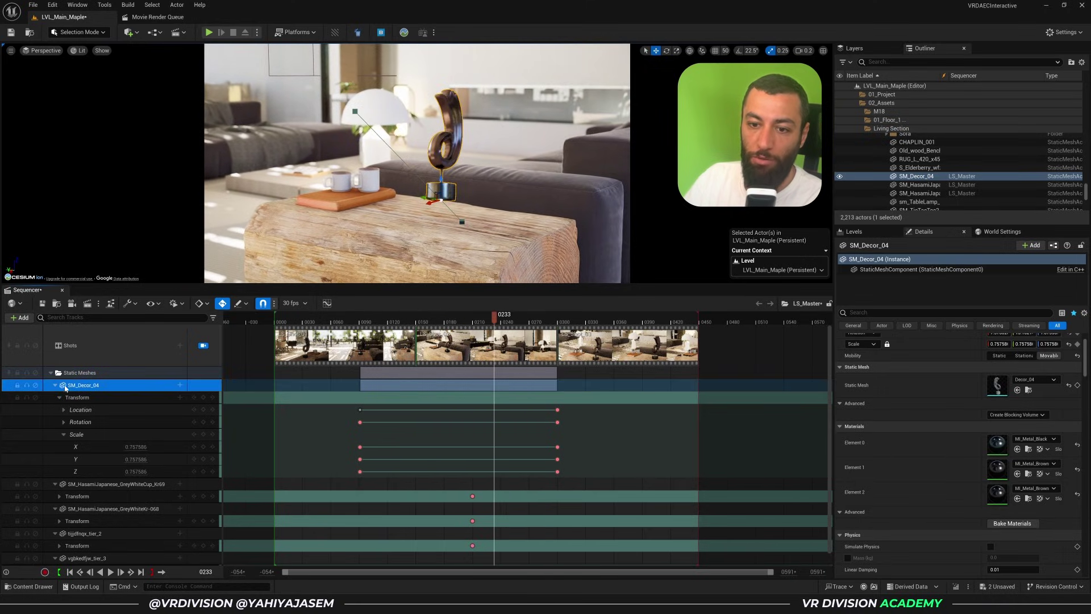
pyautogui.click(55, 385)
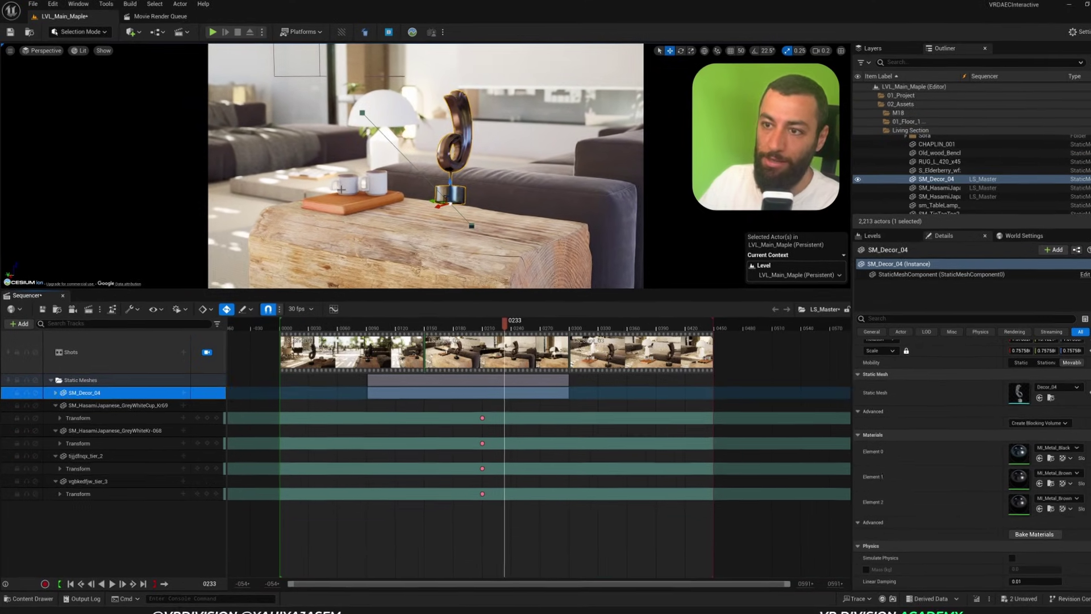
# - Select both cups and raise them above the tray at frame 119 to key their starting locations
pyautogui.click(76, 397)
pyautogui.keyDown('ctrl'); pyautogui.click(76, 422); pyautogui.keyUp('ctrl')
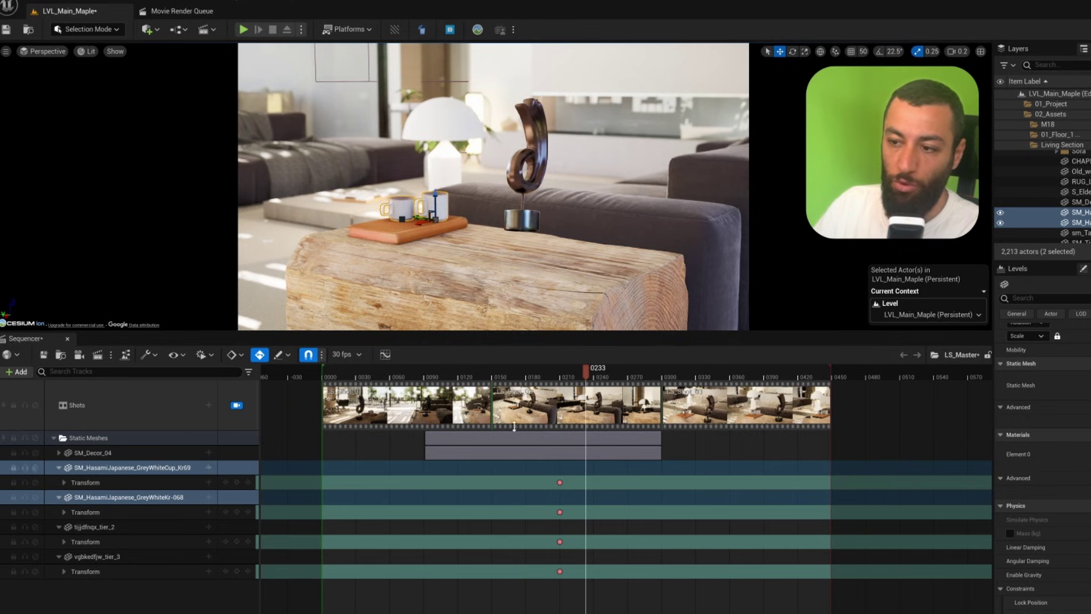
pyautogui.moveTo(487, 372); pyautogui.dragTo(456, 371)
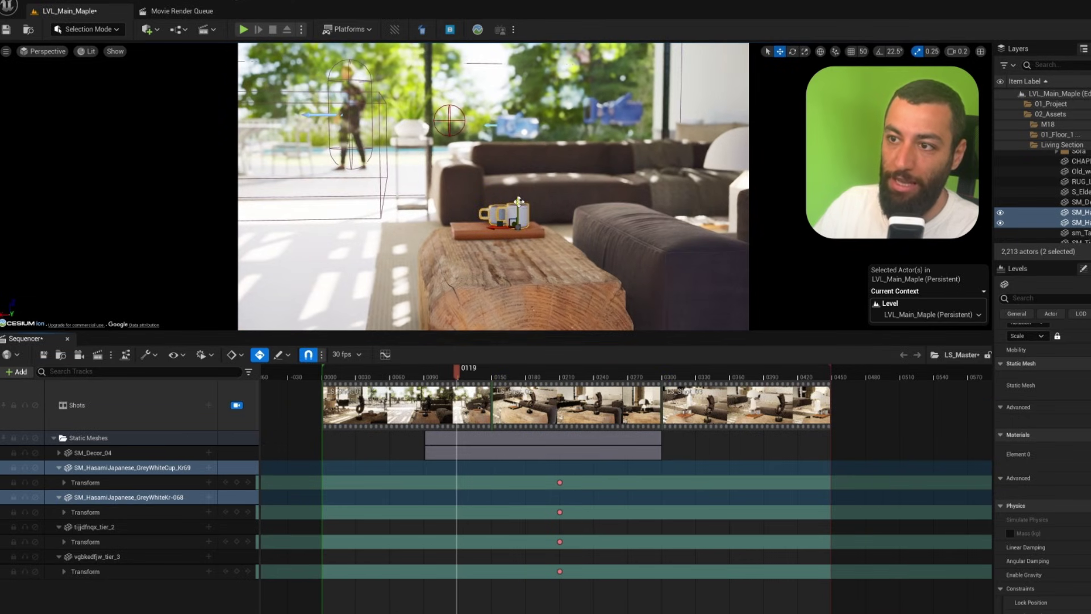
pyautogui.moveTo(518, 207); pyautogui.dragTo(517, 99)
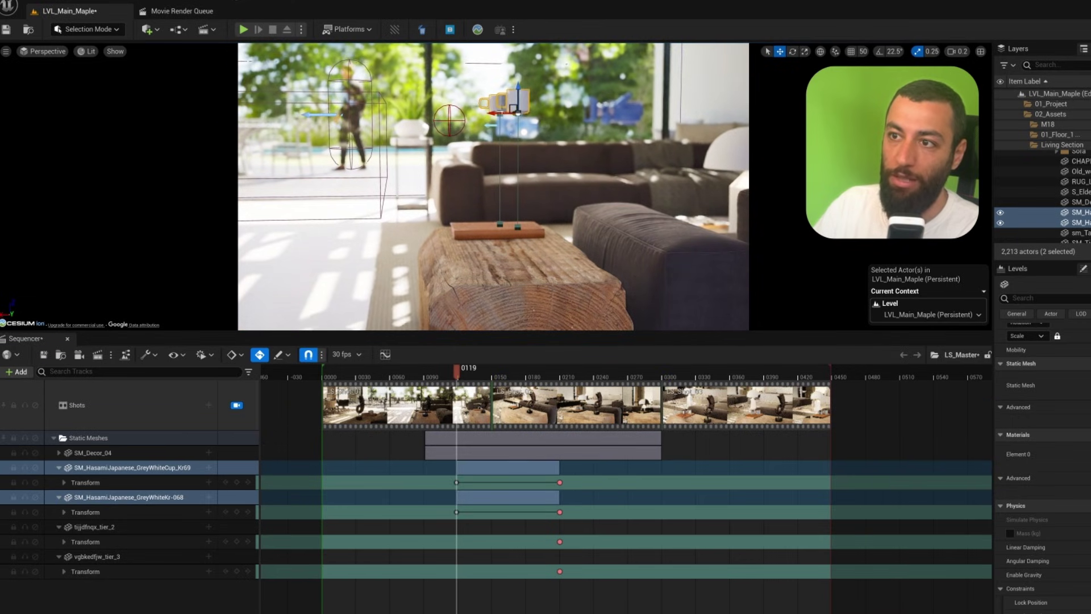
# - Move the two cups apart and rotate them individually at frame 119, and preview their flight up to frame 176
pyautogui.click(457, 482)
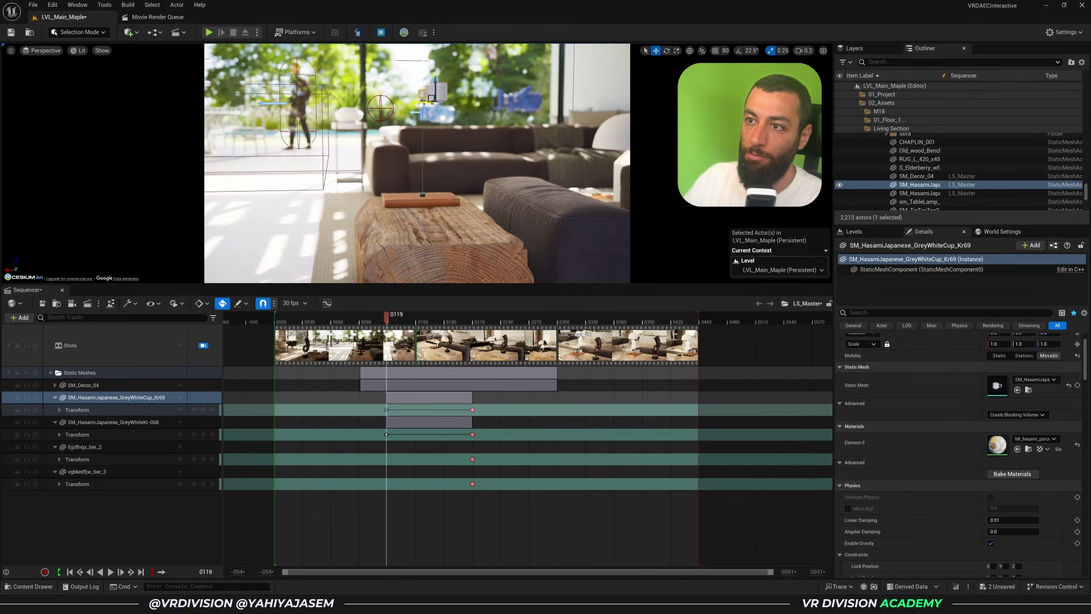
pyautogui.click(435, 95)
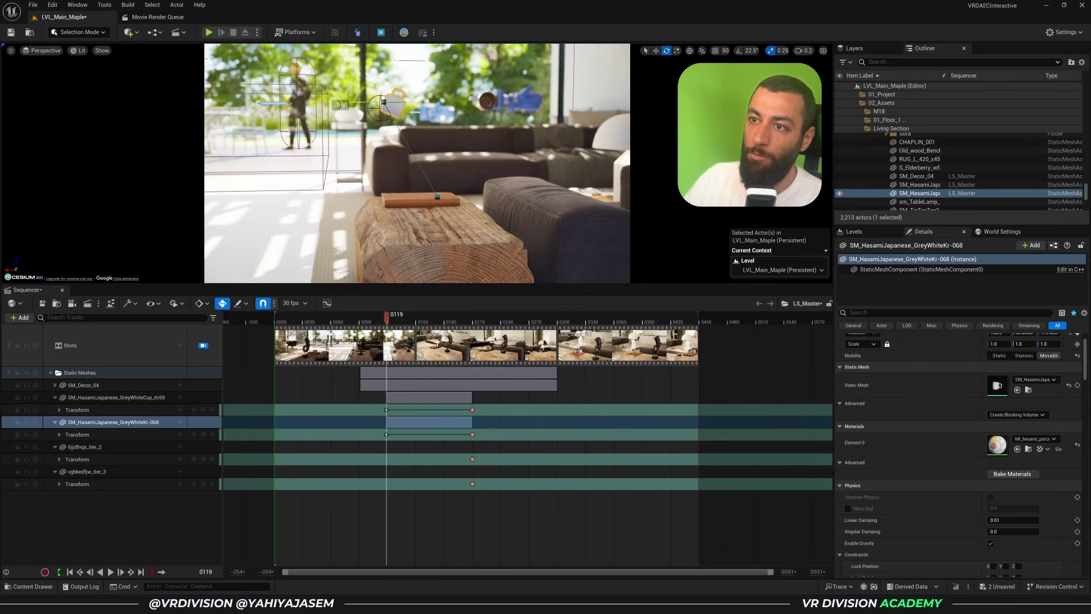
pyautogui.moveTo(386, 321)
pyautogui.mouseDown()
pyautogui.moveTo(368, 324)
pyautogui.moveTo(466, 341)
pyautogui.moveTo(393, 322)
pyautogui.mouseUp()
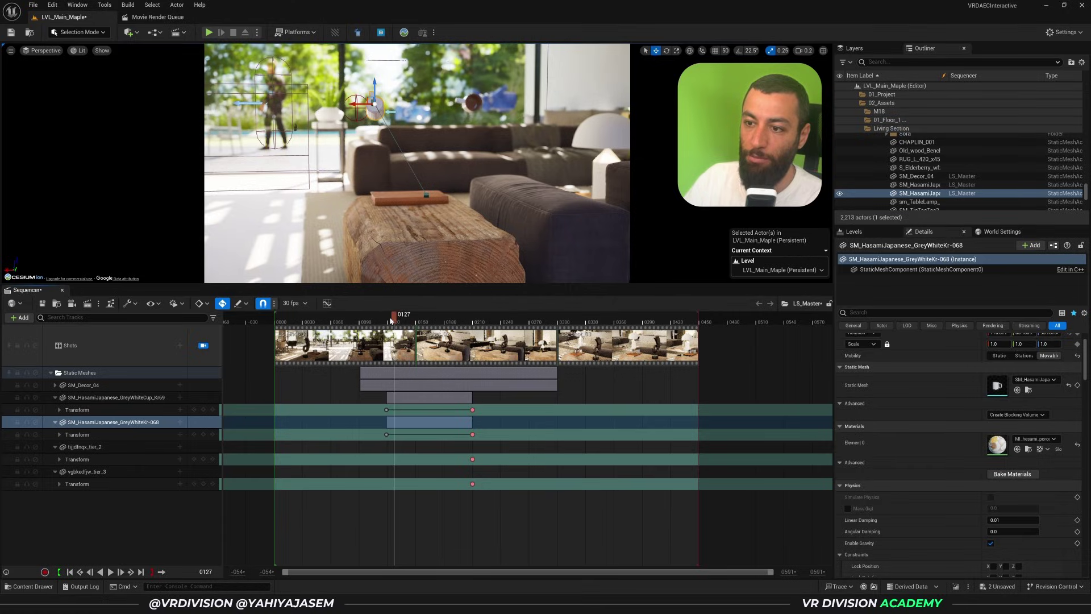
pyautogui.moveTo(391, 322); pyautogui.dragTo(440, 319)
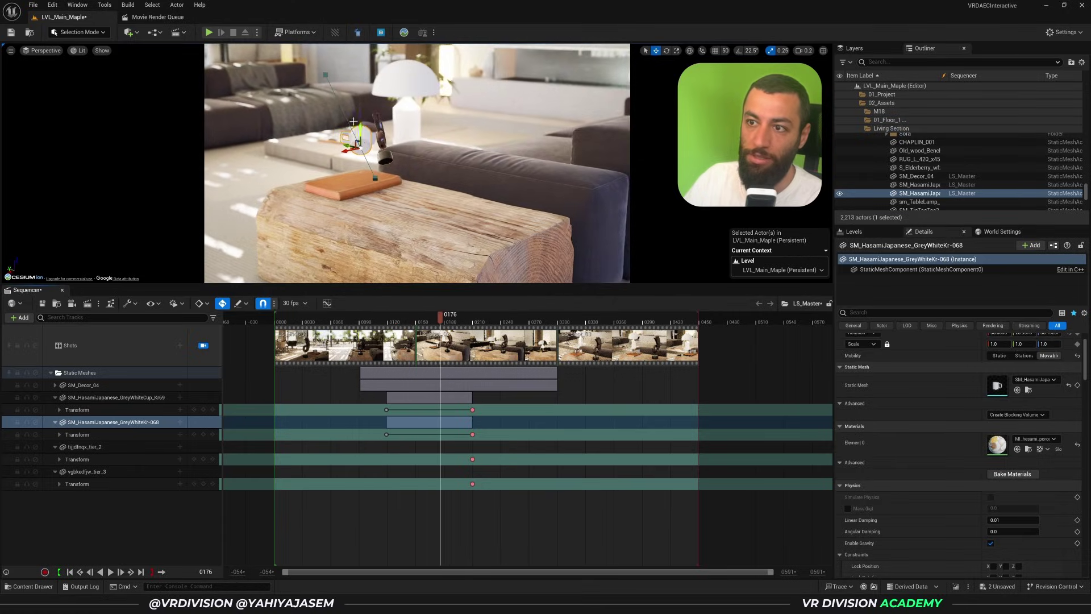
# - Set the X, Y and Z scale of cup SM_HasamiJapanese_GreyWhiteKr-068 to 0 at frame 119
pyautogui.keyDown('ctrl'); pyautogui.click(114, 397); pyautogui.keyUp('ctrl')
pyautogui.click(387, 399)
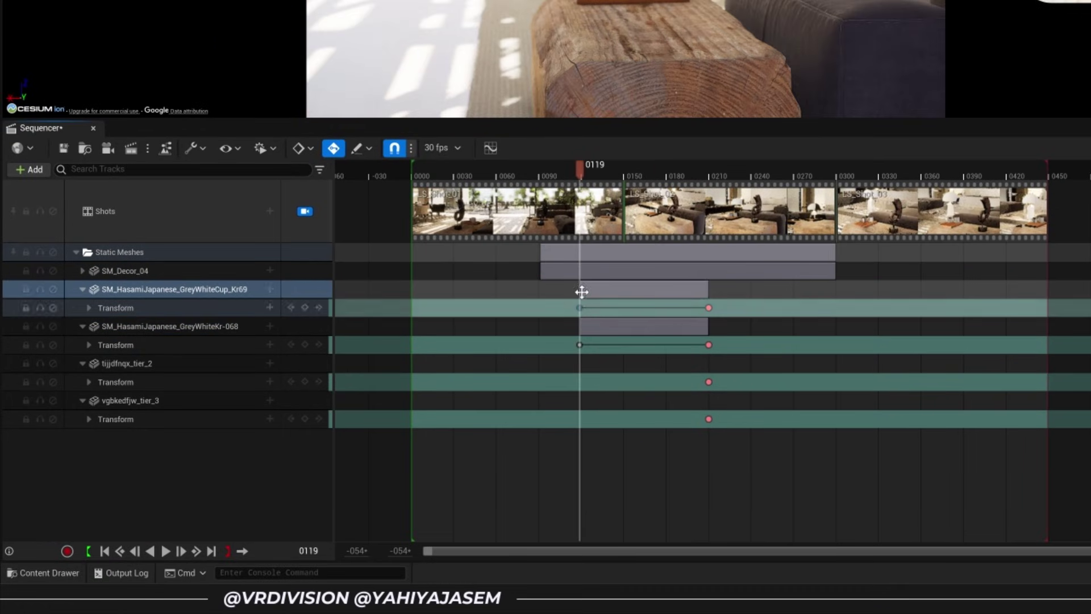
pyautogui.click(89, 344)
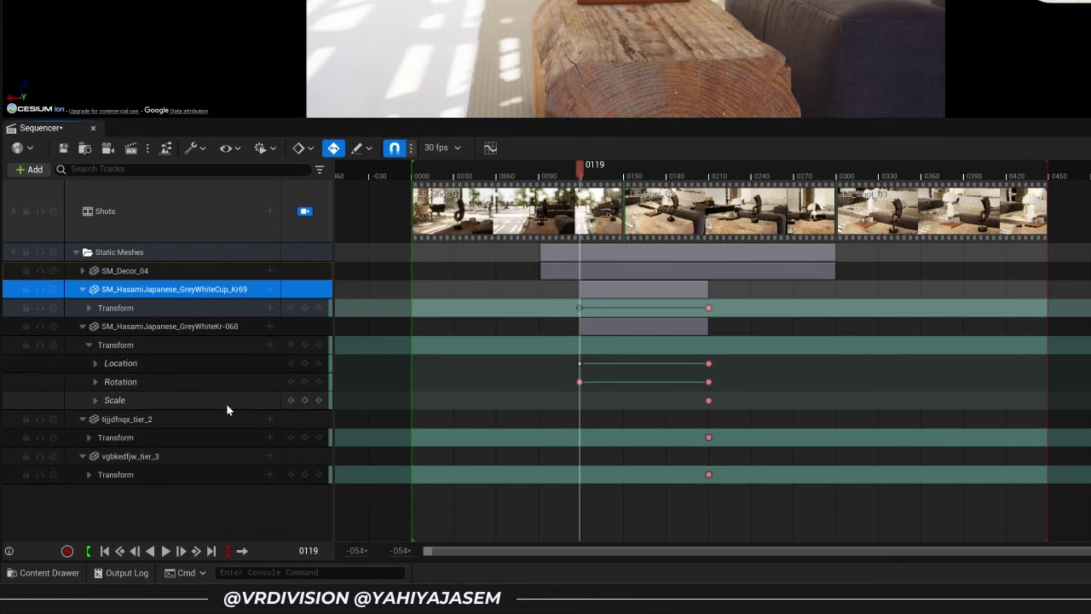
pyautogui.click(95, 400)
pyautogui.click(193, 419)
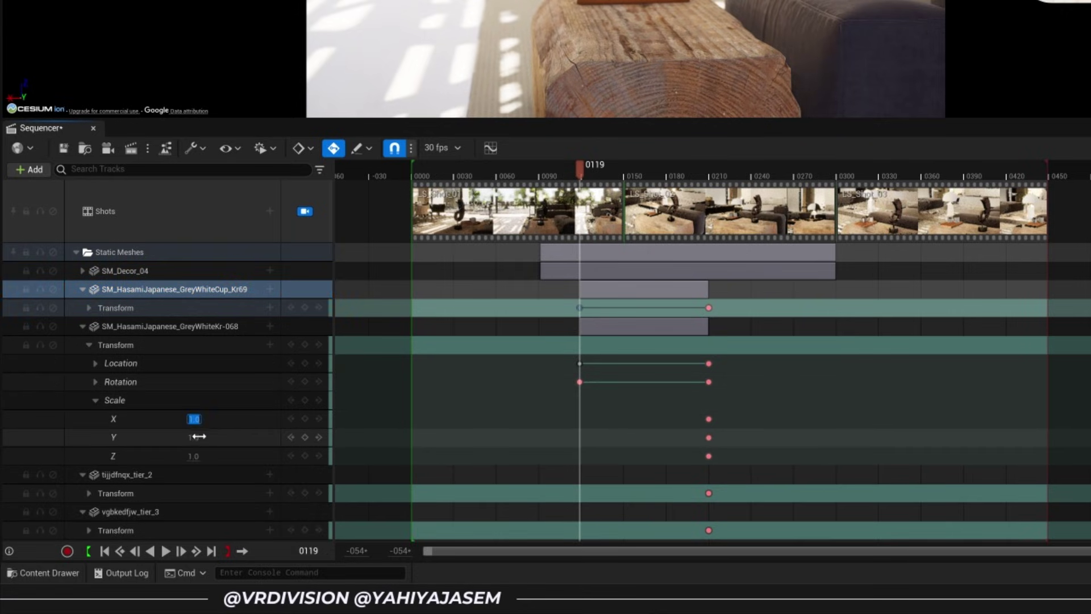
pyautogui.click(195, 456)
pyautogui.write('0')
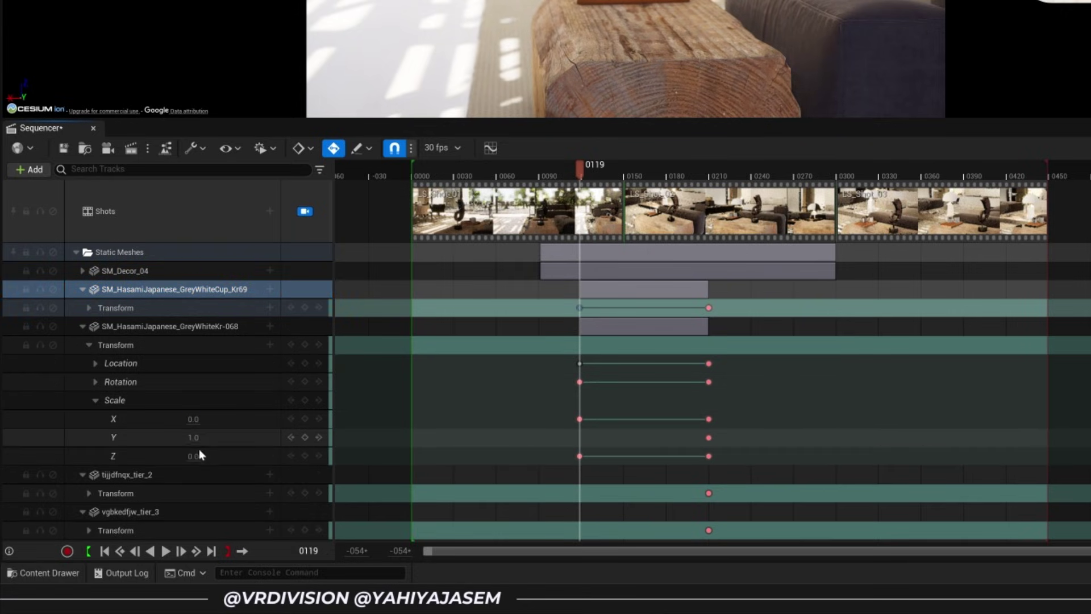
pyautogui.click(194, 438)
pyautogui.write('0')
pyautogui.press('Return')
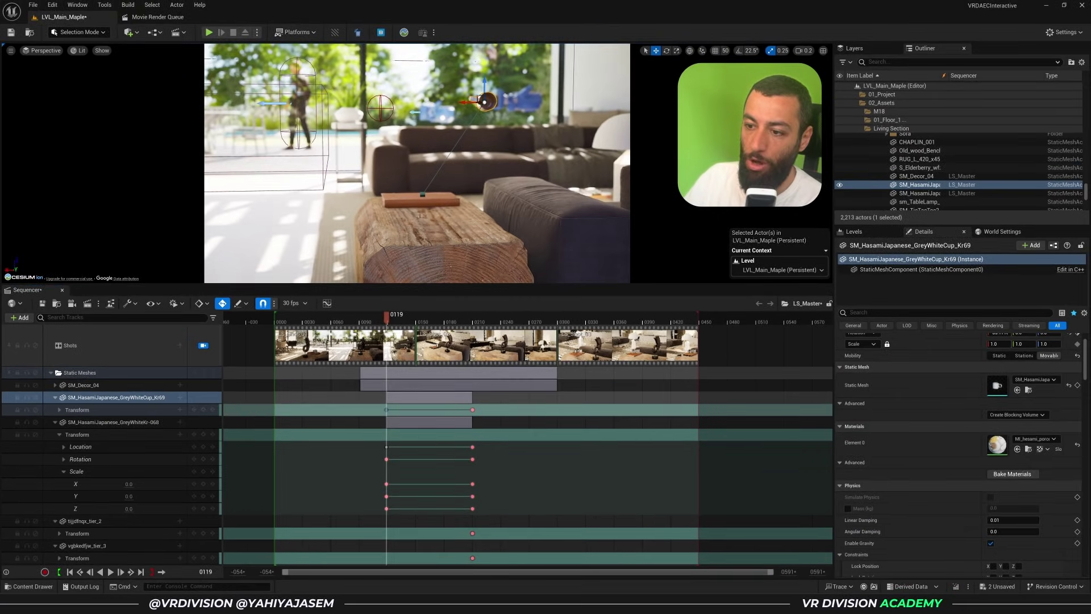
# - Set the X, Y and Z scale of cup SM_HasamiJapanese_GreyWhiteCup_Kr69 to 0 at frame 119 and save
pyautogui.click(59, 409)
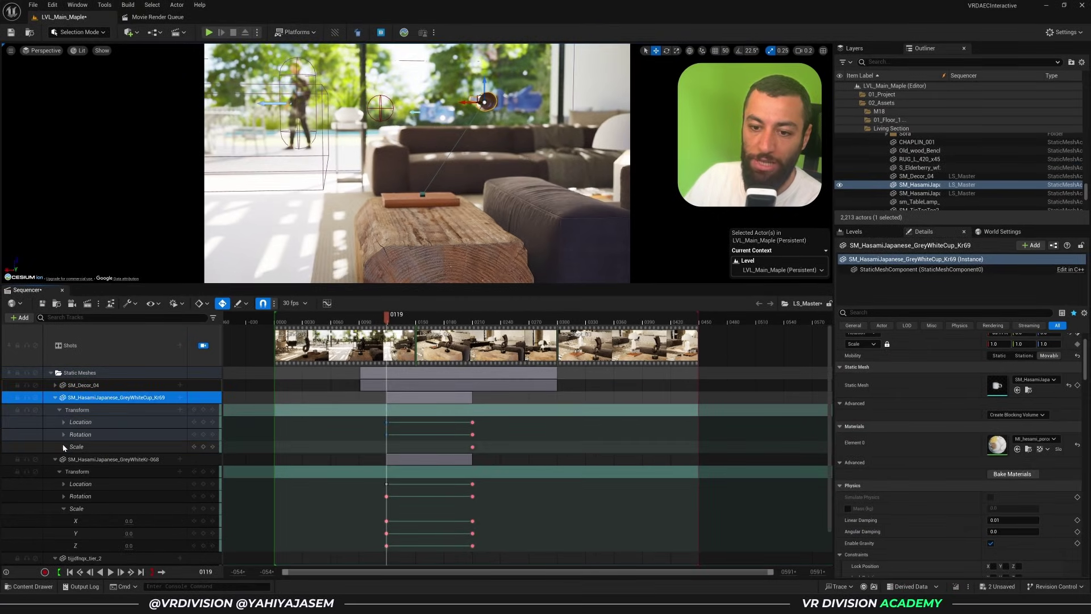
pyautogui.click(63, 447)
pyautogui.click(127, 472)
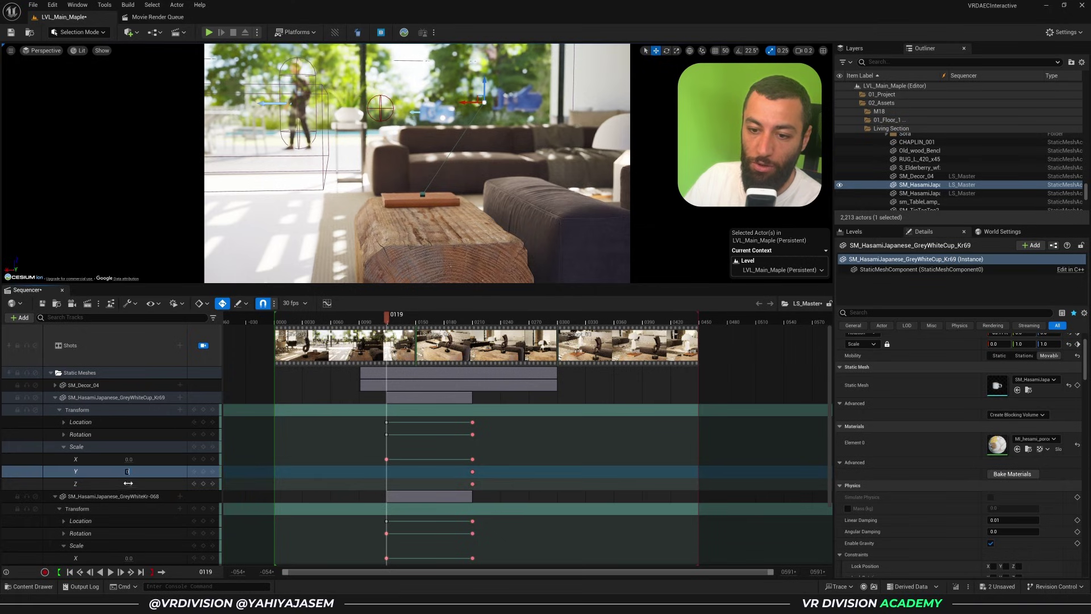
pyautogui.press('Return')
pyautogui.click(131, 484)
pyautogui.write('0')
pyautogui.press('Return')
pyautogui.hotkey('ctrl', 's')
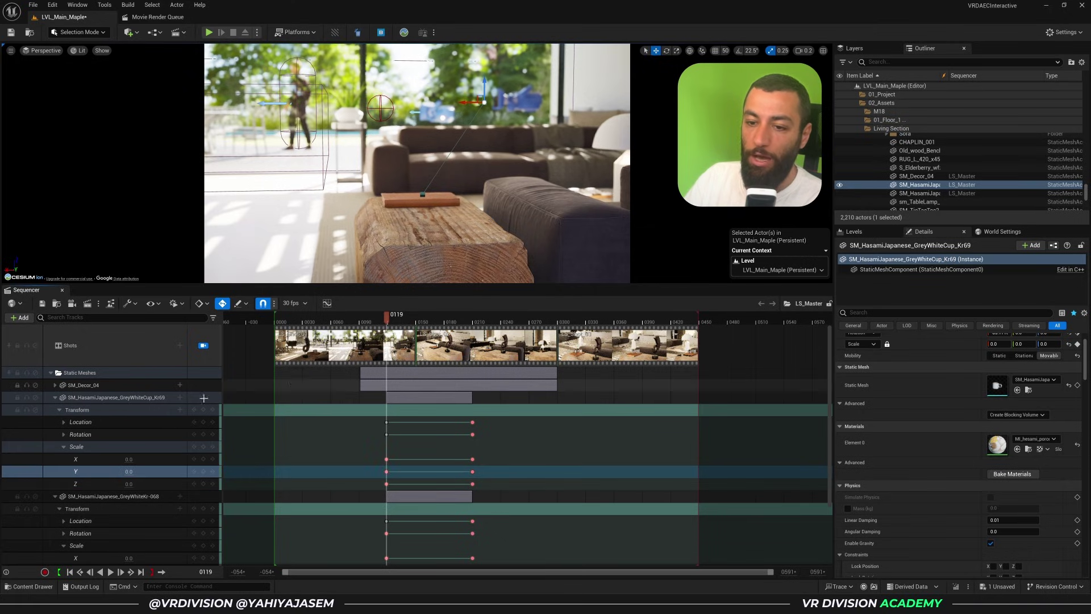
# - Stagger the cups' animations so Kr69 starts at about frame 105 and Kr-068 at about frame 140, previewing the timing
pyautogui.click(55, 397)
pyautogui.click(399, 397)
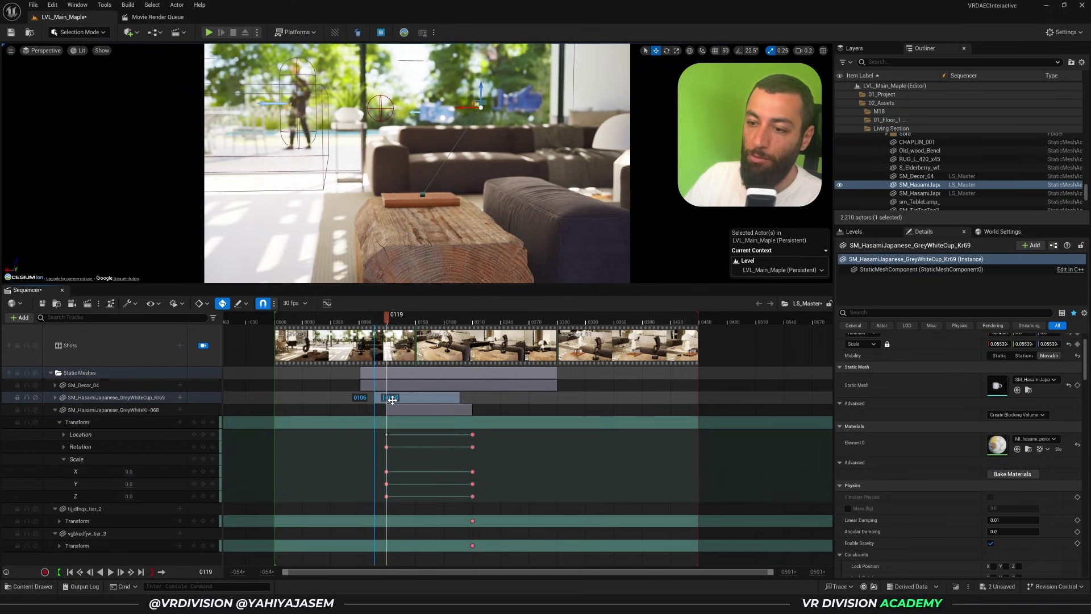
pyautogui.moveTo(392, 400); pyautogui.dragTo(420, 412)
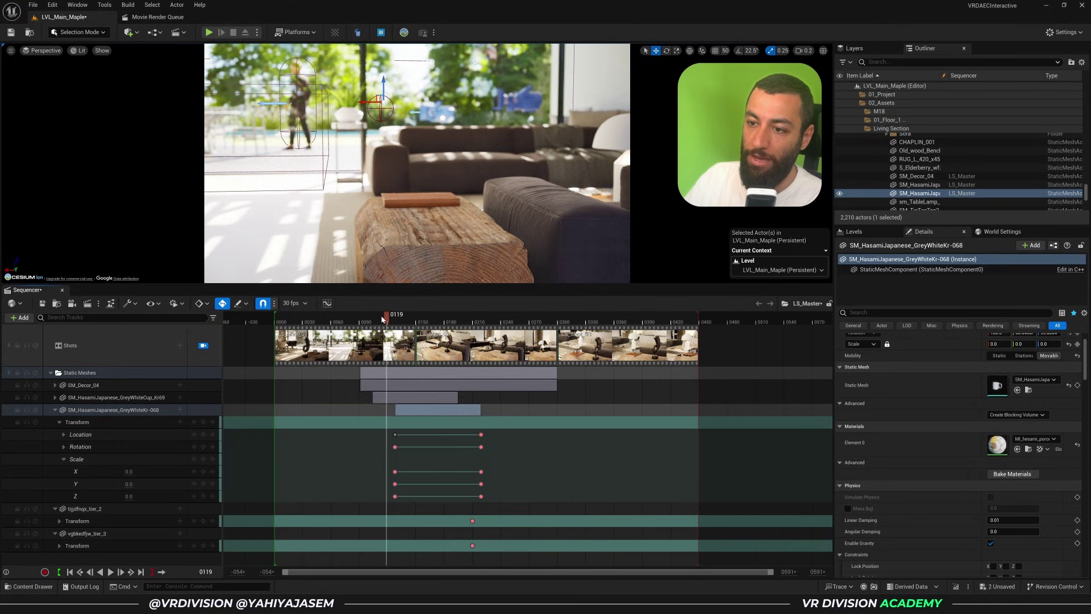
pyautogui.moveTo(386, 319); pyautogui.dragTo(424, 340)
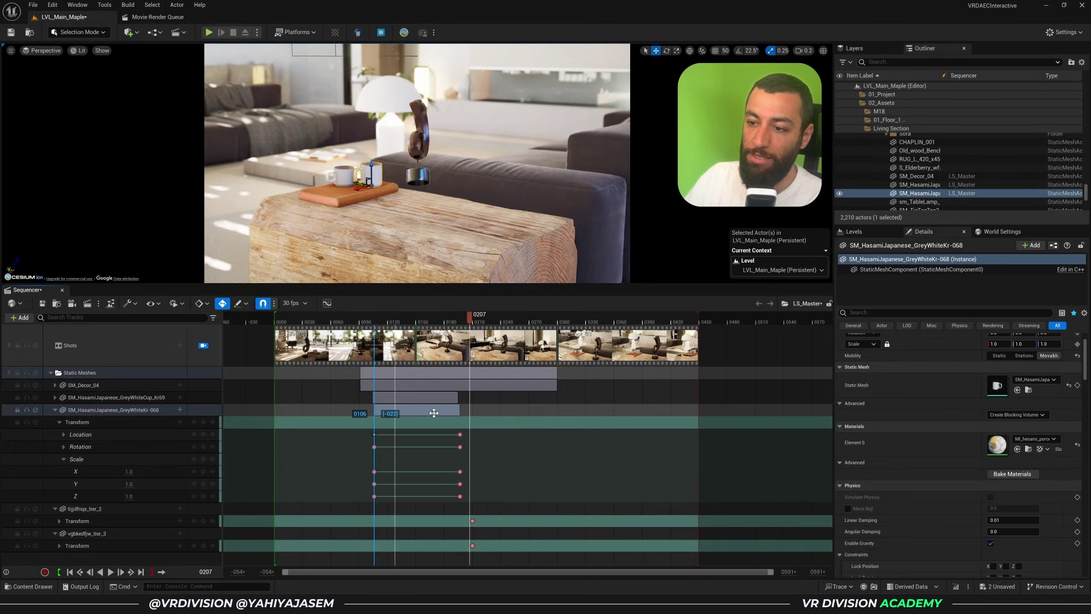
pyautogui.moveTo(440, 320); pyautogui.dragTo(461, 334)
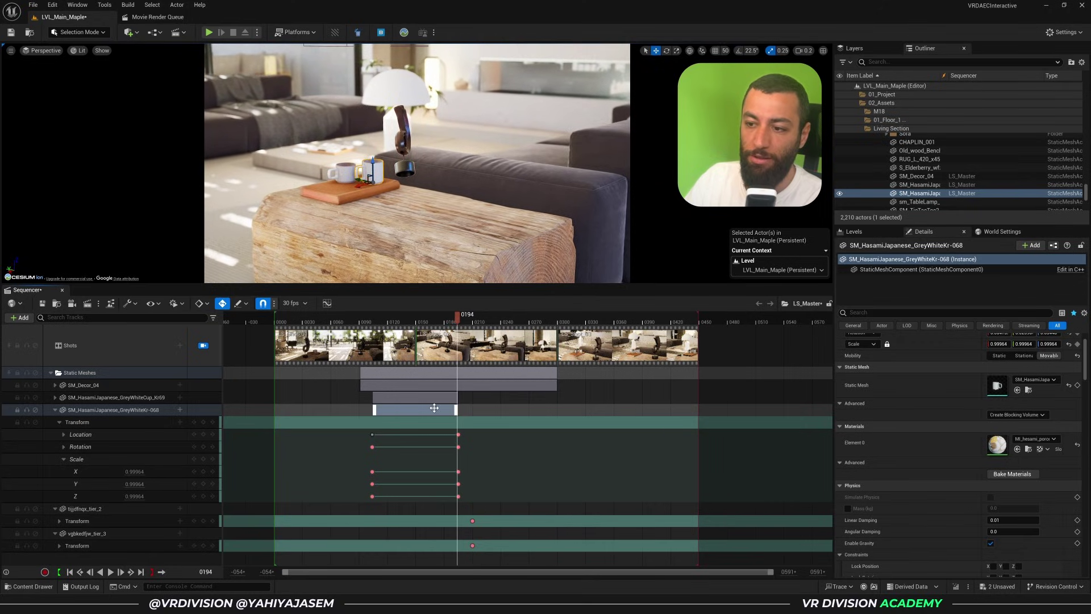
pyautogui.click(508, 410)
# - Select the tray and move it off the table towards the camera's near corner at frame 169 to key its location
pyautogui.click(364, 190)
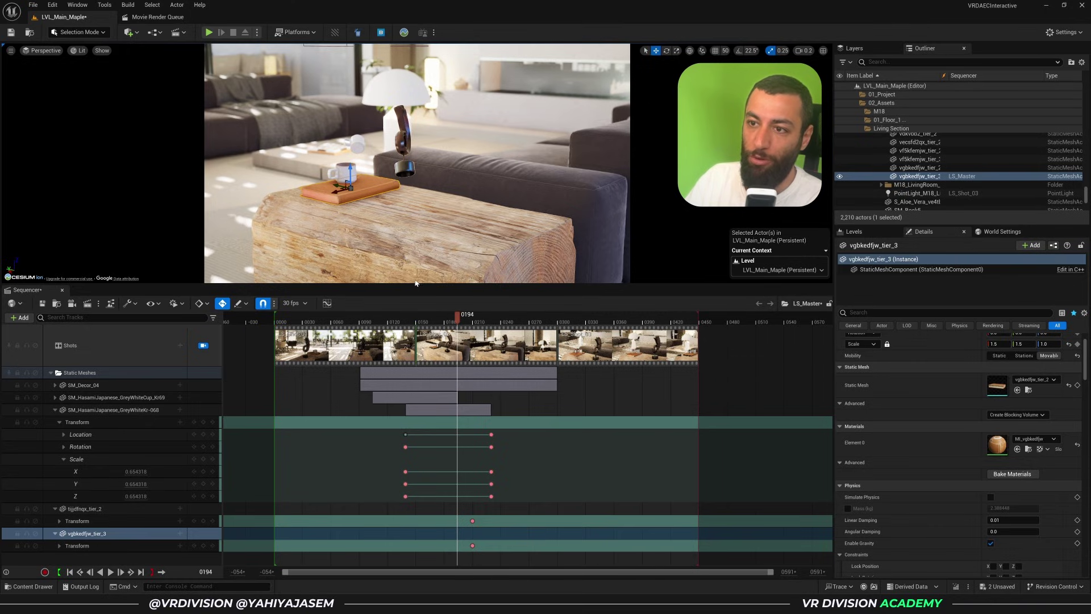
pyautogui.click(363, 317)
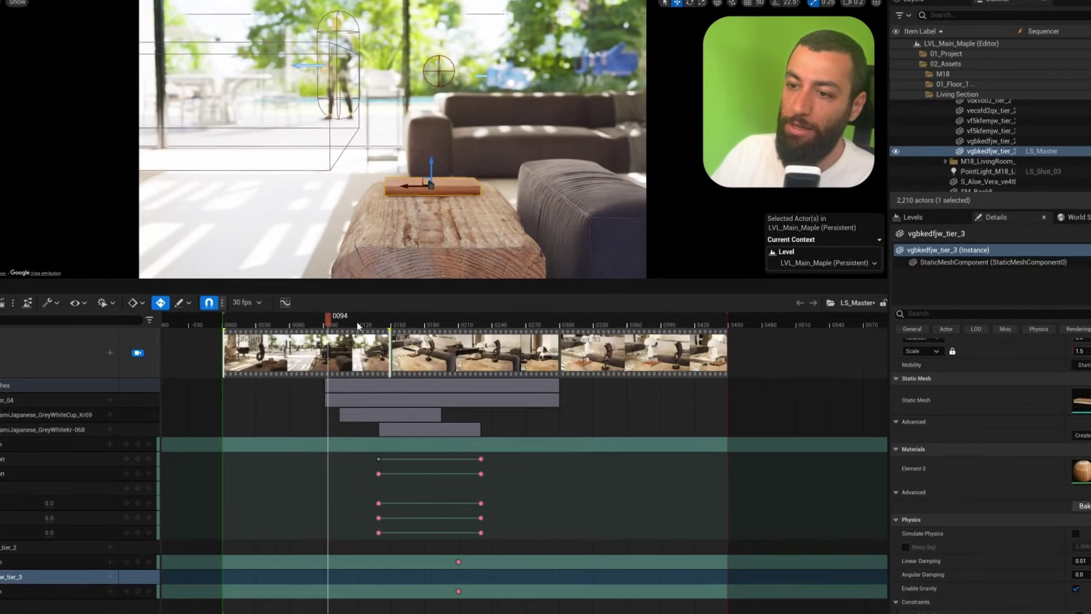
pyautogui.click(432, 319)
pyautogui.moveTo(407, 322); pyautogui.dragTo(411, 321)
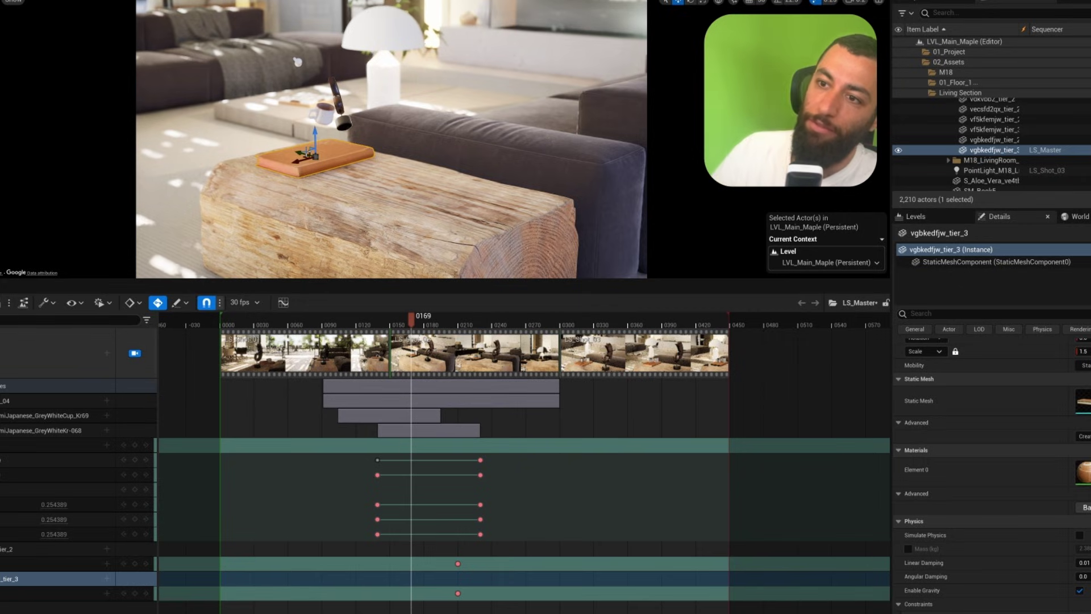
pyautogui.moveTo(298, 151); pyautogui.dragTo(686, 254)
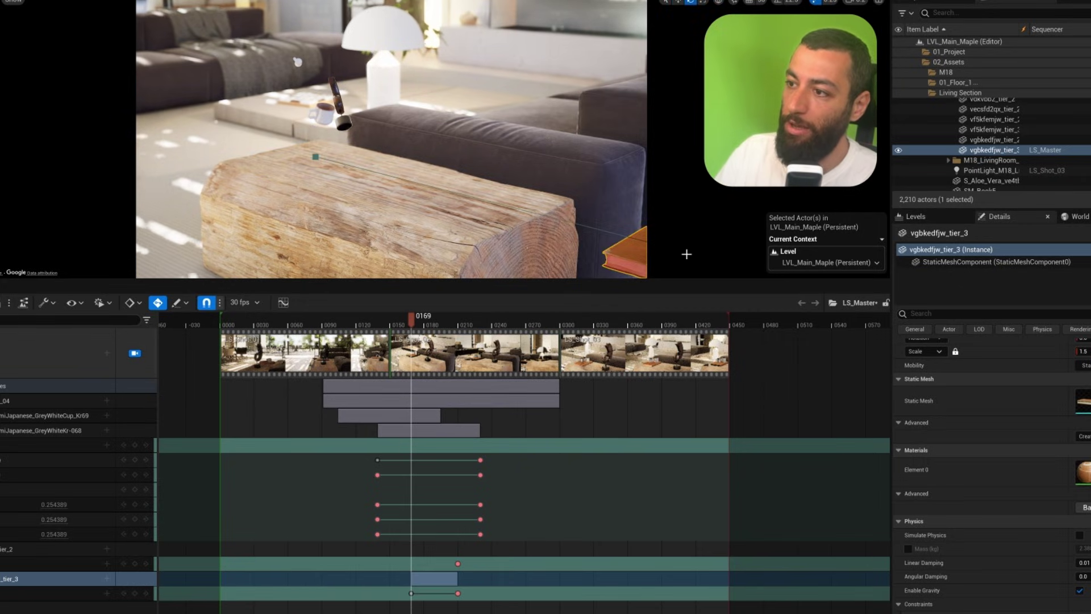
# - Raise the tilted tray beside the table at frame 133 to key its starting pose, and play back the animation
pyautogui.moveTo(423, 322); pyautogui.dragTo(370, 330)
pyautogui.press('w')
pyautogui.moveTo(468, 218); pyautogui.dragTo(518, 148)
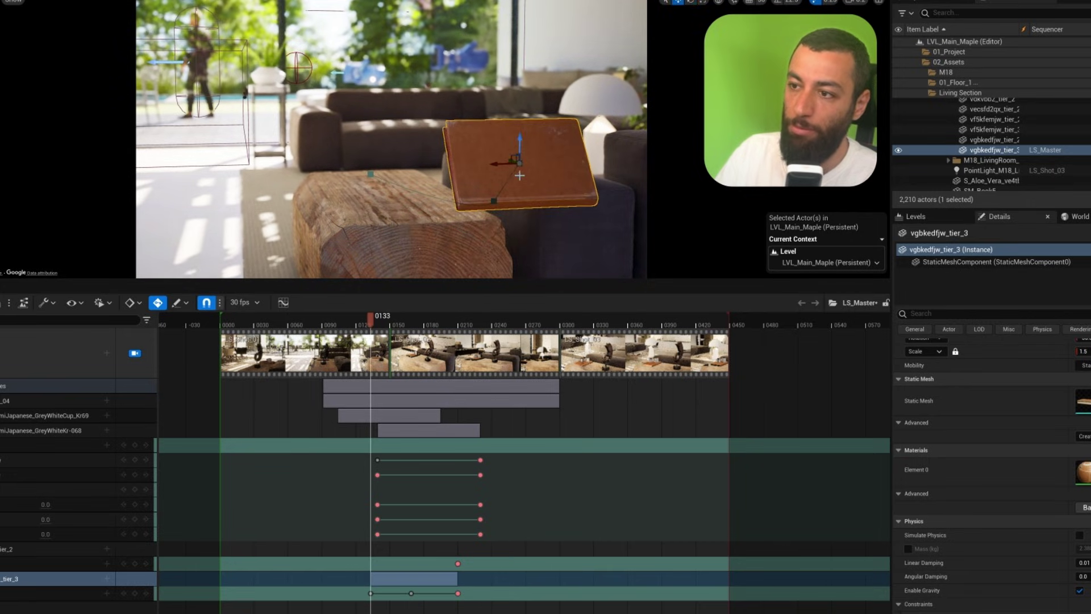
pyautogui.press('space')
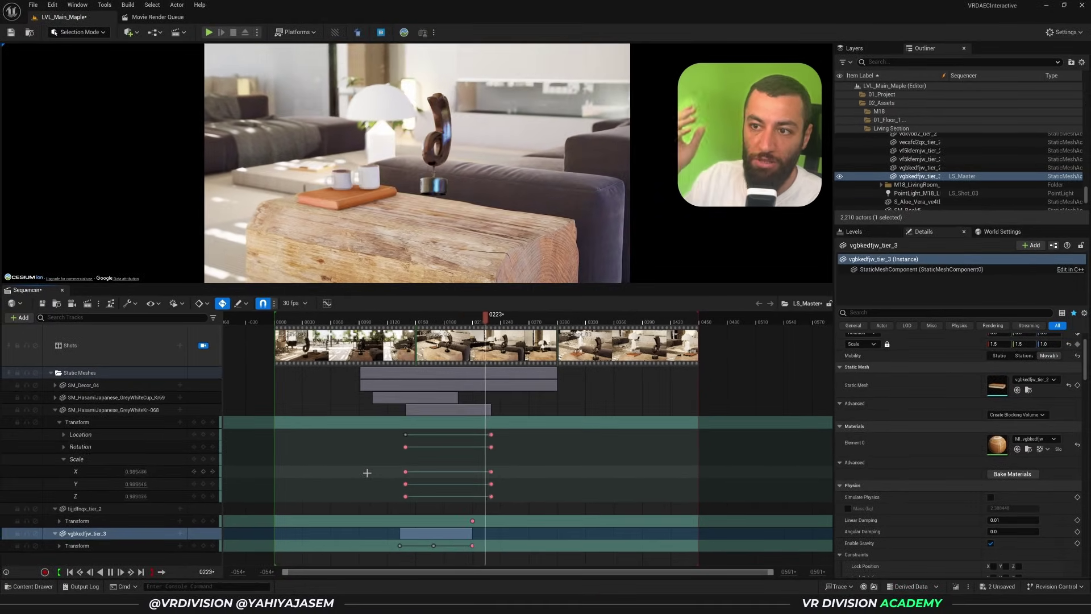
# - Delete the tray's middle Transform key at frame 169 and scrub to frame 144 to check its path
pyautogui.click(434, 545)
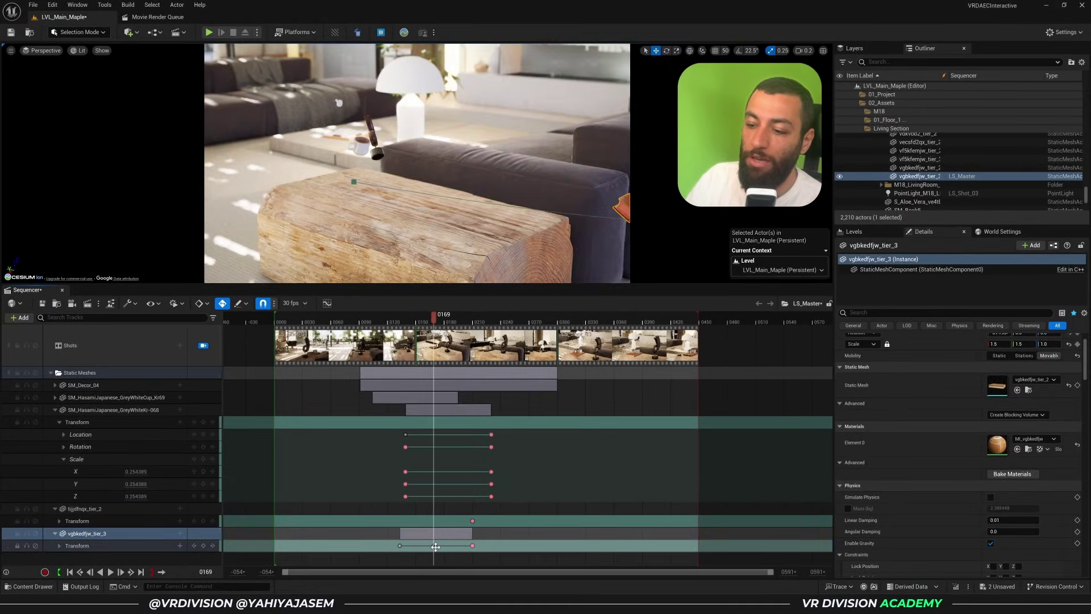
pyautogui.click(435, 533)
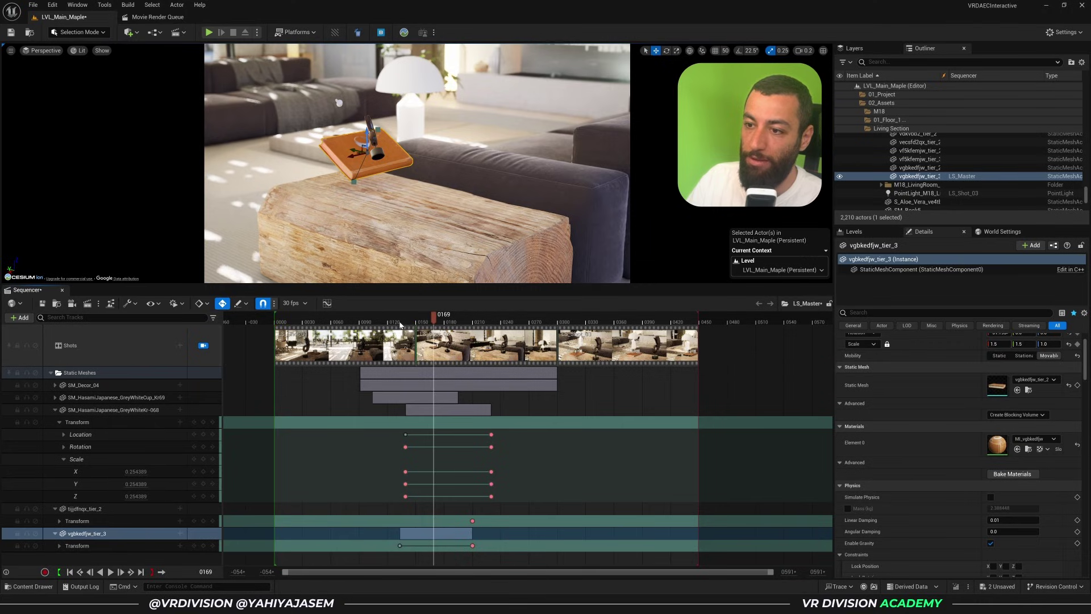
pyautogui.moveTo(400, 324)
pyautogui.mouseDown()
pyautogui.moveTo(387, 320)
pyautogui.moveTo(410, 319)
pyautogui.mouseUp()
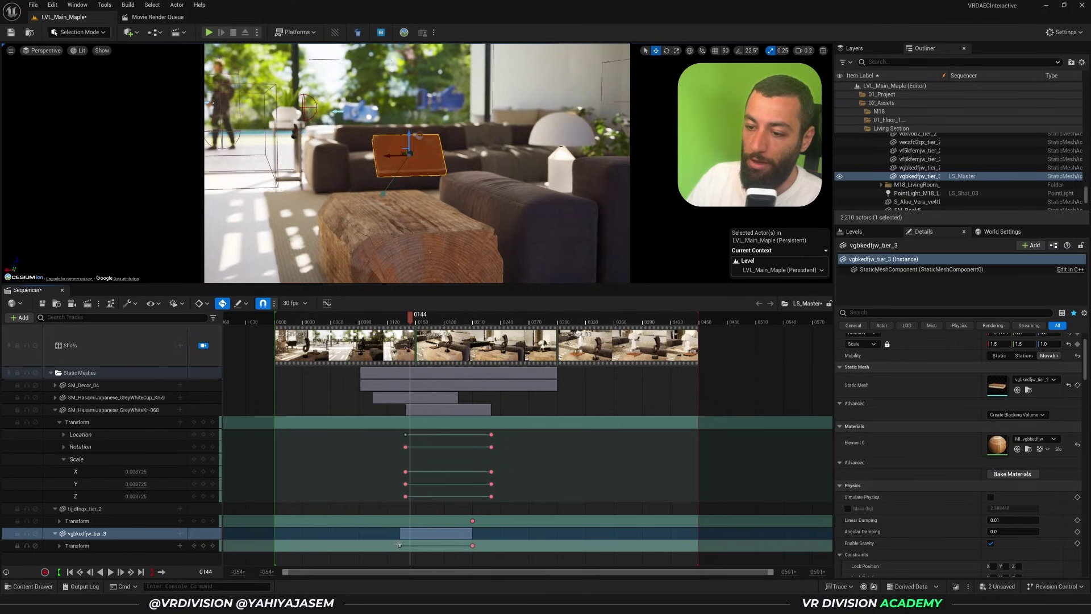
# - At frame 133, position the tray over the table, raise it out of the camera's view, and play the sequence from the start
pyautogui.click(399, 545)
pyautogui.moveTo(411, 157); pyautogui.dragTo(628, 152)
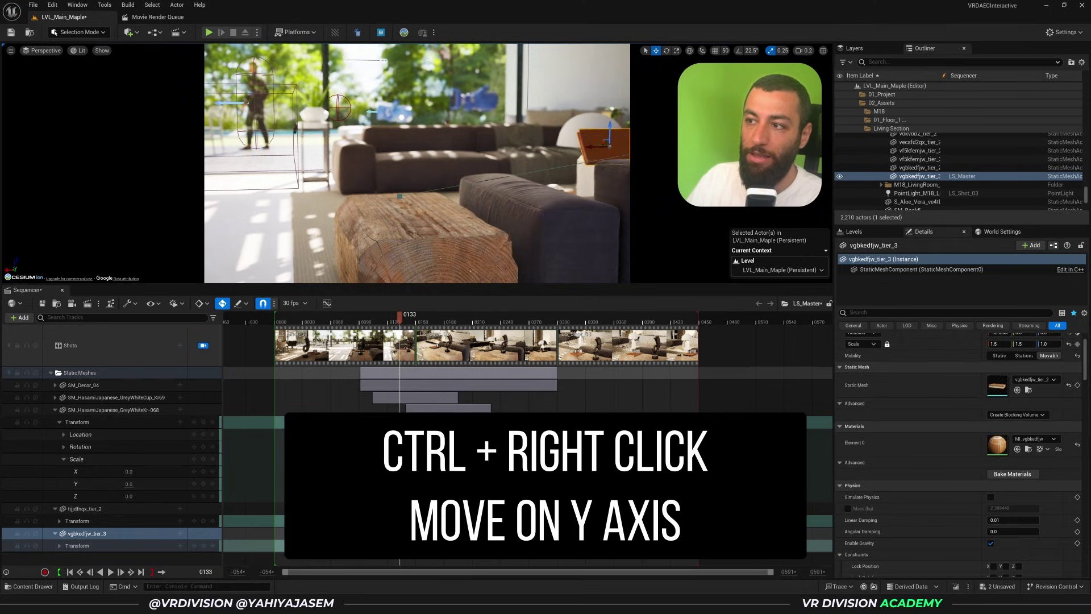
pyautogui.keyDown('ctrl'); pyautogui.moveTo(574, 142); pyautogui.dragTo(559, 140, button='right'); pyautogui.keyUp('ctrl')
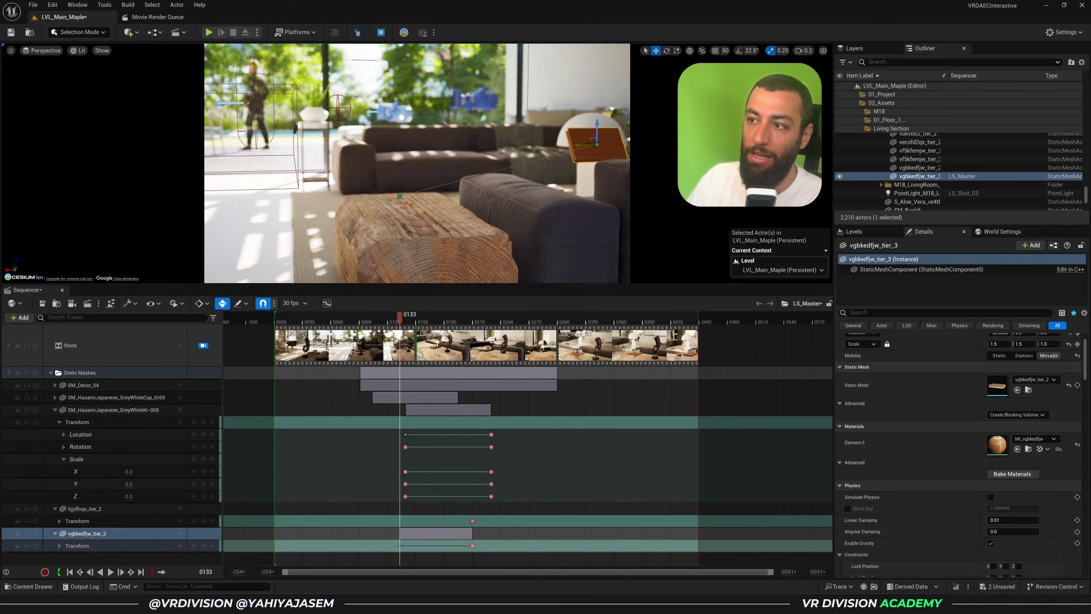
pyautogui.keyDown('ctrl'); pyautogui.moveTo(597, 144); pyautogui.dragTo(449, 145); pyautogui.keyUp('ctrl')
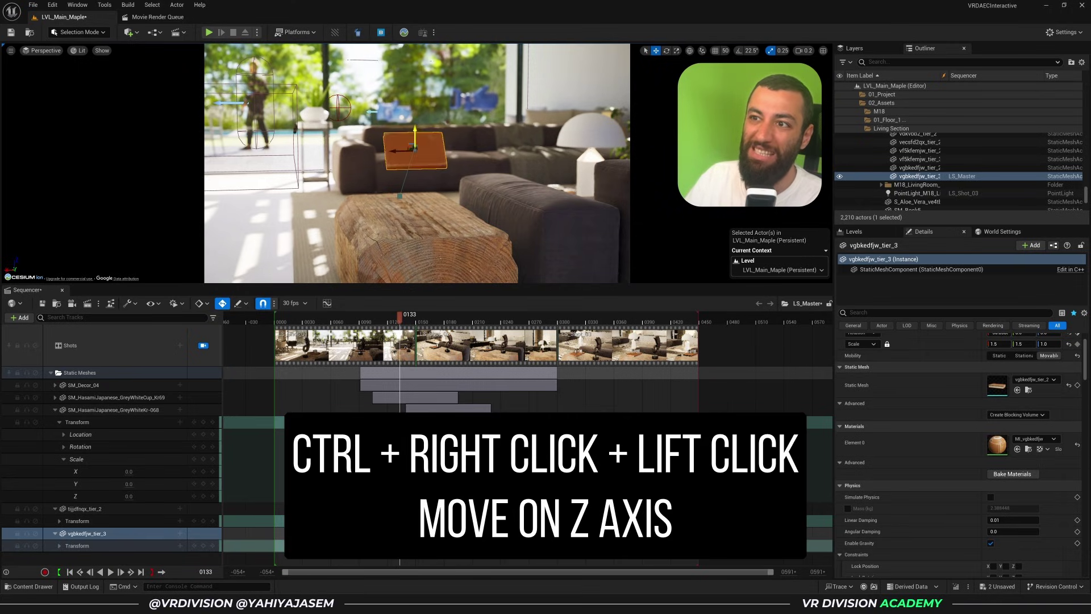
pyautogui.keyDown('ctrl'); pyautogui.moveTo(414, 149); pyautogui.dragTo(415, 45); pyautogui.keyUp('ctrl')
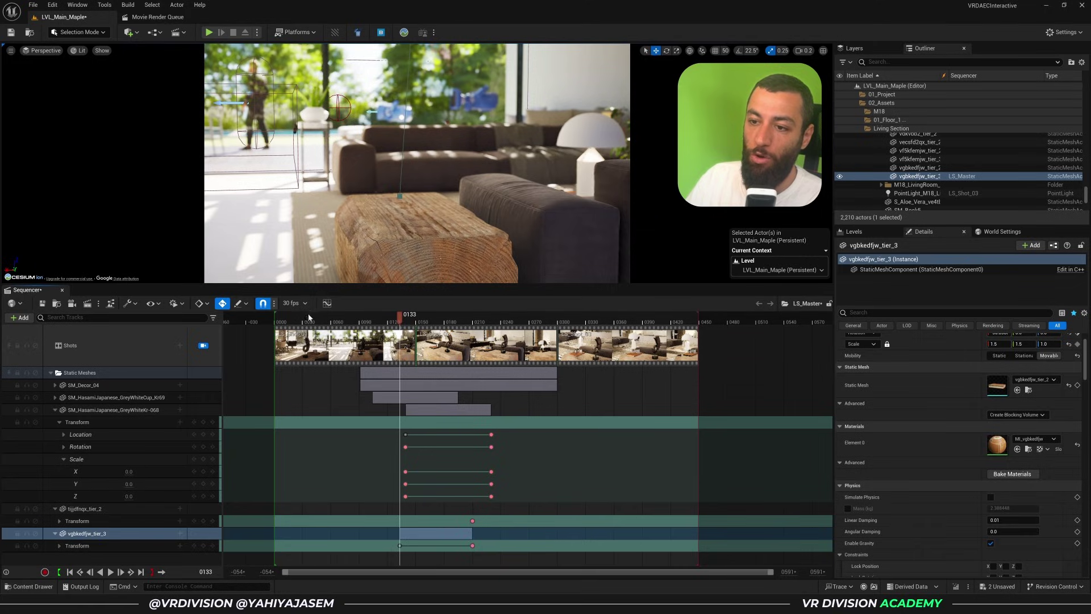
pyautogui.moveTo(309, 317); pyautogui.dragTo(275, 317)
pyautogui.press('space')
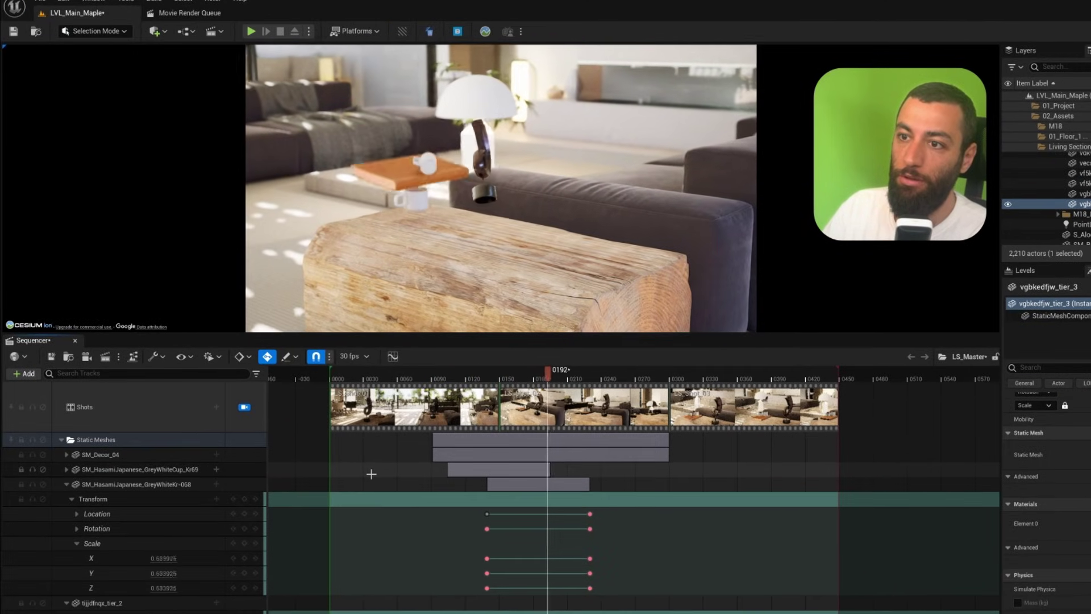
pyautogui.press('space')
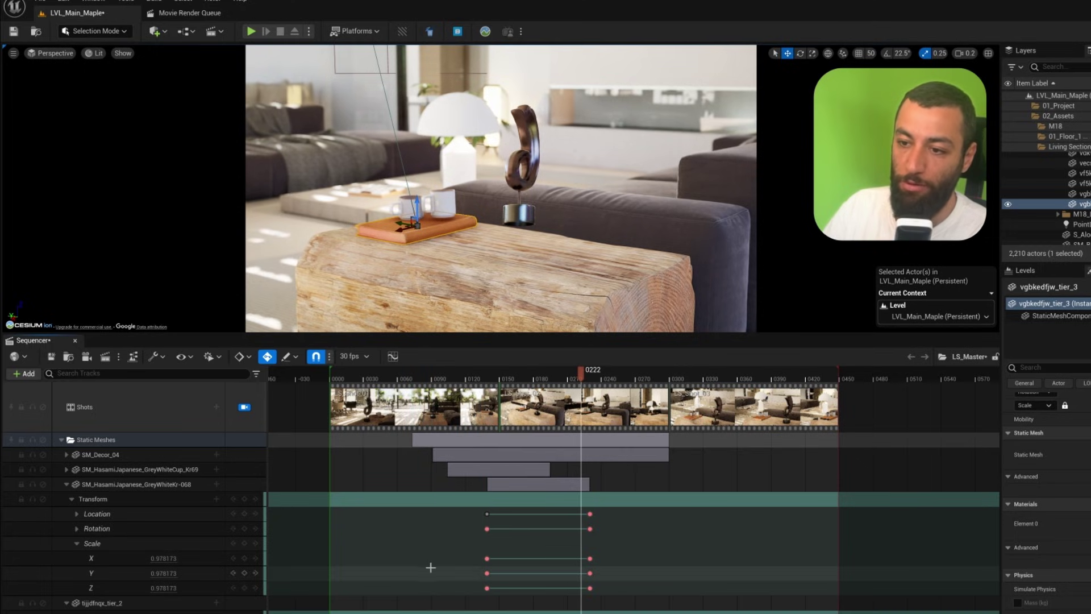
# - Shift the tray, sculpture, Kr69 and Kr-068 cup animations earlier to start at about frames 20, 40, 48 and 59
pyautogui.click(333, 379)
pyautogui.press('space')
pyautogui.press('space')
pyautogui.moveTo(413, 439); pyautogui.dragTo(382, 440)
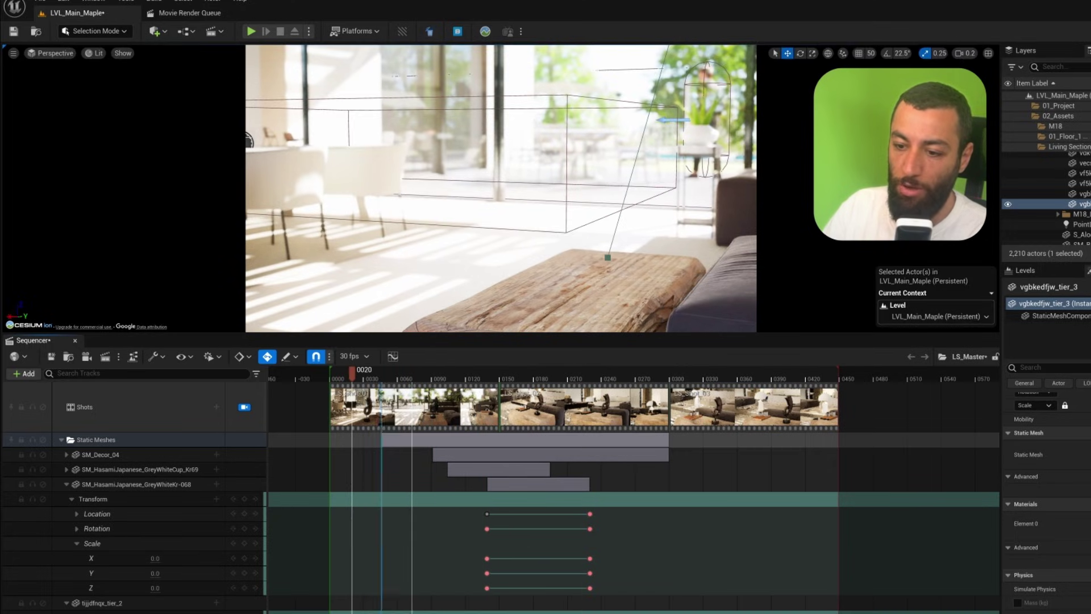
pyautogui.moveTo(454, 468); pyautogui.dragTo(410, 466)
pyautogui.moveTo(531, 487); pyautogui.dragTo(456, 491)
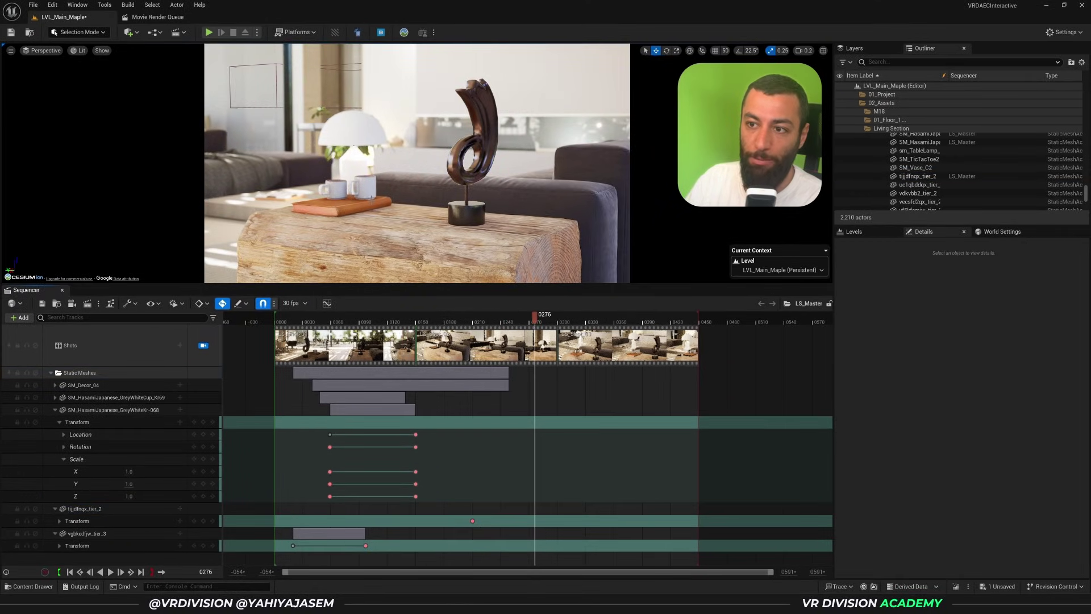
# - Display the Scale X, Y and Z curves of the Kr-068 cup in the curve editor, with its end Scale key selected
pyautogui.click(415, 471)
pyautogui.click(407, 324)
pyautogui.click(407, 324)
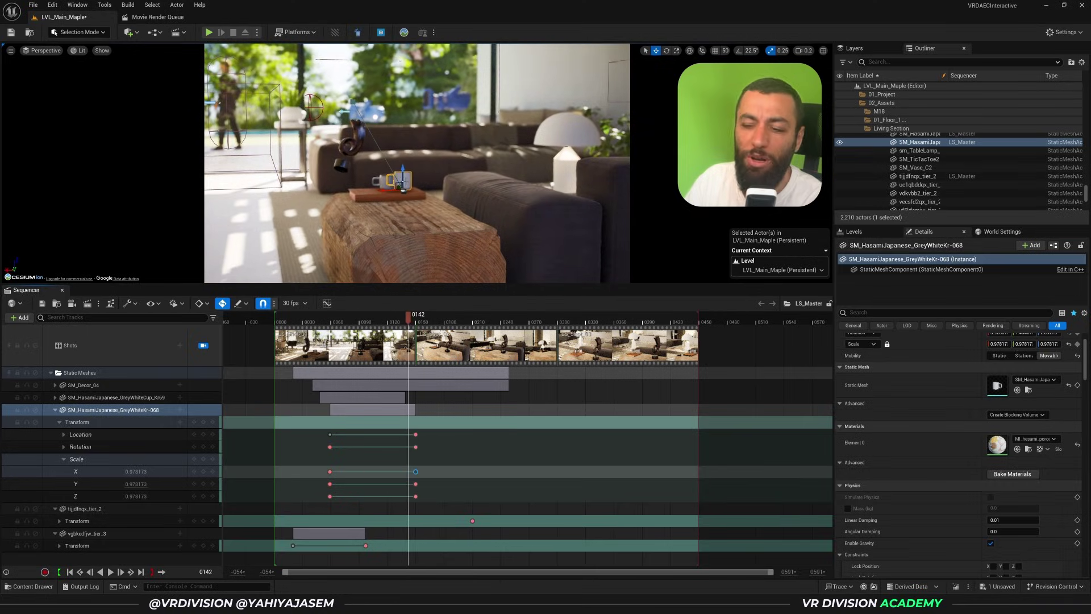
pyautogui.click(415, 471)
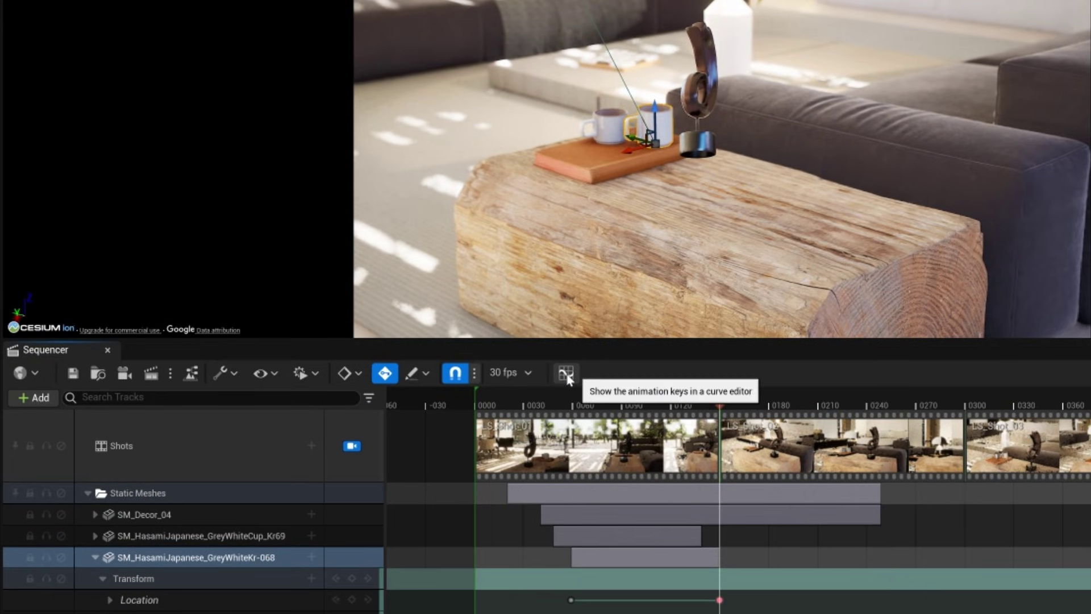
pyautogui.click(328, 303)
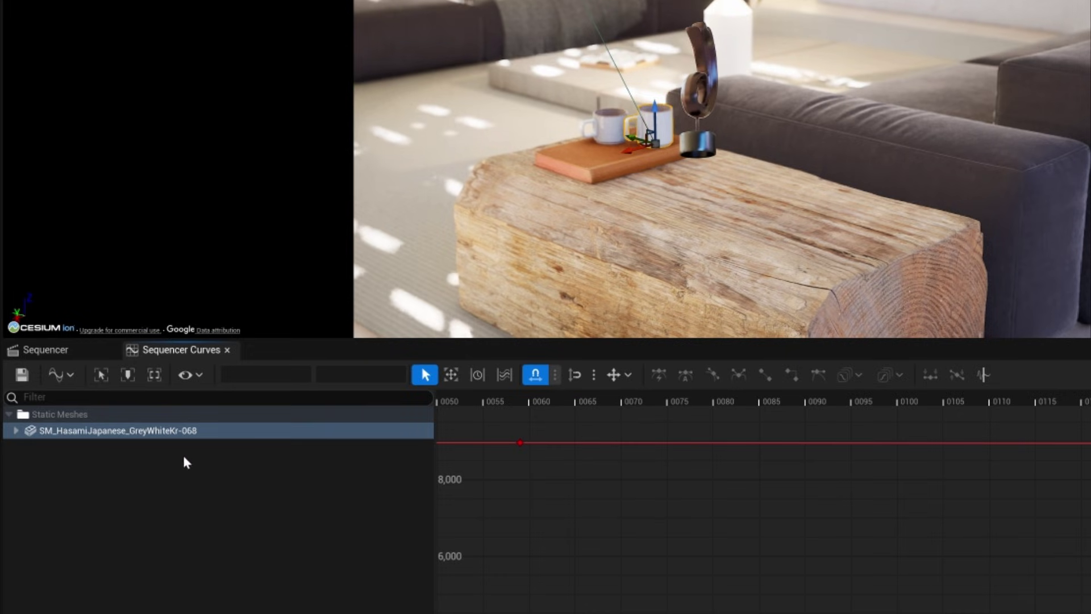
pyautogui.doubleClick(29, 434)
pyautogui.click(44, 449)
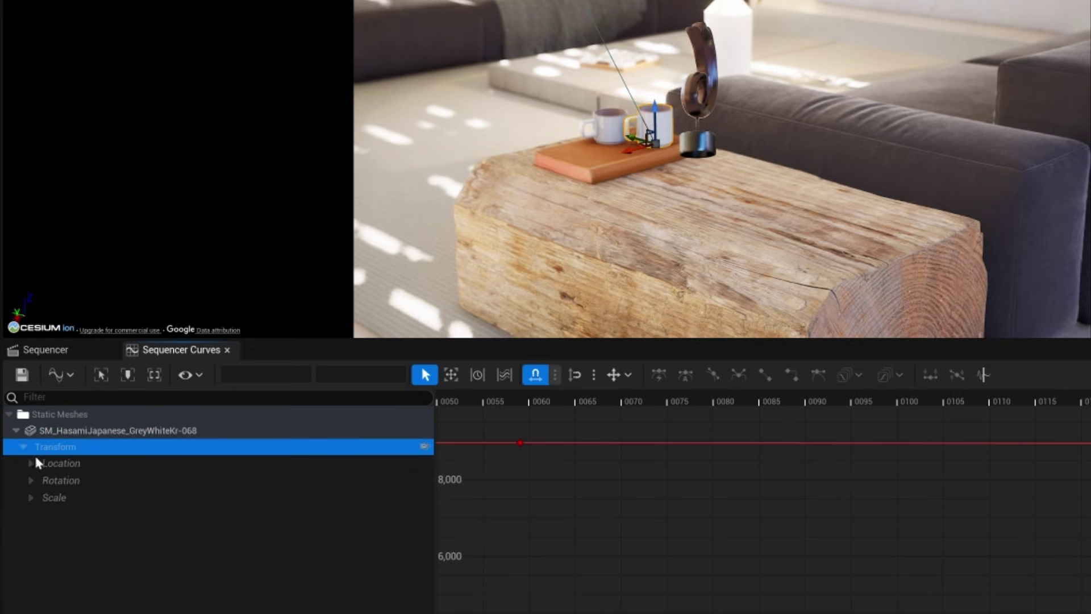
pyautogui.click(57, 498)
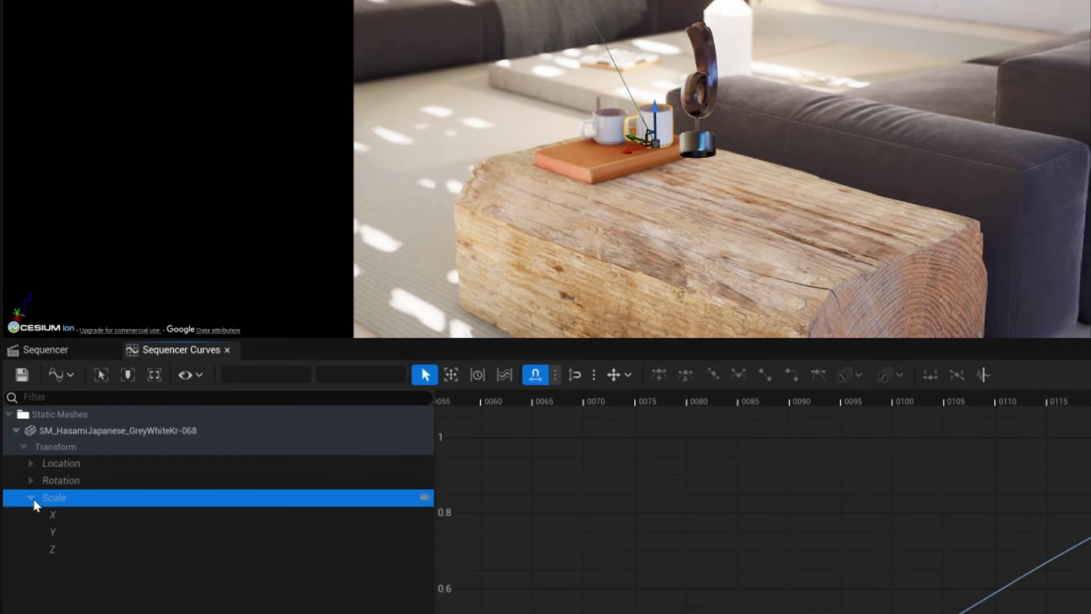
pyautogui.click(53, 515)
pyautogui.keyDown('shift'); pyautogui.click(53, 549); pyautogui.keyUp('shift')
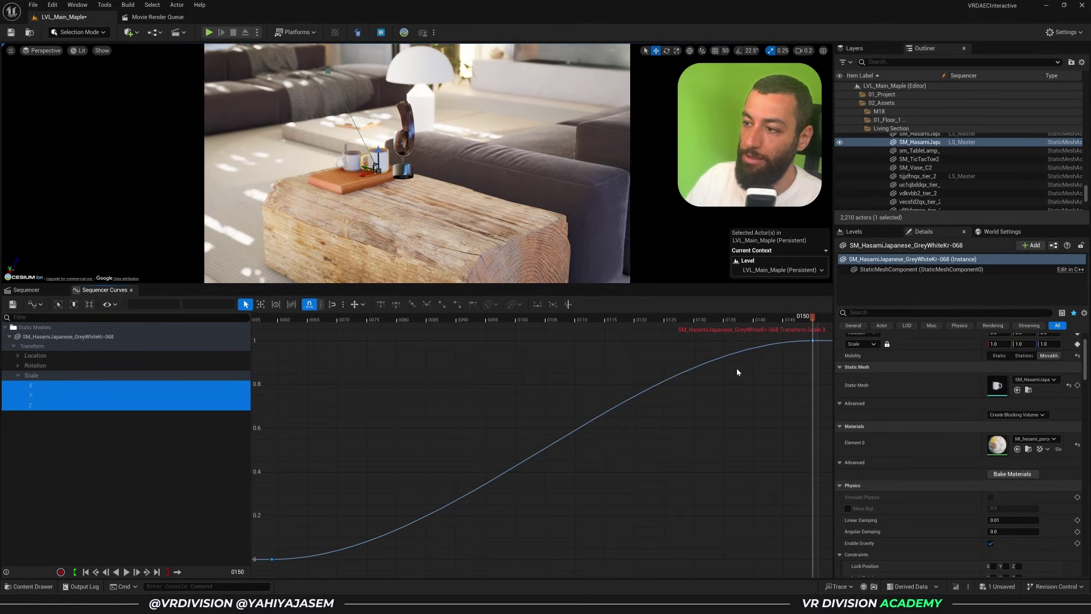
# - Tilt the tangent of the cup's end Scale keys at frame 150 so it overshoots to about 1.9 before settling, and scrub the result
pyautogui.scroll(2, 738, 373)
pyautogui.moveTo(746, 375); pyautogui.dragTo(570, 434, button='right')
pyautogui.moveTo(665, 369); pyautogui.dragTo(617, 375)
pyautogui.moveTo(461, 323); pyautogui.dragTo(557, 345)
pyautogui.scroll(-2, 613, 382)
pyautogui.moveTo(441, 323); pyautogui.dragTo(496, 359)
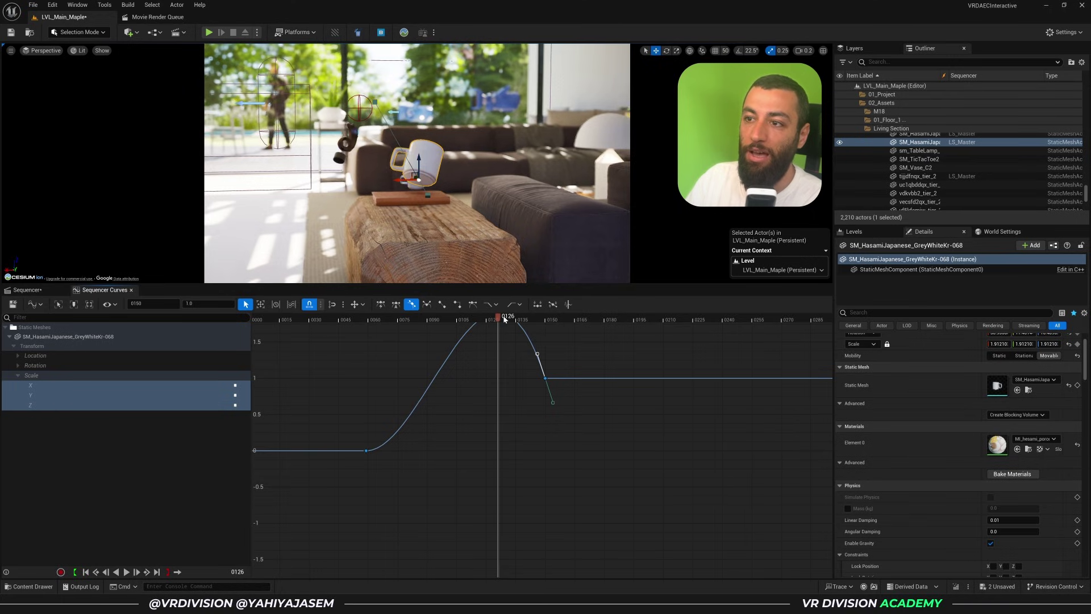
pyautogui.moveTo(505, 320); pyautogui.dragTo(626, 333)
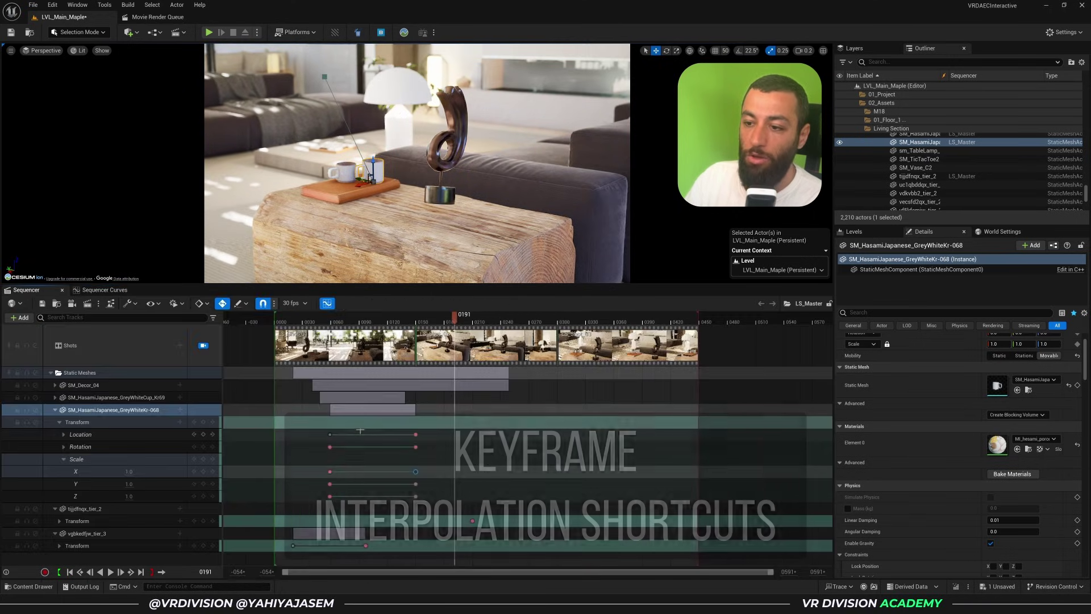
# - Open the LS_Shot_02 sequence, expand its Cine Camera Actor's Transform track, and play the camera move
pyautogui.doubleClick(444, 344)
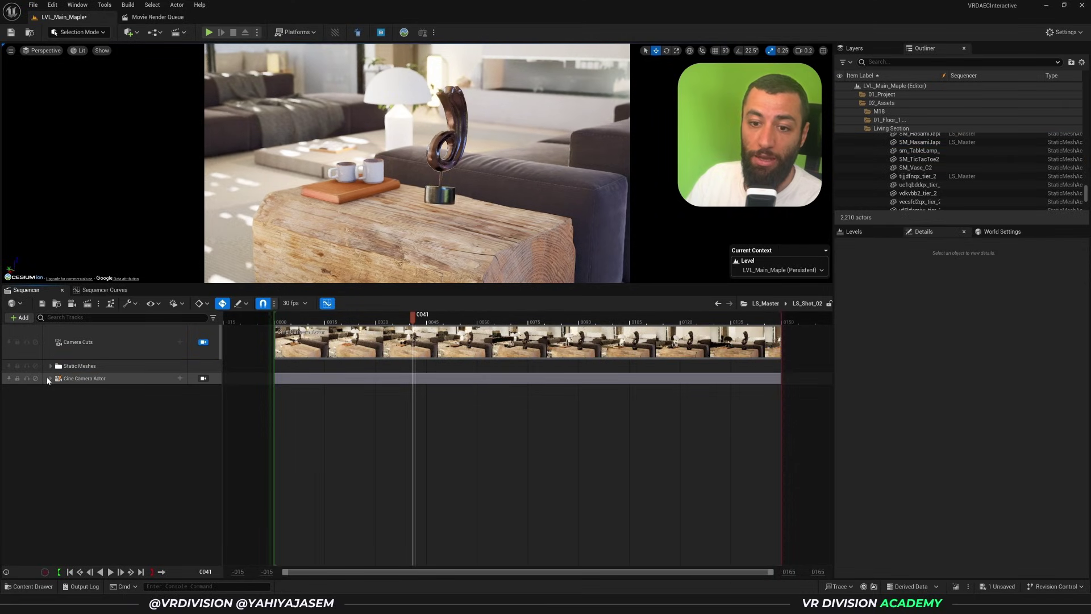
pyautogui.click(51, 378)
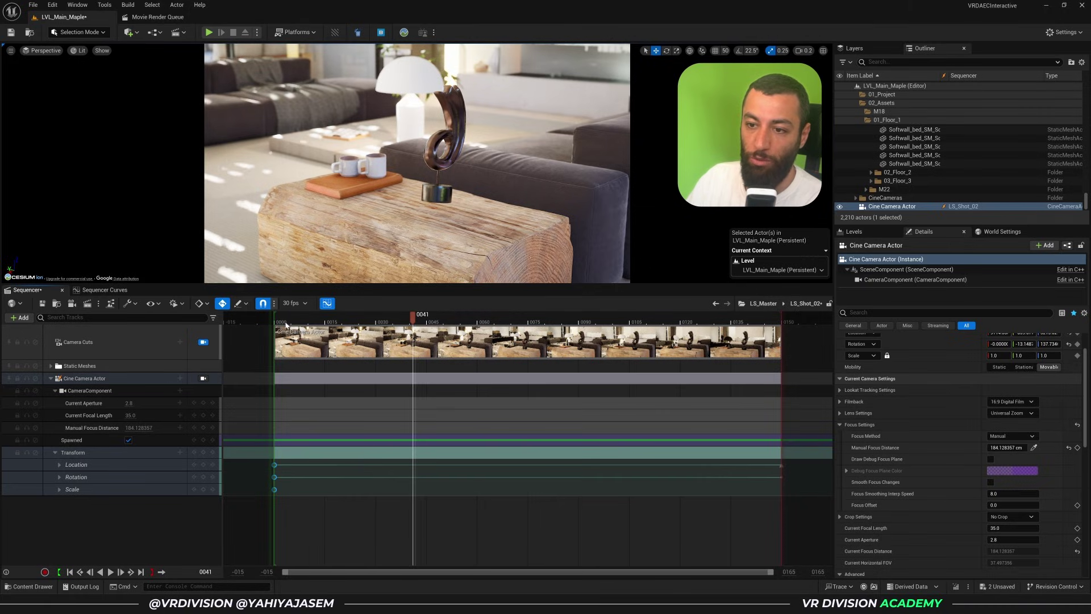
pyautogui.press('space')
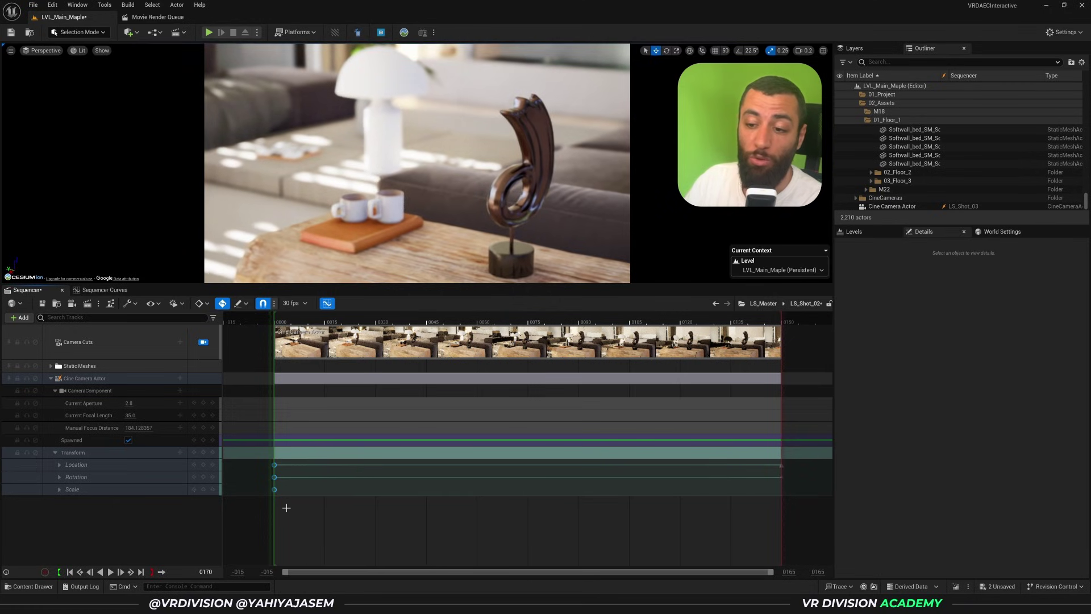
# - Set the LS_Shot_02 camera's Transform keys to Linear interpolation and play the shot to frame 82
pyautogui.rightClick(275, 466)
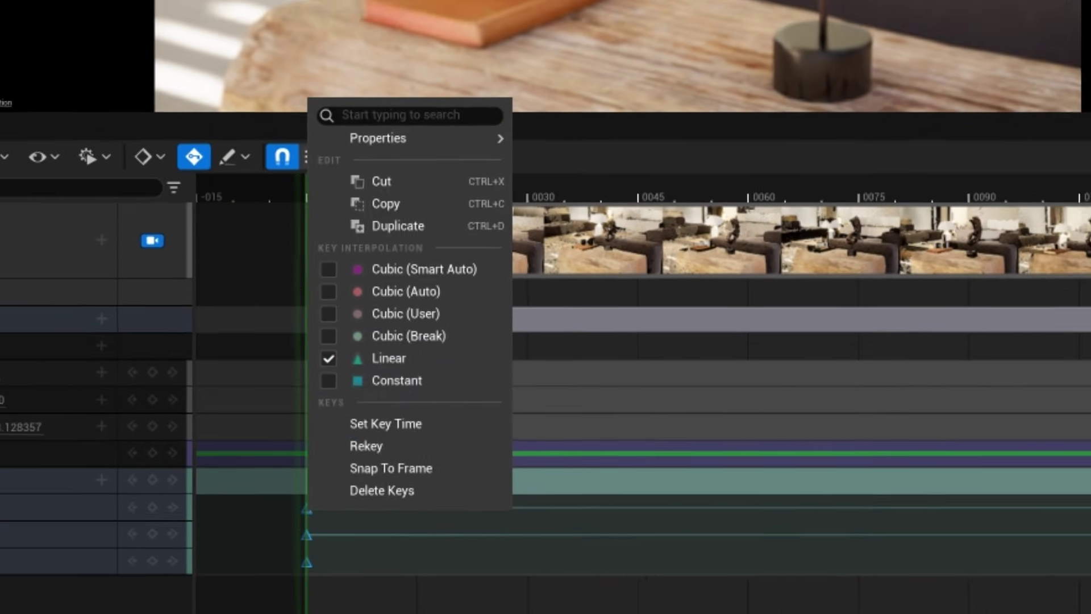
pyautogui.click(241, 529)
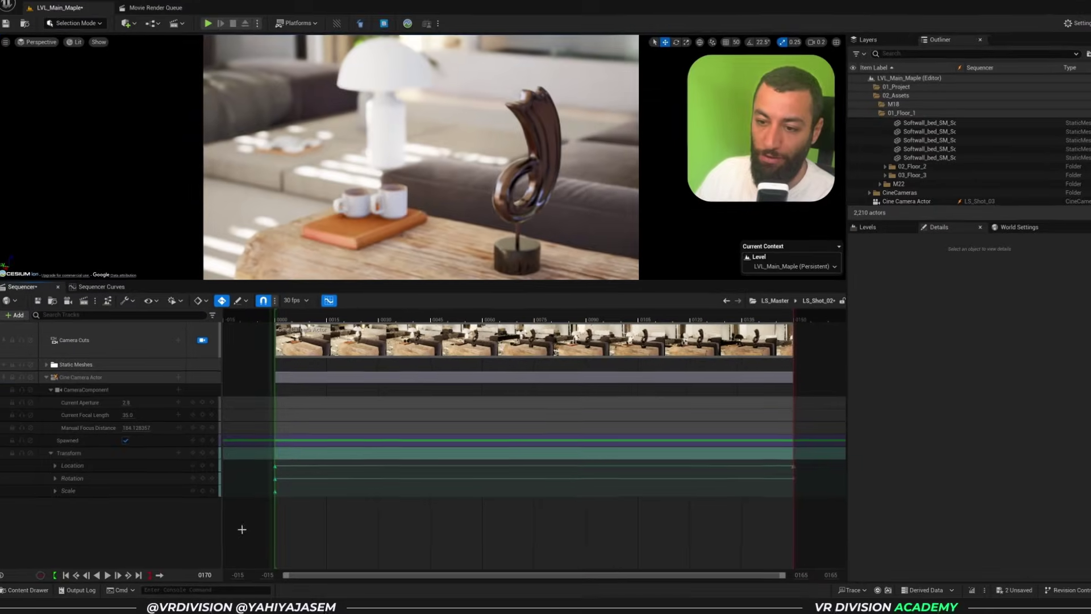
pyautogui.moveTo(242, 527); pyautogui.dragTo(786, 458)
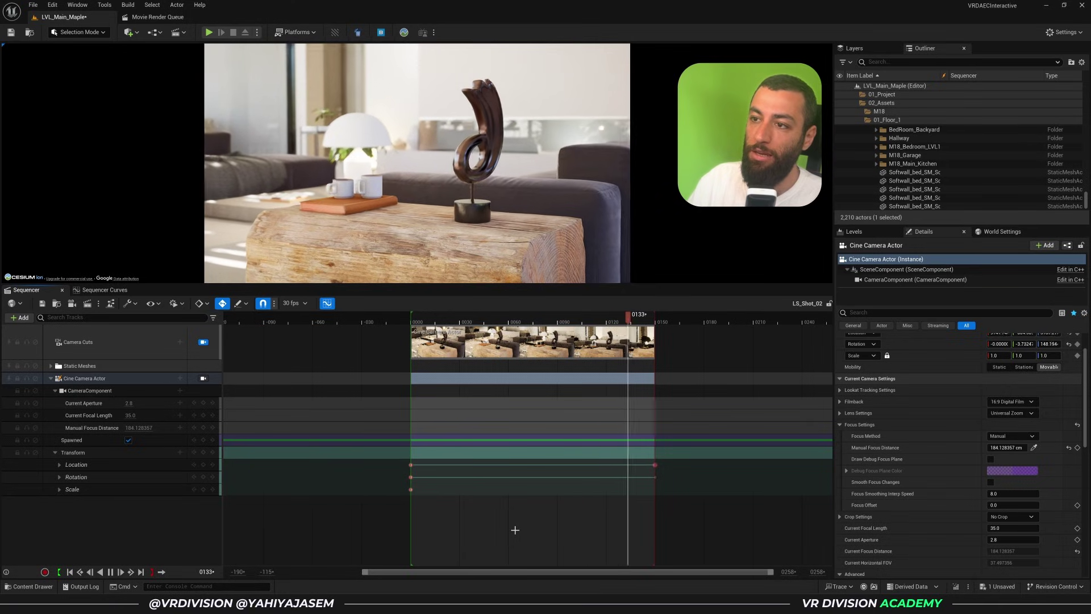
pyautogui.moveTo(375, 455); pyautogui.dragTo(402, 465)
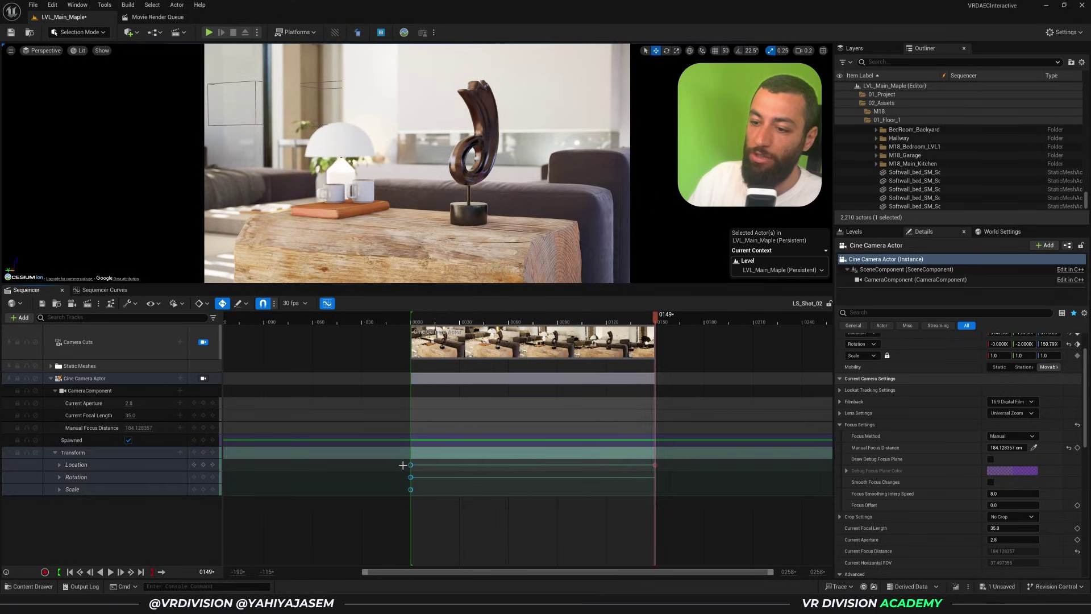
pyautogui.rightClick(411, 467)
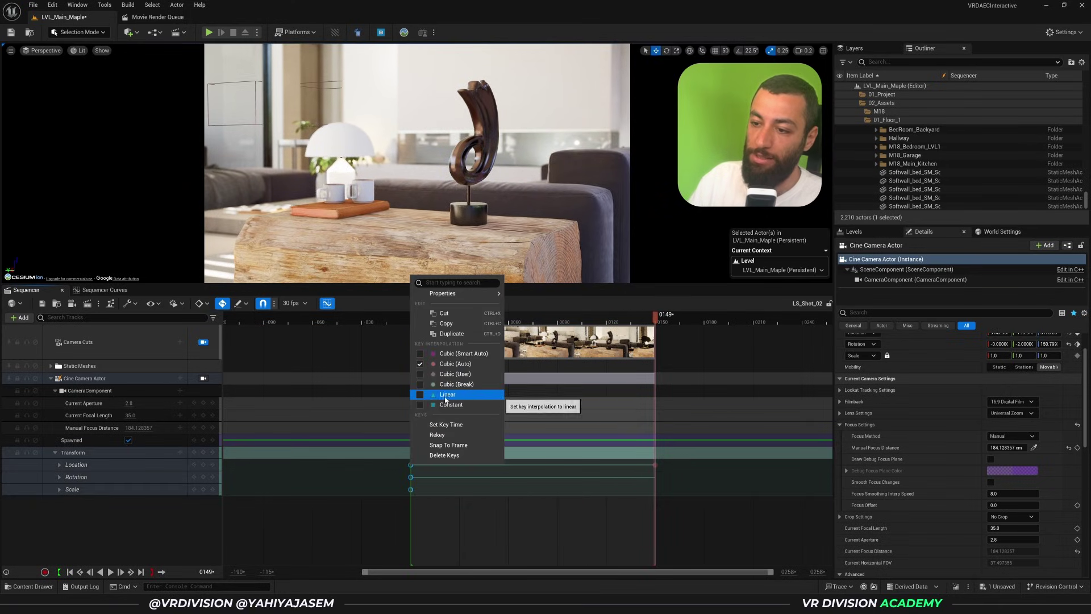
pyautogui.click(447, 395)
pyautogui.press('space')
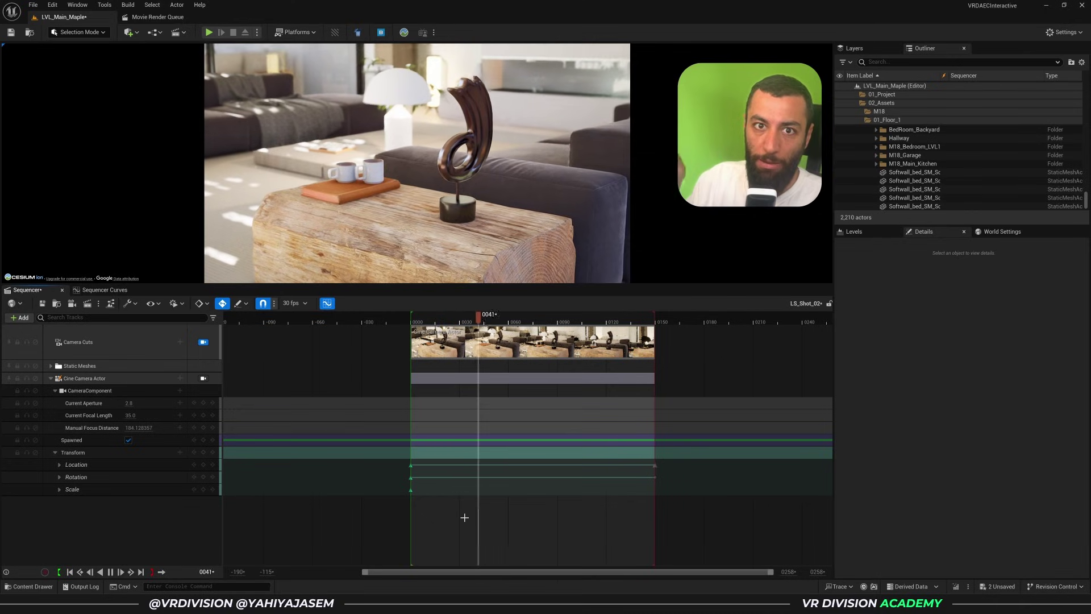
pyautogui.press('space')
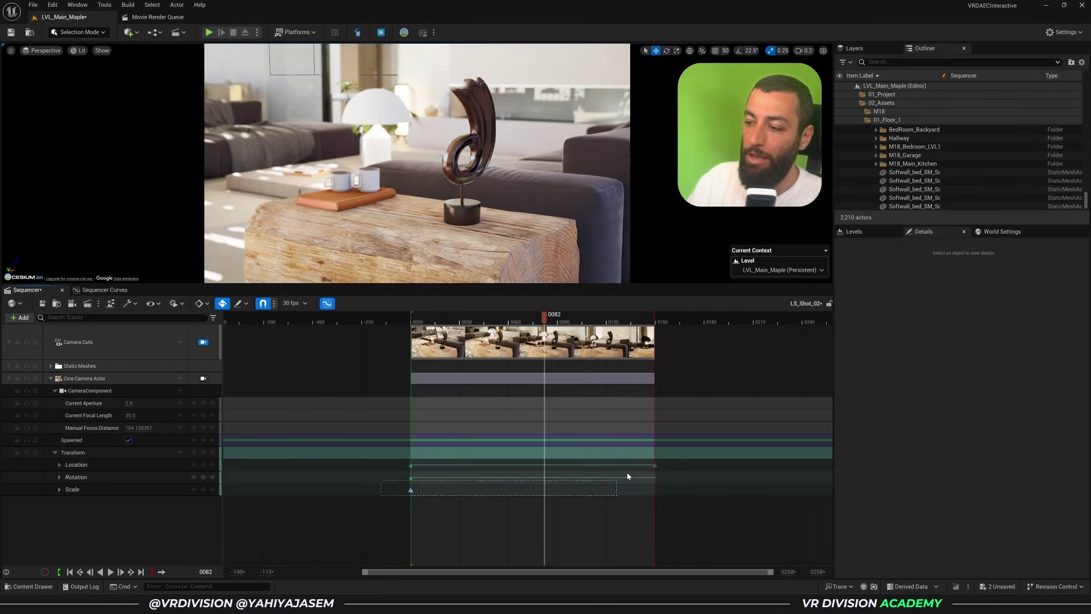
# - Switch the camera's Transform keys to Cubic (Auto) interpolation and play the shot to frame 102
pyautogui.moveTo(627, 477); pyautogui.dragTo(694, 455)
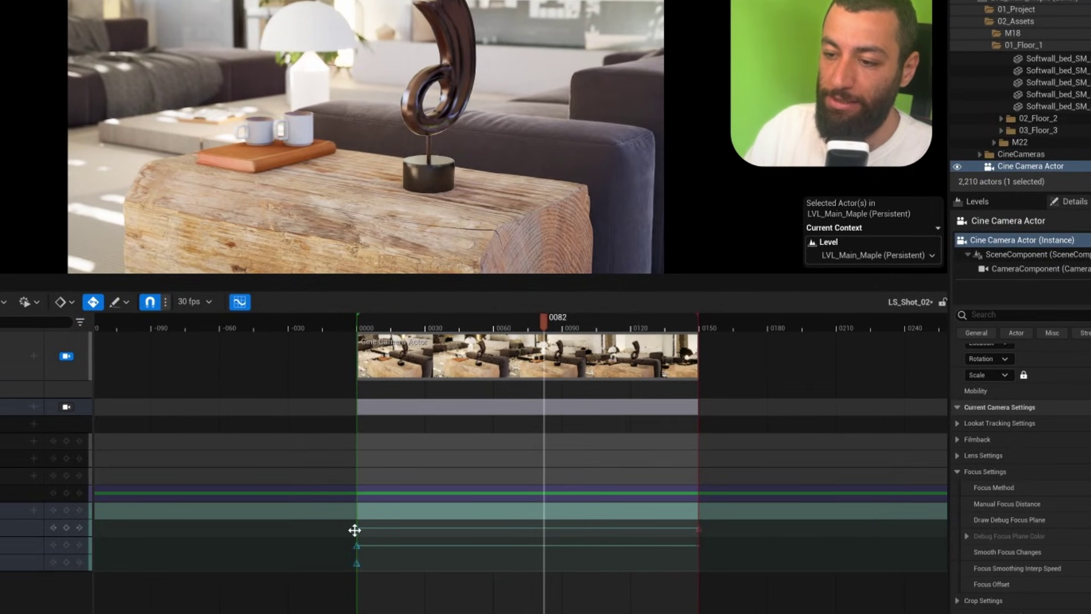
pyautogui.rightClick(354, 529)
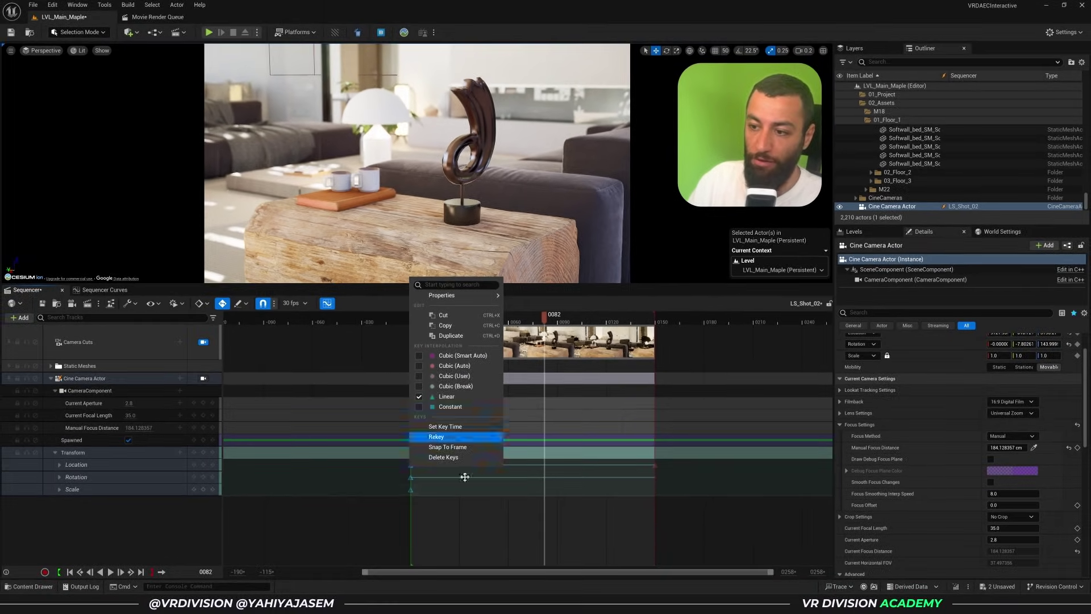
pyautogui.click(281, 613)
pyautogui.moveTo(281, 569); pyautogui.dragTo(798, 489)
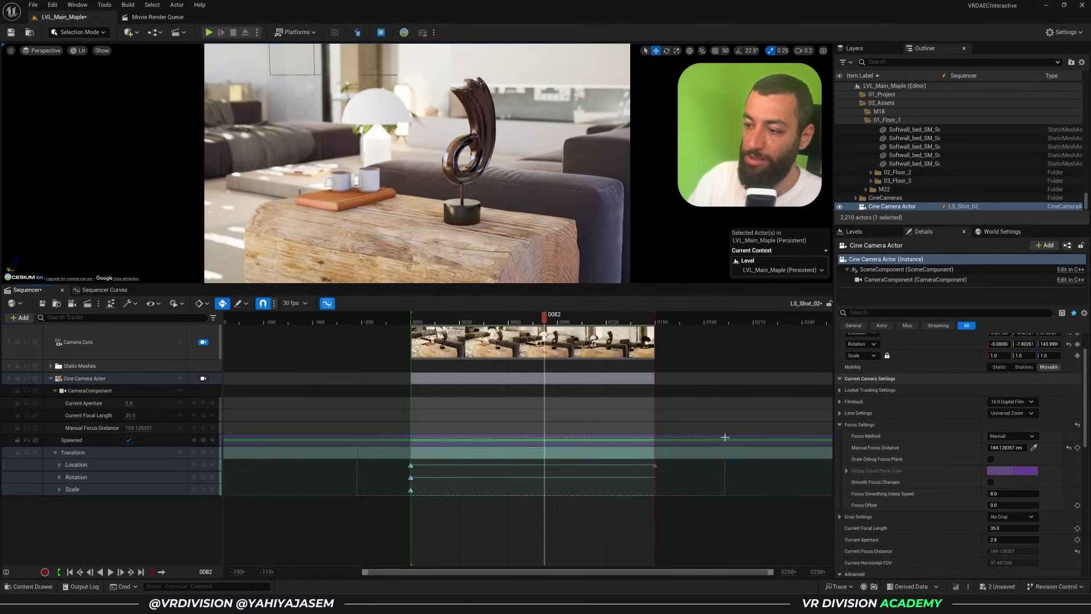
pyautogui.moveTo(725, 437); pyautogui.dragTo(711, 447)
pyautogui.press('1')
pyautogui.click(569, 534)
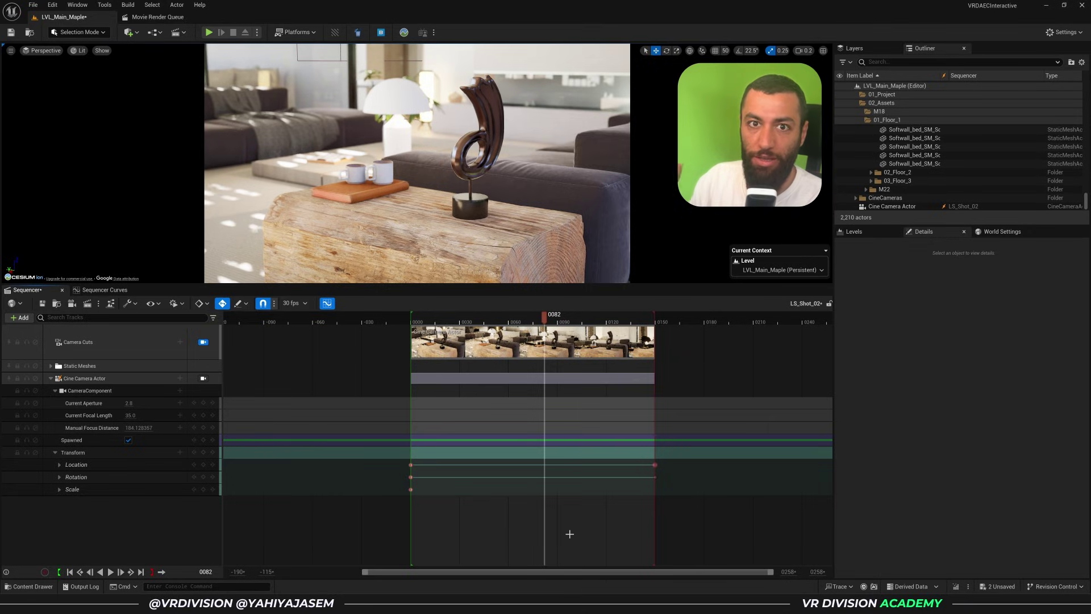
pyautogui.press('space')
pyautogui.press('space')
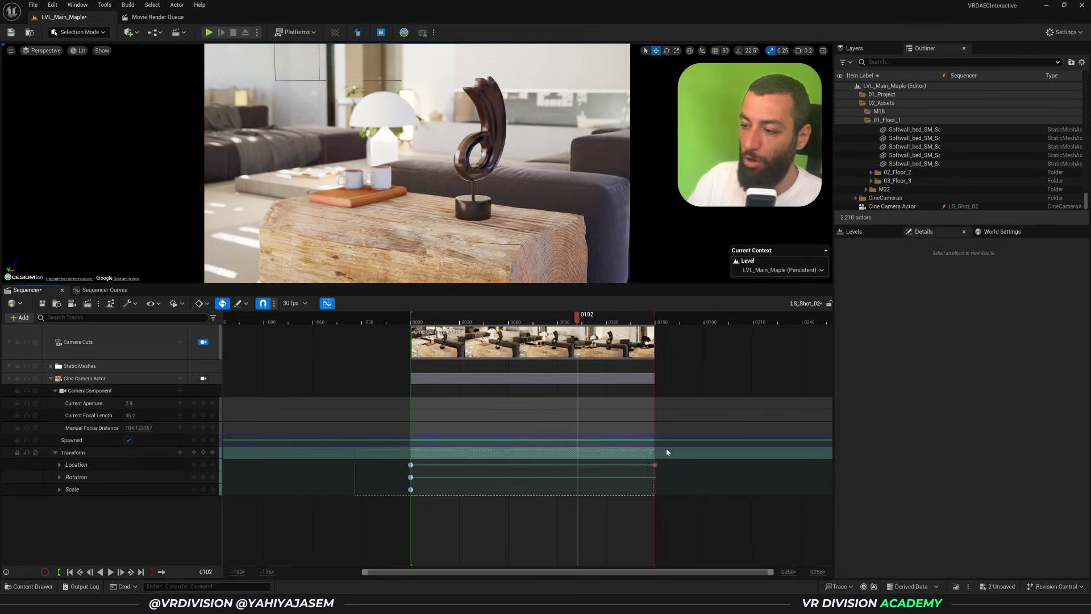
# - Return the camera's Transform keys to Linear interpolation and go to frame 41
pyautogui.moveTo(667, 453); pyautogui.dragTo(668, 449)
pyautogui.press('4')
pyautogui.click(585, 526)
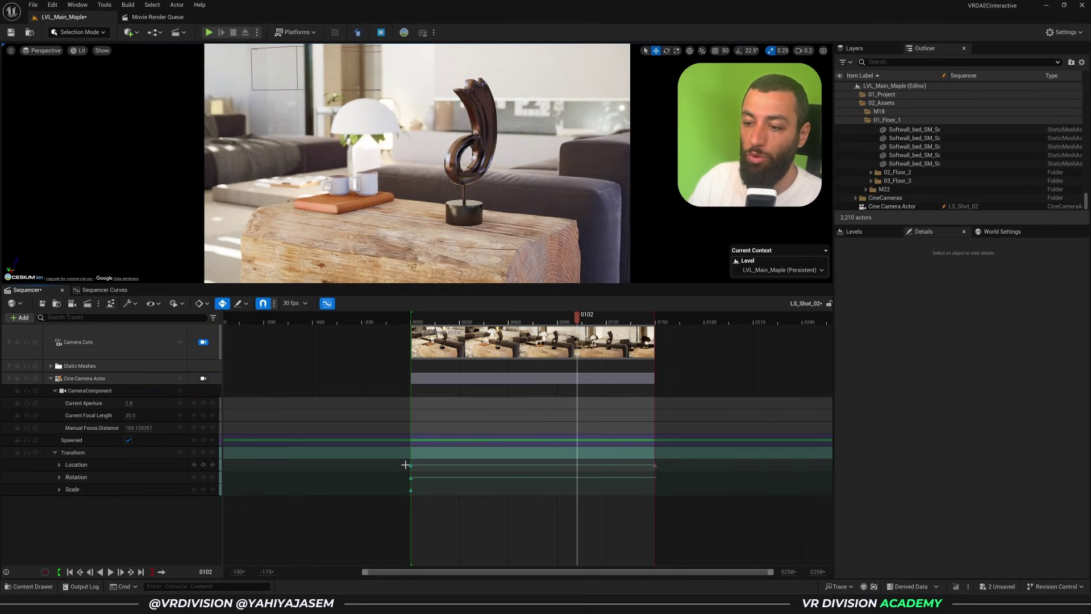
pyautogui.click(477, 318)
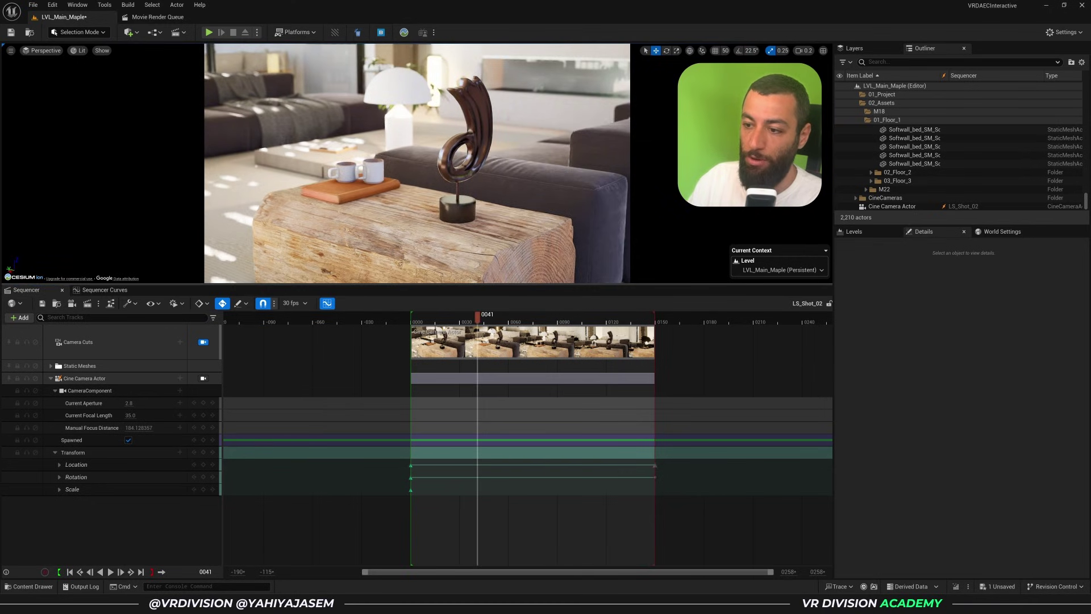
# - Pilot the Cine Camera Actor to auto-key a wider view at frame 41, and delete that Transform key
pyautogui.click(204, 379)
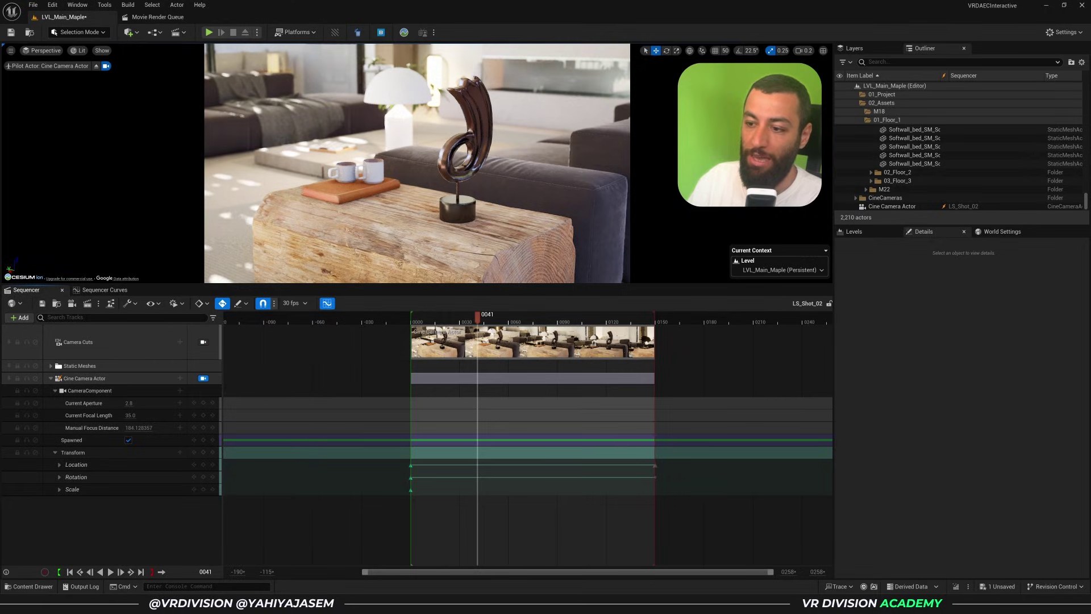
pyautogui.hotkey('ctrl', 'z')
pyautogui.hotkey('ctrl', 'z')
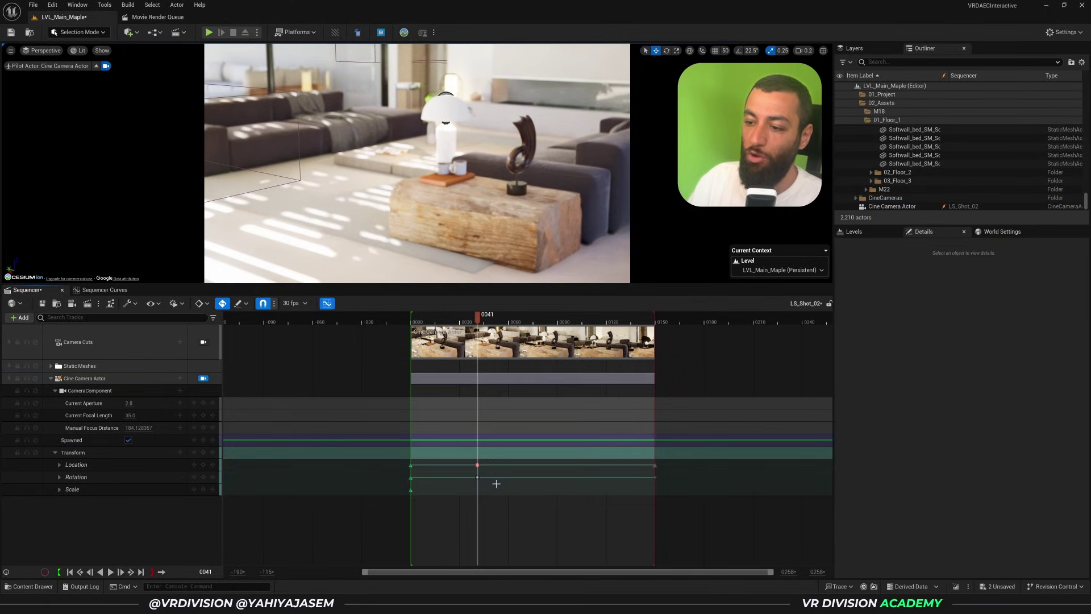
pyautogui.moveTo(476, 318); pyautogui.dragTo(446, 319)
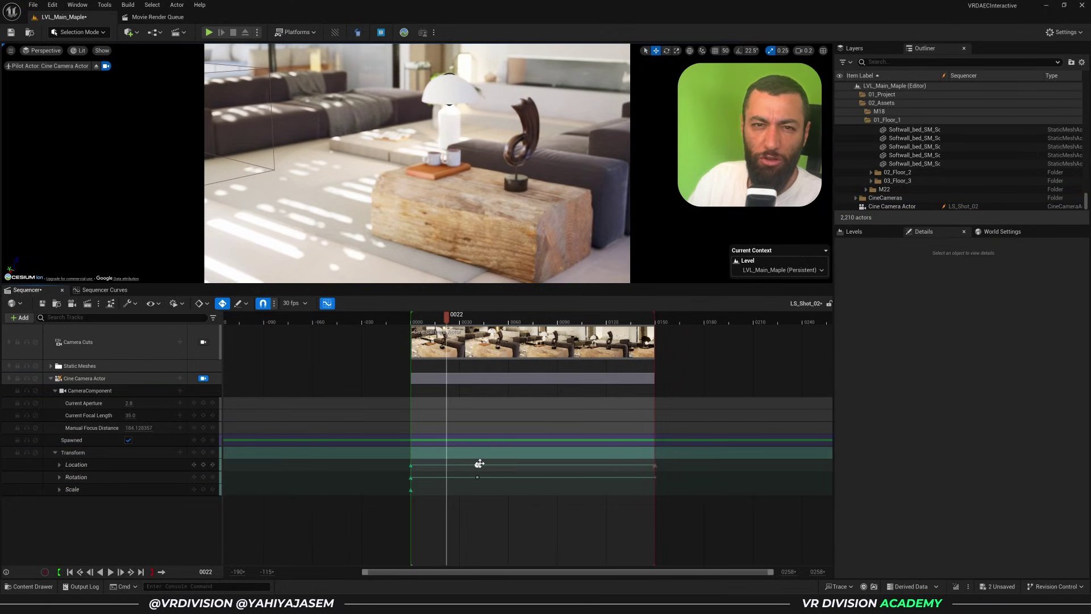
pyautogui.moveTo(492, 484); pyautogui.dragTo(470, 462)
pyautogui.press('Delete')
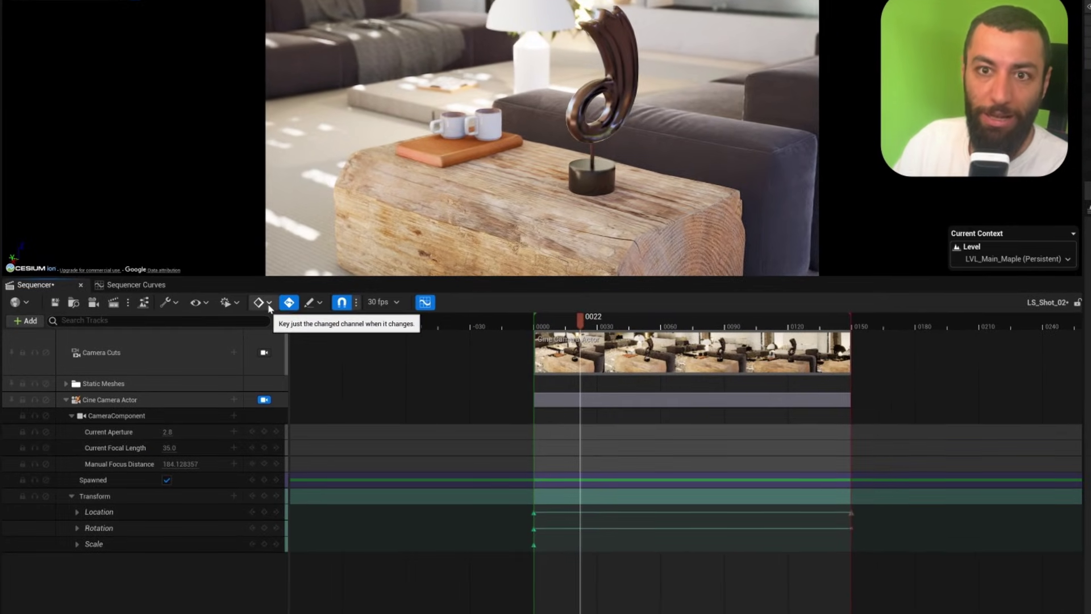
# - Duplicate LS_Shot_02 in the Tutorial folder as LS_Shot_04 and open the new sequence
pyautogui.click(202, 303)
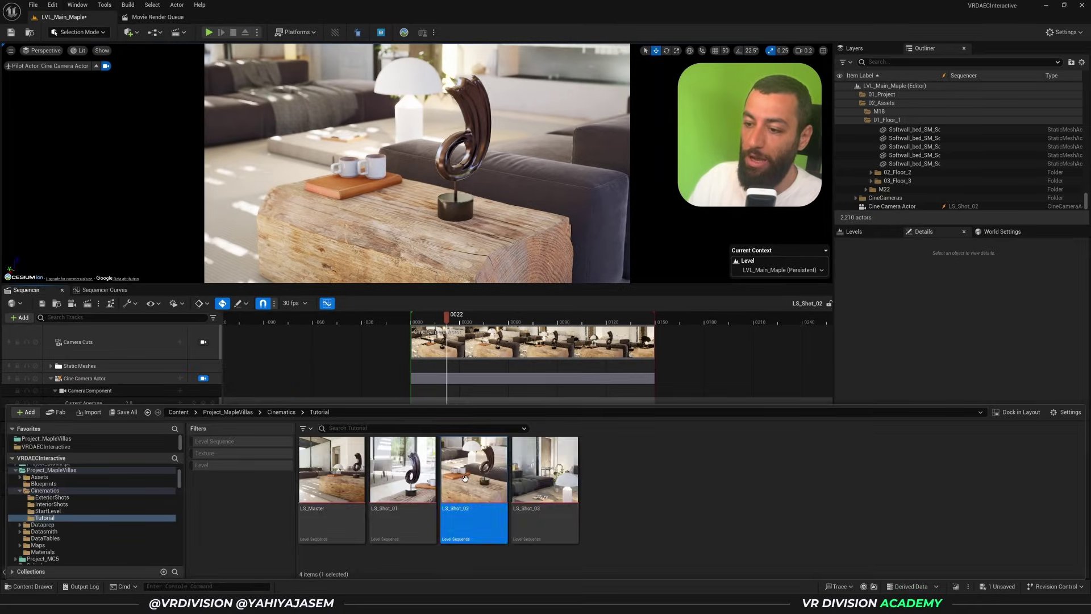
pyautogui.hotkey('ctrl', 'd')
pyautogui.click(708, 367)
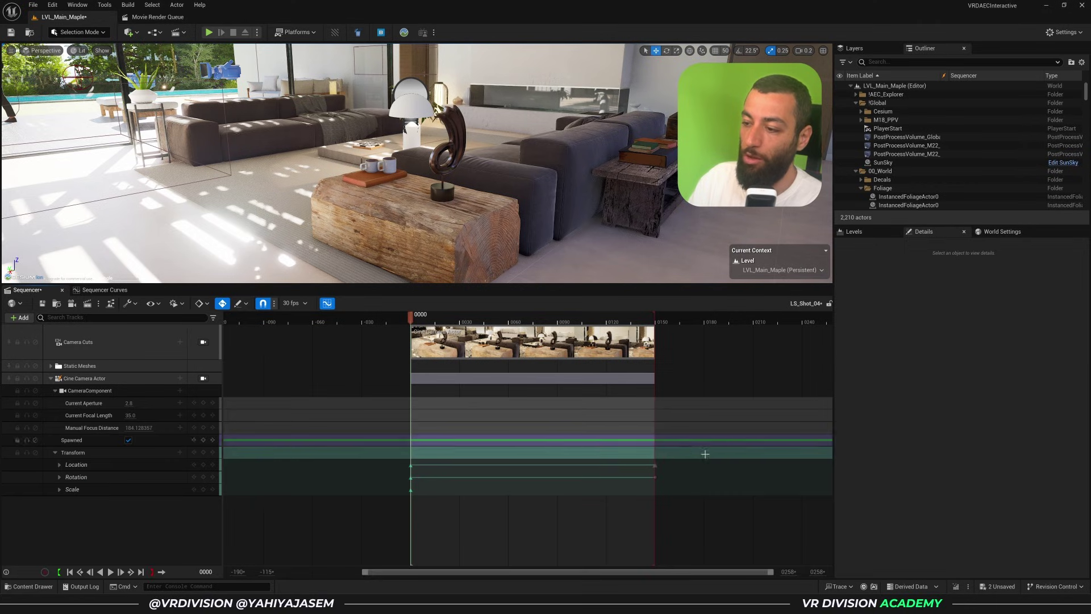
# - Delete all start and end Transform keys of the Cine Camera Actor in LS_Shot_04
pyautogui.moveTo(616, 446); pyautogui.dragTo(674, 483)
pyautogui.click(590, 478)
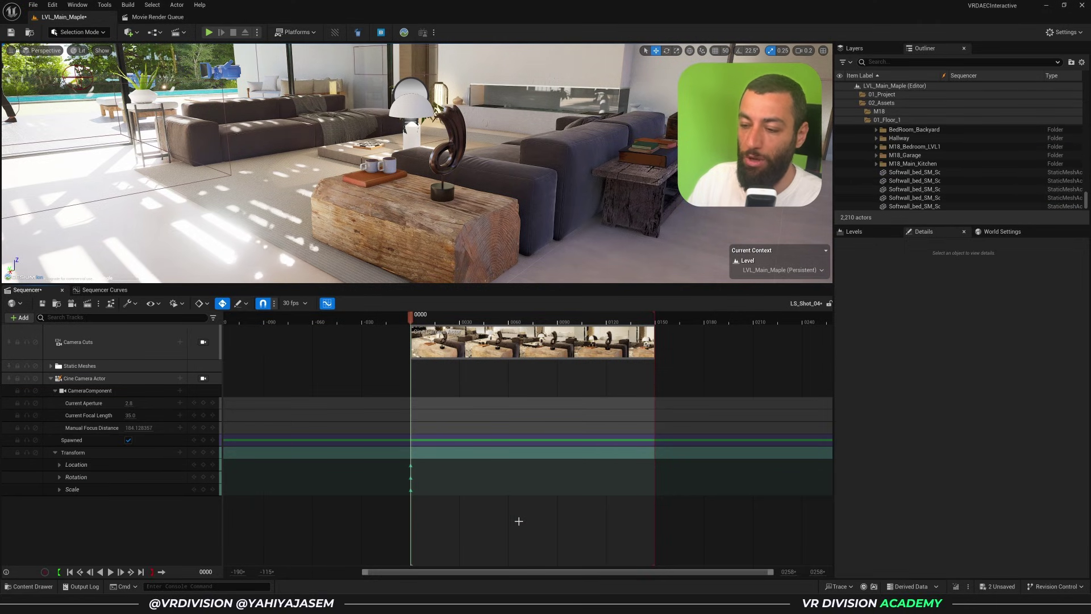
pyautogui.hotkey('ctrl', 'space')
pyautogui.click(465, 472)
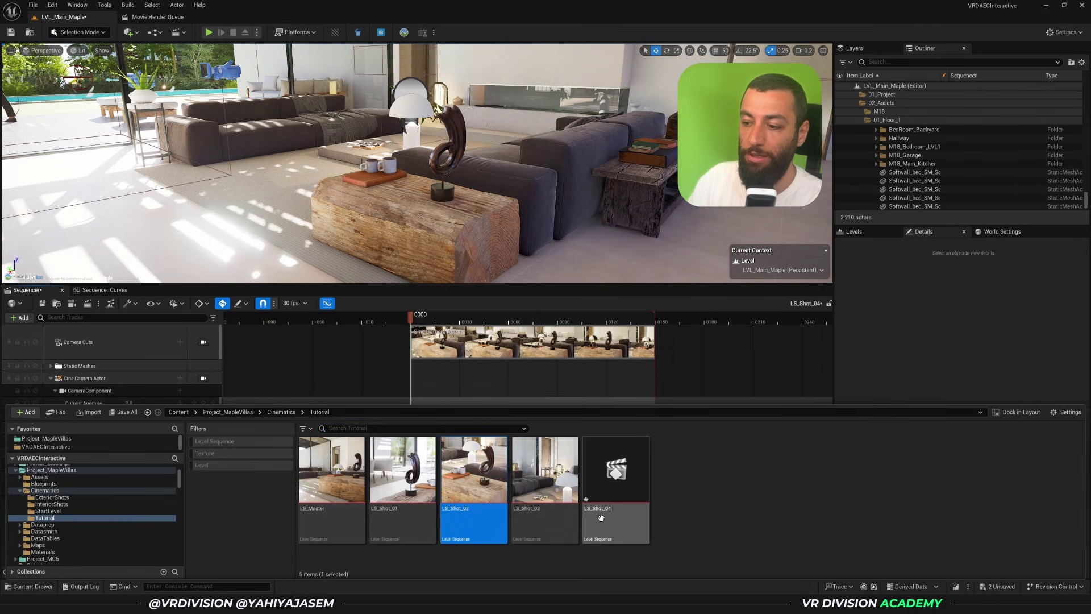
pyautogui.click(576, 383)
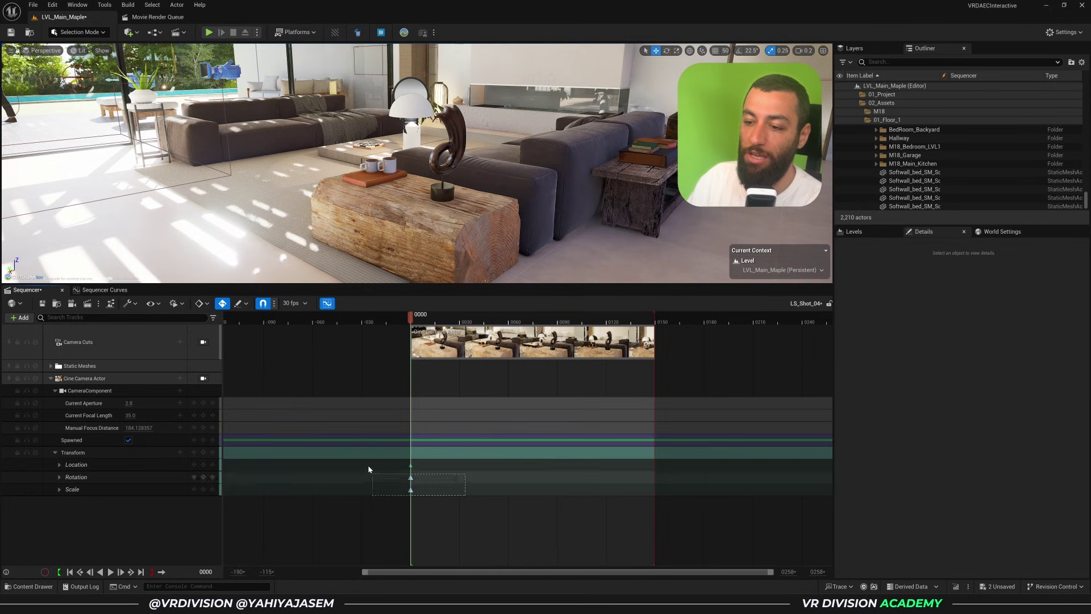
pyautogui.moveTo(368, 469); pyautogui.dragTo(401, 469)
pyautogui.press('Delete')
pyautogui.press('Delete')
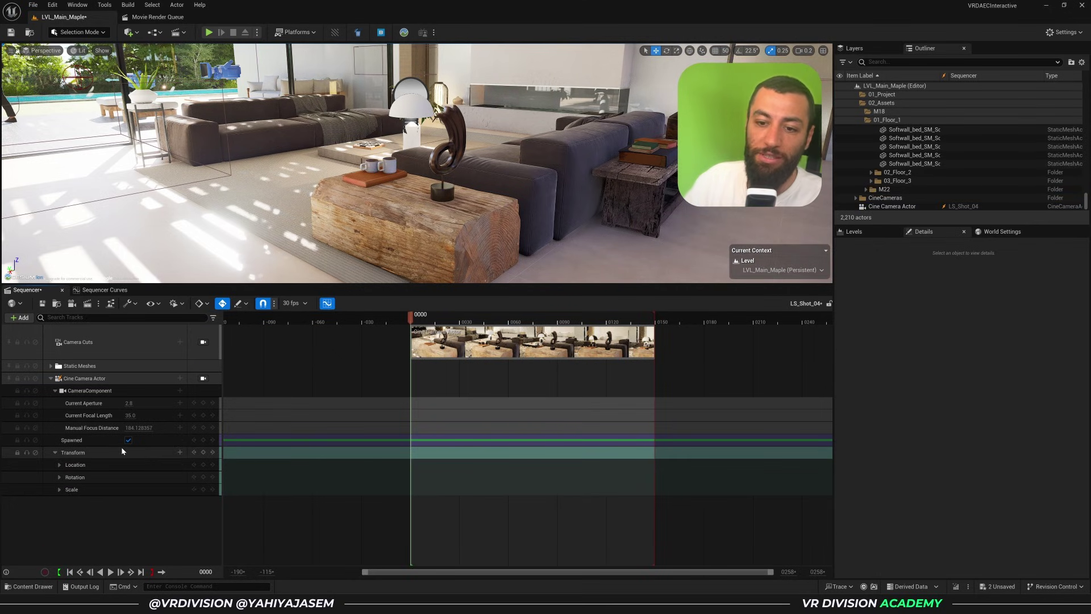
# - Pilot the Cine Camera Actor in LS_Shot_04, add a Transform key at frame 113, and delete that key
pyautogui.click(203, 378)
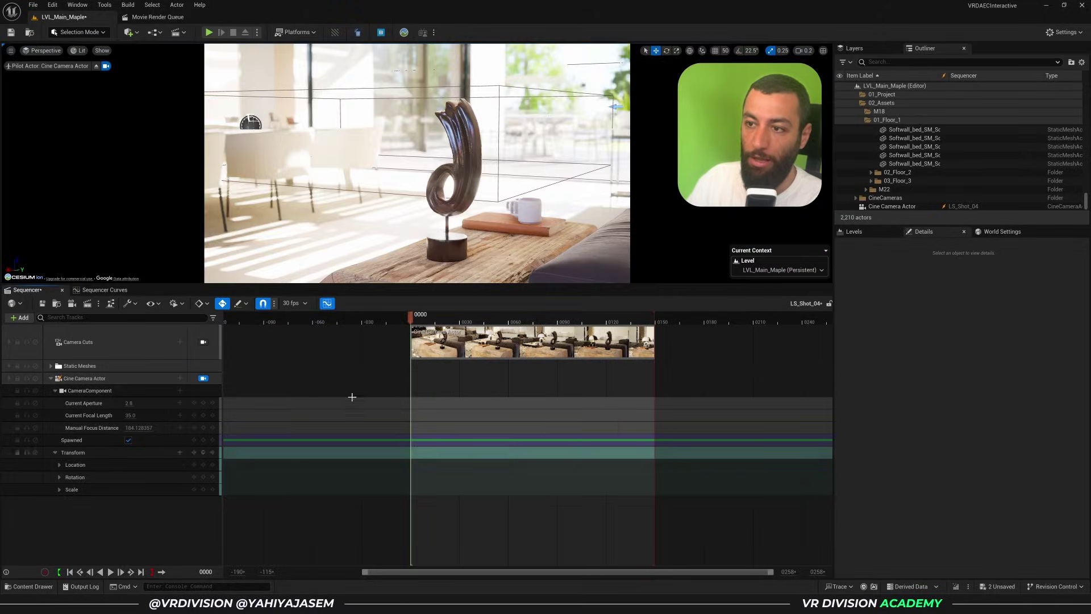
pyautogui.click(203, 452)
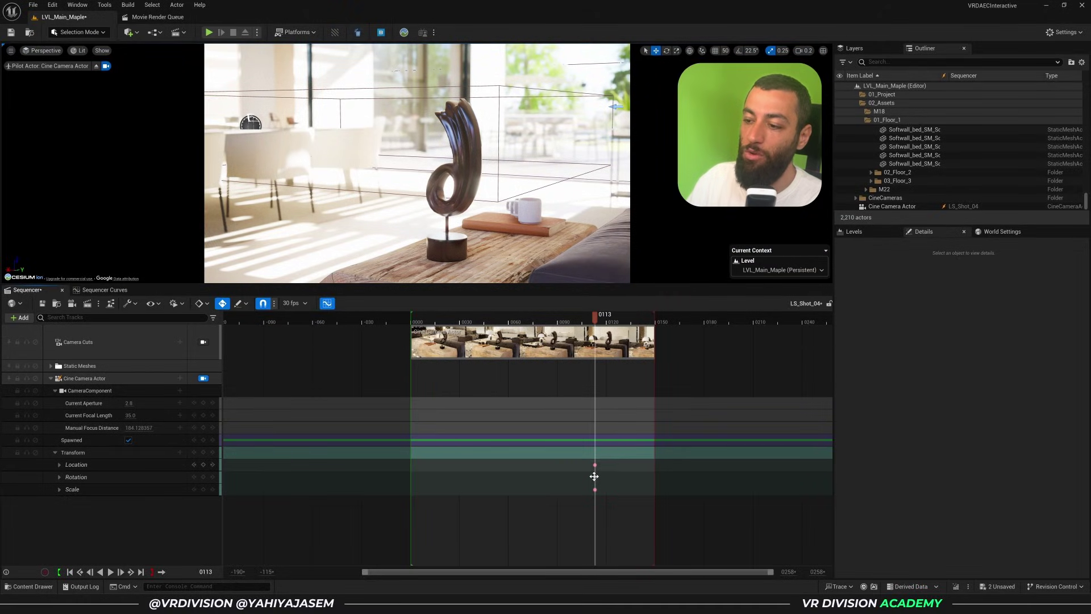
pyautogui.moveTo(572, 467); pyautogui.dragTo(571, 464)
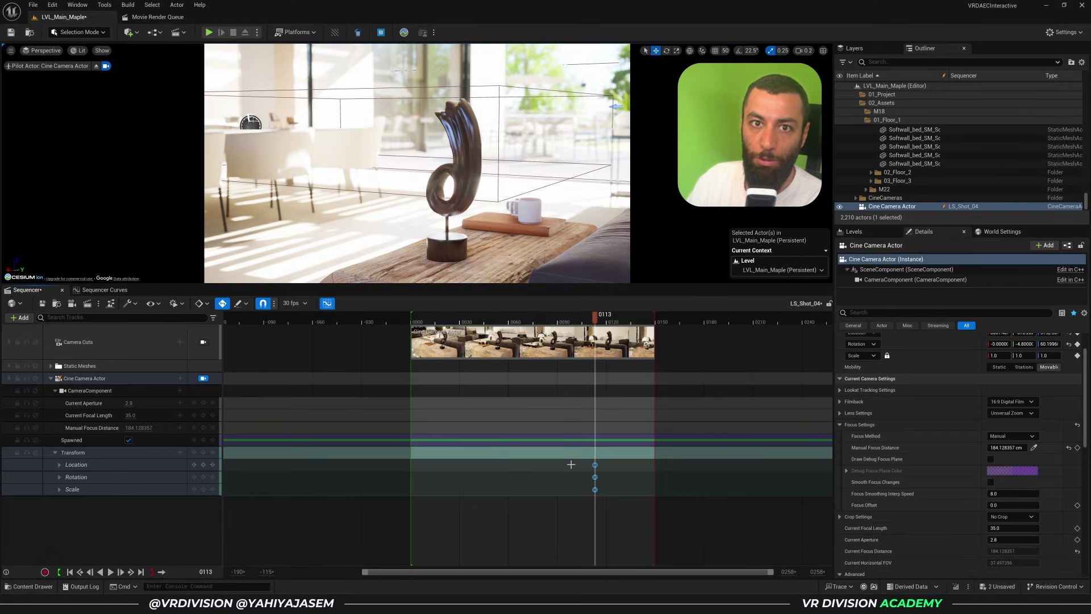
pyautogui.press('Delete')
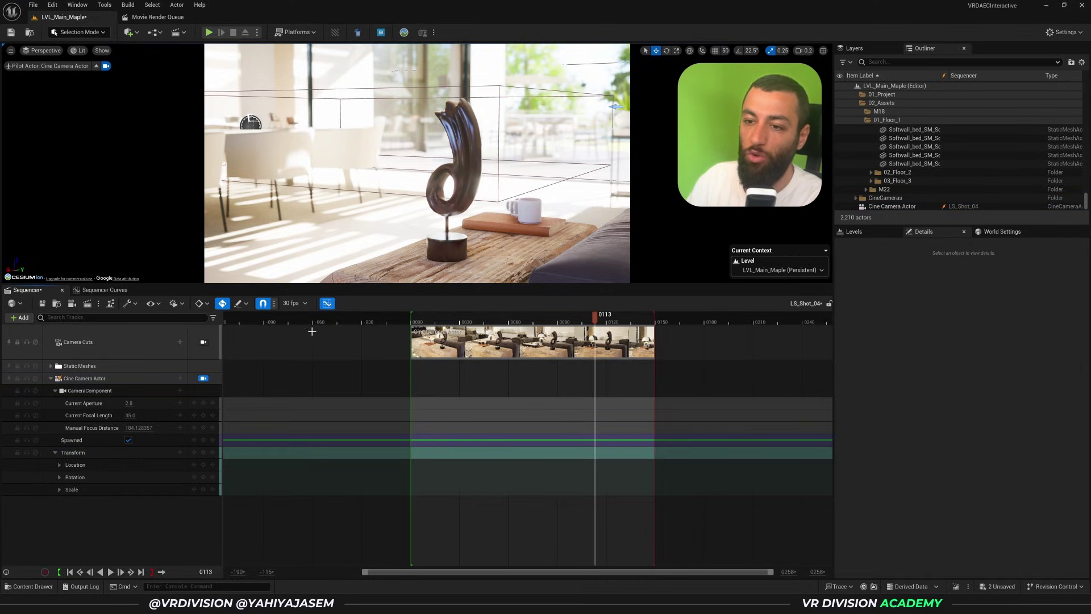
# - Set the default key interpolation to Linear and add and select a Transform key for the Cine Camera Actor at frame 113
pyautogui.click(205, 304)
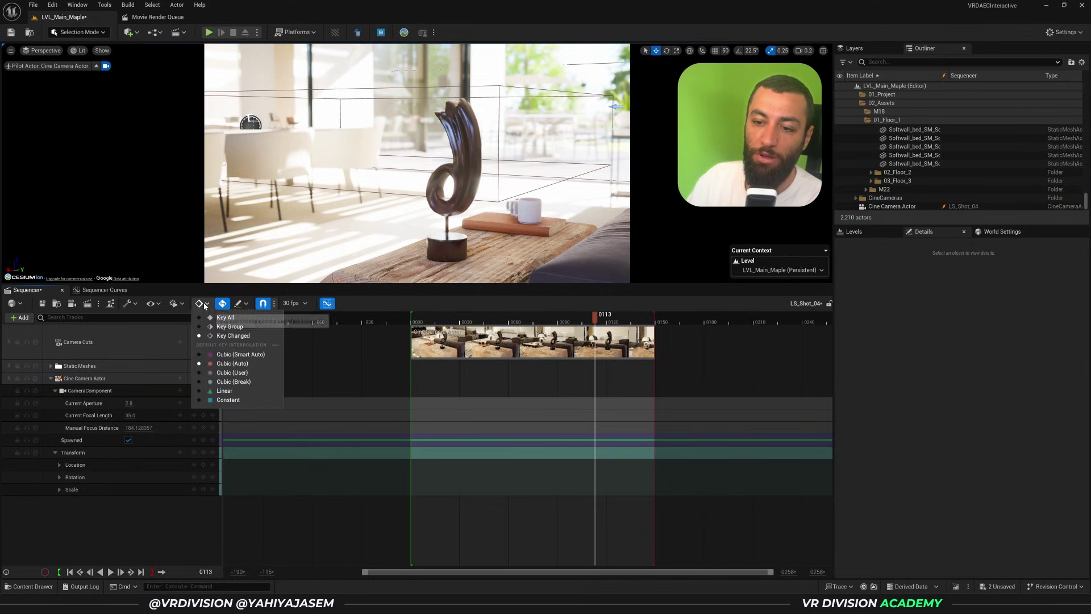
pyautogui.click(225, 392)
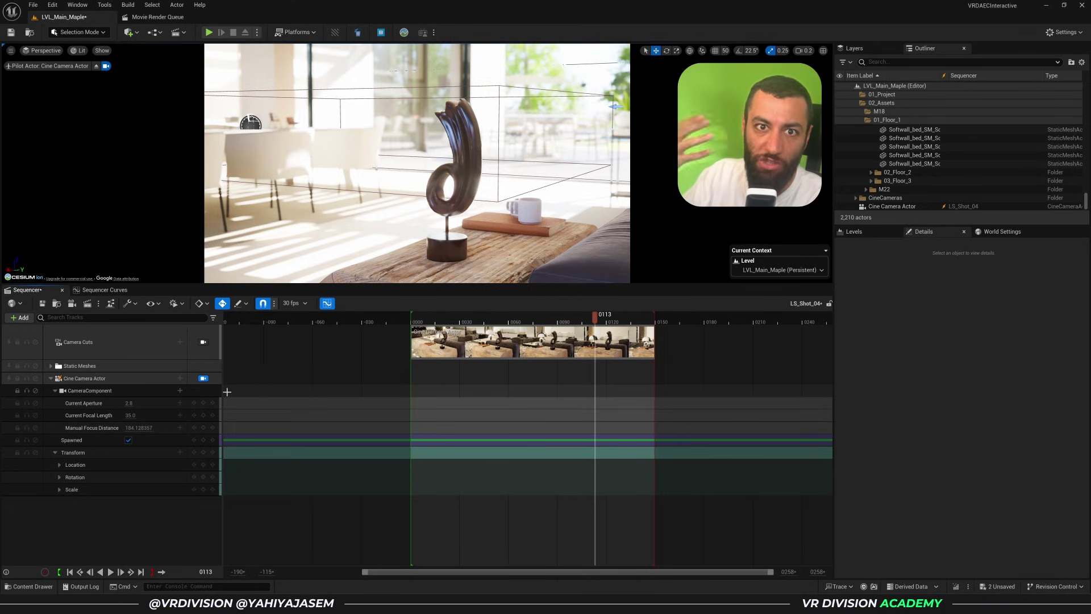
pyautogui.click(200, 303)
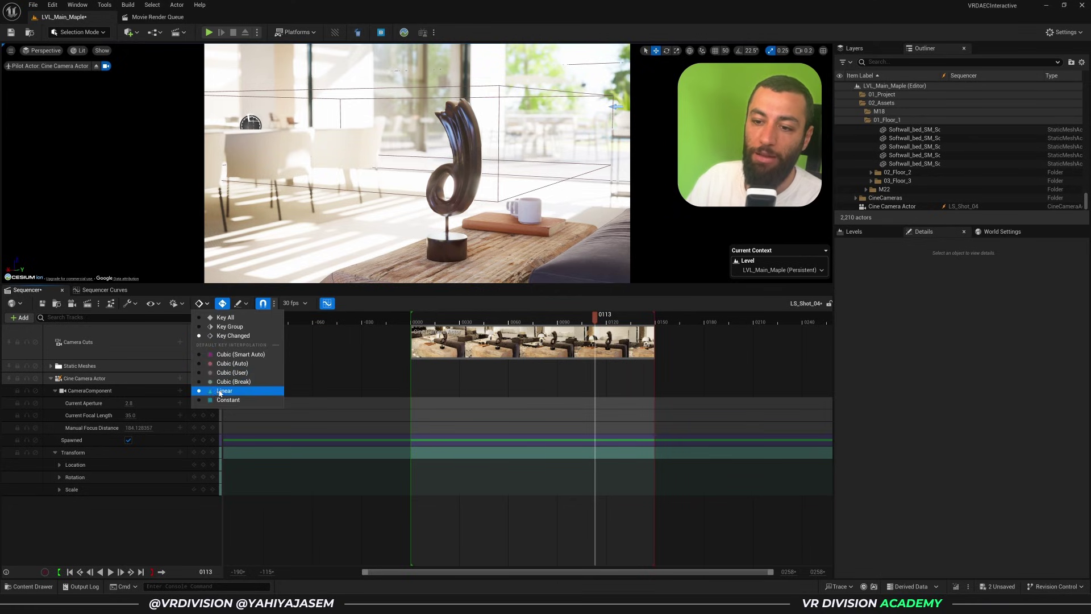
pyautogui.click(204, 452)
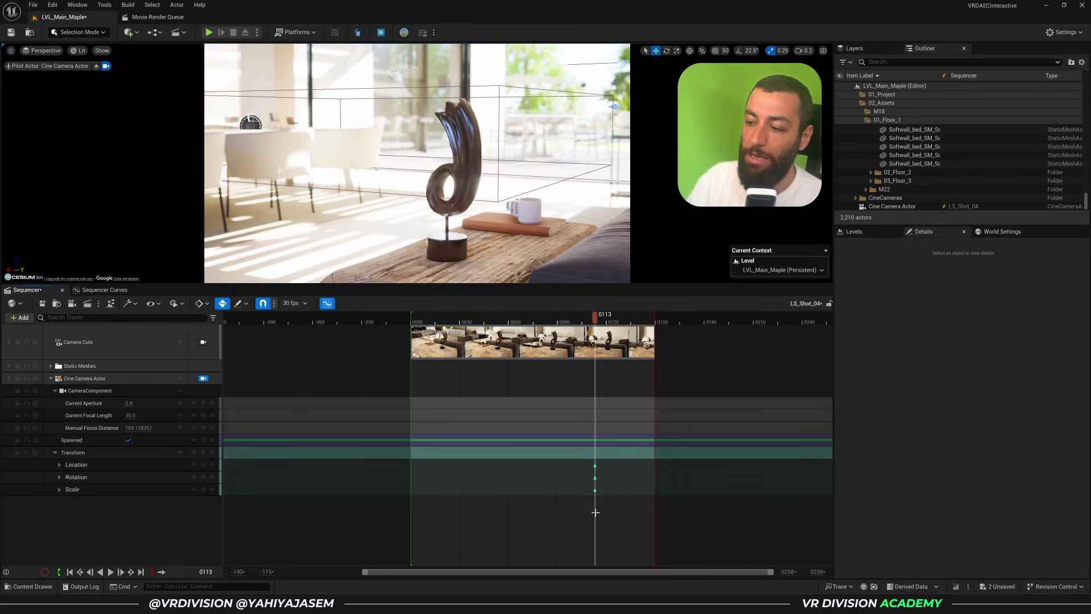
pyautogui.moveTo(583, 473); pyautogui.dragTo(594, 467)
pyautogui.click(595, 465)
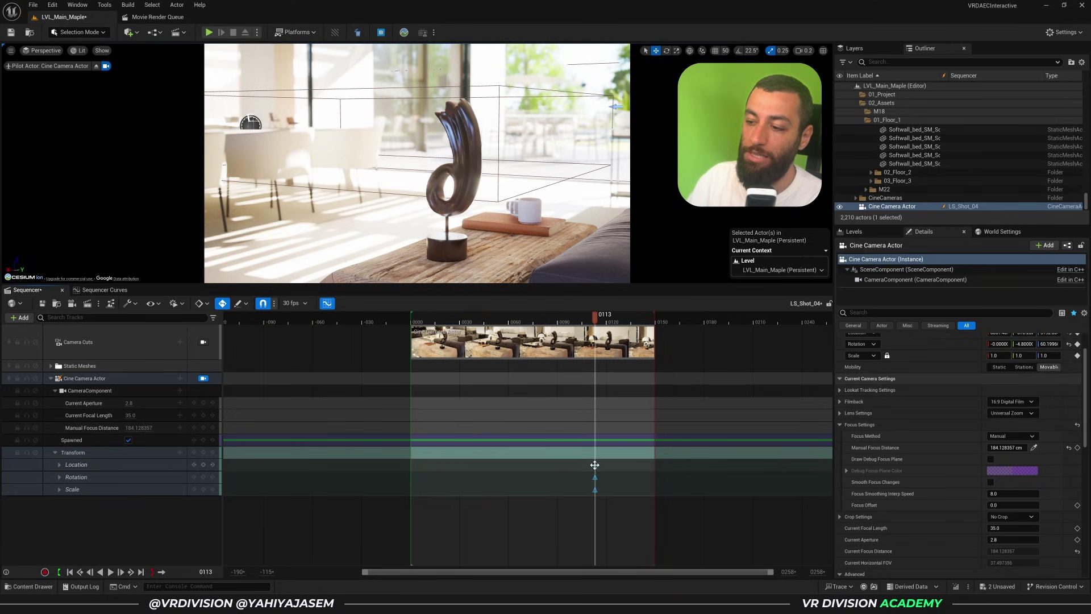
# - Frame the cups on the wooden table from above with the piloted camera, keying a start view at frame 0 and a second view at frame 139
pyautogui.moveTo(509, 179); pyautogui.dragTo(607, 244, button='right')
pyautogui.moveTo(412, 318); pyautogui.dragTo(458, 320)
pyautogui.moveTo(474, 183); pyautogui.dragTo(546, 188, button='right')
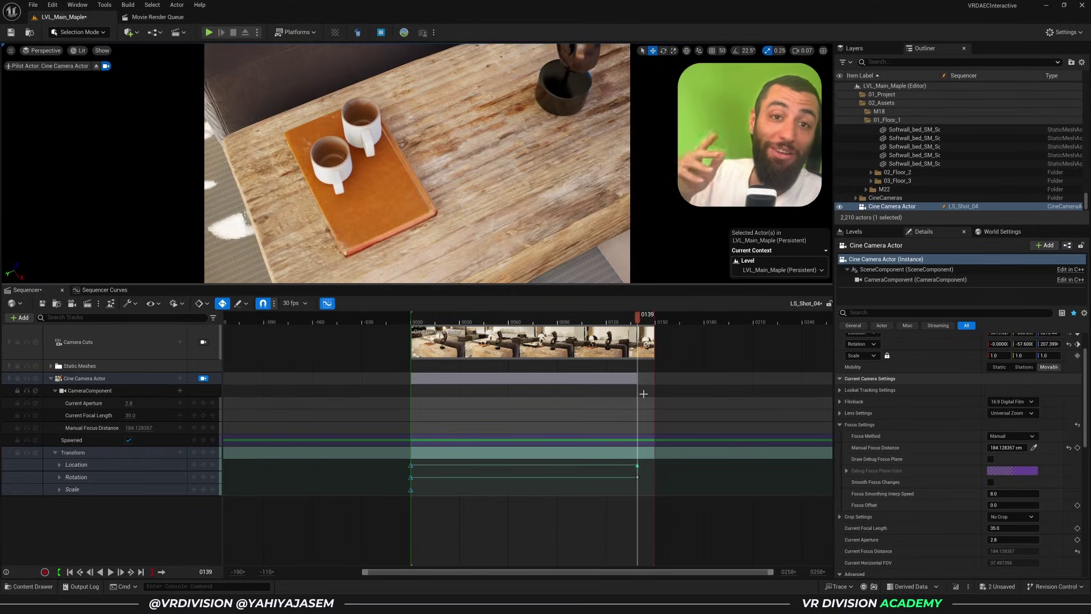
pyautogui.press('space')
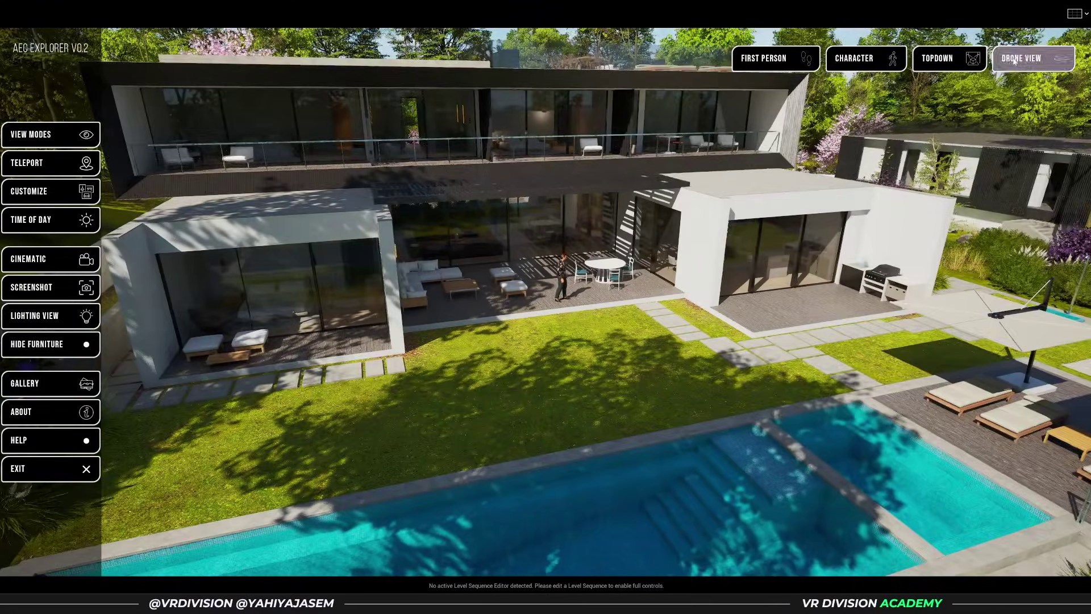
# - Explore the house in AEC Explorer with Drone View, the Pool teleport and the time-of-day control
pyautogui.click(1015, 59)
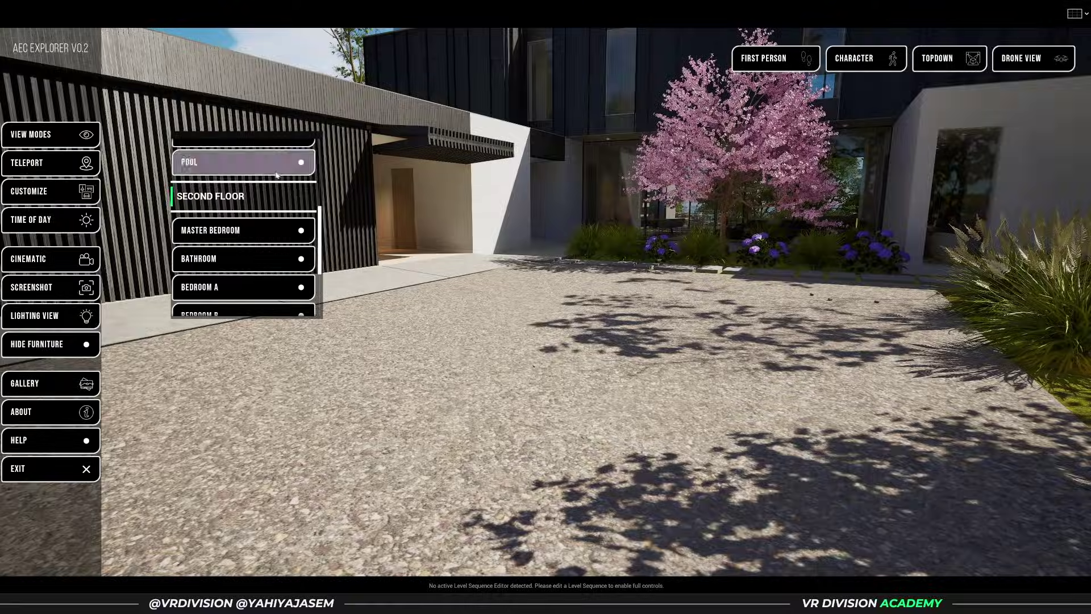
pyautogui.click(277, 174)
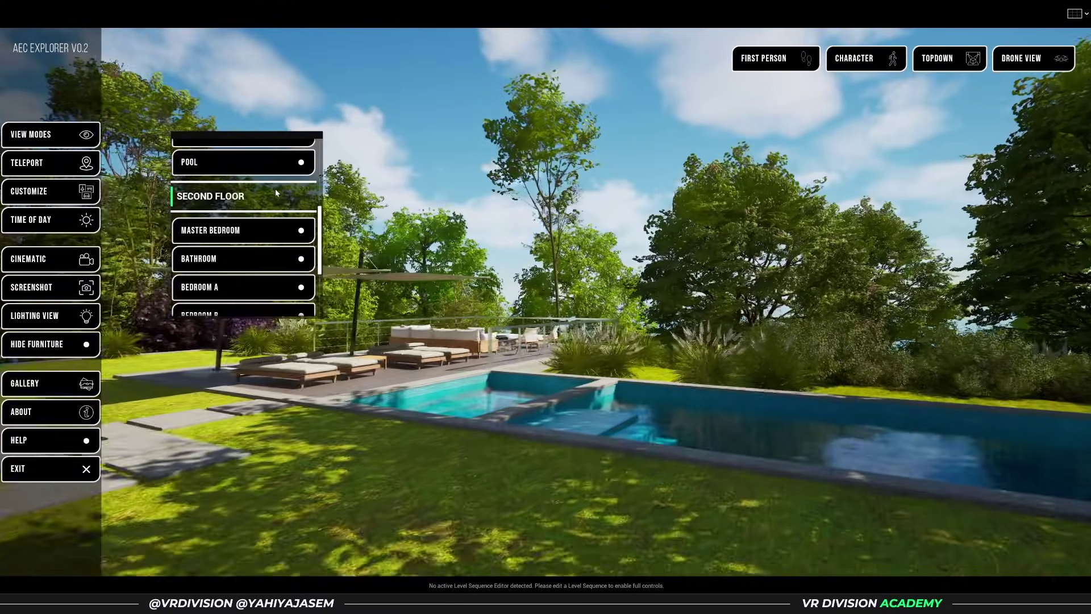
pyautogui.scroll(2, 262, 195)
pyautogui.click(262, 194)
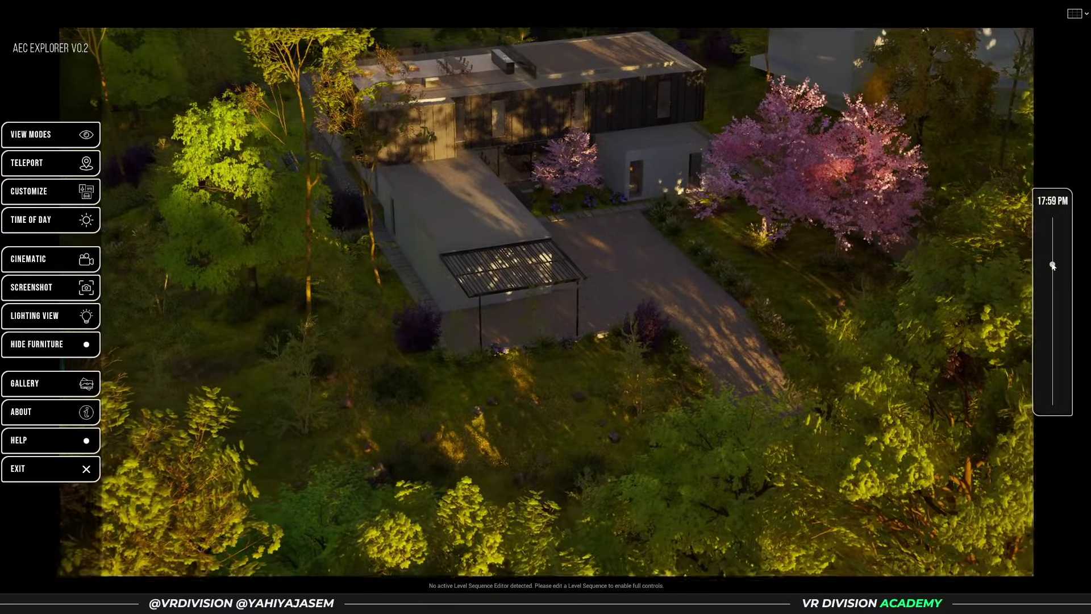
pyautogui.moveTo(1053, 267); pyautogui.dragTo(1069, 327)
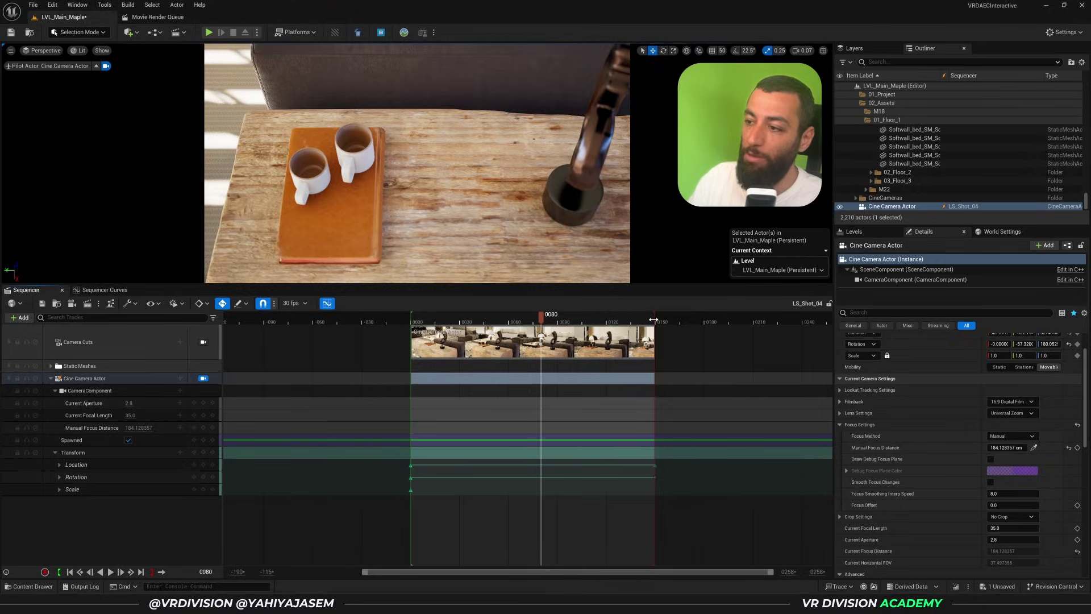
# - Switch the level editor's viewport type to Cinematic Viewport and set the end frame of LS_Shot_04 to 210
pyautogui.moveTo(765, 322); pyautogui.dragTo(655, 322)
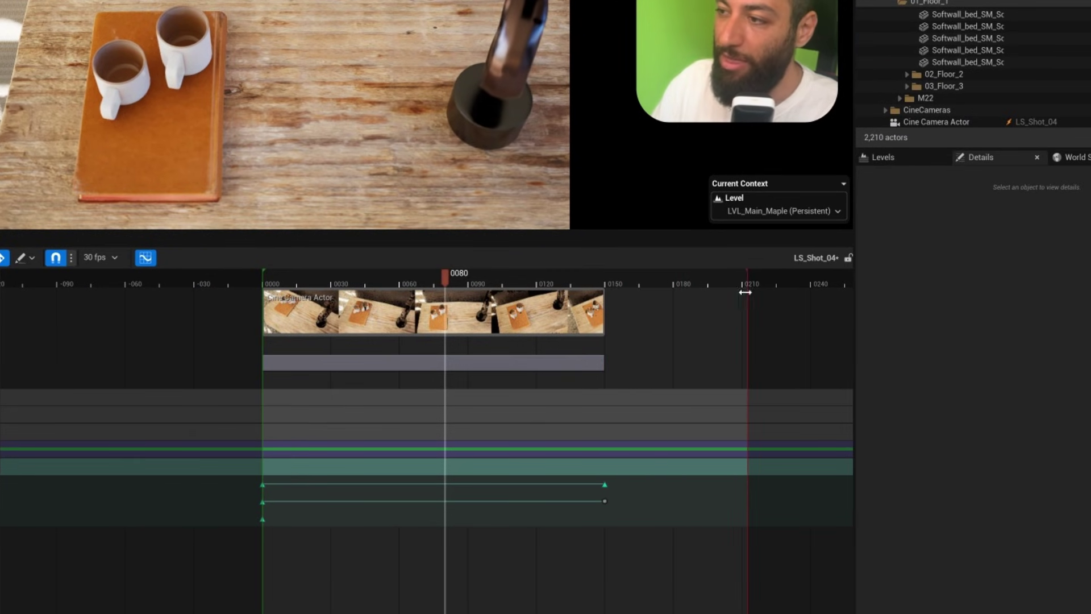
pyautogui.hotkey('ctrl', 'z')
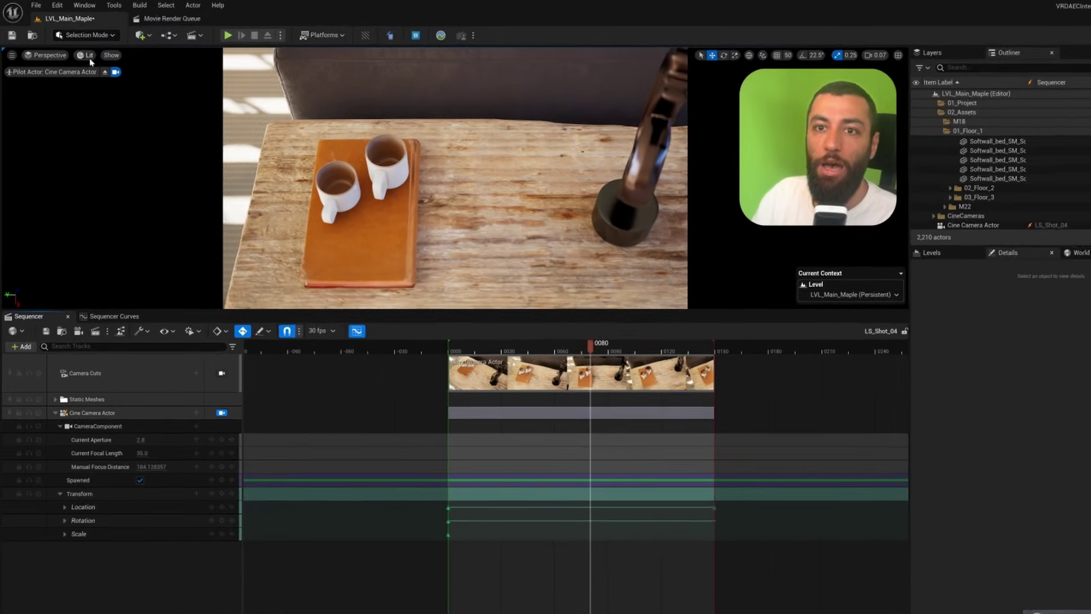
pyautogui.click(40, 56)
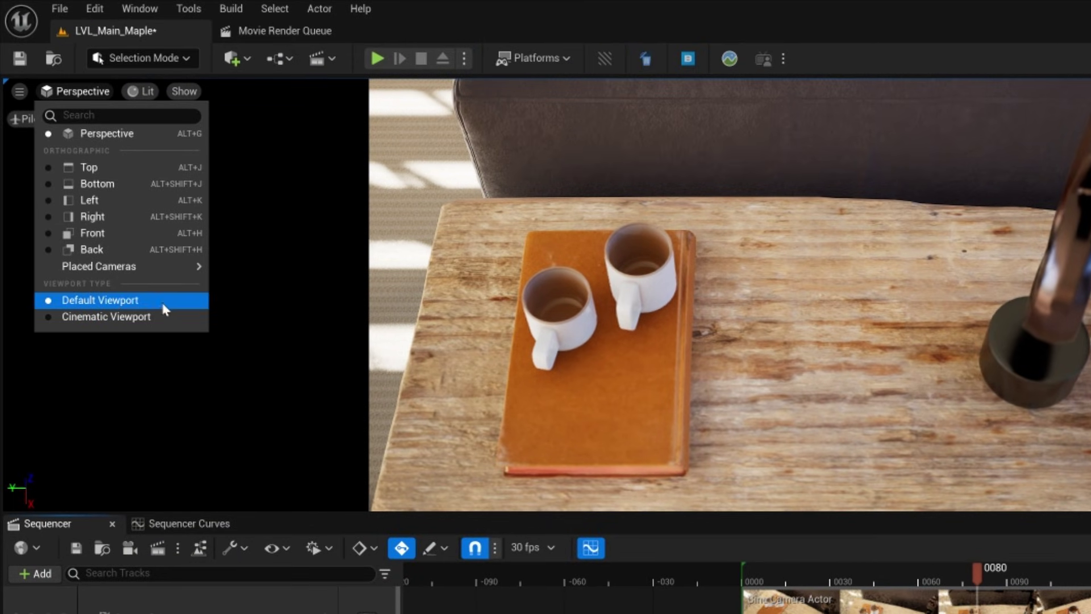
pyautogui.click(113, 317)
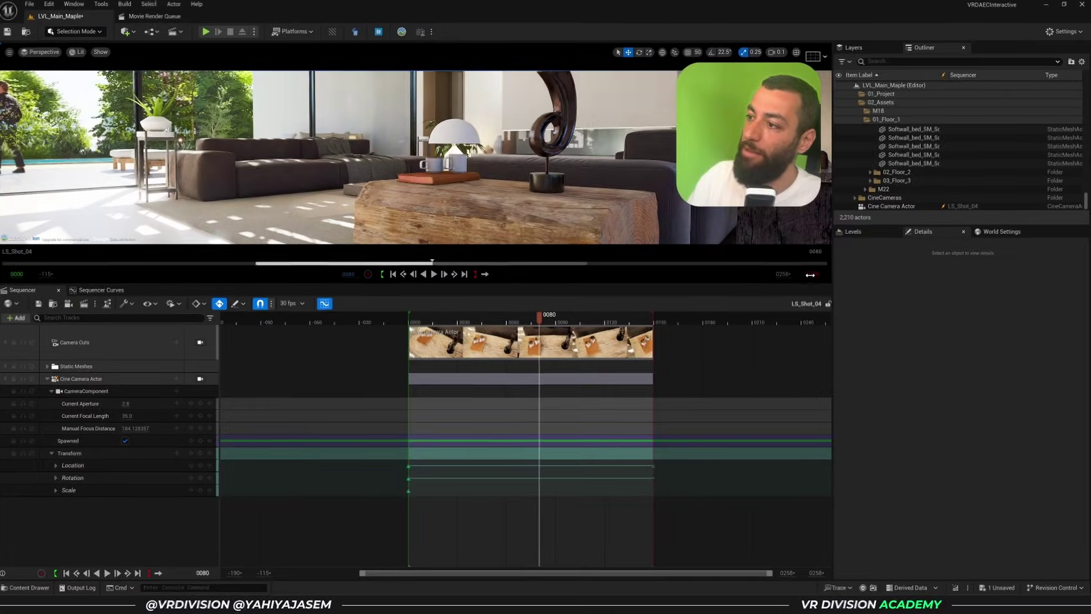
pyautogui.click(911, 307)
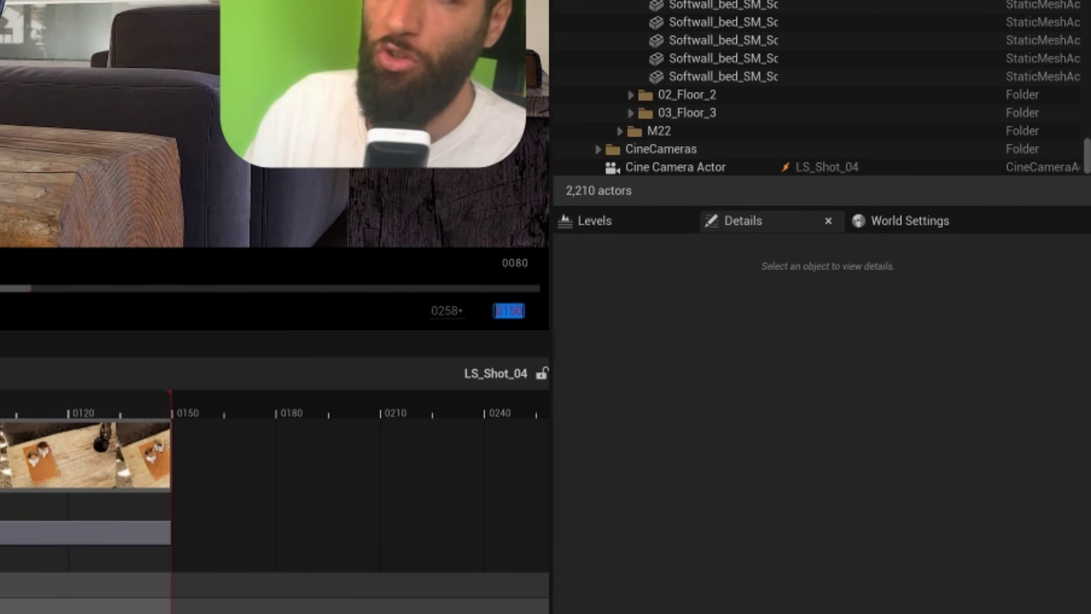
pyautogui.press('BackSpace')
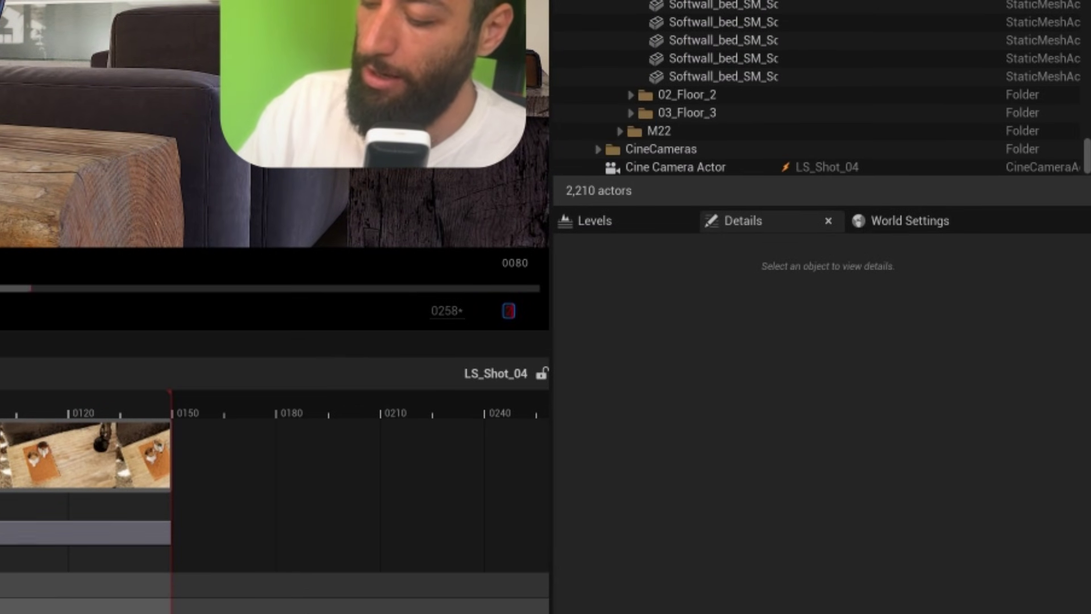
pyautogui.press('Return')
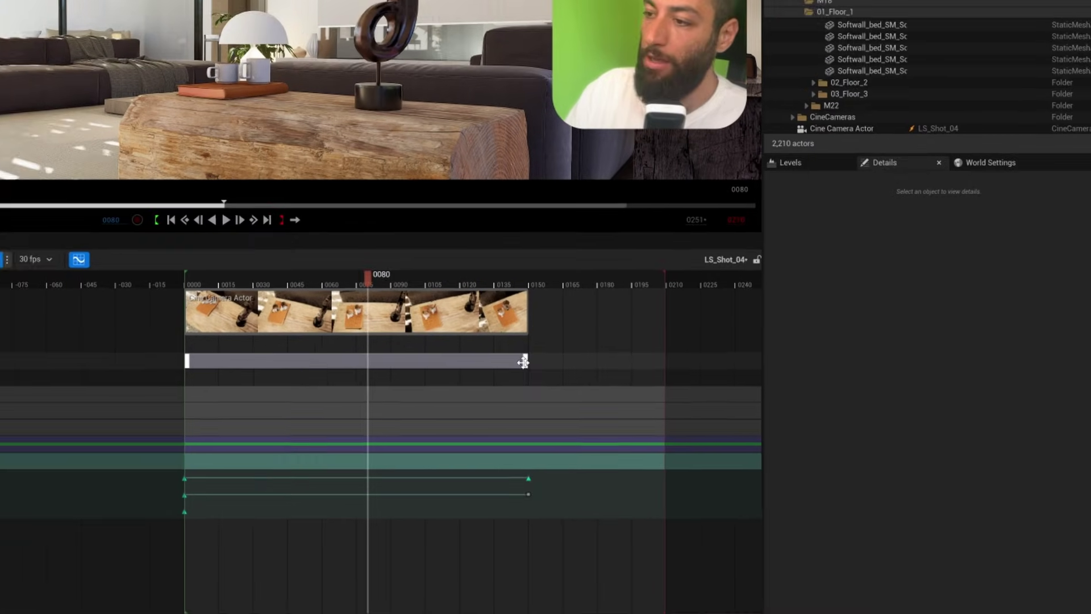
# - Try to stretch the Cine Camera Actor section out to the new sequence end, and undo the change
pyautogui.moveTo(660, 378); pyautogui.dragTo(767, 380)
pyautogui.moveTo(656, 363); pyautogui.dragTo(652, 363)
pyautogui.hotkey('ctrl', 'z')
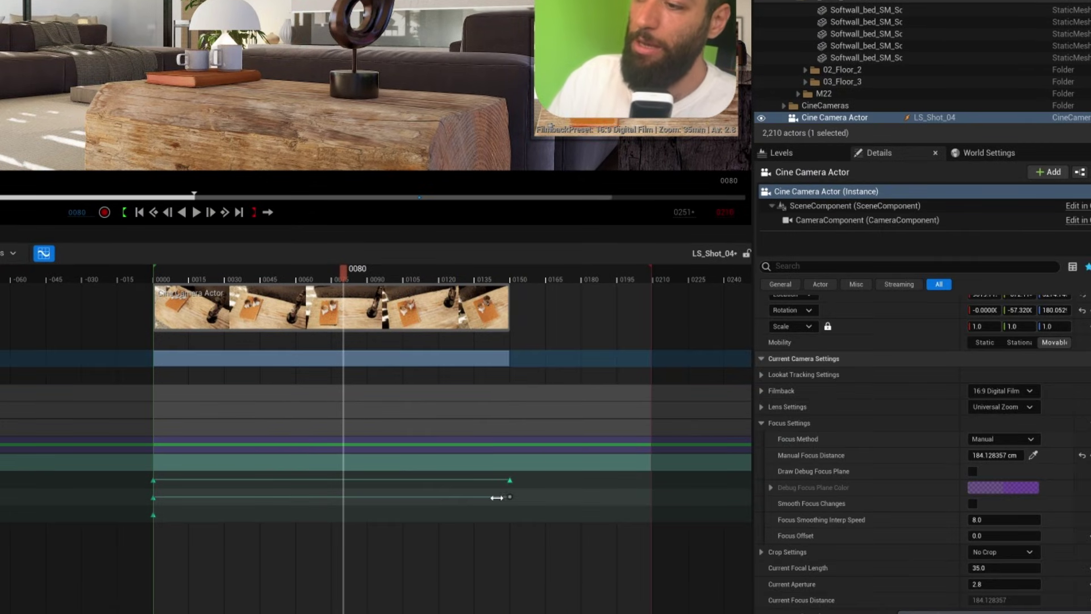
# - Try setting the time of the camera's end Rotation key alone to frame 210, and undo the change
pyautogui.rightClick(507, 496)
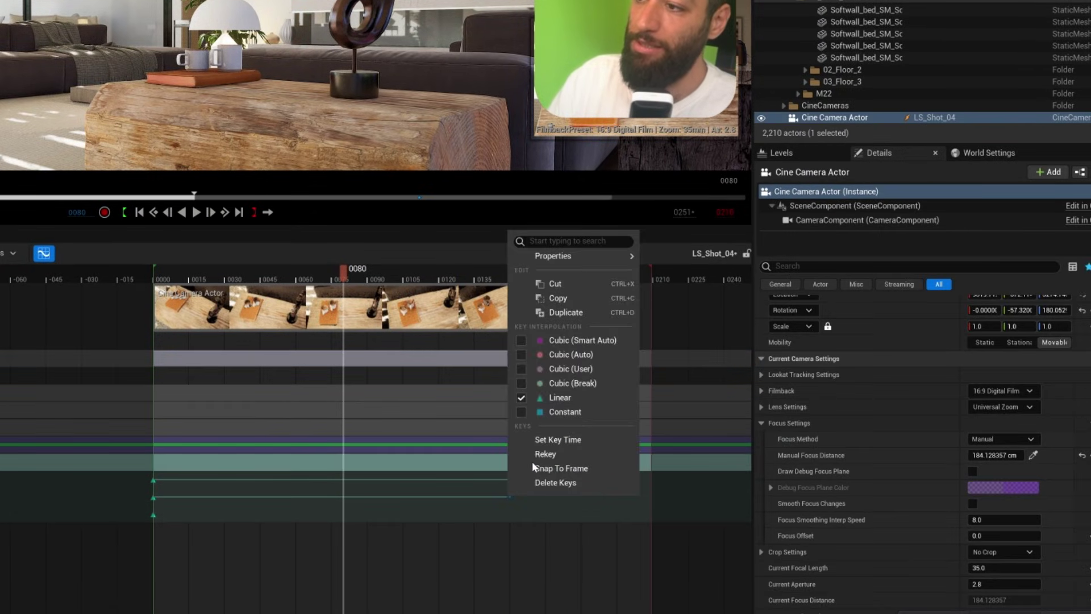
pyautogui.moveTo(577, 263)
pyautogui.click(786, 294)
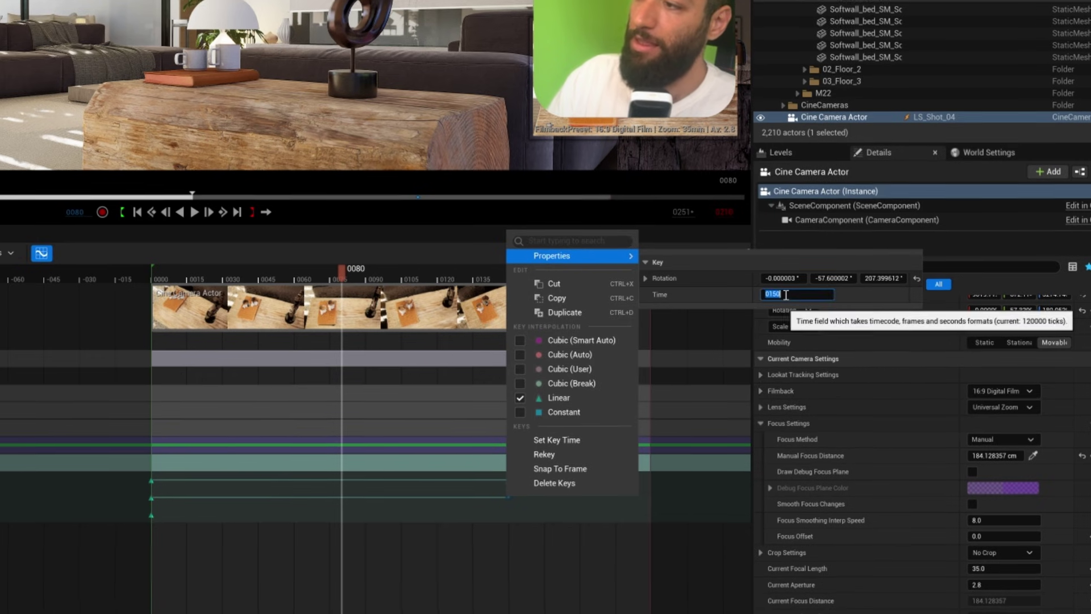
pyautogui.write('210')
pyautogui.press('Return')
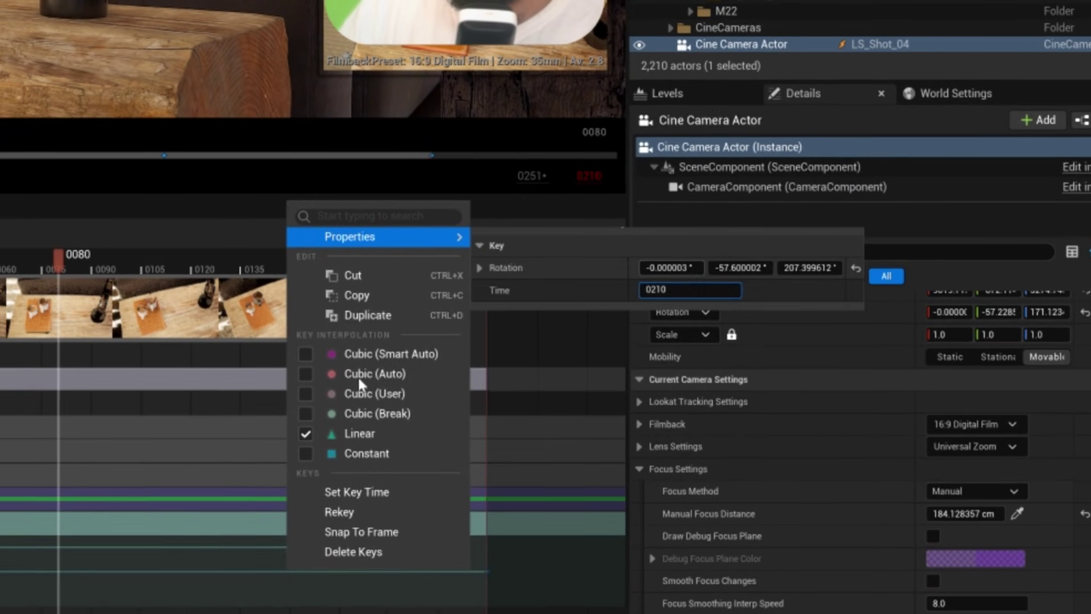
pyautogui.press('Escape')
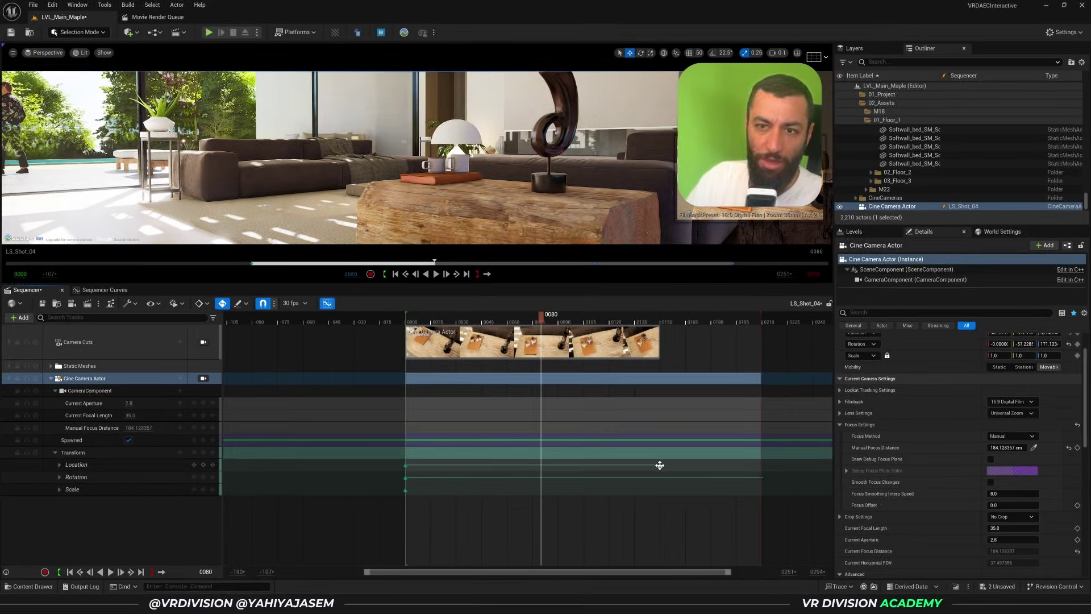
pyautogui.hotkey('ctrl', 'z')
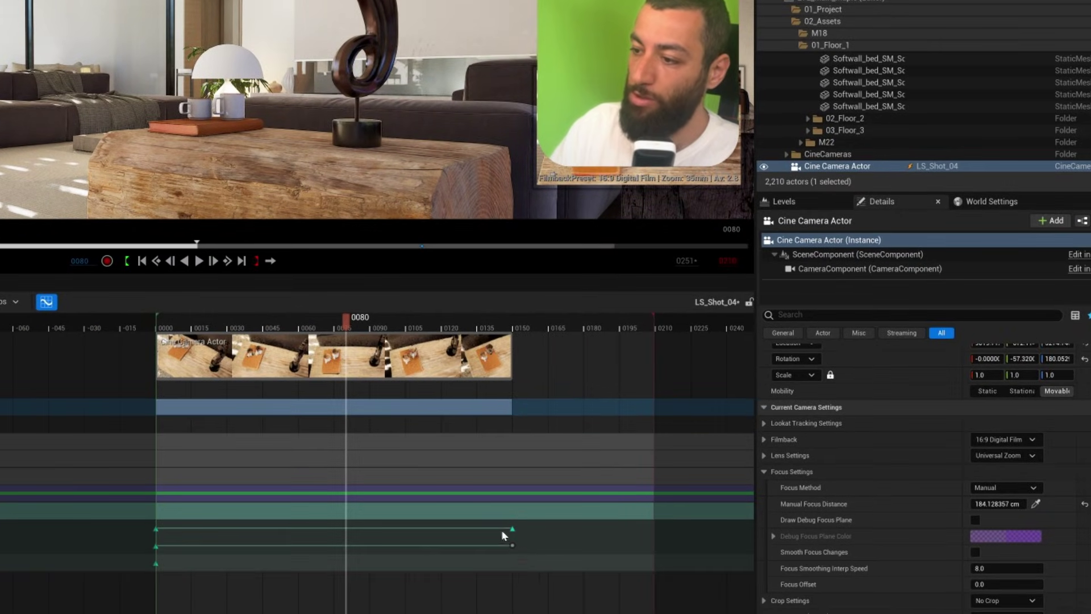
# - Move all of the Cine Camera Actor's end Transform keys together to frame 210
pyautogui.click(655, 467)
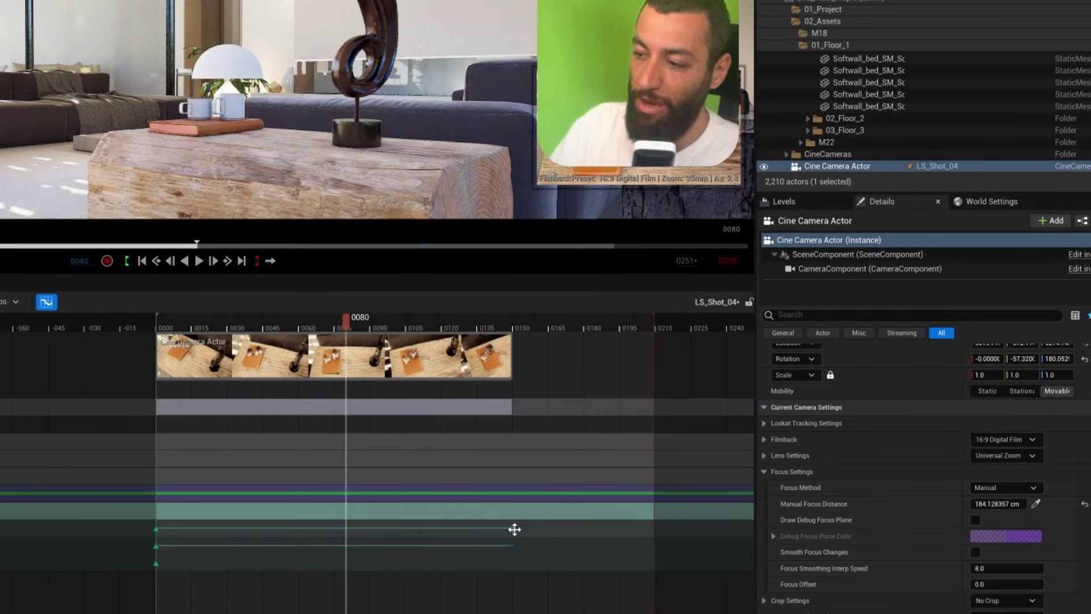
pyautogui.rightClick(512, 530)
pyautogui.moveTo(554, 287)
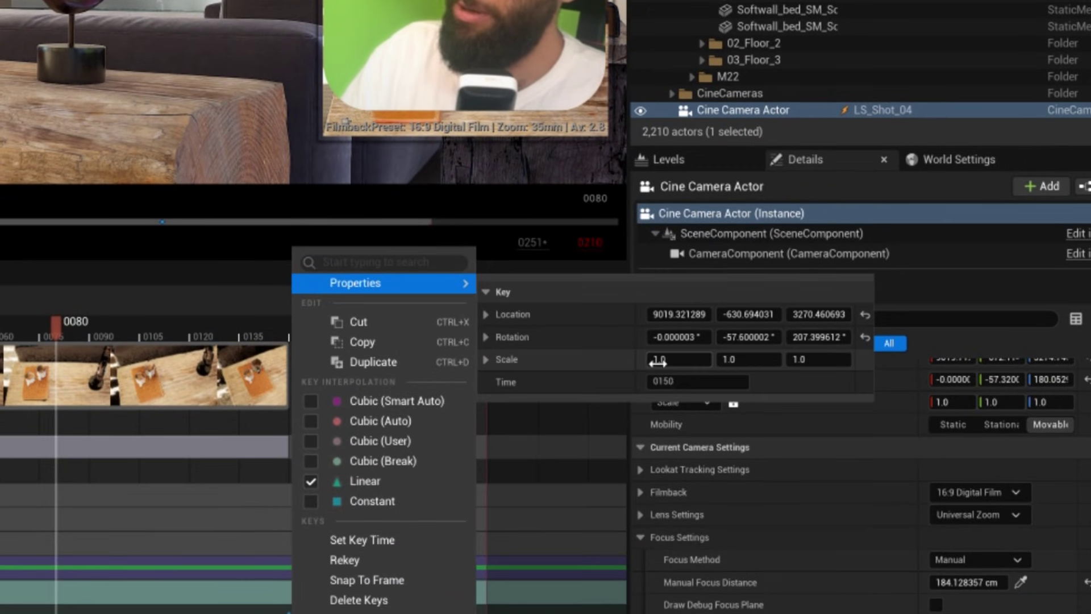
pyautogui.click(670, 380)
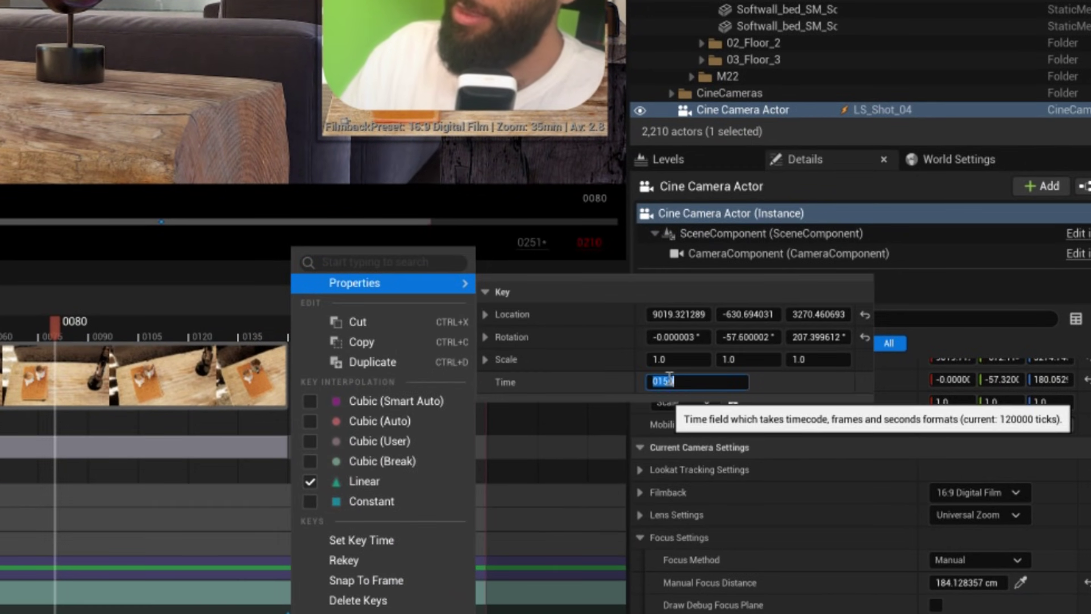
pyautogui.write('210')
pyautogui.press('Return')
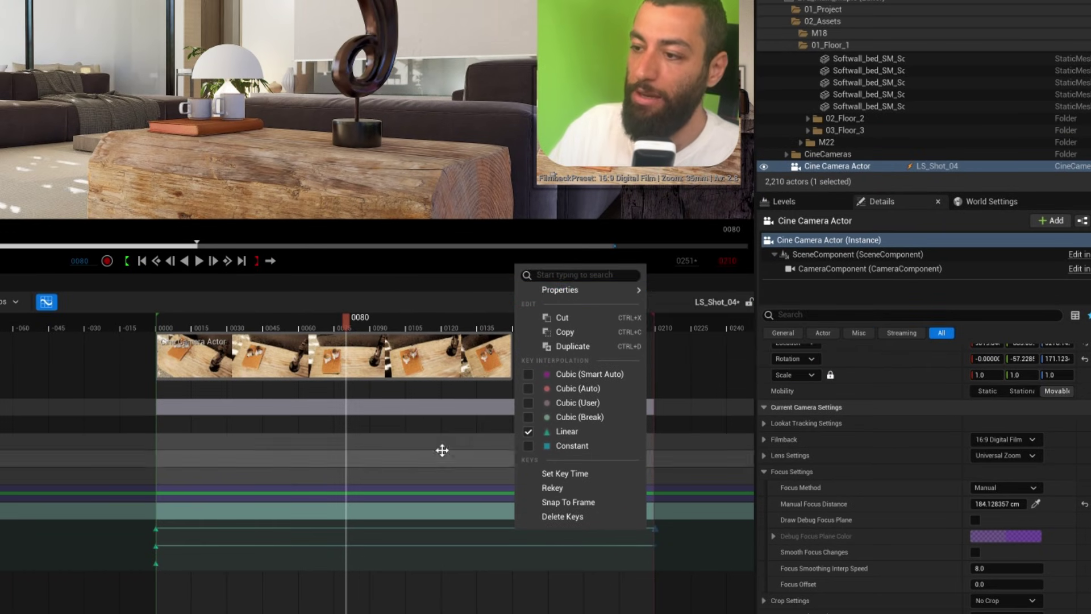
pyautogui.click(164, 509)
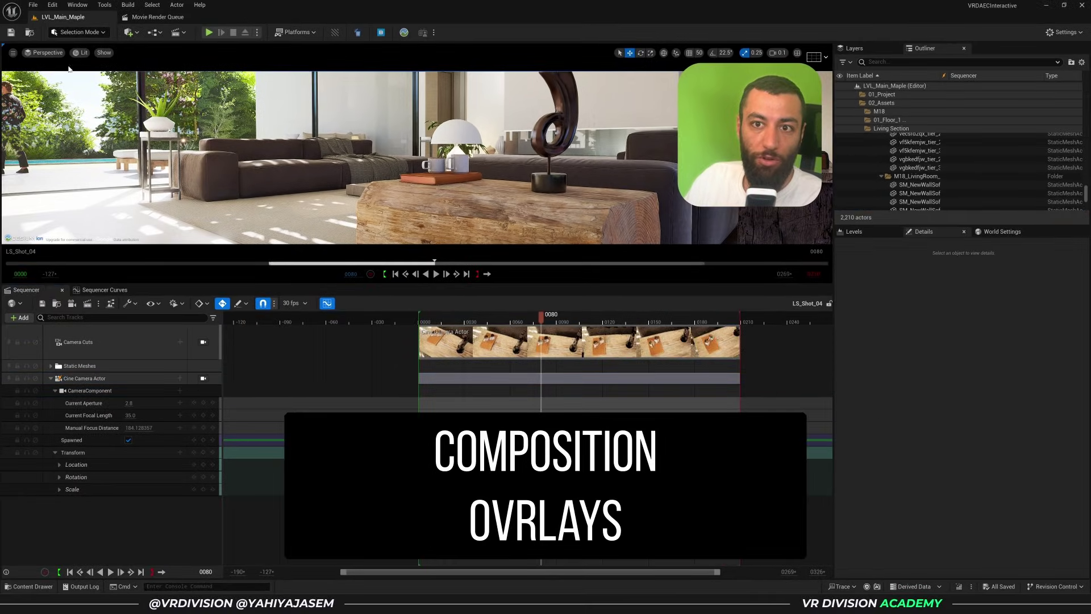
# - Select Cinematic Viewport as the viewport type
pyautogui.click(46, 52)
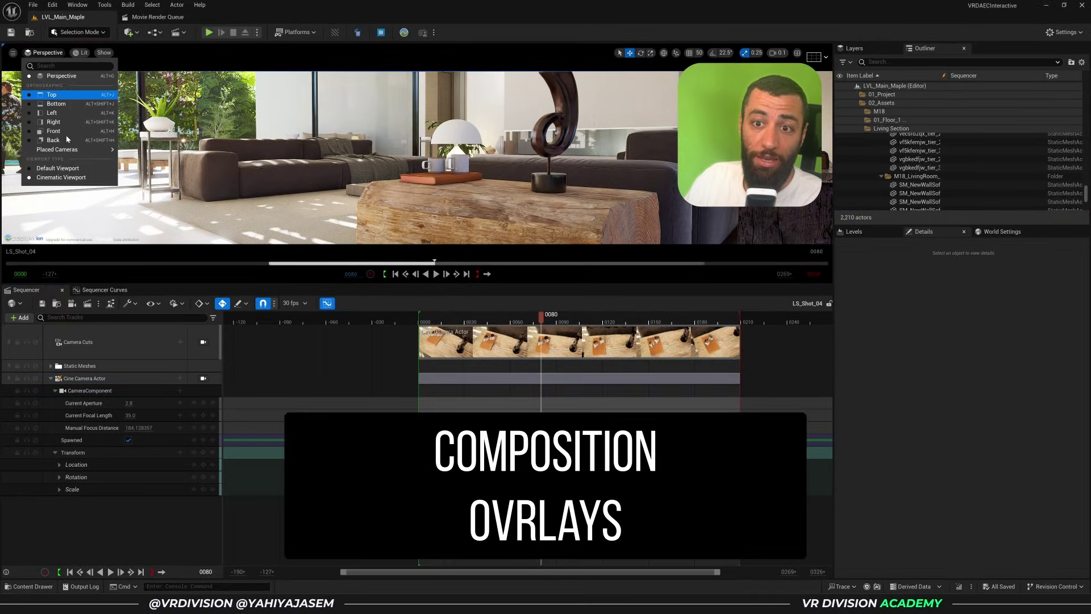
pyautogui.click(61, 178)
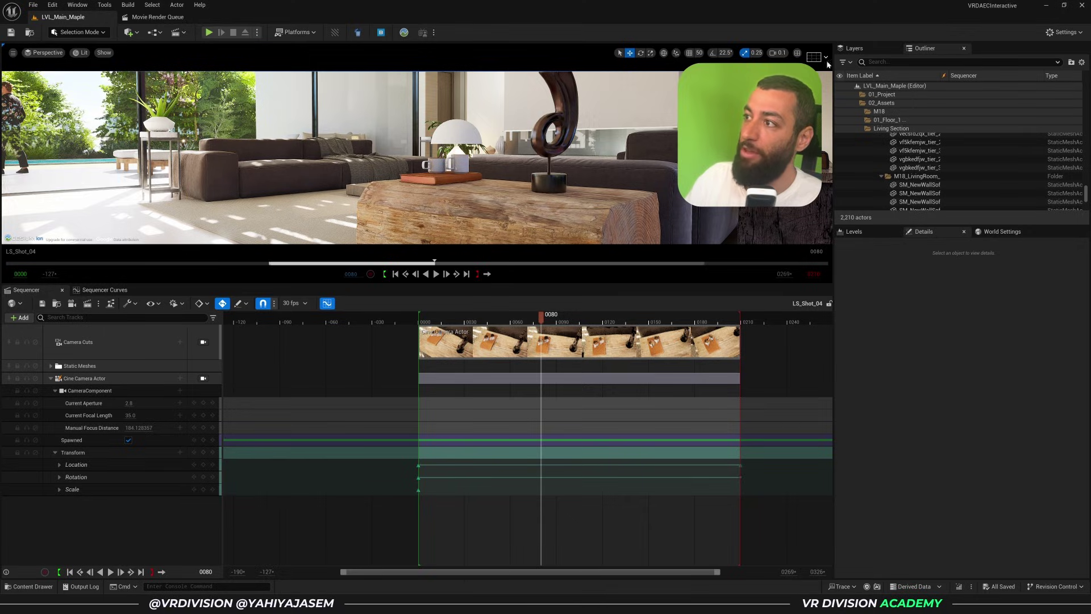
# - Look through the Cine Camera Actor and enable the 3x3 grid with Action Safe, Title Safe and 45% Custom Safe frames
pyautogui.click(203, 378)
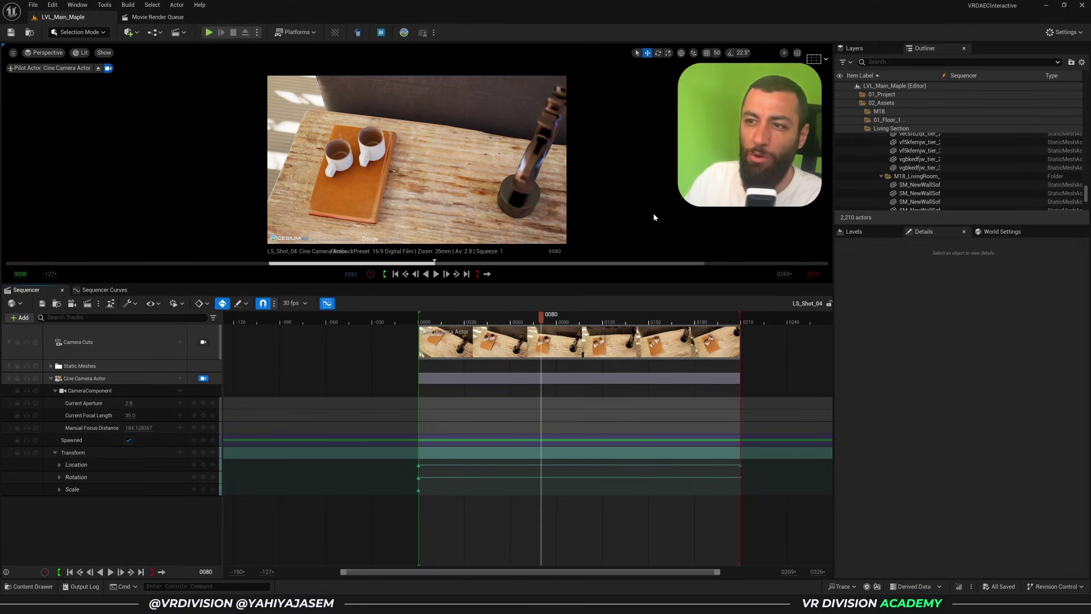
pyautogui.click(814, 60)
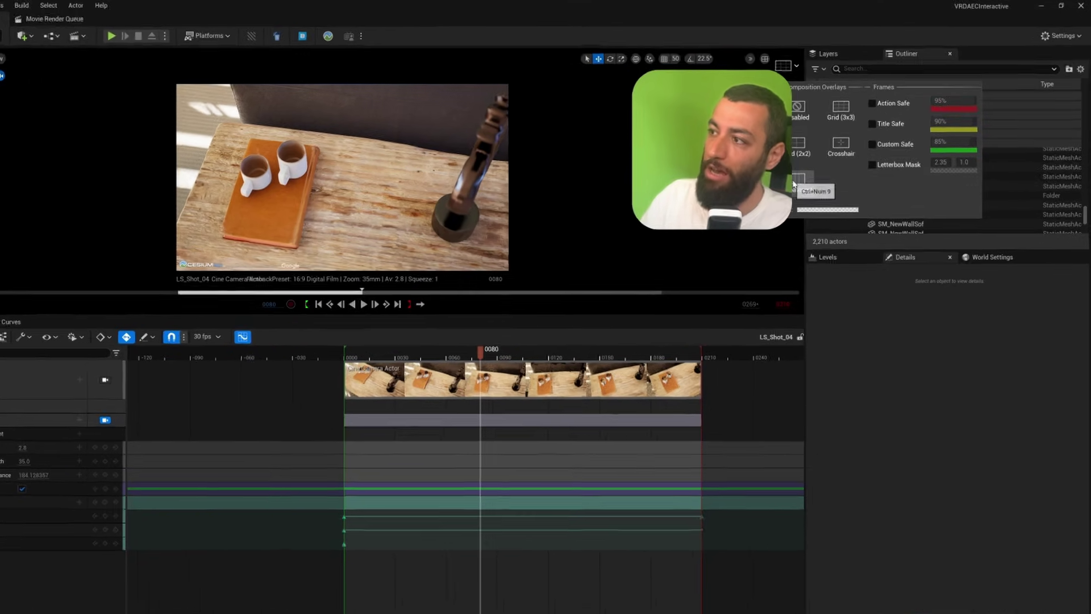
pyautogui.click(866, 102)
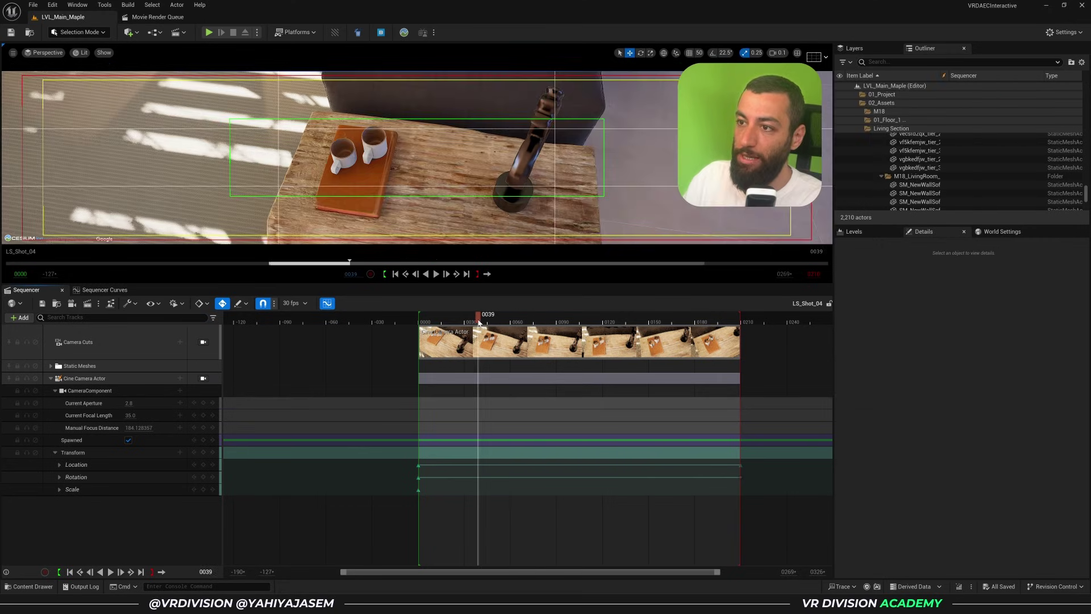
# - Scrub to frame 57 and turn off the safe frame overlays, including Title Safe
pyautogui.moveTo(478, 316); pyautogui.dragTo(506, 315)
pyautogui.click(824, 50)
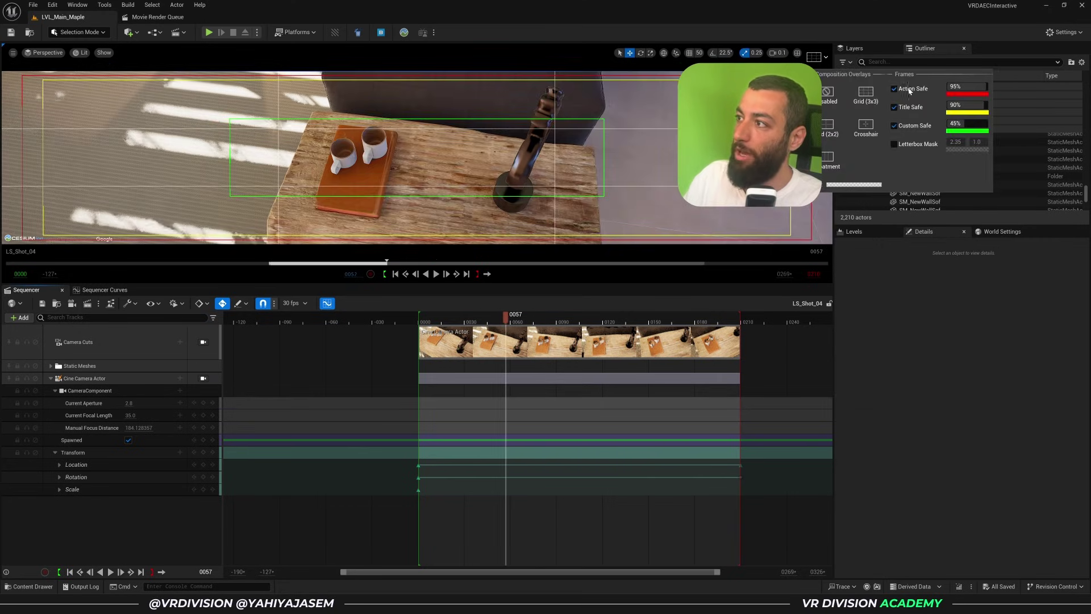
pyautogui.click(895, 108)
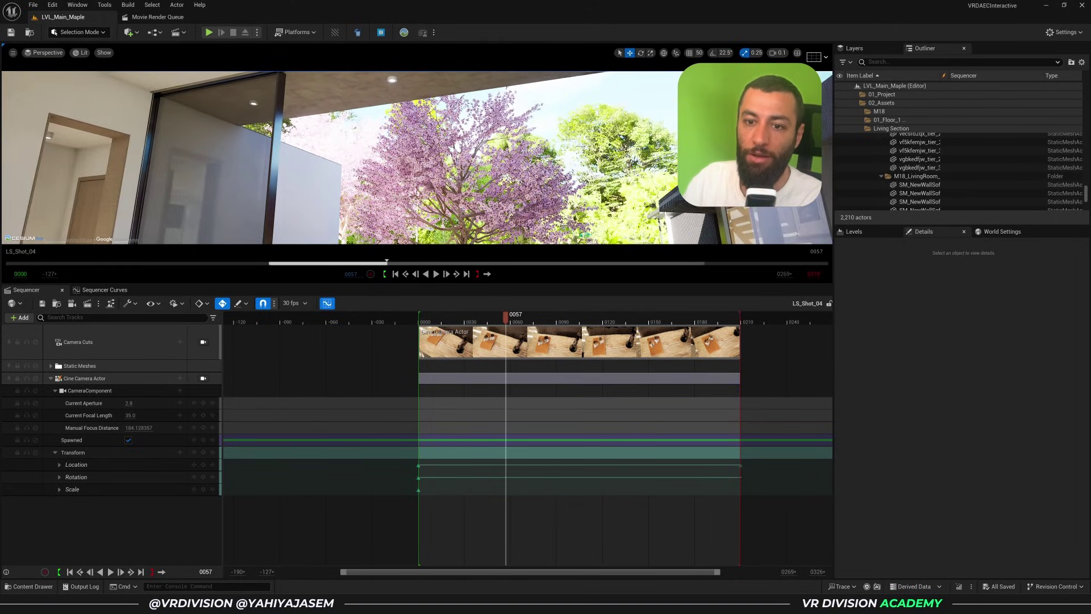
# - Close the Sequencer and fly through the living room to examine the sculpture, mugs, lamp and sofas up close
pyautogui.click(62, 290)
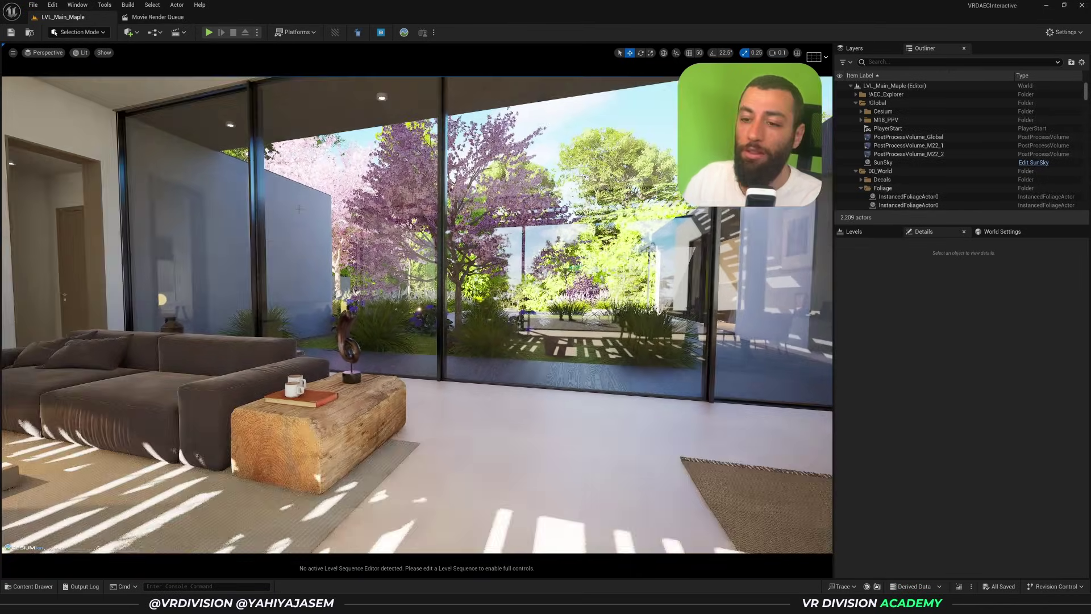
pyautogui.moveTo(300, 209); pyautogui.dragTo(31, 209, button='right')
pyautogui.press('w')
pyautogui.scroll(2, 299, 209)
pyautogui.press('s')
pyautogui.press('w')
pyautogui.press('w')
pyautogui.press('w')
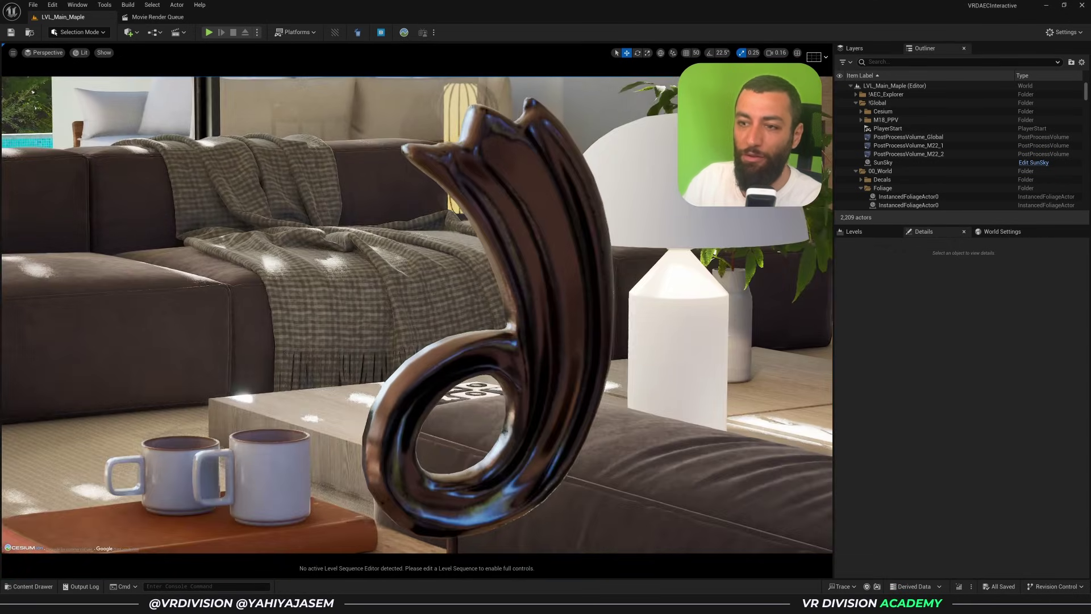
pyautogui.press('s')
pyautogui.press('w')
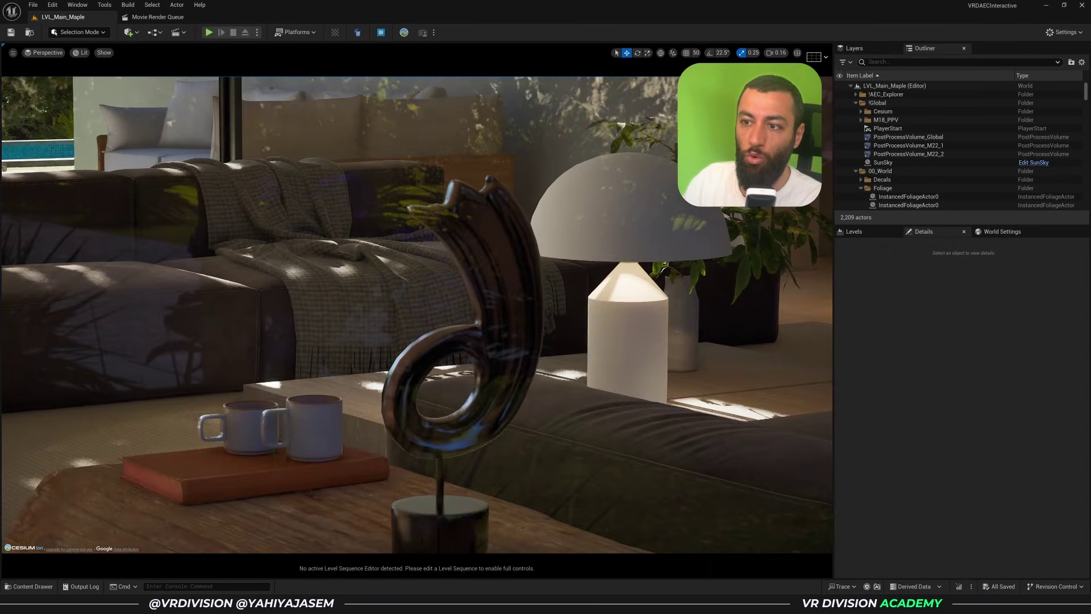
# - Open LS_Shot_01 and examine the door glass and frame tracks in its Static Meshes folder
pyautogui.hotkey('ctrl', 'space')
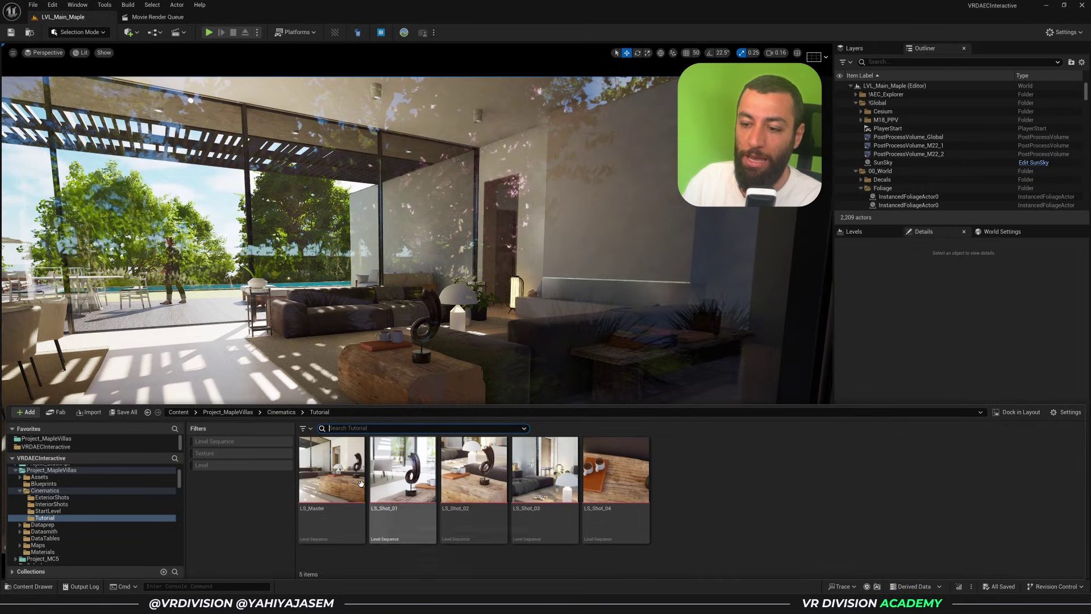
pyautogui.doubleClick(386, 487)
pyautogui.click(68, 366)
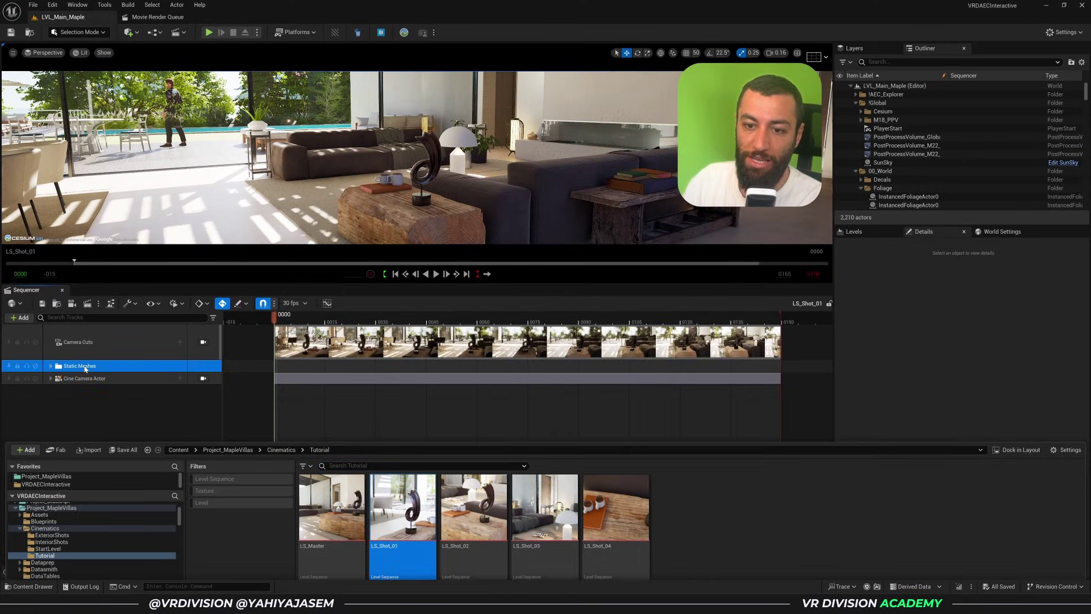
pyautogui.click(50, 366)
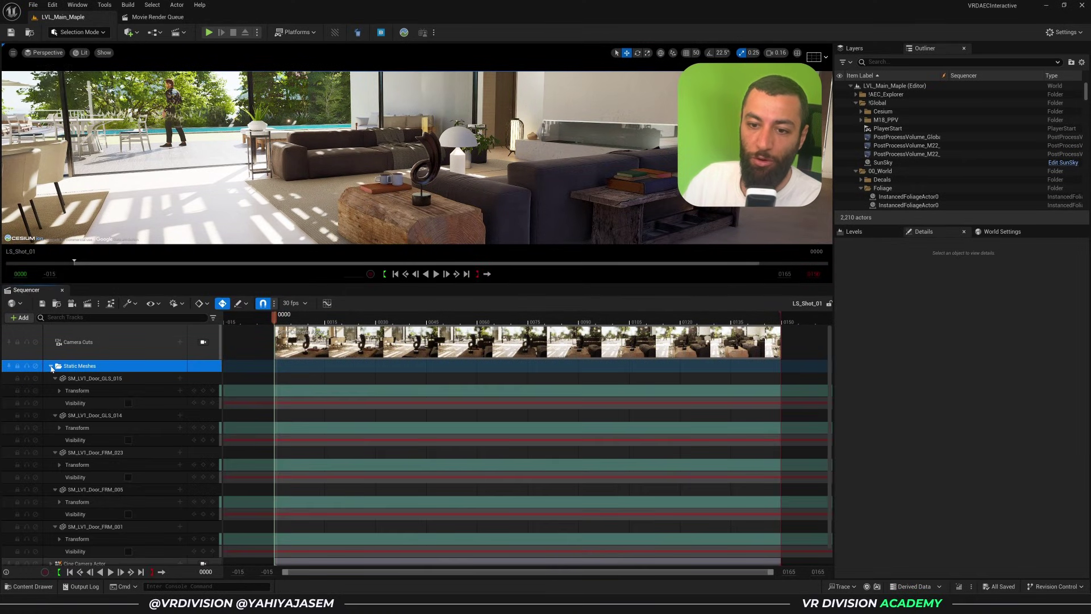
pyautogui.click(104, 379)
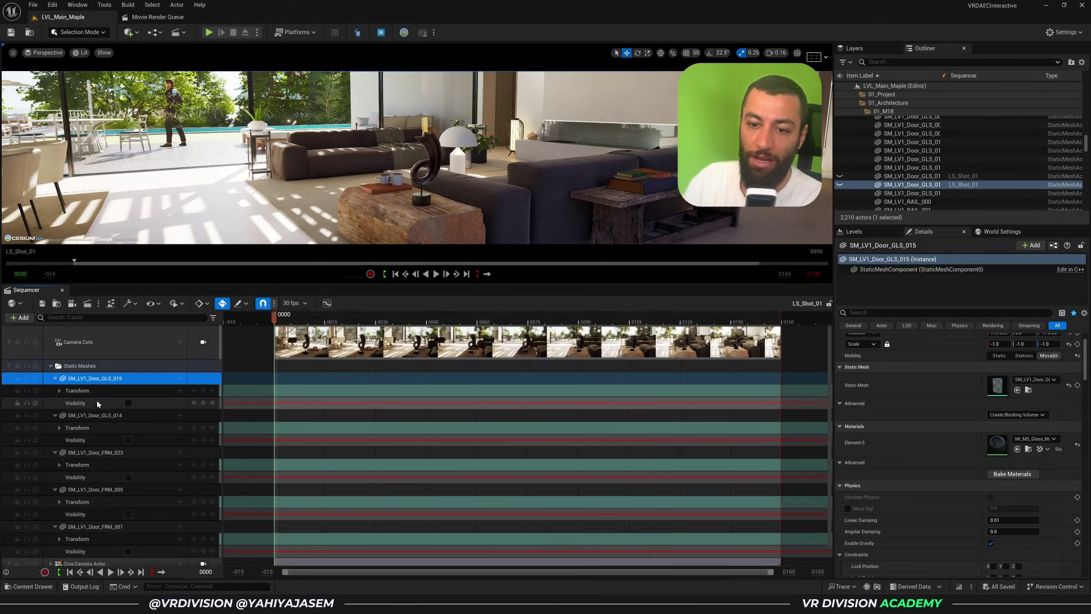
pyautogui.click(88, 415)
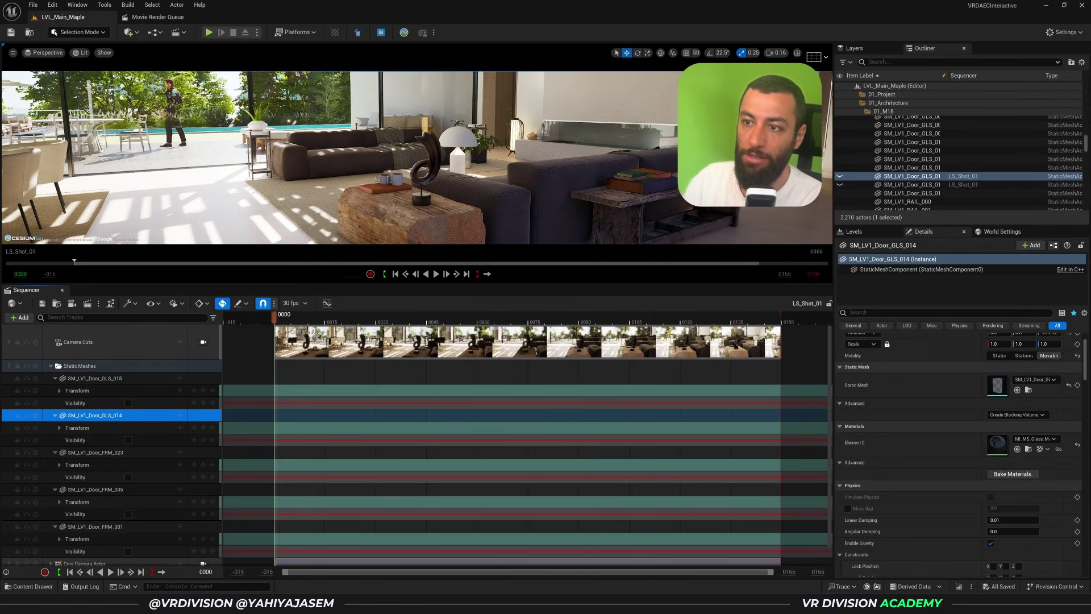
# - Add the Old_wood_Bench actor to LS_Shot_01 and place it in the Static Meshes folder
pyautogui.click(397, 219)
pyautogui.click(591, 196)
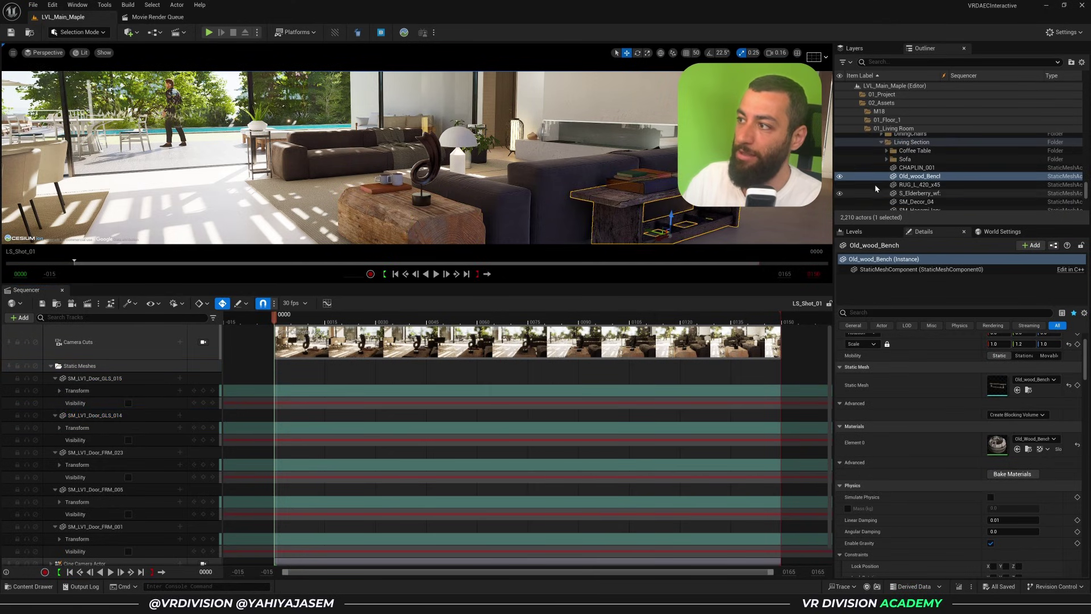
pyautogui.moveTo(878, 177); pyautogui.dragTo(226, 355)
pyautogui.moveTo(74, 369); pyautogui.dragTo(74, 369)
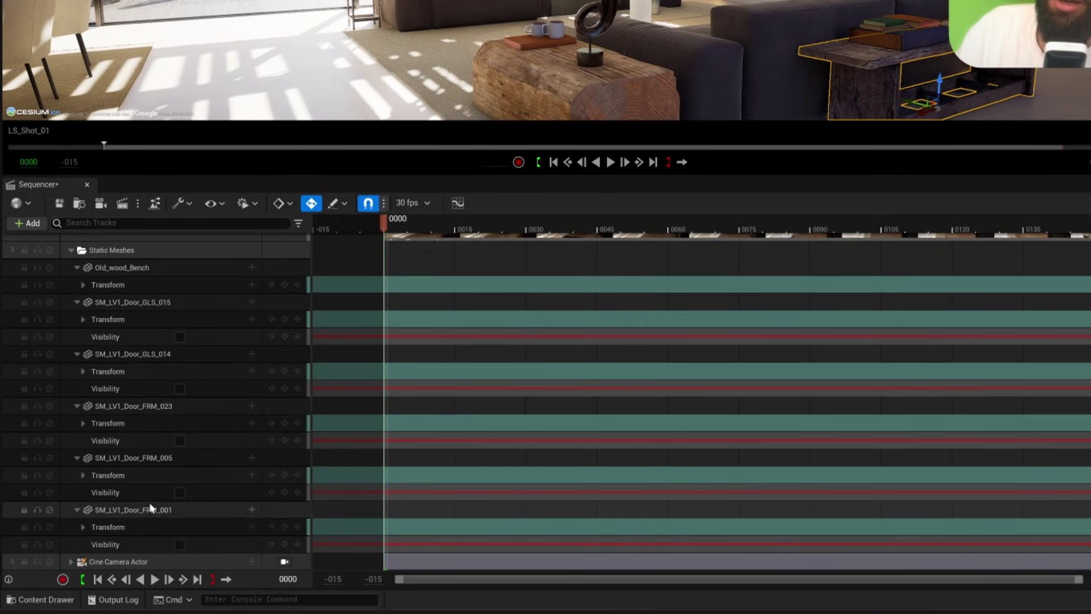
# - Give Old_wood_Bench an Actor Hidden In Game track and switch its visibility off
pyautogui.click(159, 269)
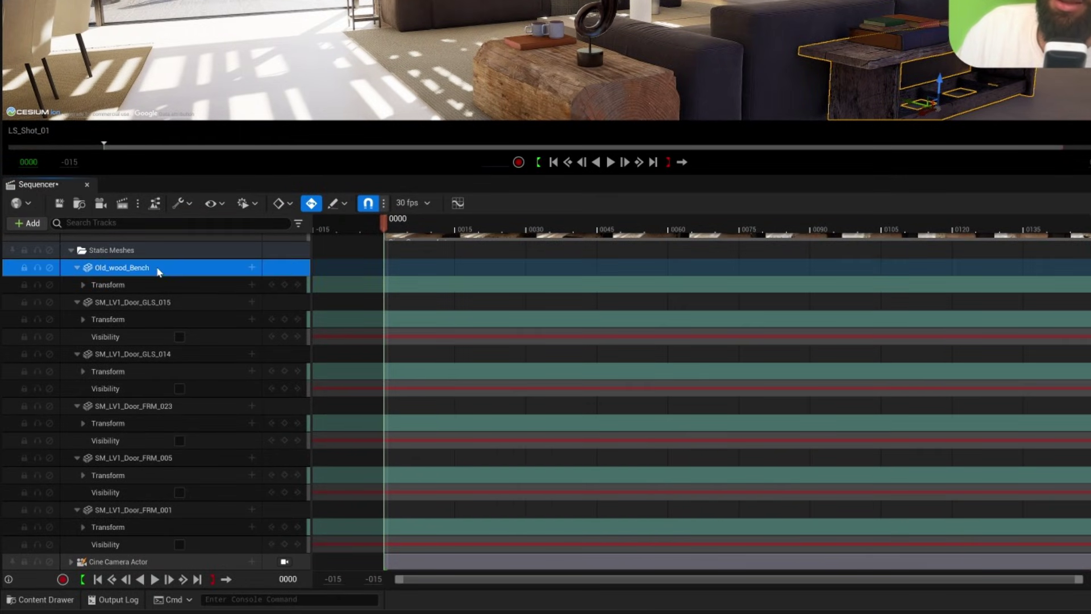
pyautogui.click(252, 268)
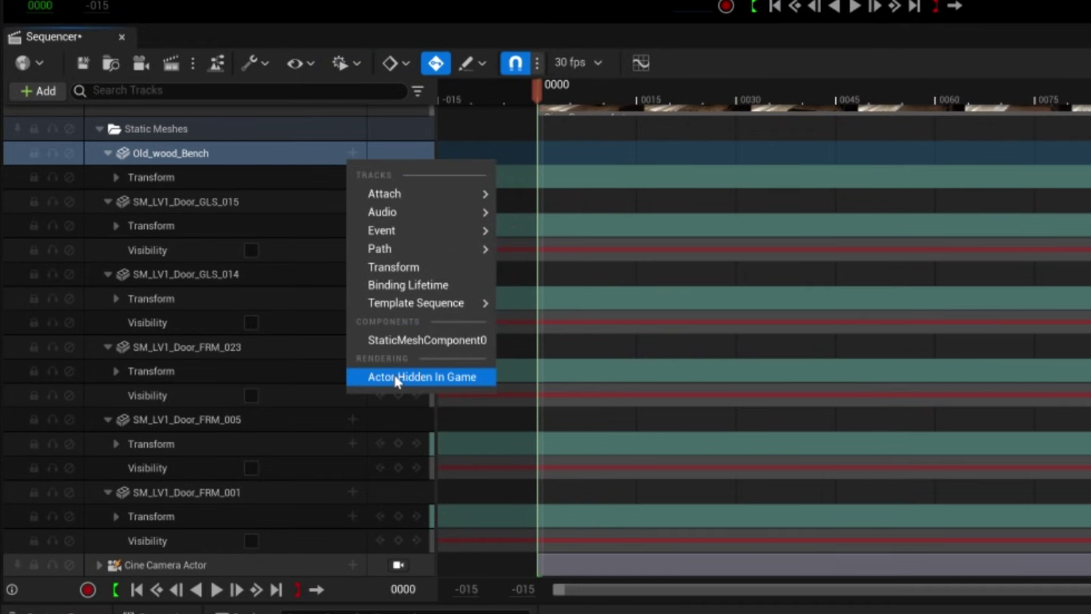
pyautogui.click(396, 378)
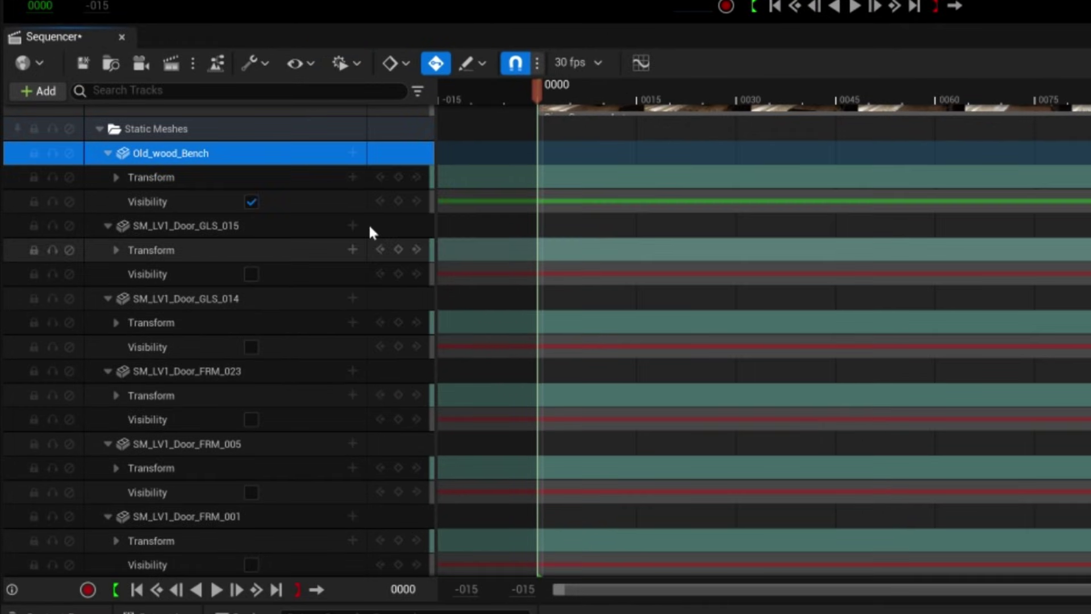
pyautogui.click(251, 202)
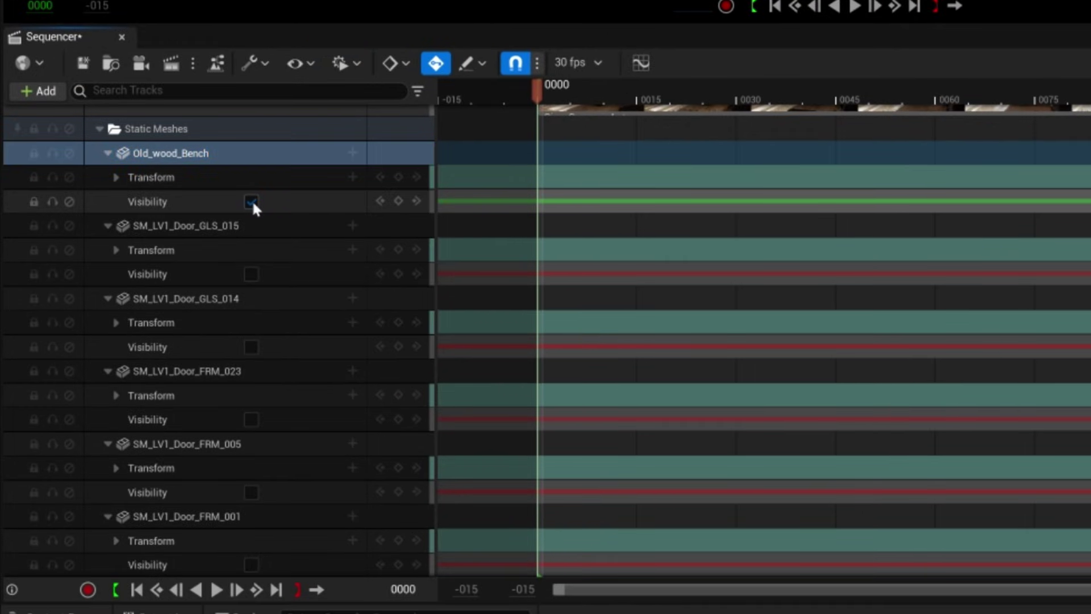
# - Key the bench's visibility off at frame 10 and on at frame 23, and scrub across the keys to preview them
pyautogui.moveTo(568, 104); pyautogui.dragTo(603, 104)
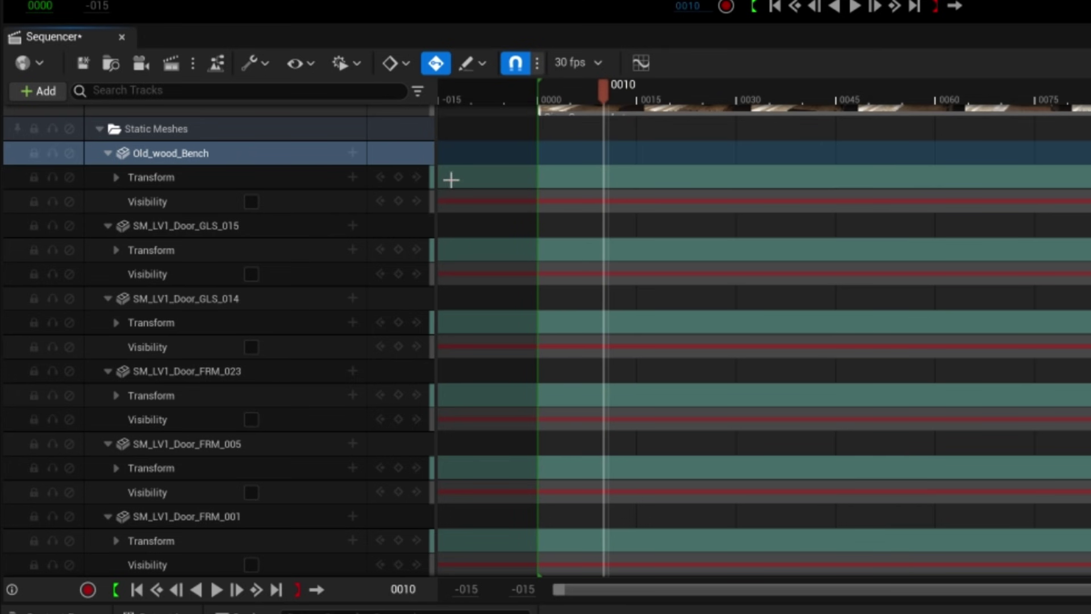
pyautogui.click(398, 202)
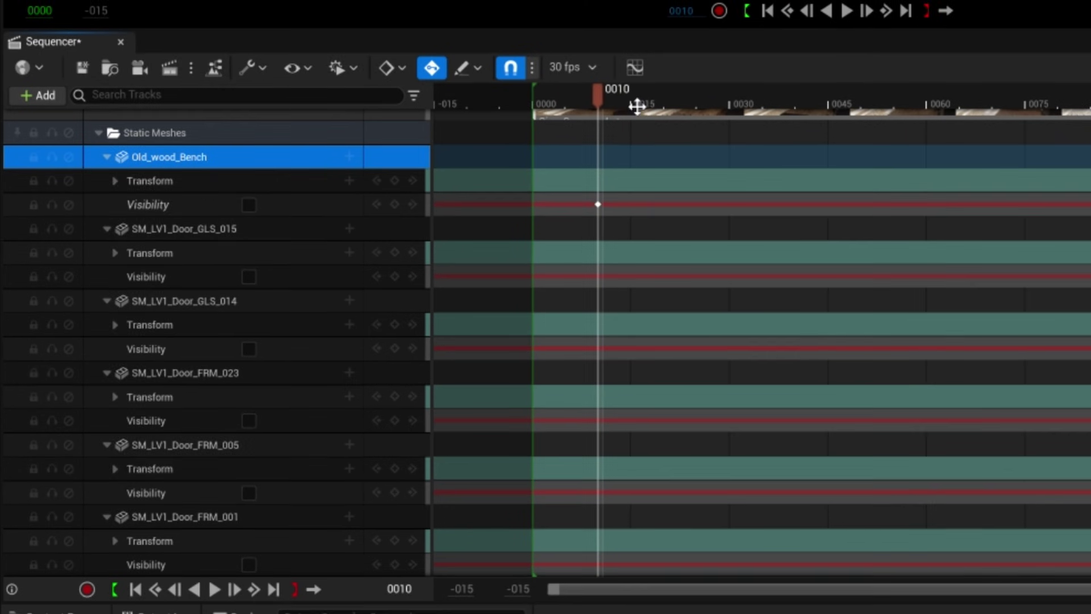
pyautogui.click(684, 103)
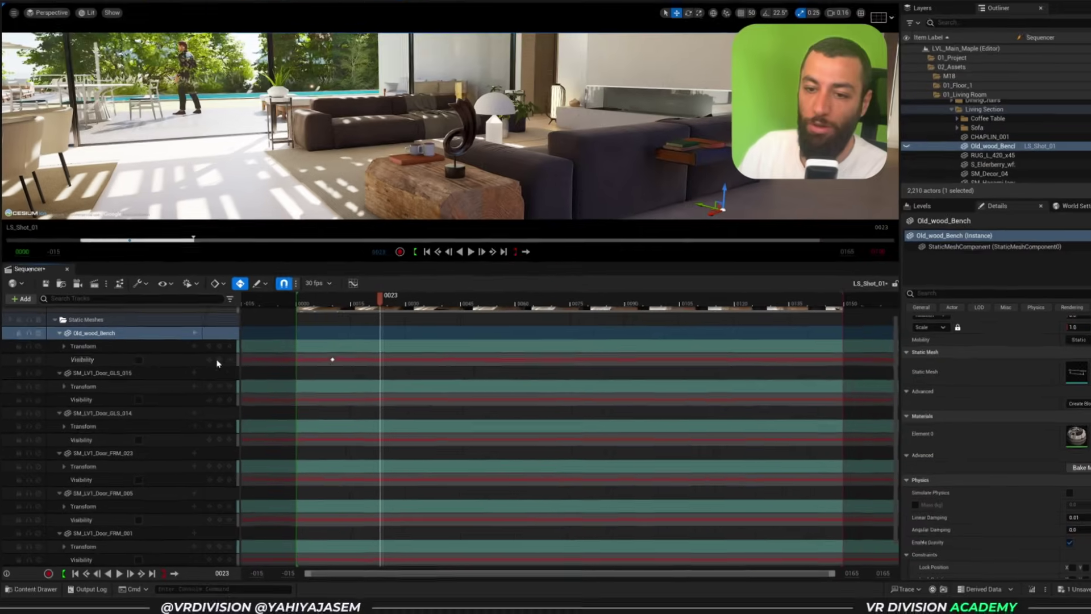
pyautogui.click(249, 205)
pyautogui.moveTo(684, 103); pyautogui.dragTo(620, 104)
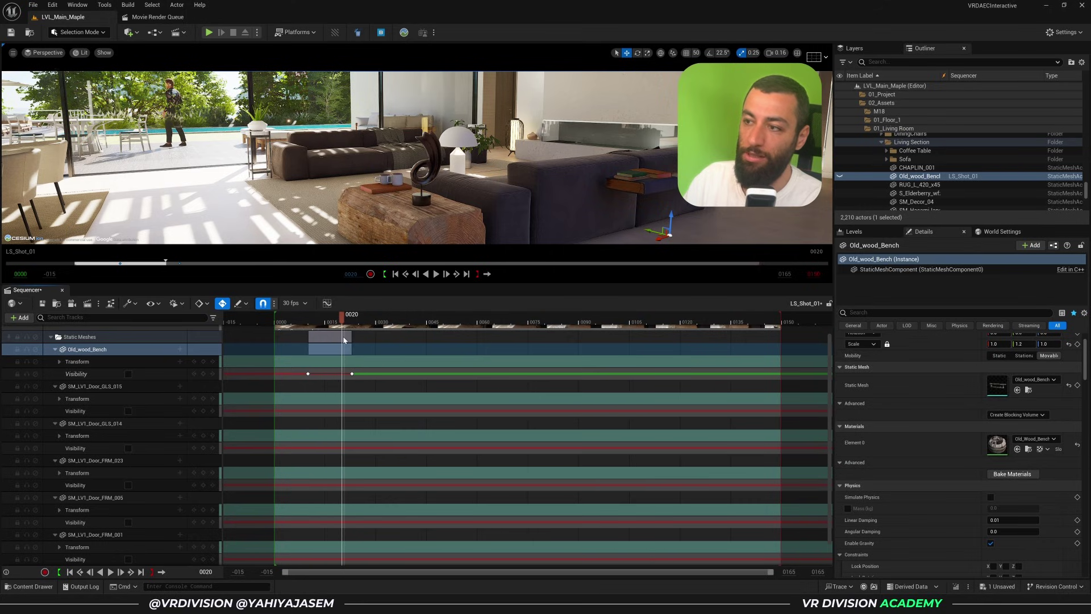
pyautogui.moveTo(343, 337); pyautogui.dragTo(372, 344)
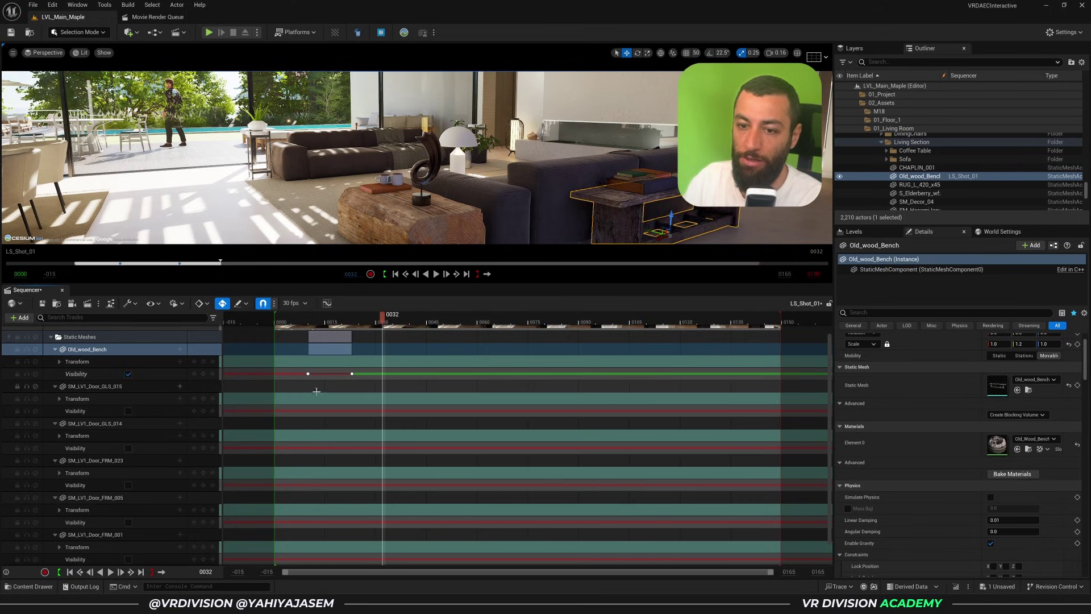
# - Undo the bench's visibility keys and remove Old_wood_Bench from the LS_Shot_01 sequence
pyautogui.hotkey('ctrl', 'z')
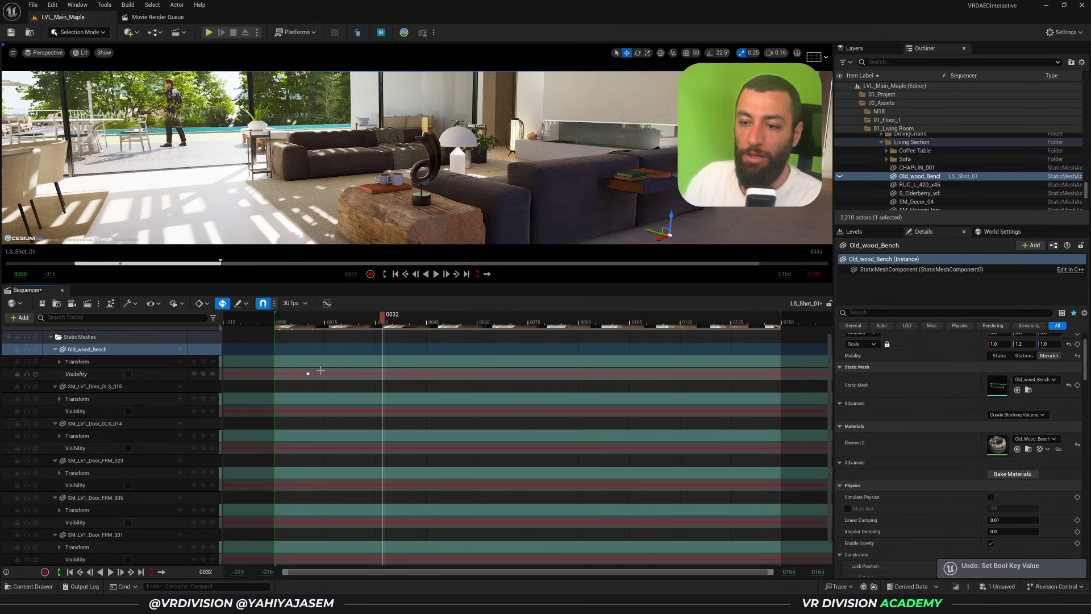
pyautogui.click(107, 362)
pyautogui.click(86, 349)
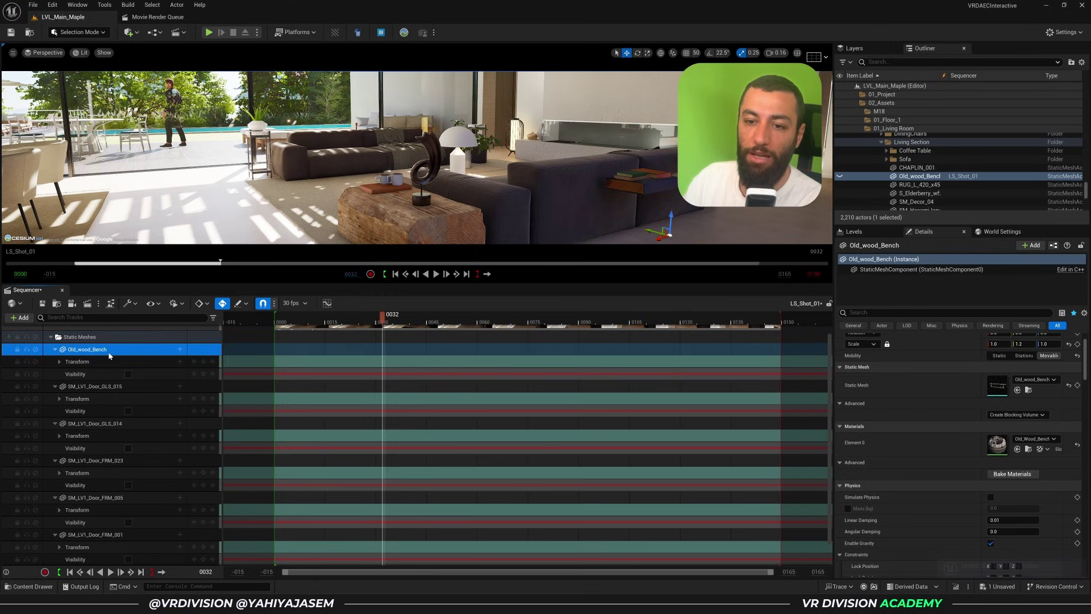
pyautogui.press('Delete')
# - Close LS_Shot_01, duplicate LS_Shot_04 as LS_Shot_05 and open the copy
pyautogui.moveTo(417, 158); pyautogui.dragTo(501, 163, button='right')
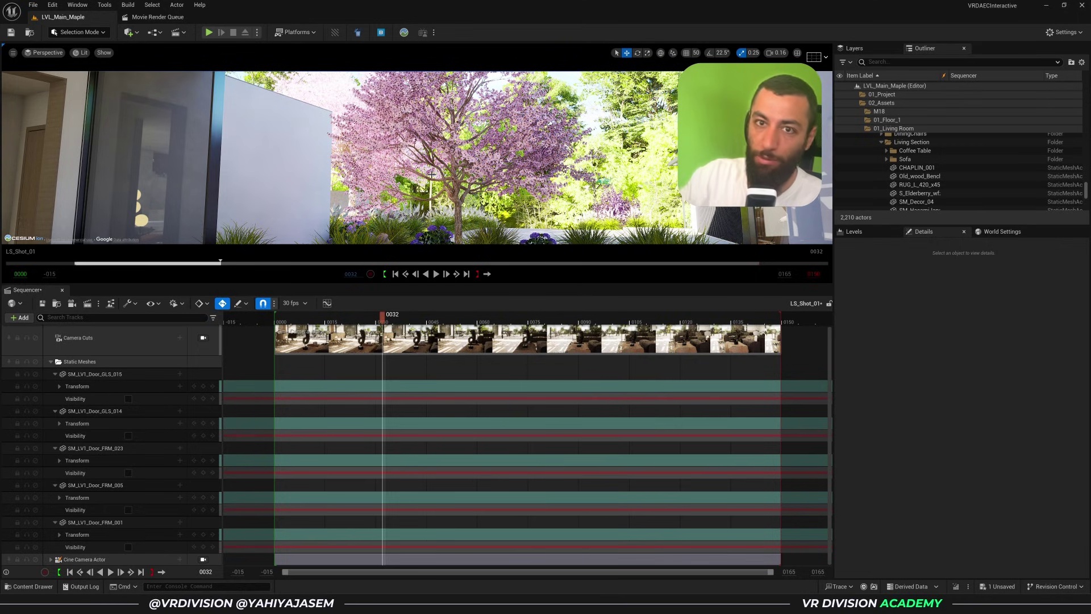
pyautogui.click(62, 290)
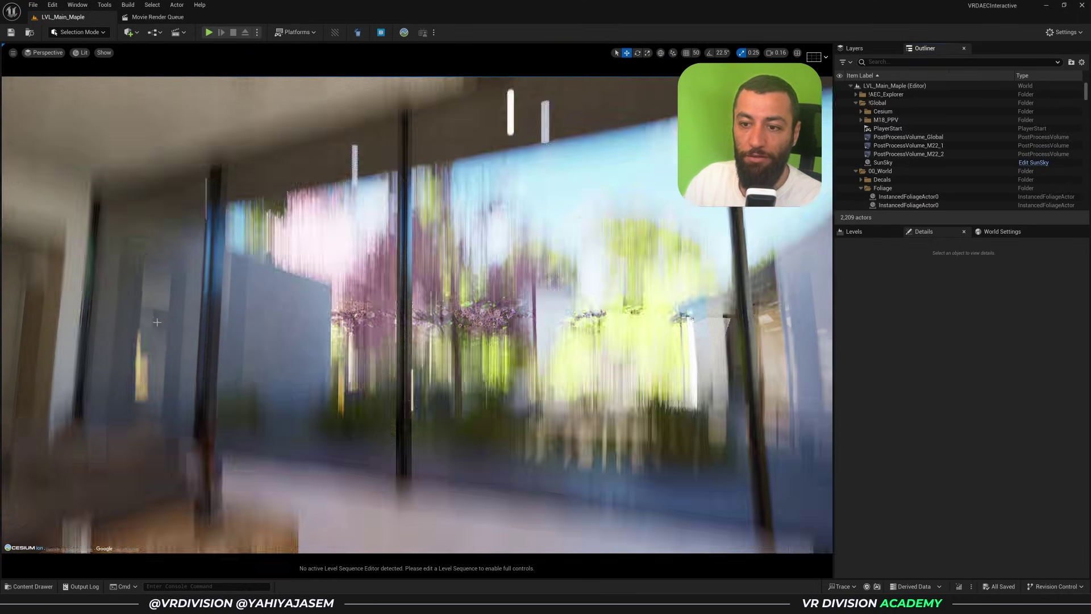
pyautogui.hotkey('ctrl', 'space')
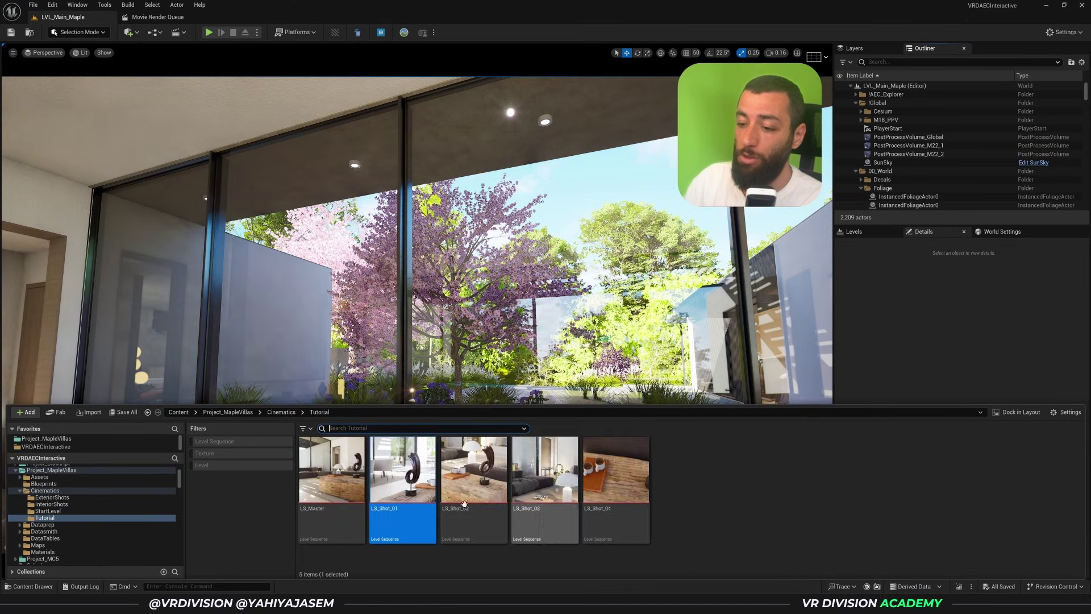
pyautogui.click(622, 517)
pyautogui.hotkey('ctrl', 'd')
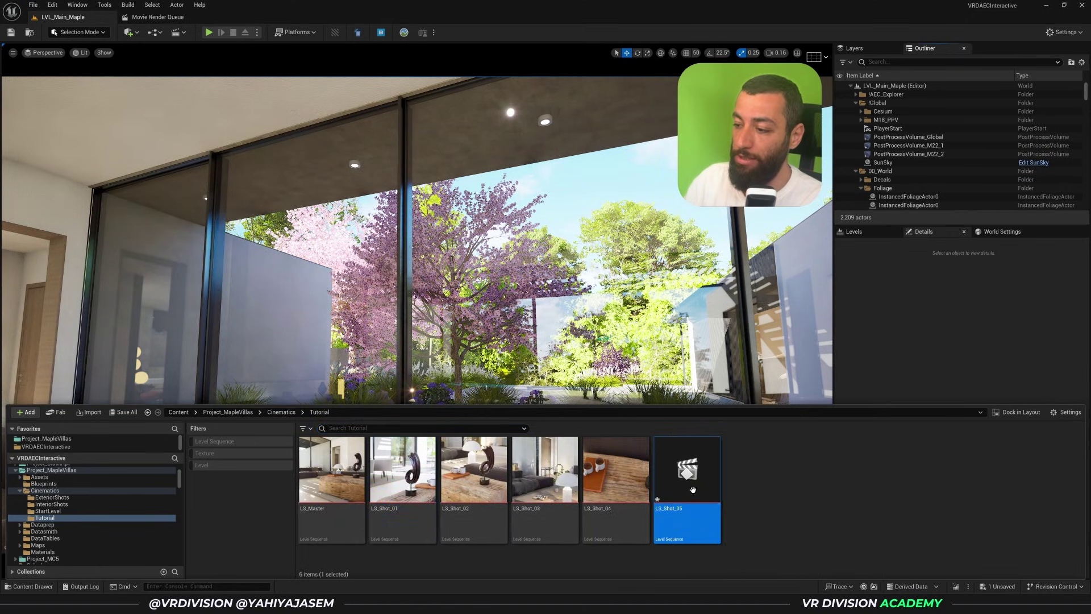
pyautogui.doubleClick(692, 490)
# - Delete the Cine Camera Actor's end Transform keys in LS_Shot_05
pyautogui.click(741, 391)
pyautogui.moveTo(772, 459); pyautogui.dragTo(717, 500)
pyautogui.press('Delete')
# - Pilot the Cine Camera Actor to frame the outdoor garden and pink tree from frame 0, and key a shifted view at frame 181
pyautogui.click(419, 465)
pyautogui.click(203, 378)
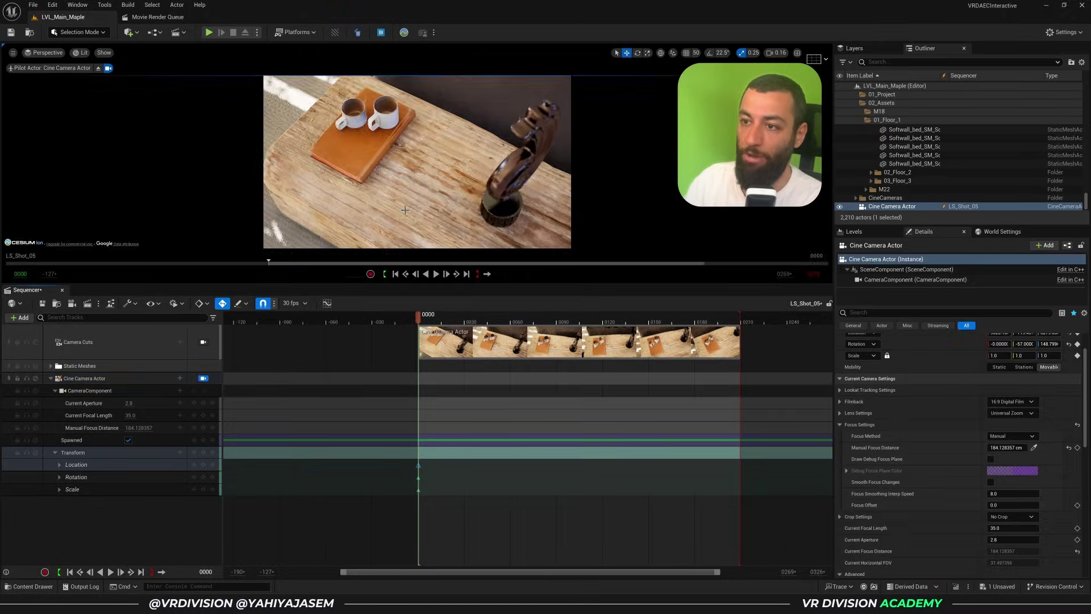
pyautogui.moveTo(417, 160)
pyautogui.mouseDown(button='right')
pyautogui.moveTo(372, 122)
pyautogui.moveTo(384, 114)
pyautogui.moveTo(337, 111)
pyautogui.moveTo(416, 159)
pyautogui.mouseUp(button='right')
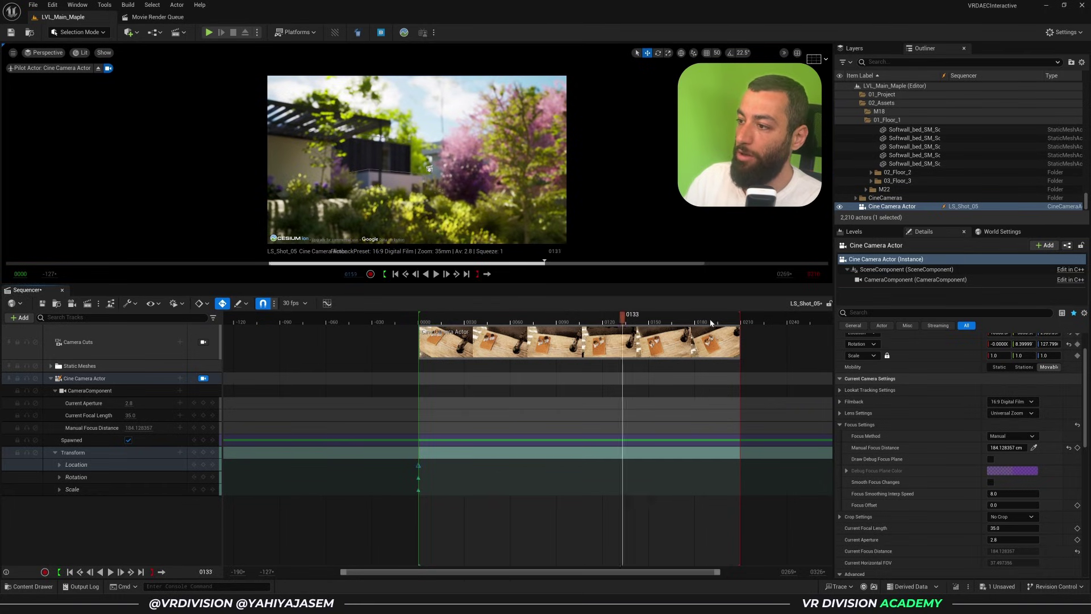
pyautogui.moveTo(416, 159); pyautogui.dragTo(417, 159, button='right')
pyautogui.press('s')
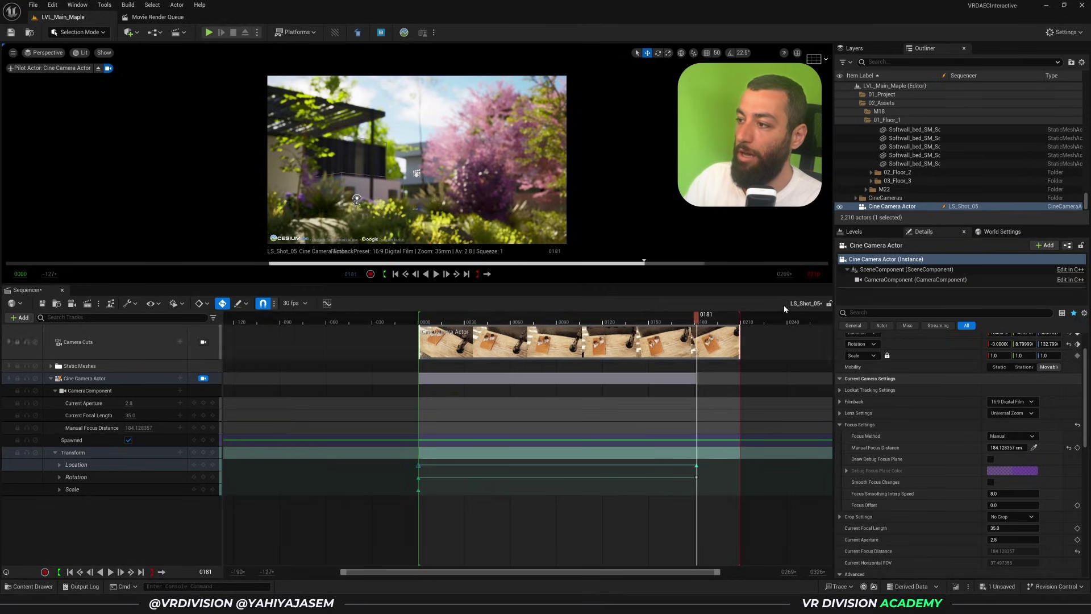
# - Set LS_Shot_05's playback end to 150, shorten the Cine Camera Actor keys and Camera Cuts section to match, and preview the shot
pyautogui.write('150')
pyautogui.press('Return')
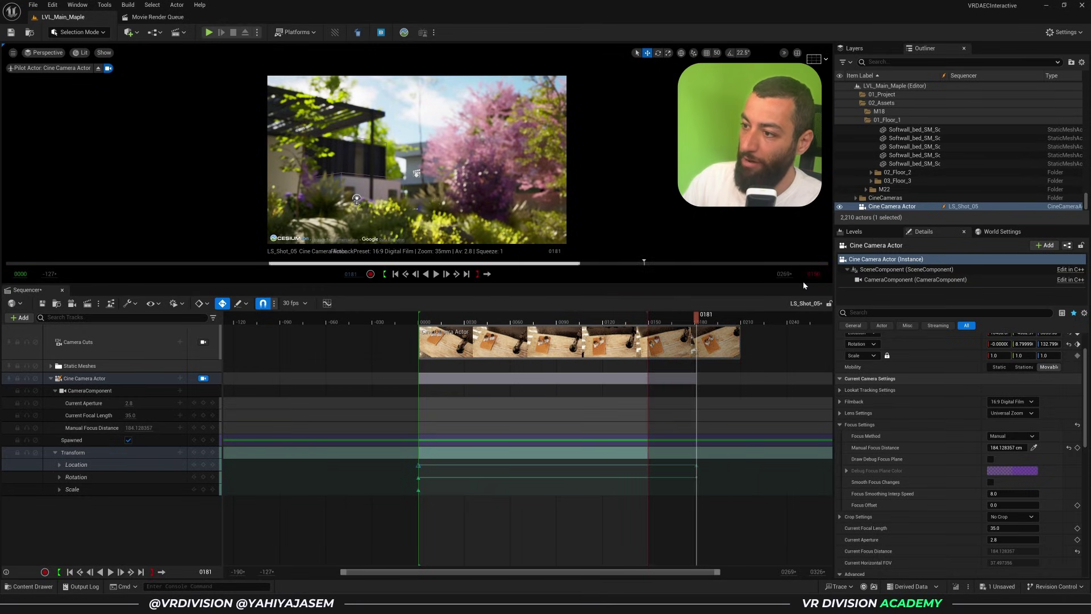
pyautogui.click(697, 380)
pyautogui.moveTo(689, 379); pyautogui.dragTo(642, 378)
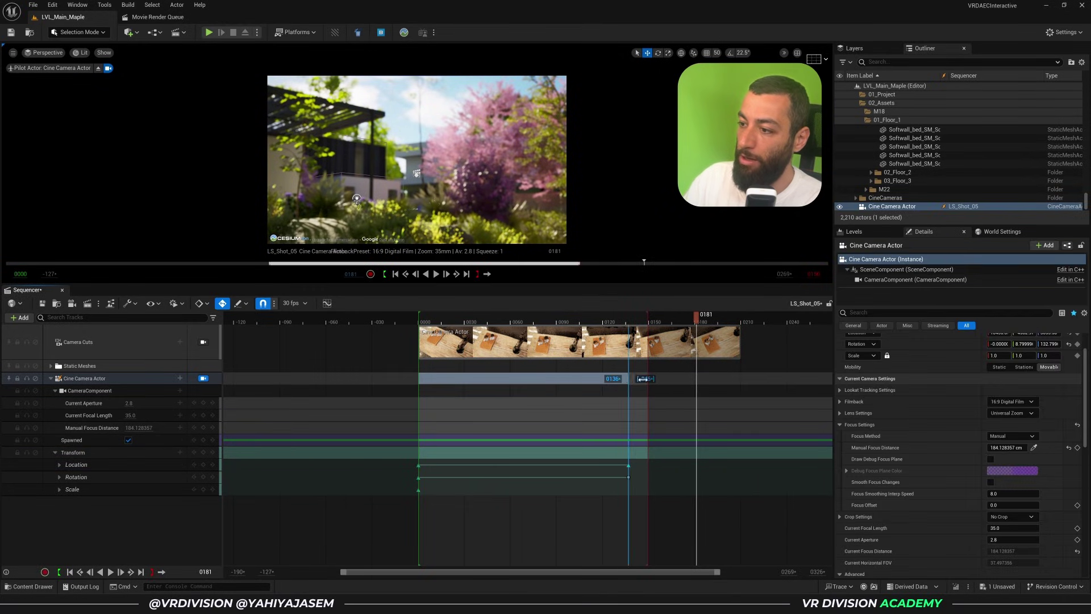
pyautogui.moveTo(740, 342); pyautogui.dragTo(648, 342)
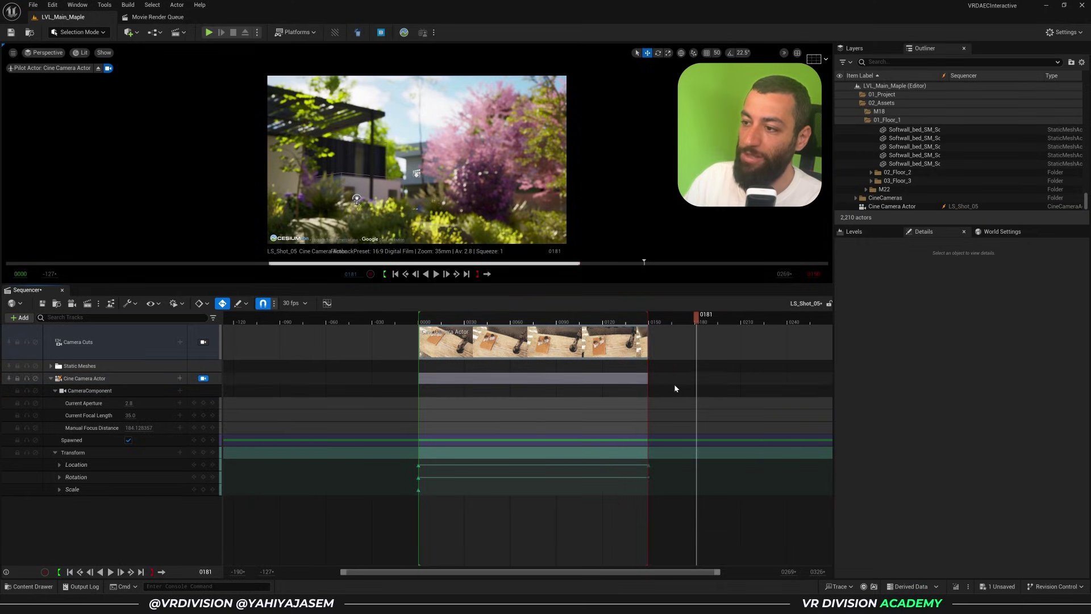
pyautogui.press('space')
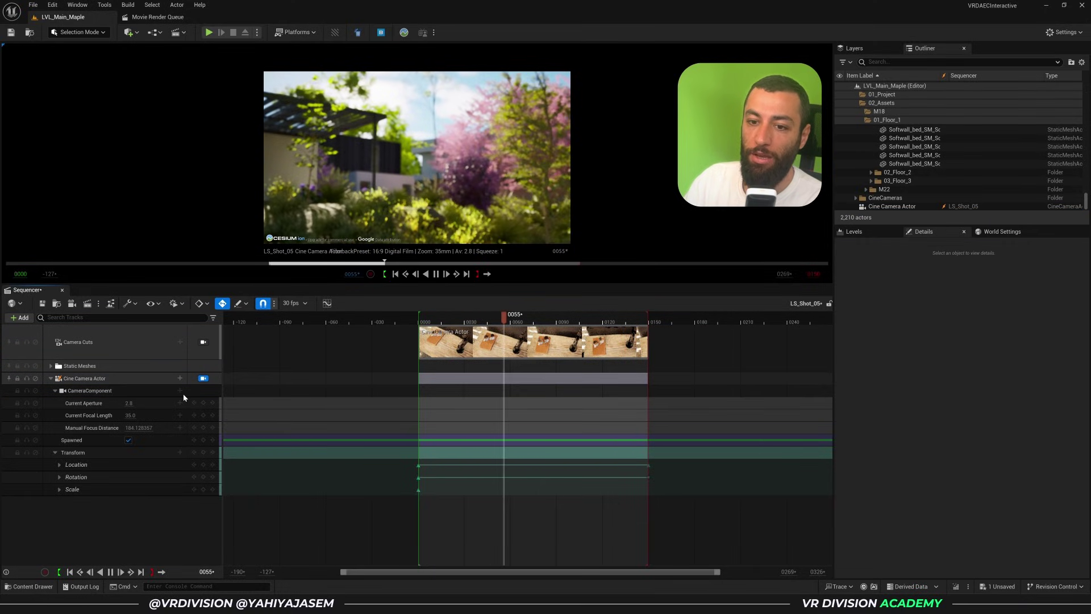
pyautogui.press('space')
# - Set the Cine Camera Actor's manual focus distance to 251014.40625 cm by sampling the distant background, and save the sequence
pyautogui.click(85, 379)
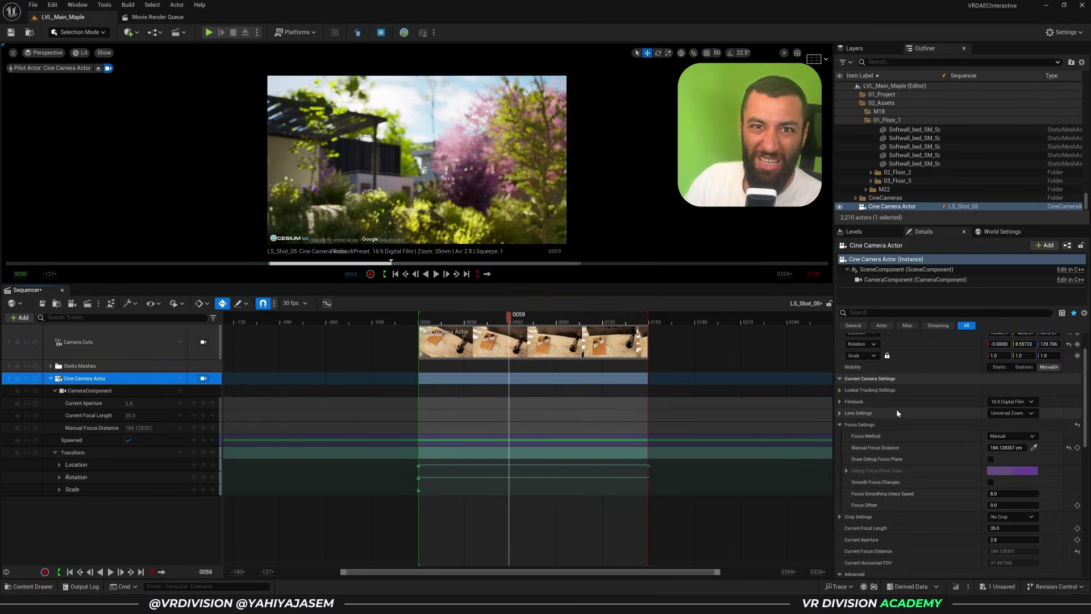
pyautogui.click(1038, 447)
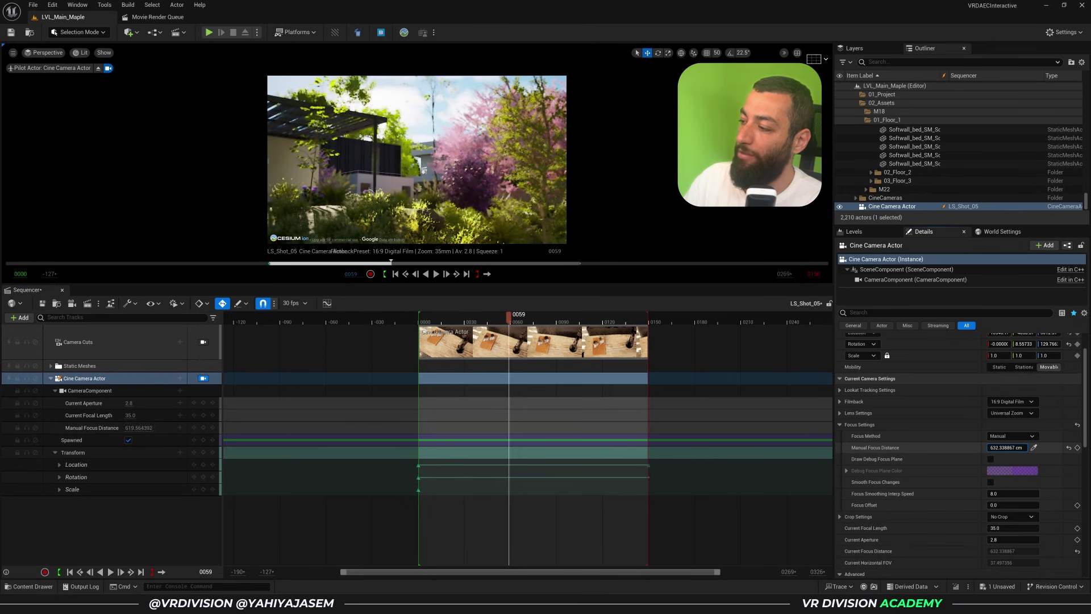
pyautogui.click(384, 133)
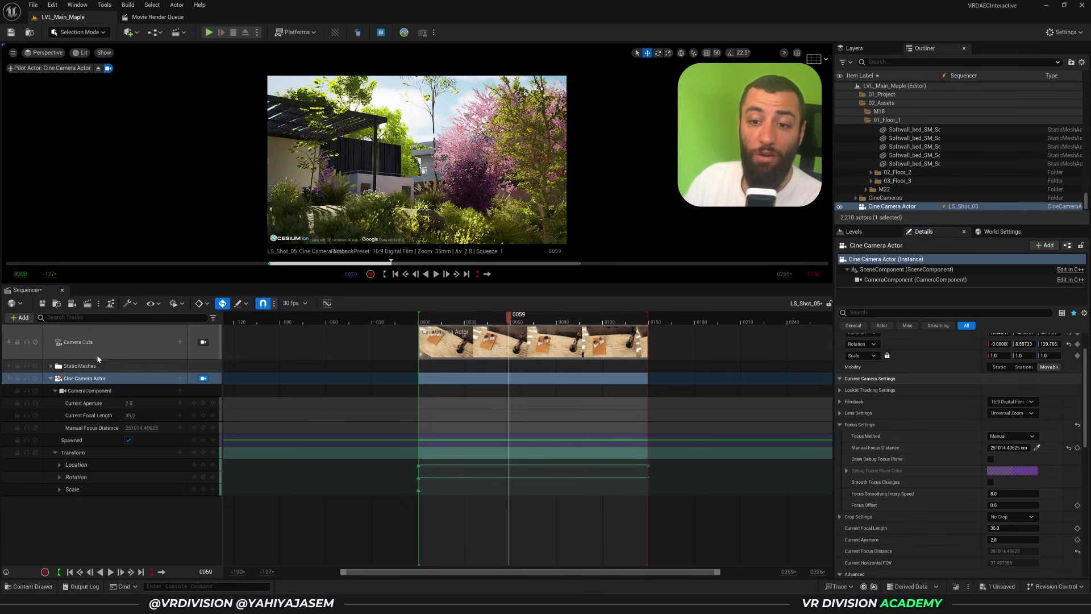
pyautogui.rightClick(66, 381)
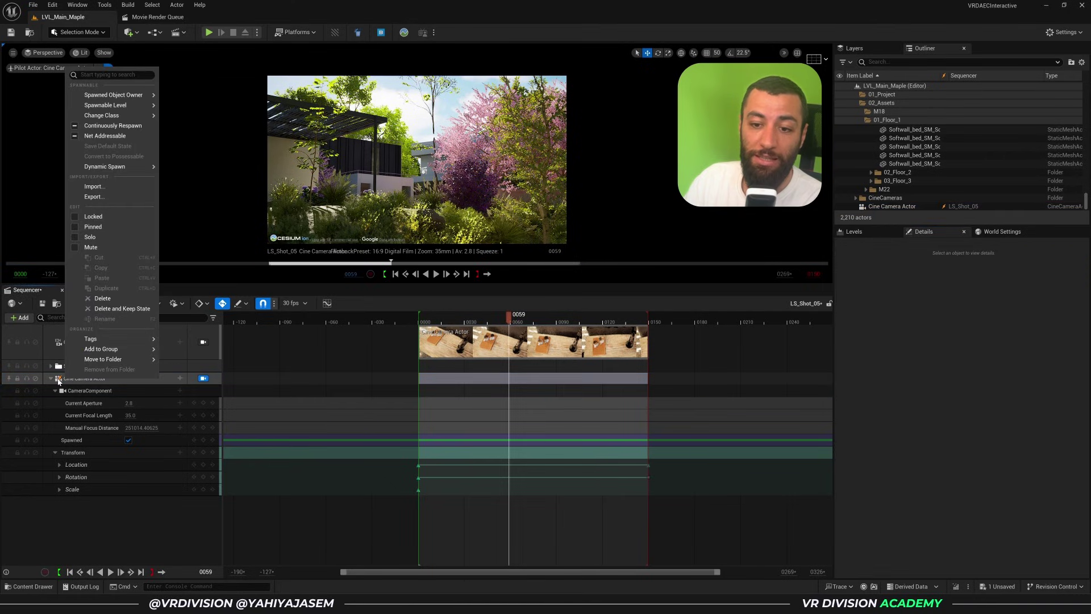
pyautogui.press('Escape')
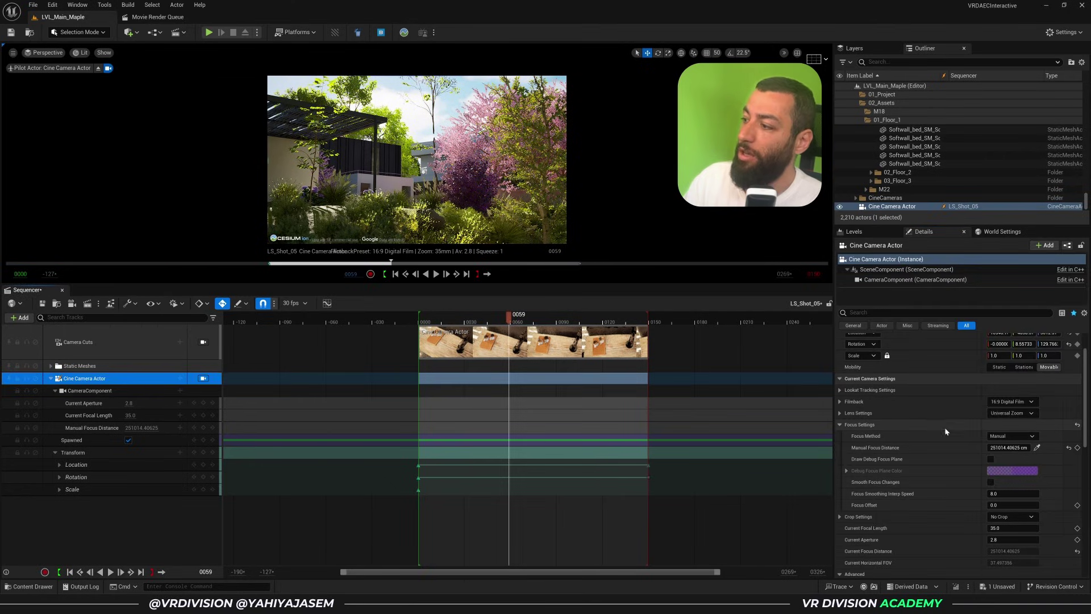
pyautogui.click(1005, 437)
pyautogui.click(1009, 469)
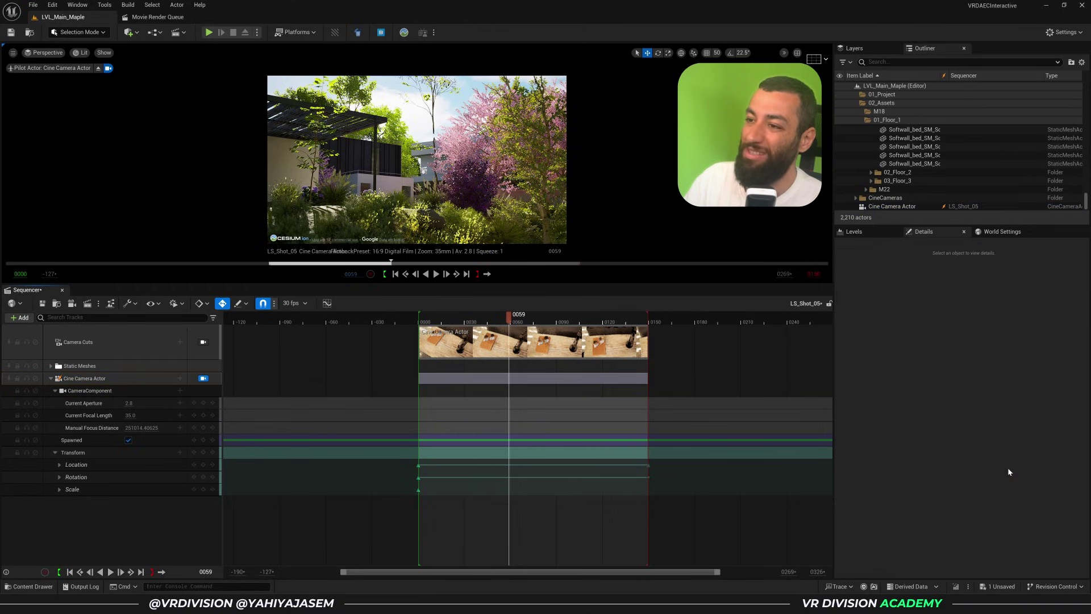
pyautogui.click(43, 303)
pyautogui.click(67, 381)
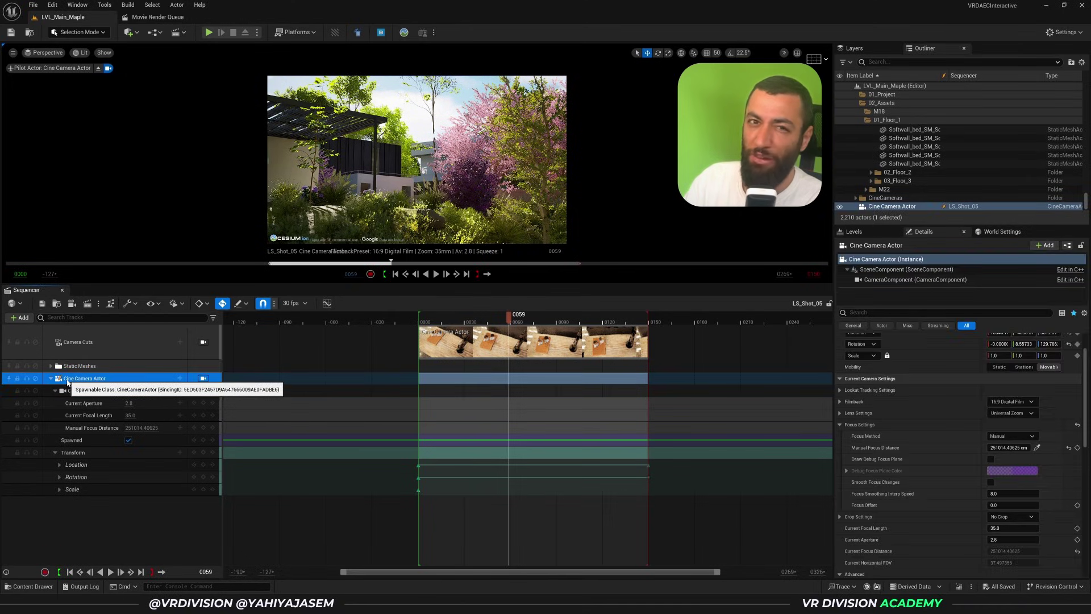
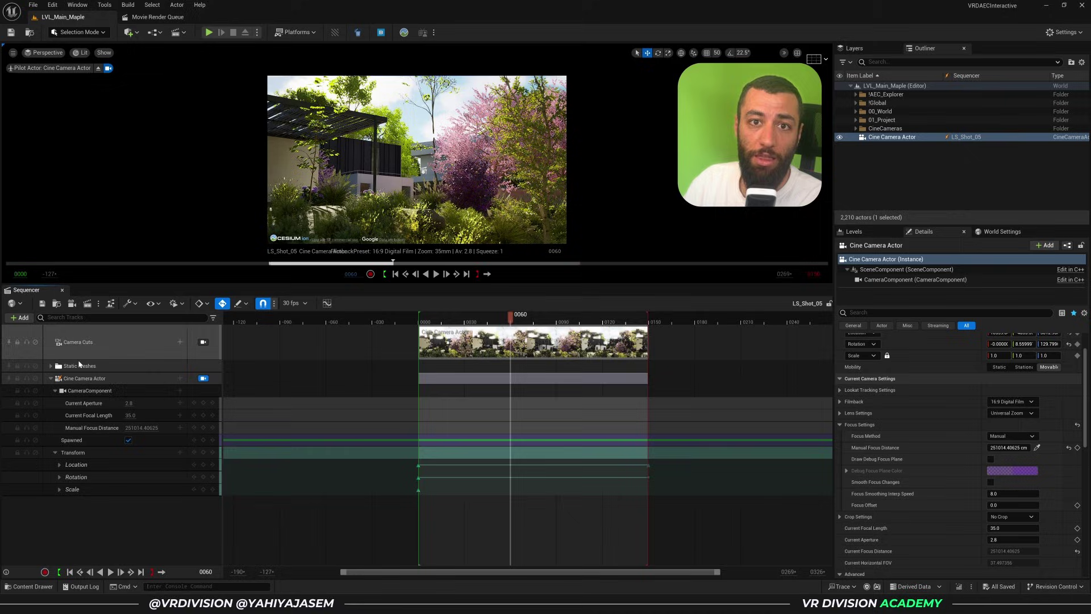
# - Search the level's actors for "sun" and add SunSky to the LS_Shot_05 sequence
pyautogui.click(885, 62)
pyautogui.write('sun')
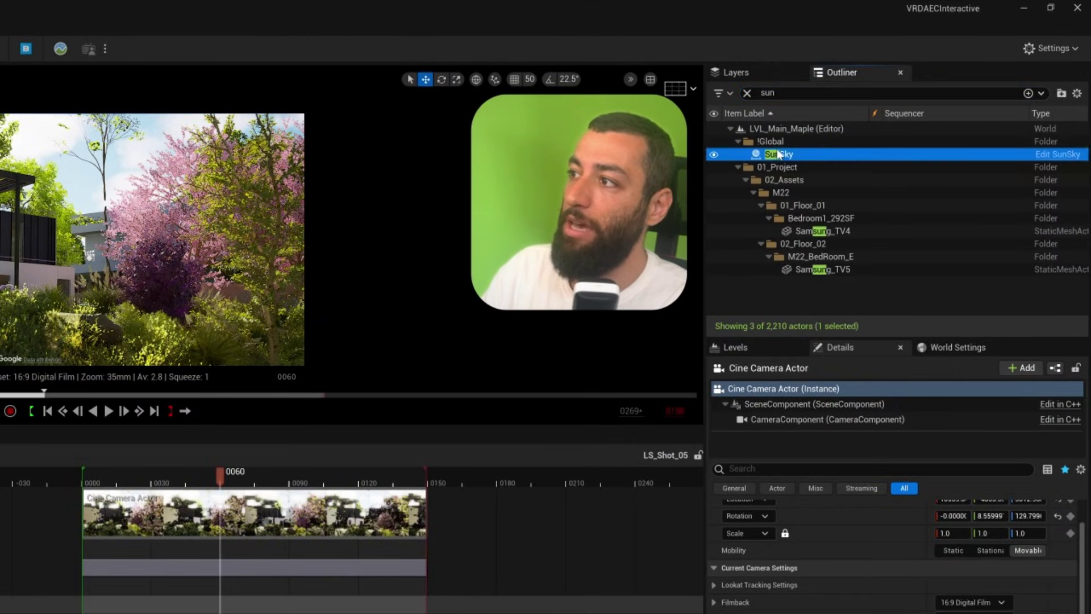
pyautogui.click(776, 155)
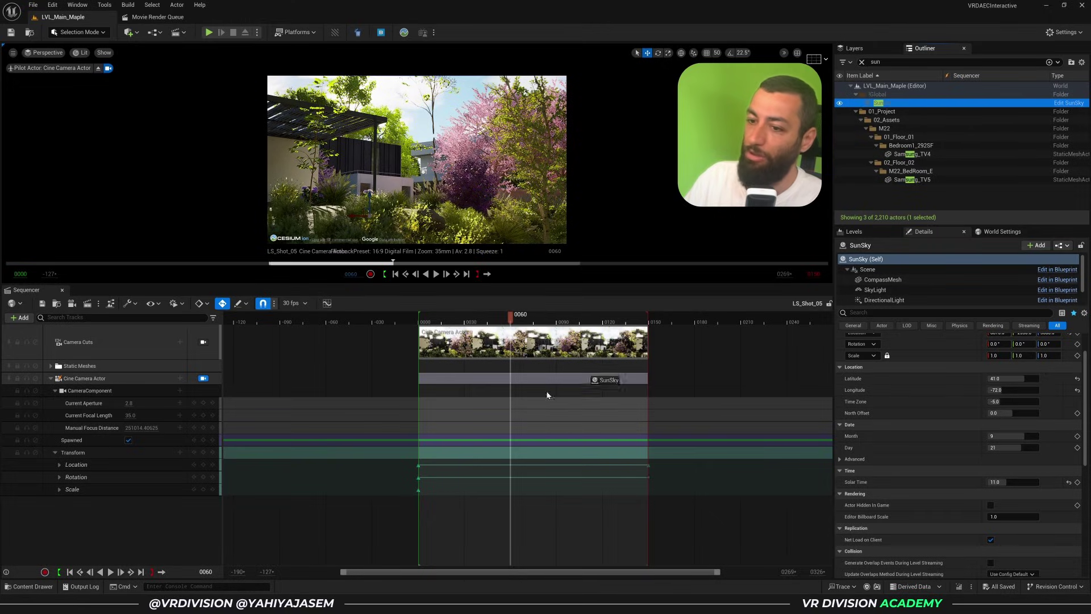
pyautogui.moveTo(547, 395); pyautogui.dragTo(142, 506)
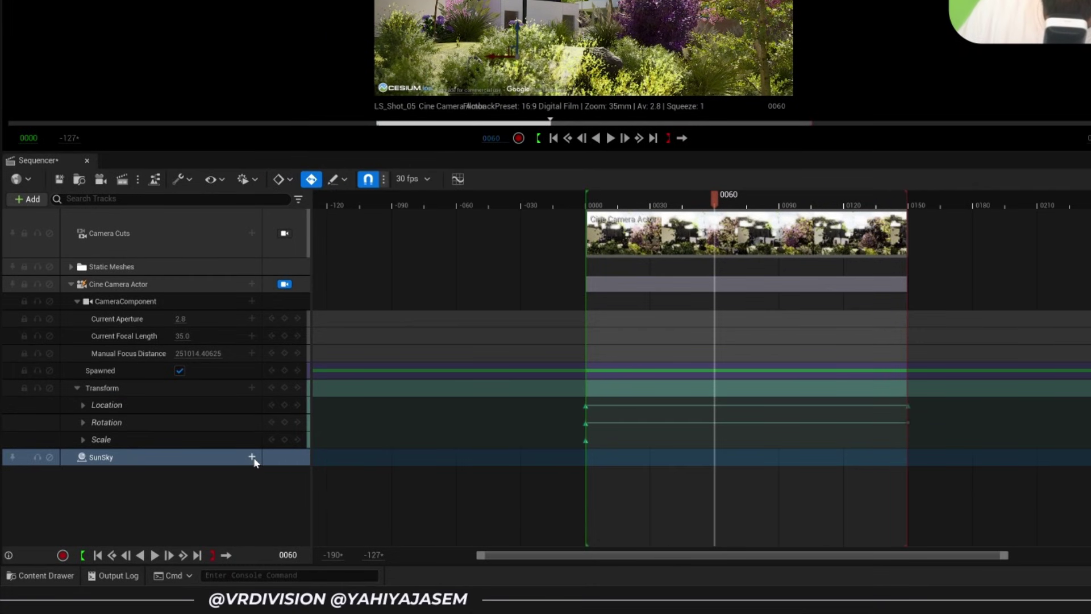
# - Add a Solar Time track to SunSky in the sequence and key it at 7 on frame 0
pyautogui.click(252, 457)
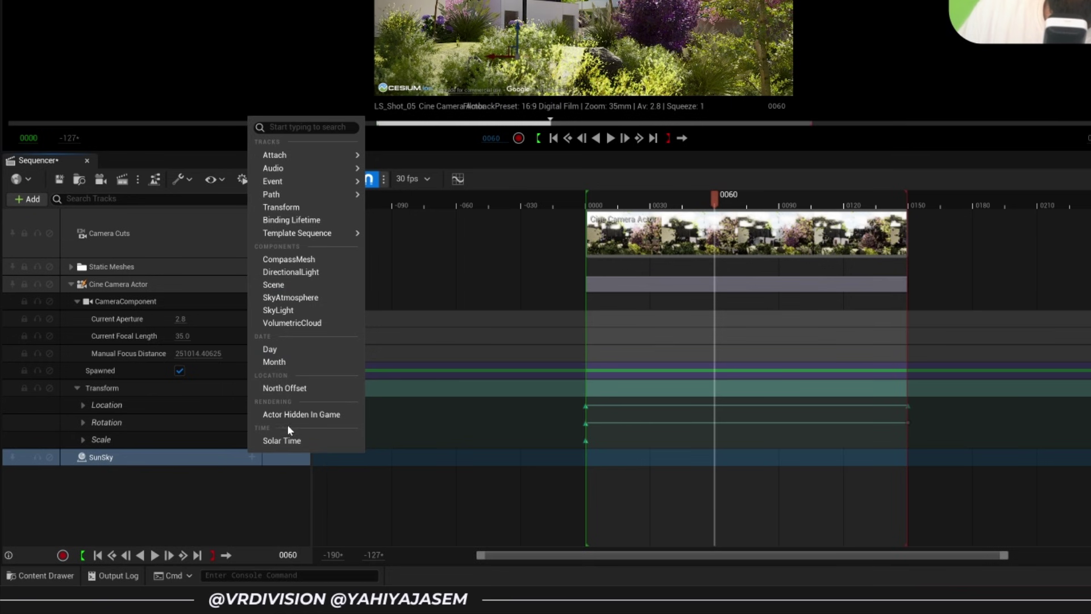
pyautogui.click(308, 444)
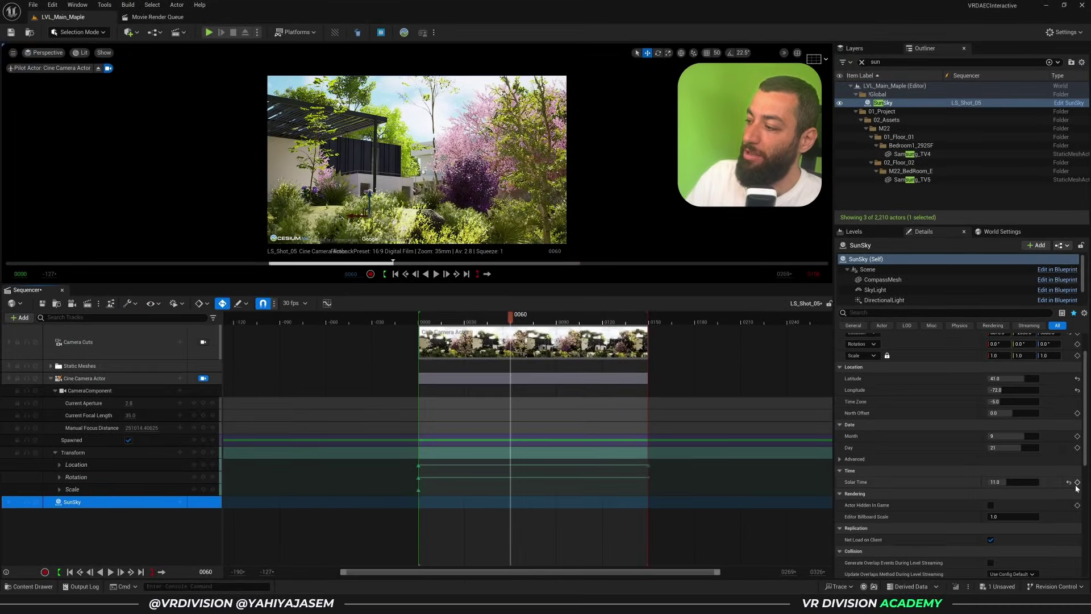
pyautogui.click(1077, 482)
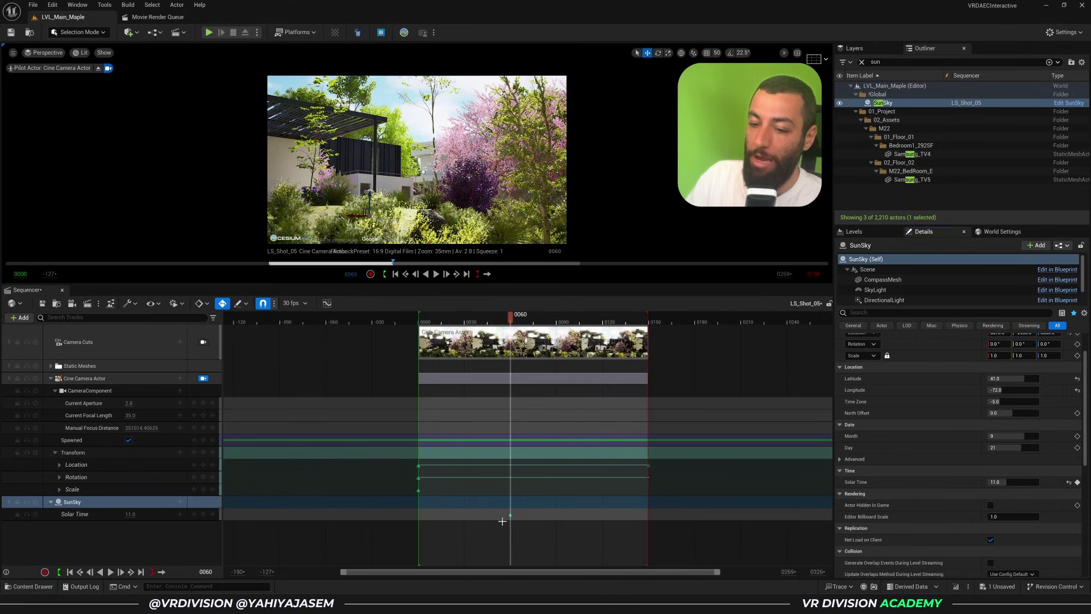
pyautogui.moveTo(510, 514); pyautogui.dragTo(419, 515)
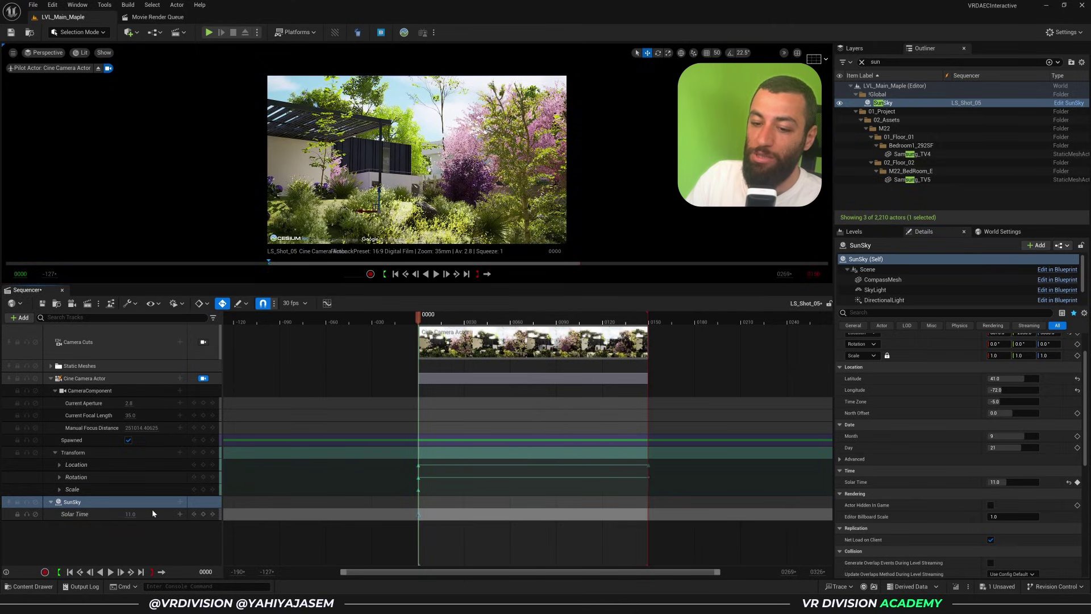
pyautogui.write('7')
pyautogui.press('Return')
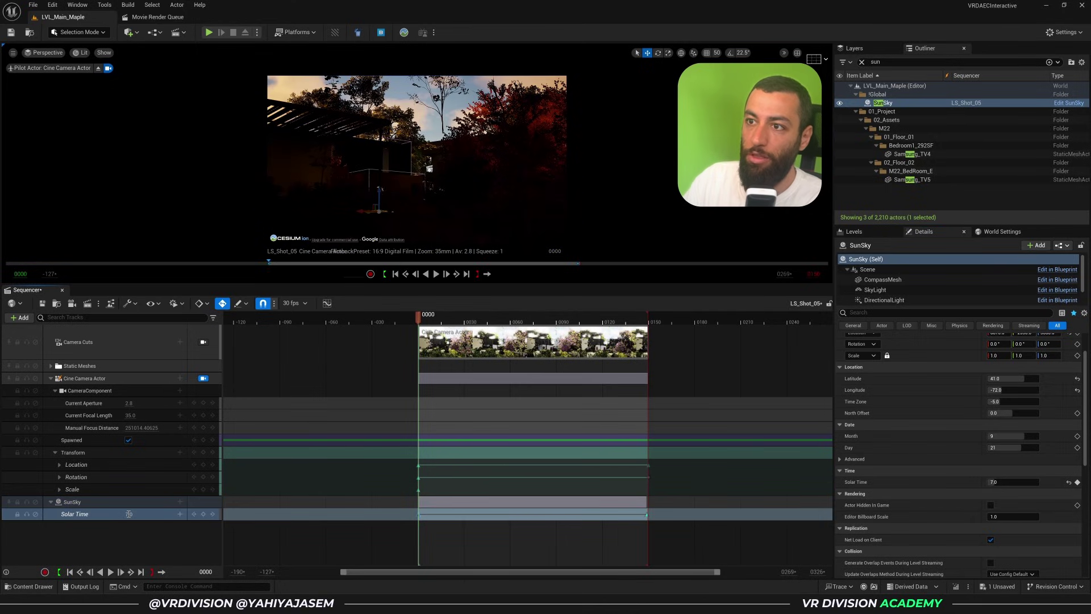
# - Set SunSky's Solar Time to 9 at frame 149 and play back the lighting change
pyautogui.click(646, 514)
pyautogui.click(139, 514)
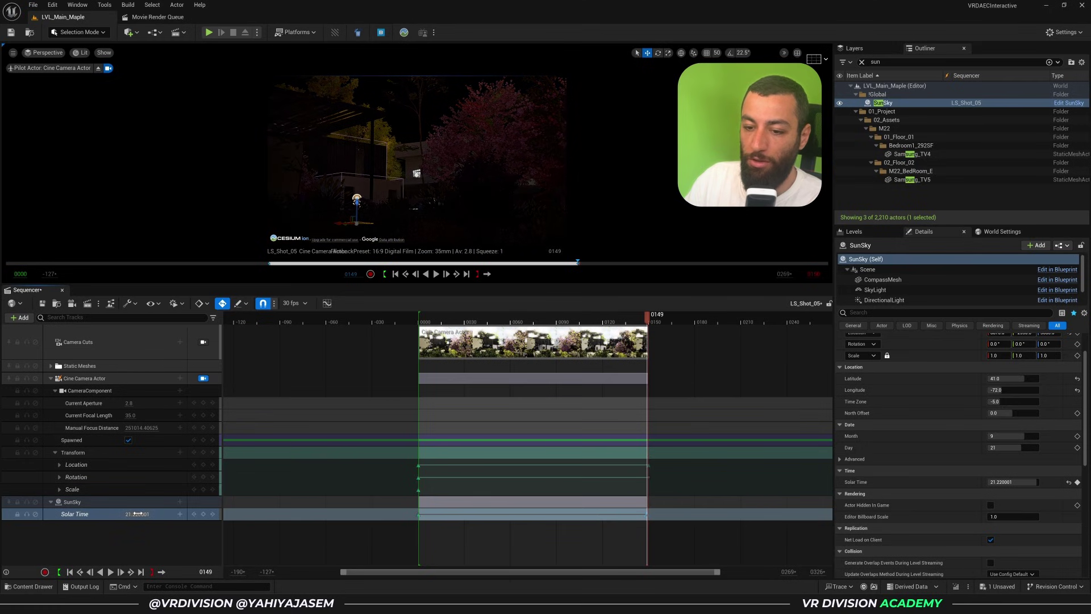
pyautogui.write('9')
pyautogui.press('Return')
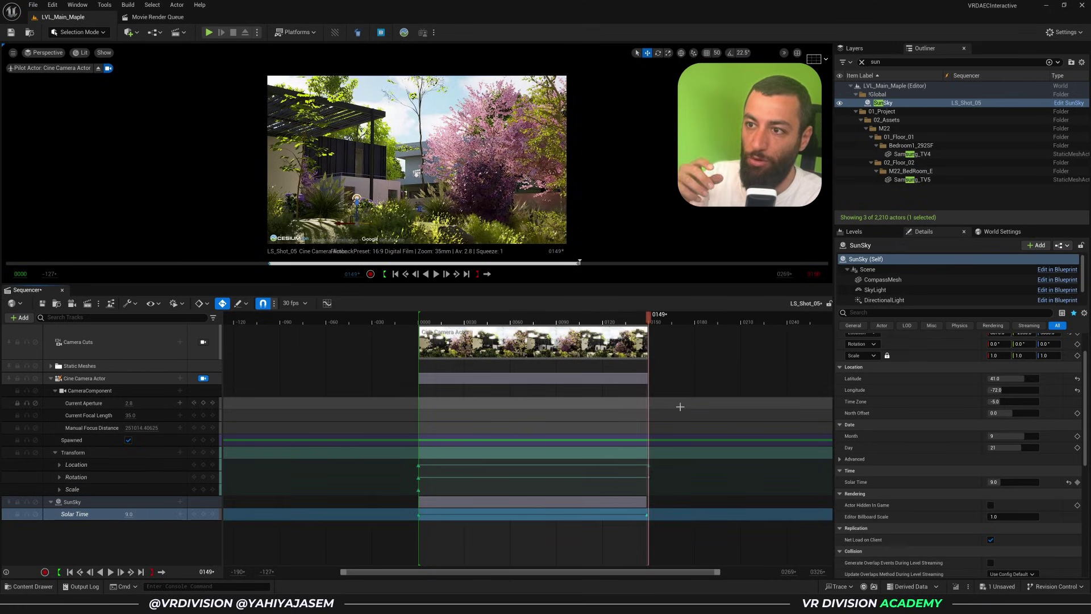
pyautogui.press('space')
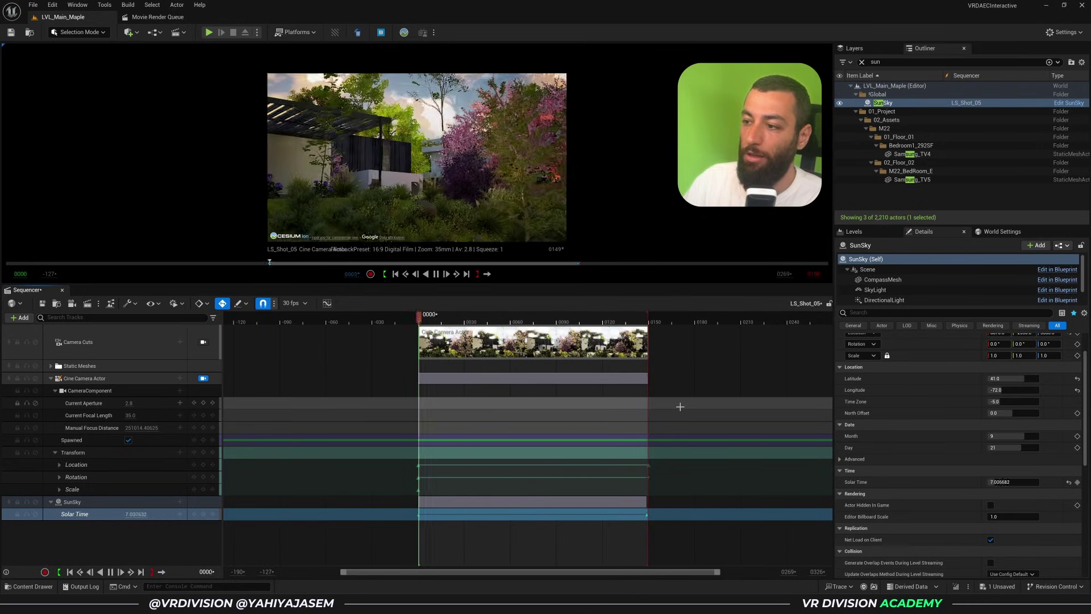
pyautogui.press('space')
# - Set SunSky's Solar Time to 21 at frame 149 and play back the day-to-night transition
pyautogui.click(646, 515)
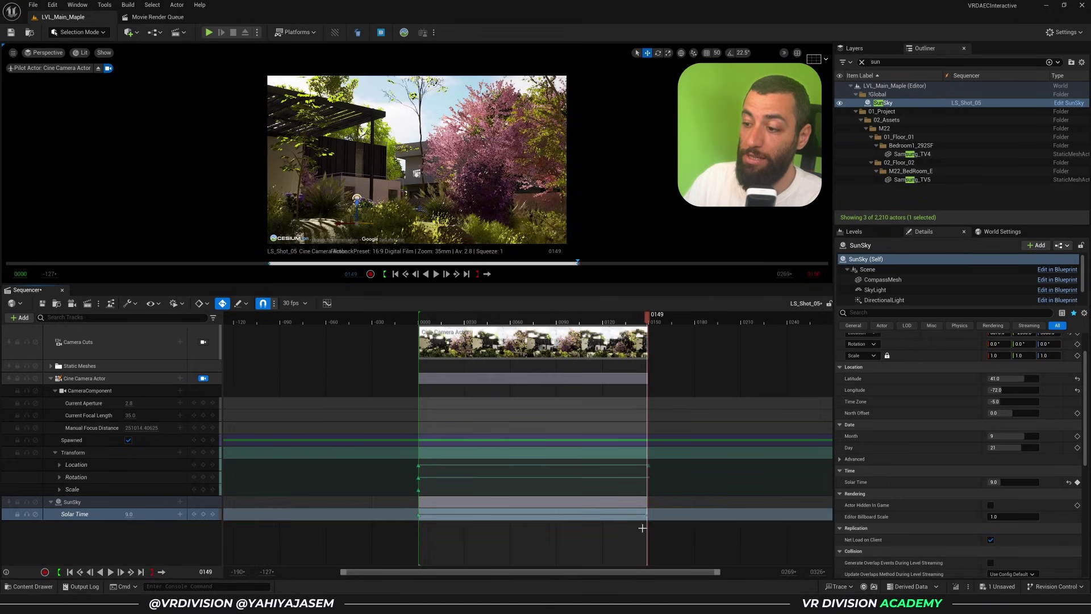
pyautogui.click(129, 514)
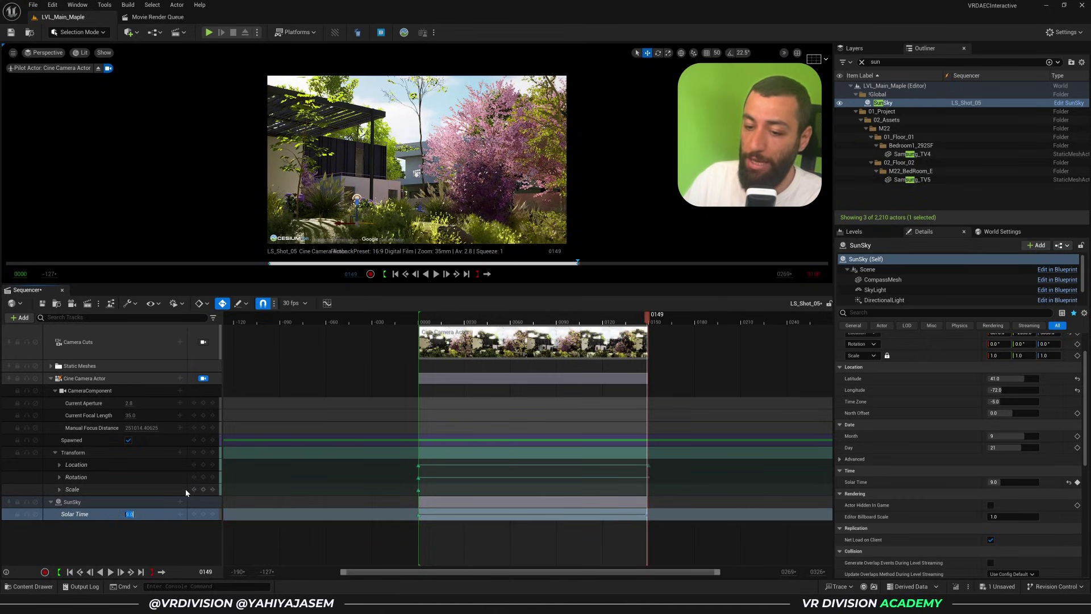
pyautogui.write('21')
pyautogui.press('Return')
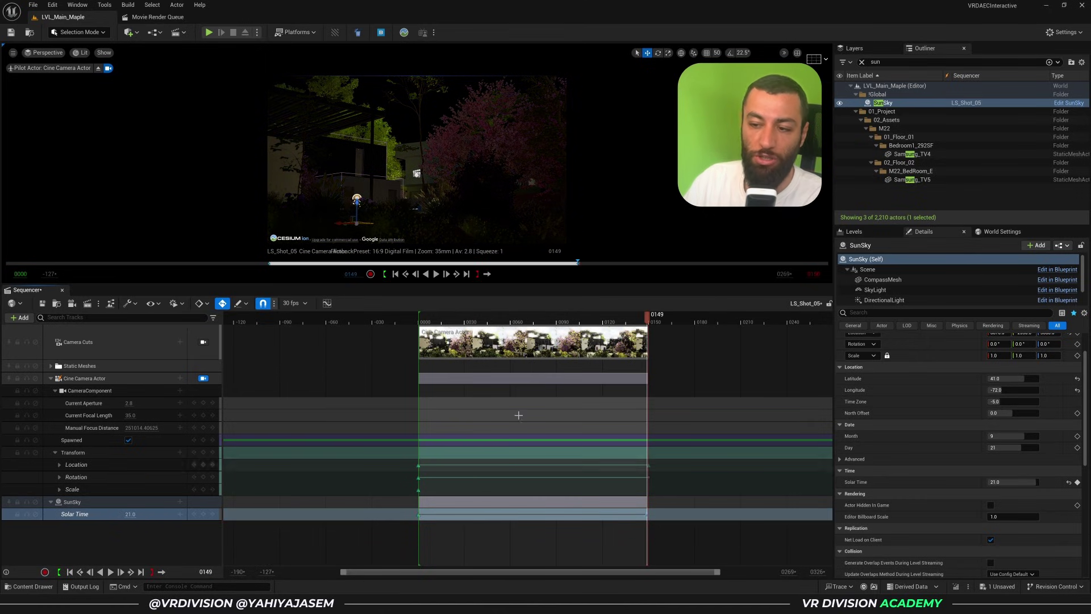
pyautogui.press('space')
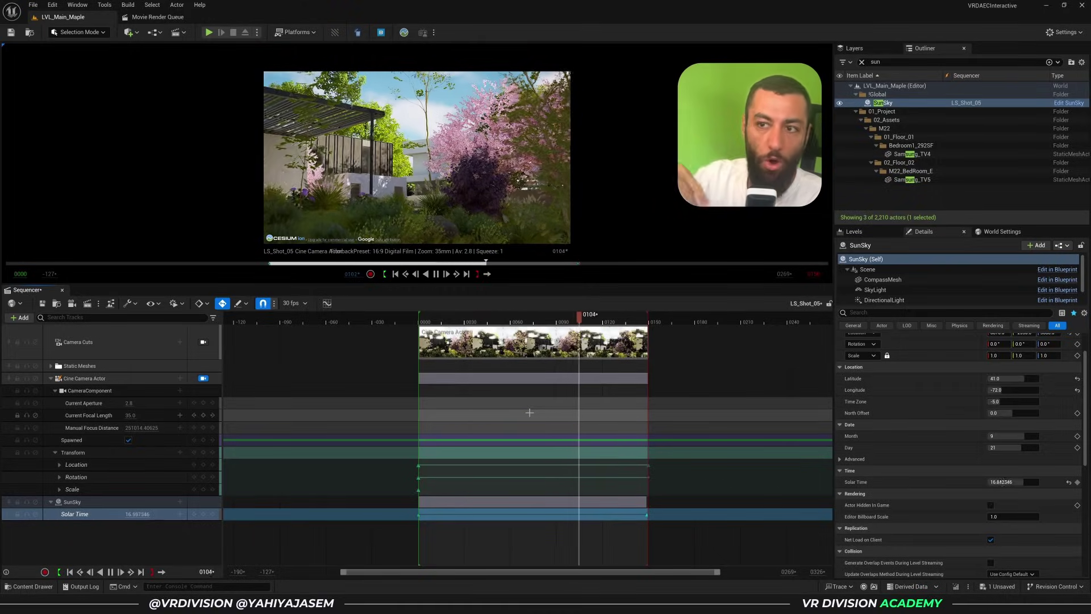
# - Try extending the Camera Cuts section well past the shot's end frame, and undo that resize
pyautogui.keyDown('ctrl'); pyautogui.scroll(-2, 637, 359); pyautogui.keyUp('ctrl')
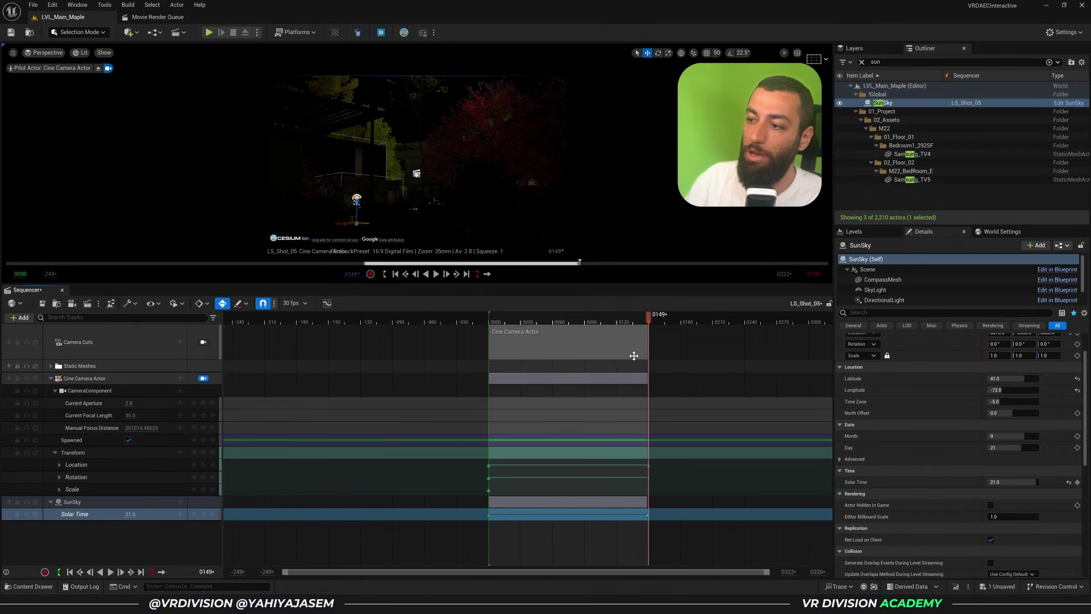
pyautogui.moveTo(646, 348); pyautogui.dragTo(791, 352)
pyautogui.hotkey('ctrl', 'z')
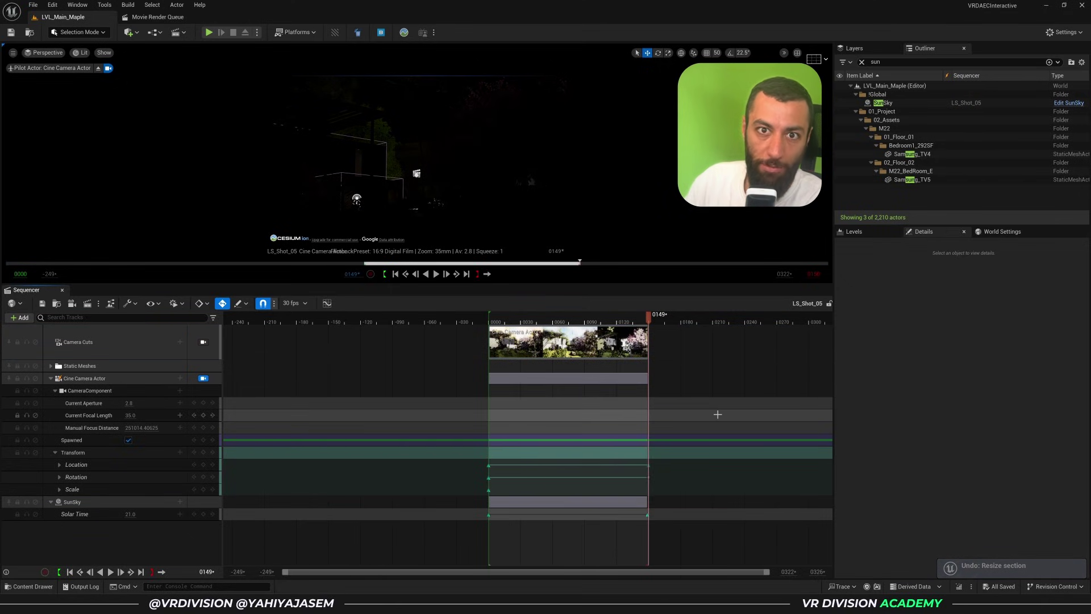
# - Look up the Sun Position Calculator plugin by searching for "sun po", and view the actors available to add to the level
pyautogui.click(52, 5)
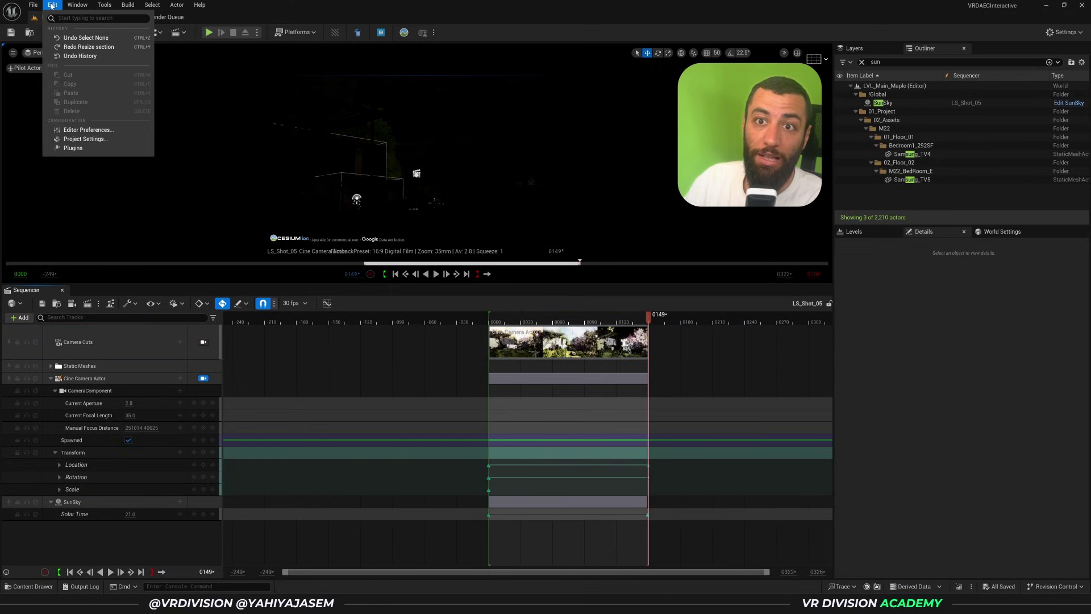
pyautogui.click(104, 149)
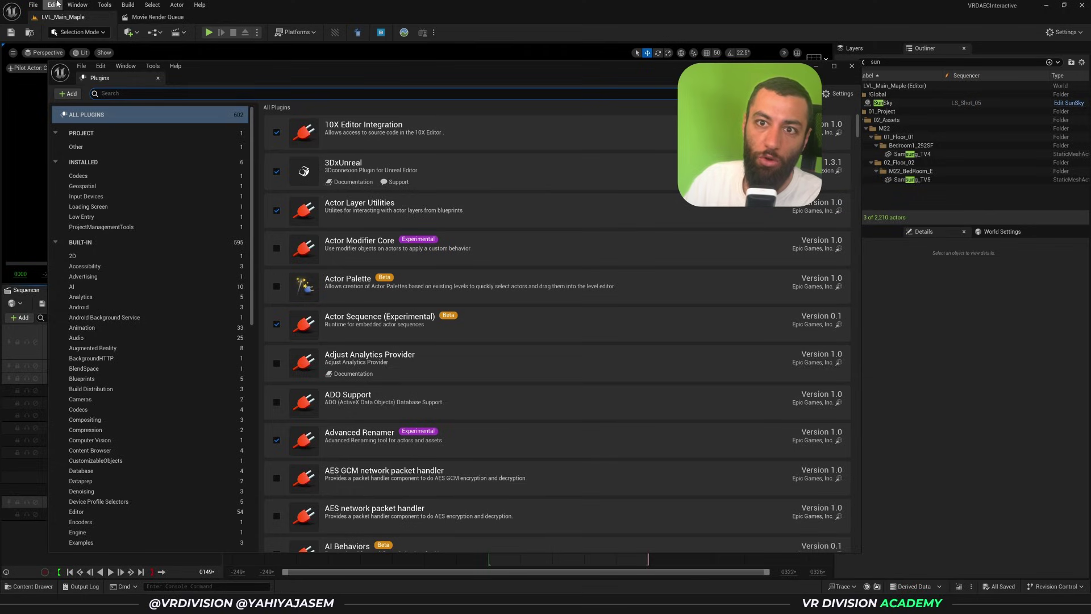
pyautogui.click(52, 5)
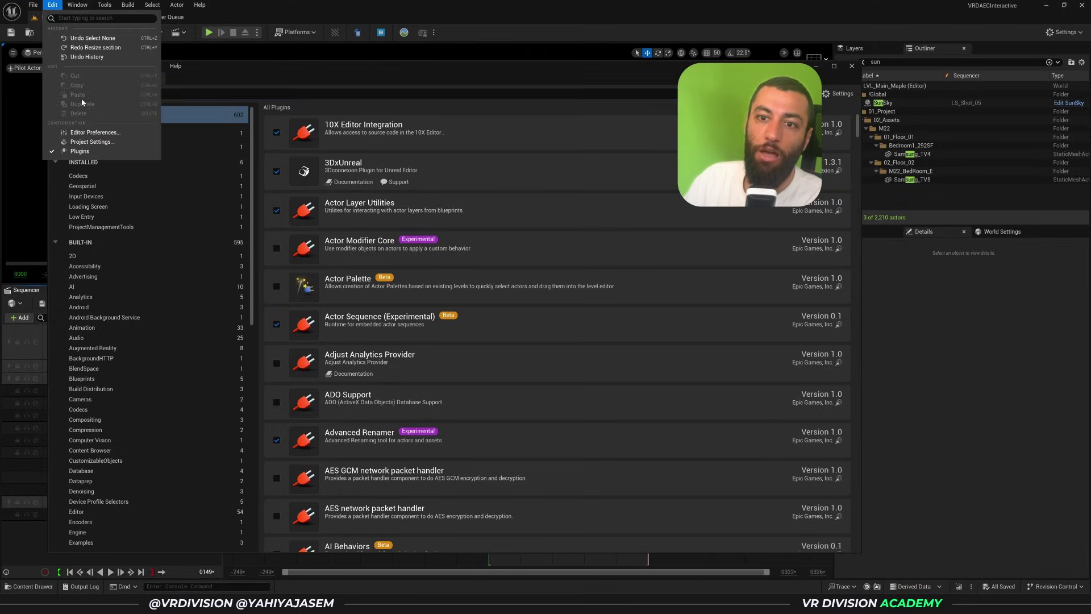
pyautogui.click(283, 94)
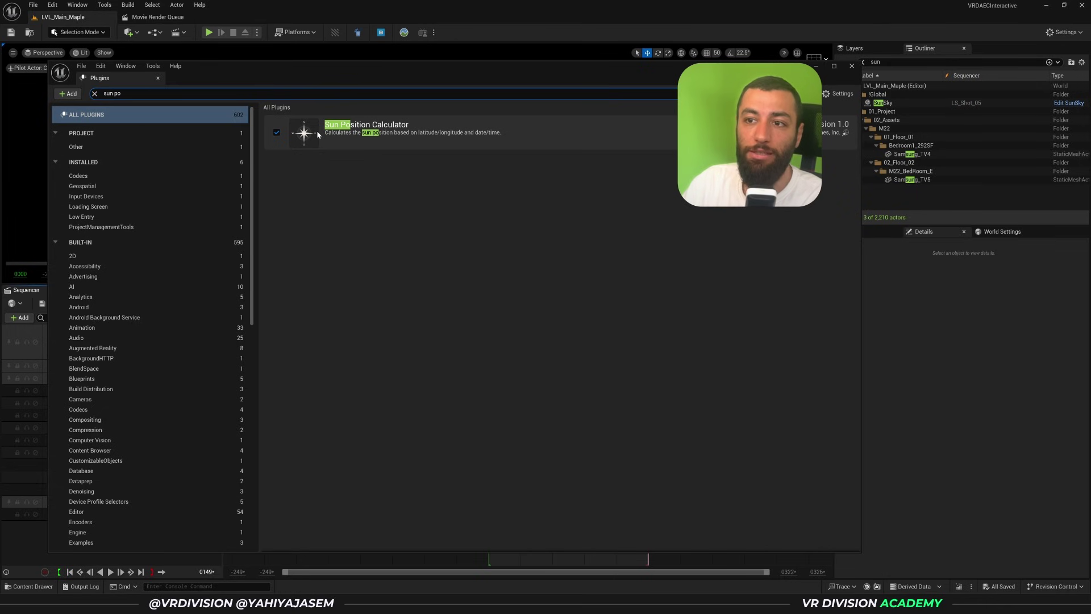
pyautogui.middleClick(112, 76)
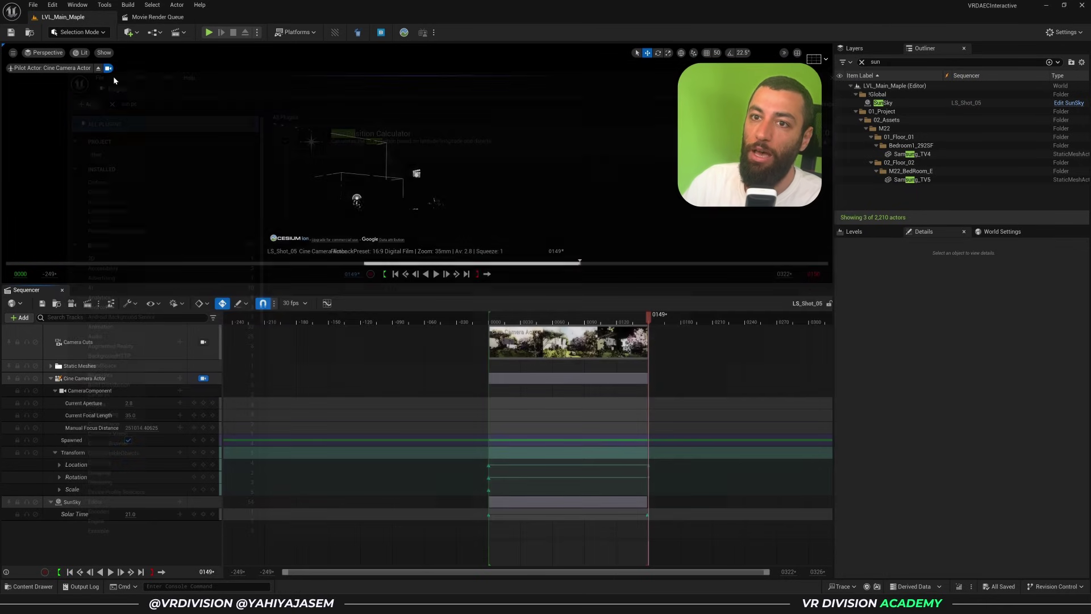
pyautogui.click(138, 33)
pyautogui.moveTo(165, 141)
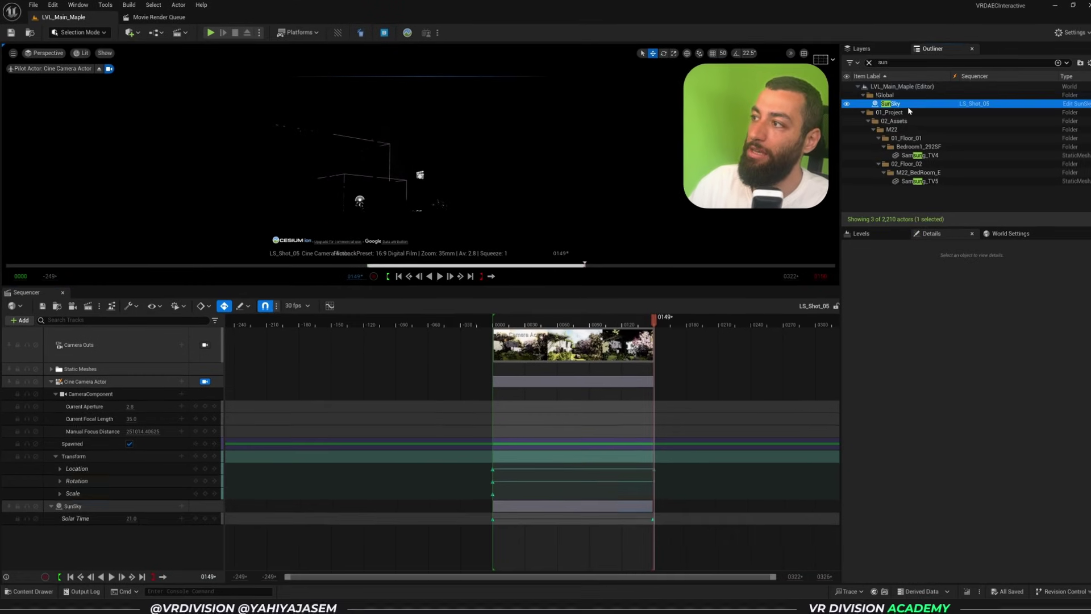
pyautogui.click(908, 107)
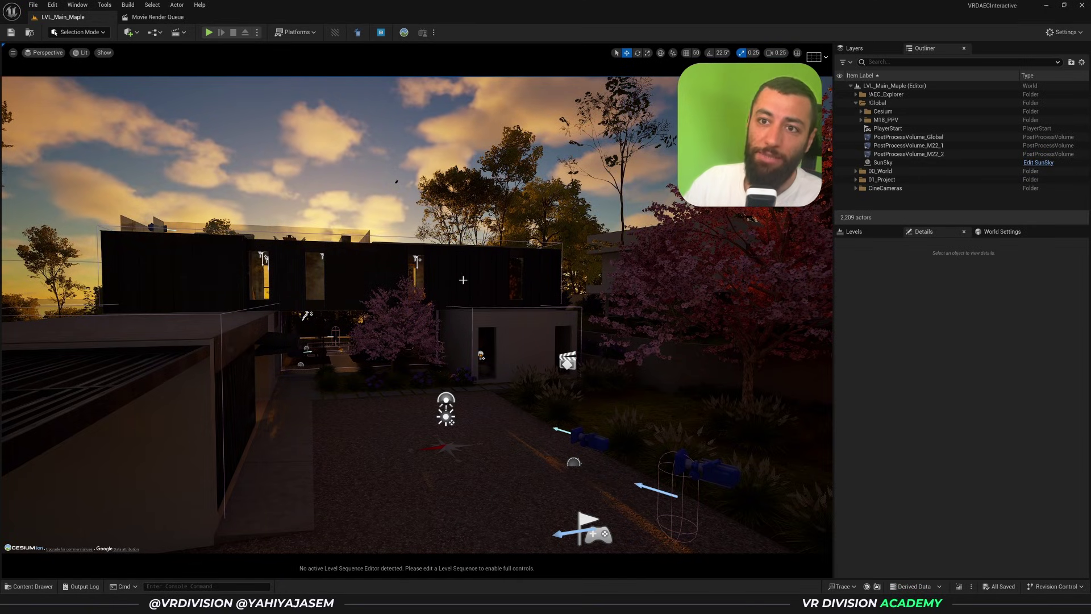
# - Open the Movie Render Queue as an enlarged floating window and locate the LS_Shot_01 job's sequence in the Content Browser
pyautogui.click(77, 5)
pyautogui.moveTo(146, 40)
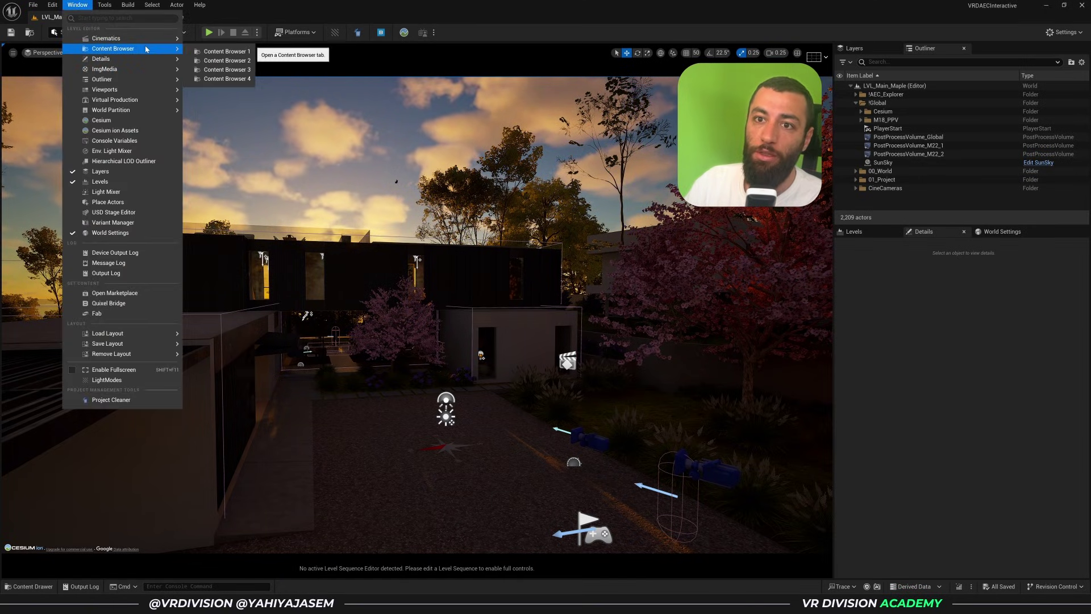
pyautogui.click(230, 49)
pyautogui.moveTo(154, 28); pyautogui.dragTo(279, 155)
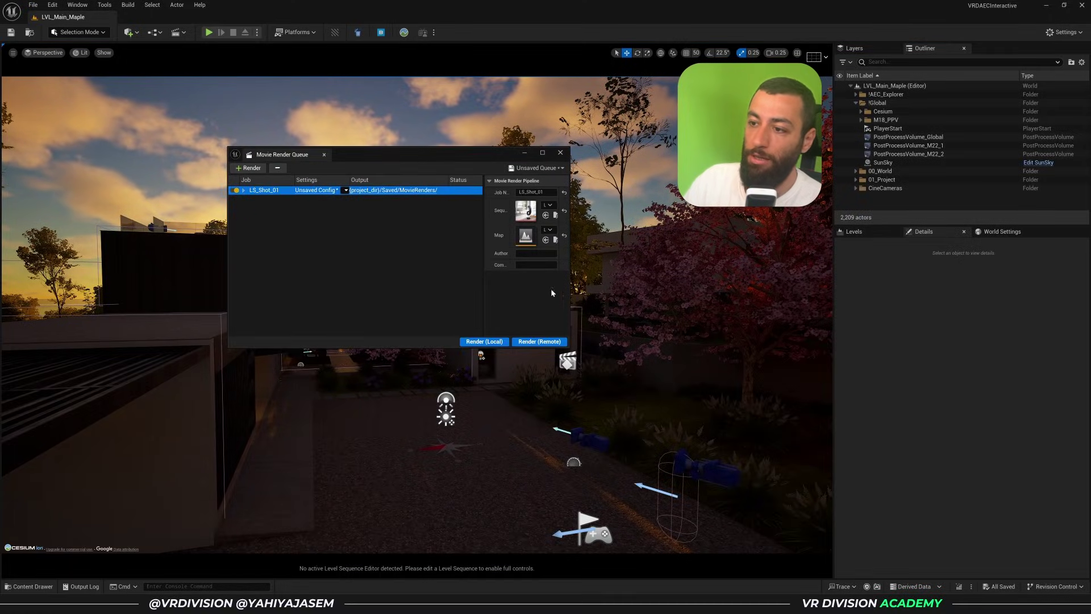
pyautogui.moveTo(569, 347); pyautogui.dragTo(667, 415)
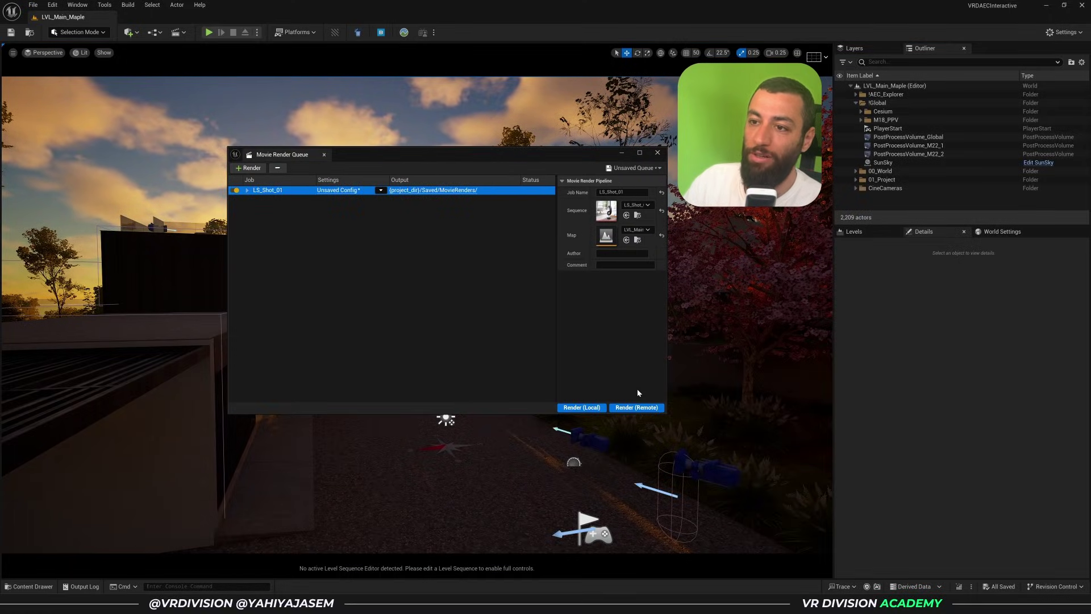
pyautogui.click(377, 229)
pyautogui.click(272, 192)
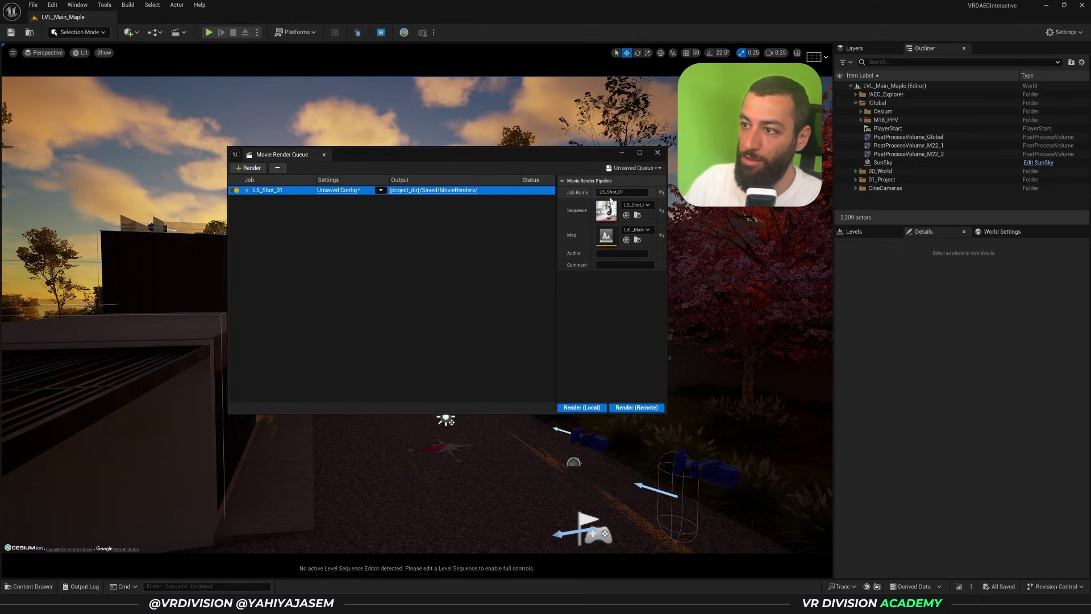
pyautogui.click(637, 215)
# - Queue LS_Shot_01 through LS_Shot_05, assigning 1080p_Draft to the first LS_Shot_01, LS_Shot_02 and LS_Shot_03, and 1080p_FinalTest to the second LS_Shot_01
pyautogui.keyDown('shift'); pyautogui.click(756, 364); pyautogui.keyUp('shift')
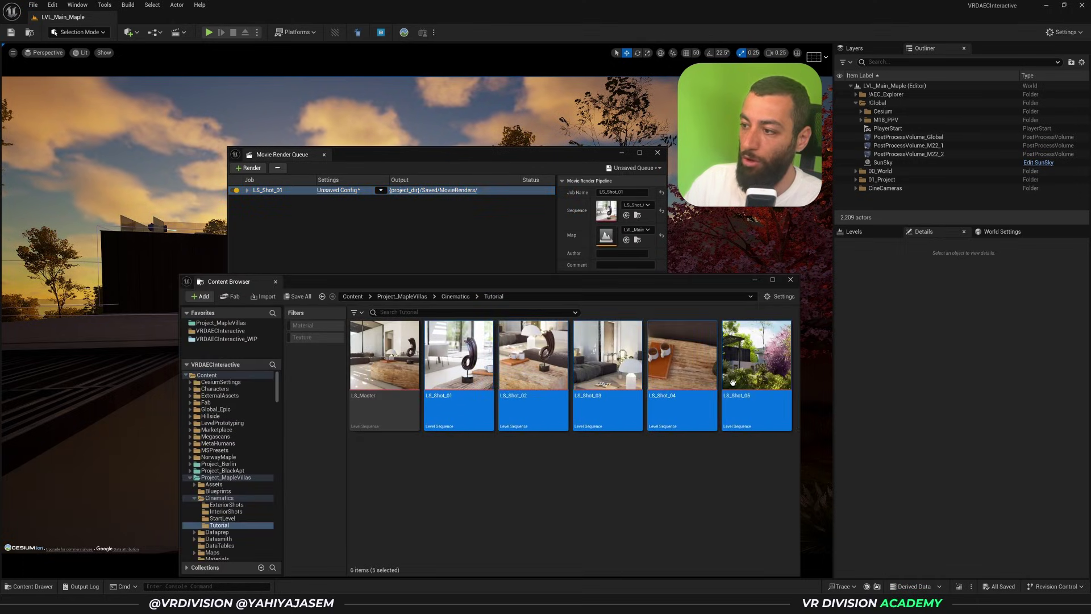
pyautogui.moveTo(756, 363); pyautogui.dragTo(378, 253)
pyautogui.click(381, 190)
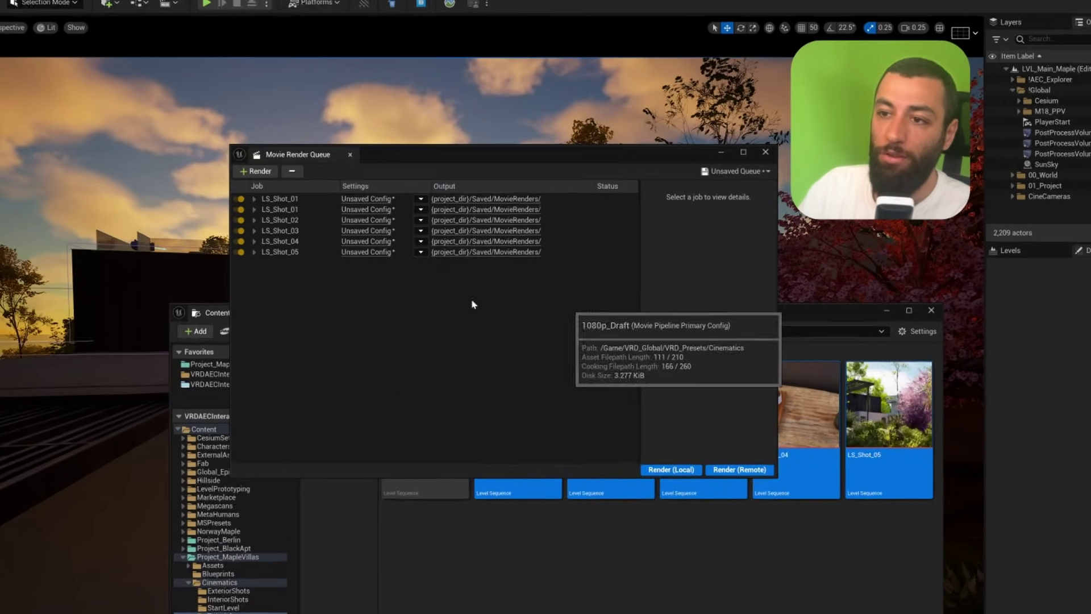
pyautogui.click(415, 273)
pyautogui.click(381, 198)
pyautogui.click(471, 311)
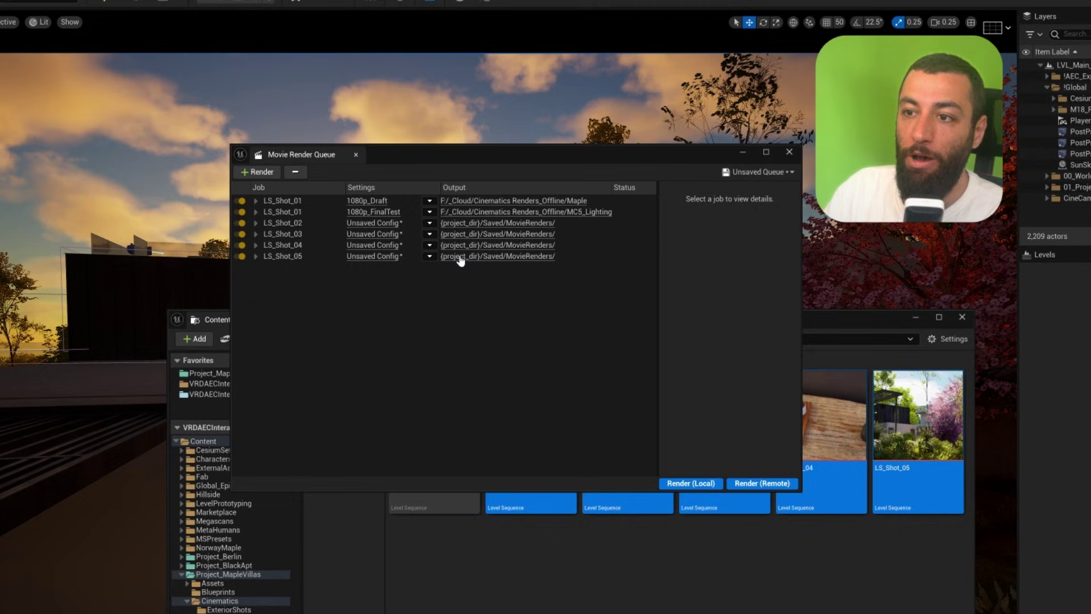
pyautogui.click(429, 222)
pyautogui.click(510, 335)
pyautogui.click(430, 234)
pyautogui.click(521, 344)
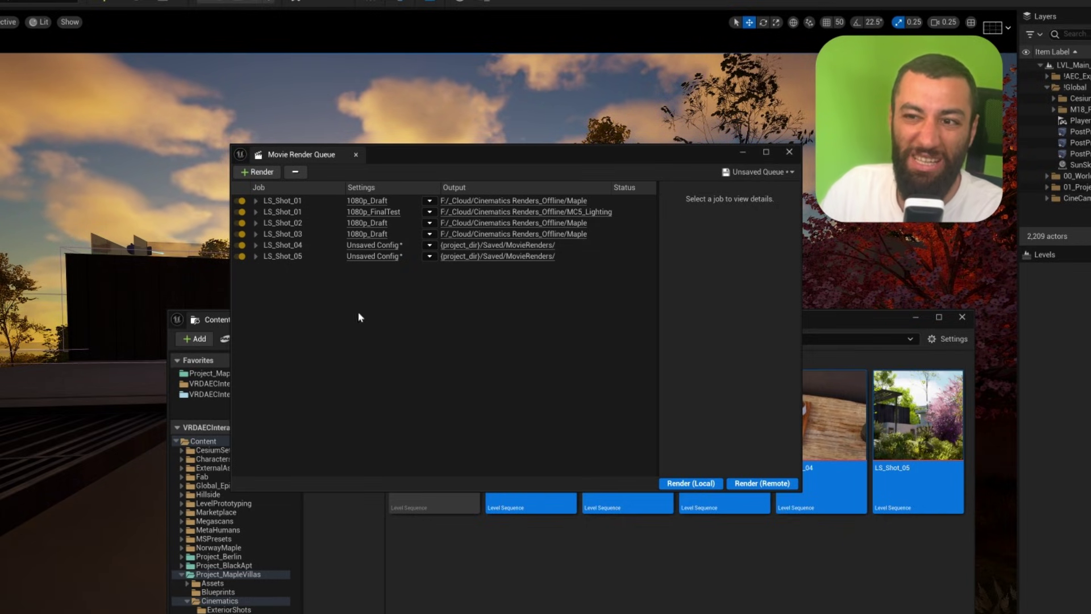
# - Delete every render job except the first LS_Shot_01 from the queue
pyautogui.click(287, 256)
pyautogui.keyDown('shift'); pyautogui.click(295, 215); pyautogui.keyUp('shift')
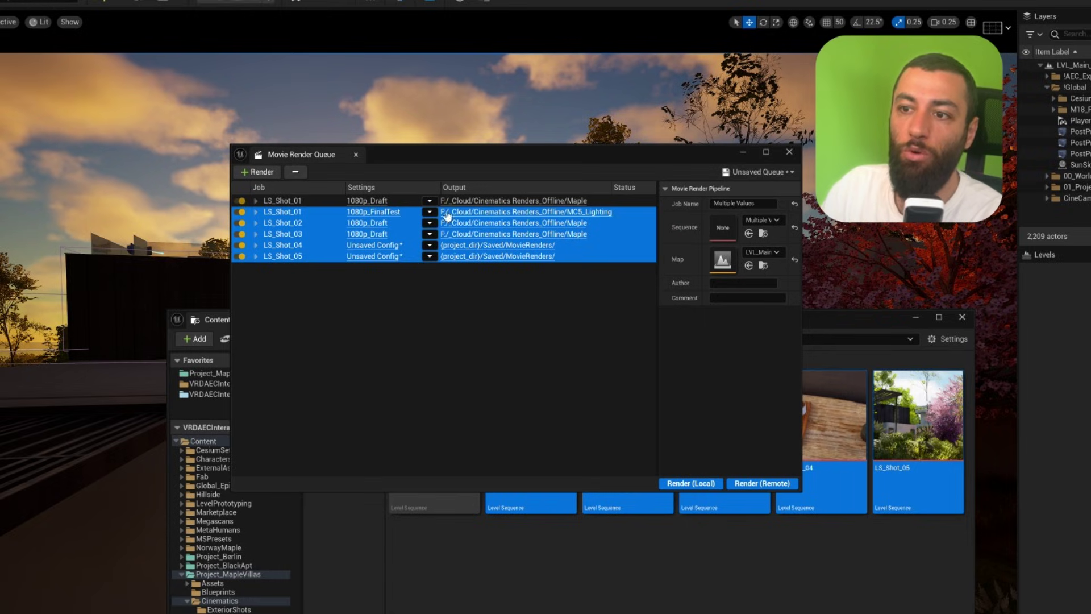
pyautogui.press('Delete')
# - Assign the 4k_Final preset to the LS_Shot_01 job and add LS_Shot_02 through LS_Shot_05 to the queue
pyautogui.click(430, 201)
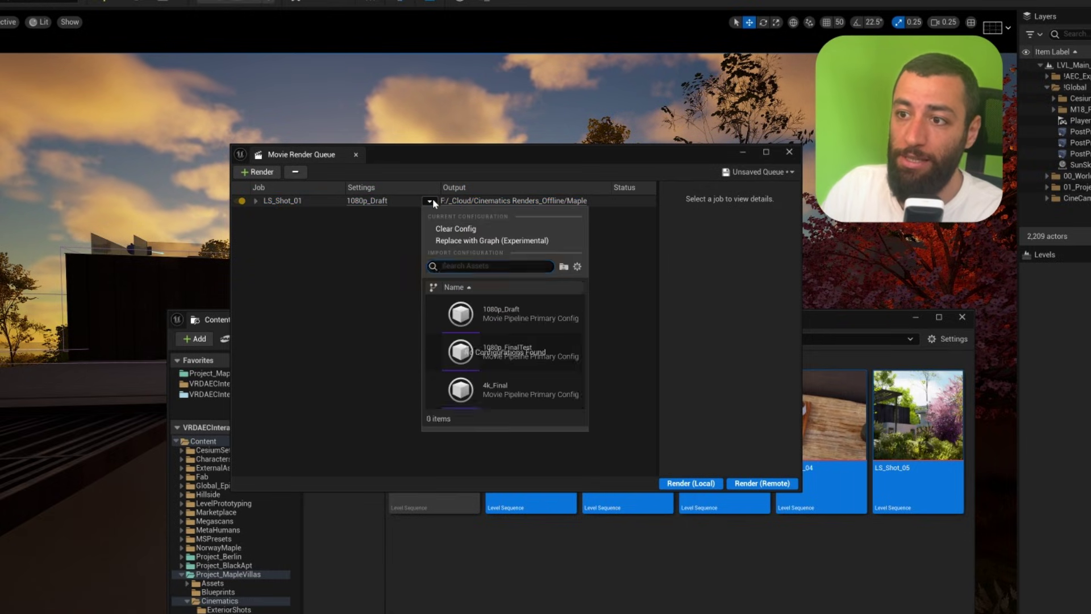
pyautogui.scroll(-2, 494, 355)
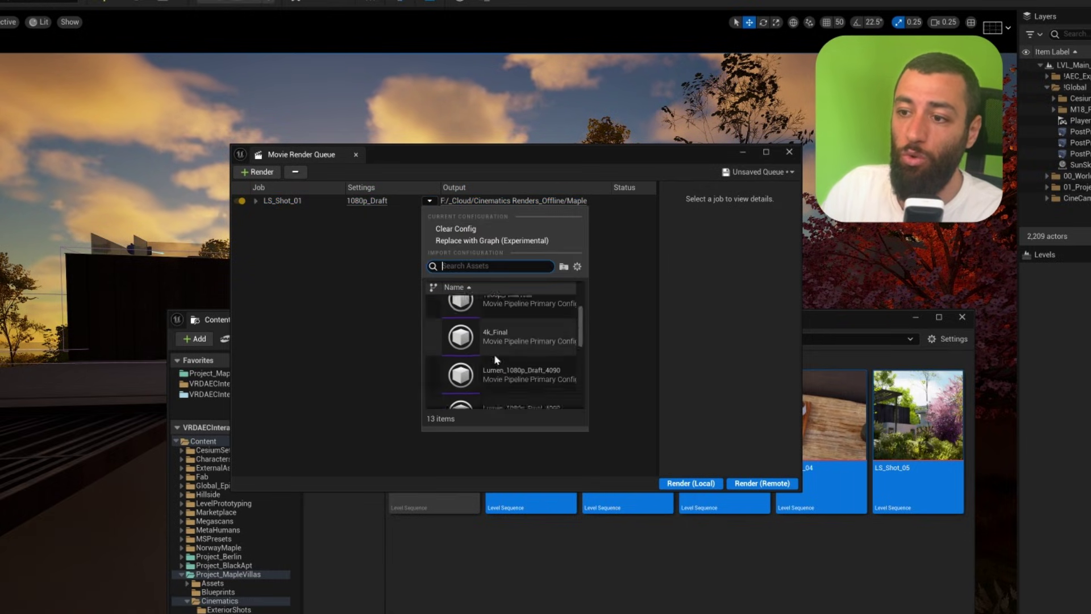
pyautogui.click(528, 356)
pyautogui.click(521, 557)
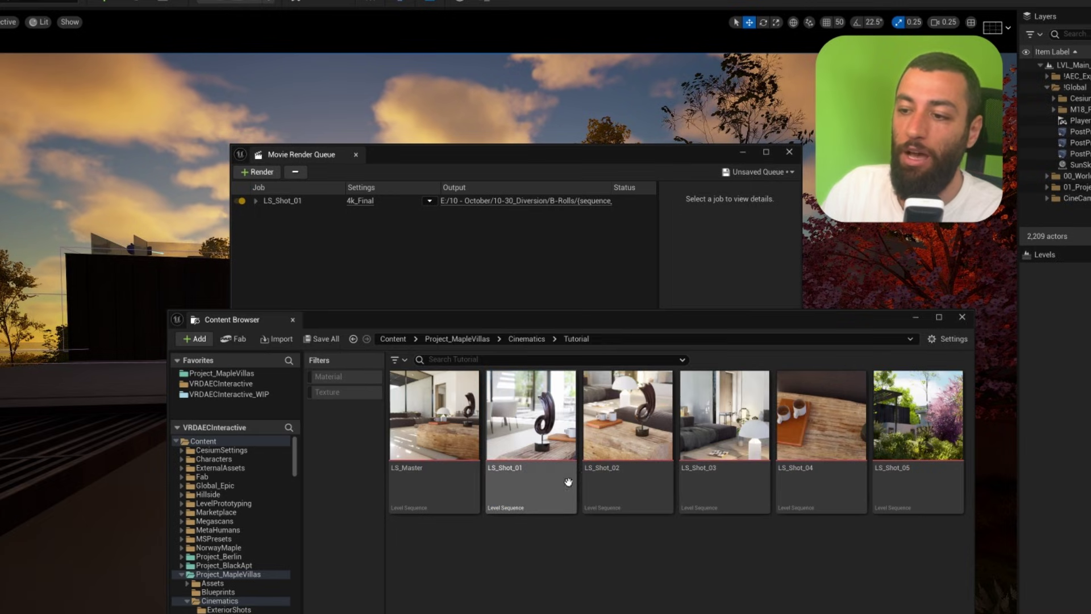
pyautogui.click(625, 432)
pyautogui.keyDown('shift'); pyautogui.click(915, 420); pyautogui.keyUp('shift')
pyautogui.moveTo(915, 421); pyautogui.dragTo(336, 275)
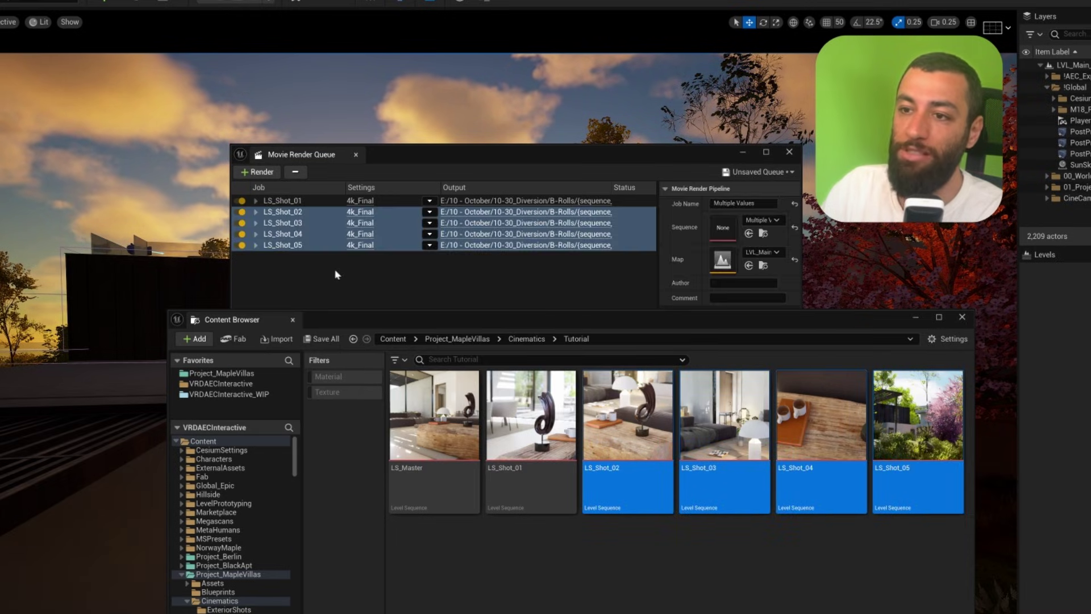
pyautogui.click(336, 275)
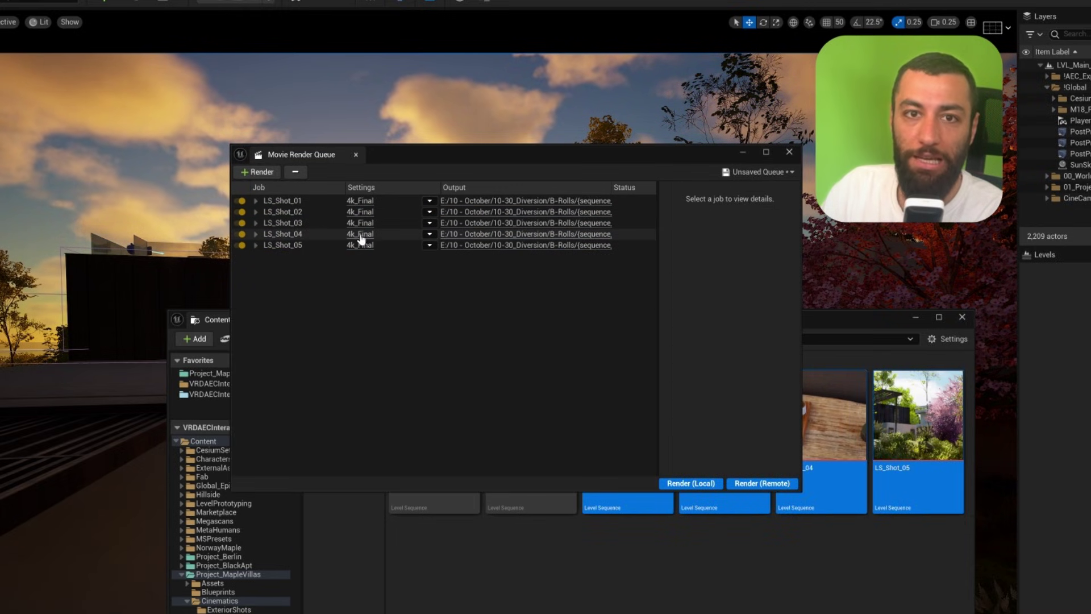
# - Change the render preset of the LS_Shot_02, LS_Shot_03, LS_Shot_04 and LS_Shot_05 jobs to 1080p_Draft
pyautogui.click(430, 211)
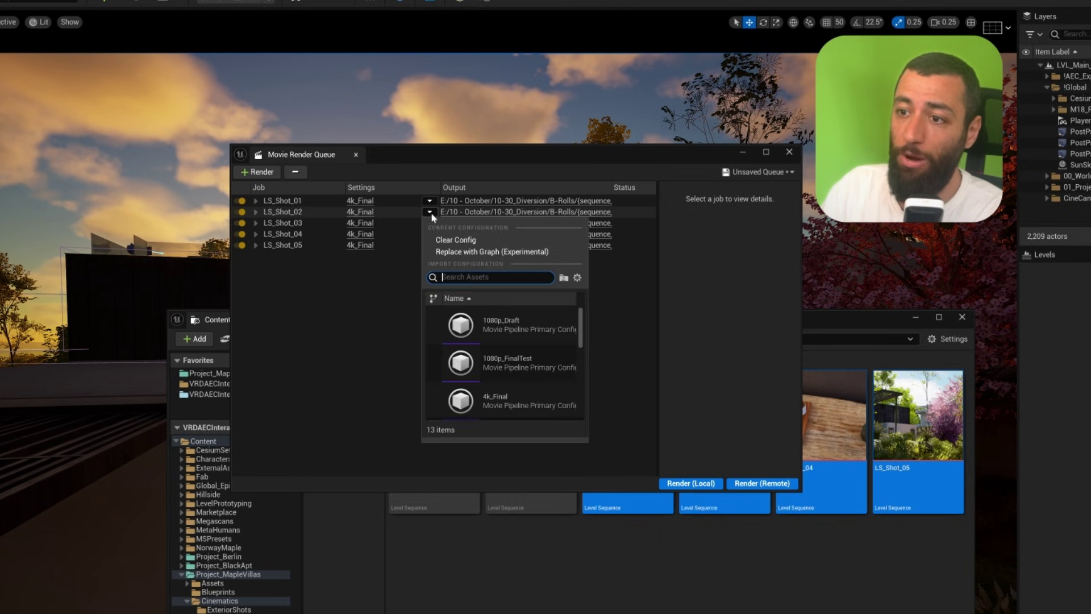
pyautogui.click(494, 359)
pyautogui.click(430, 223)
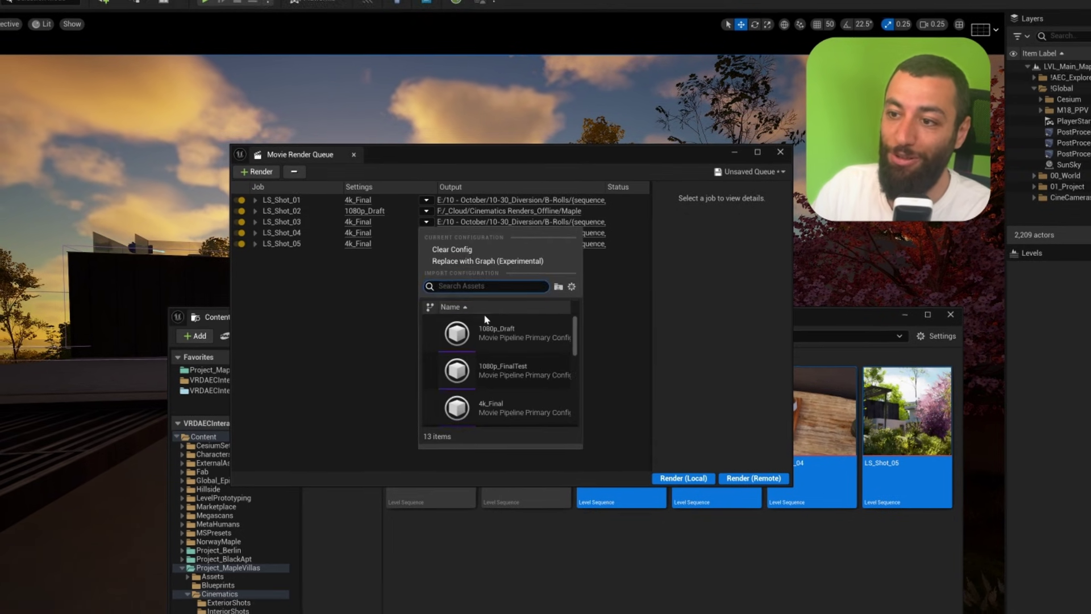
pyautogui.click(487, 317)
pyautogui.click(430, 234)
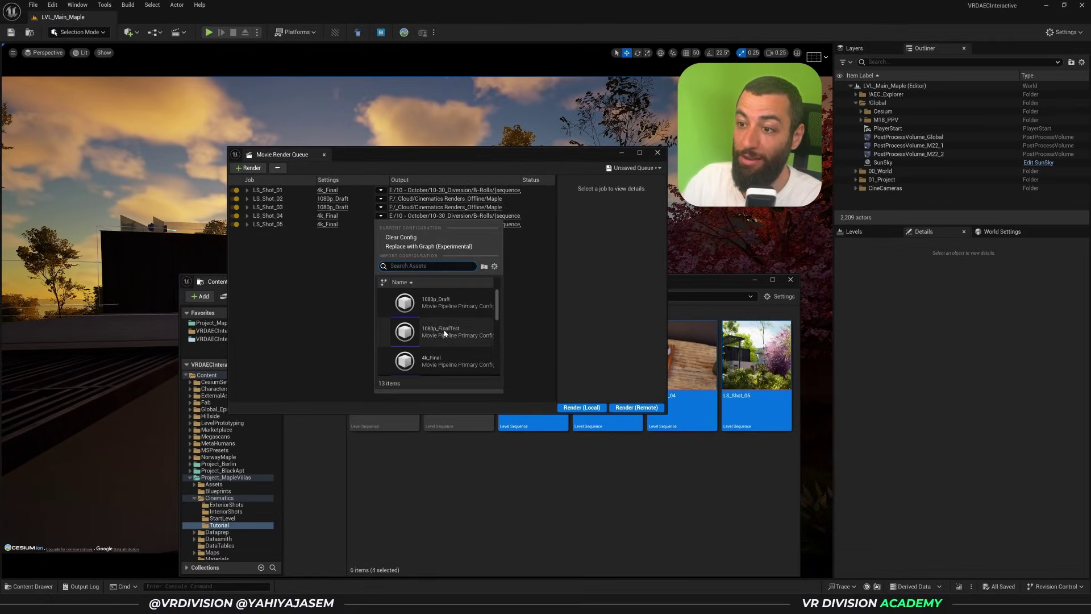
pyautogui.click(437, 303)
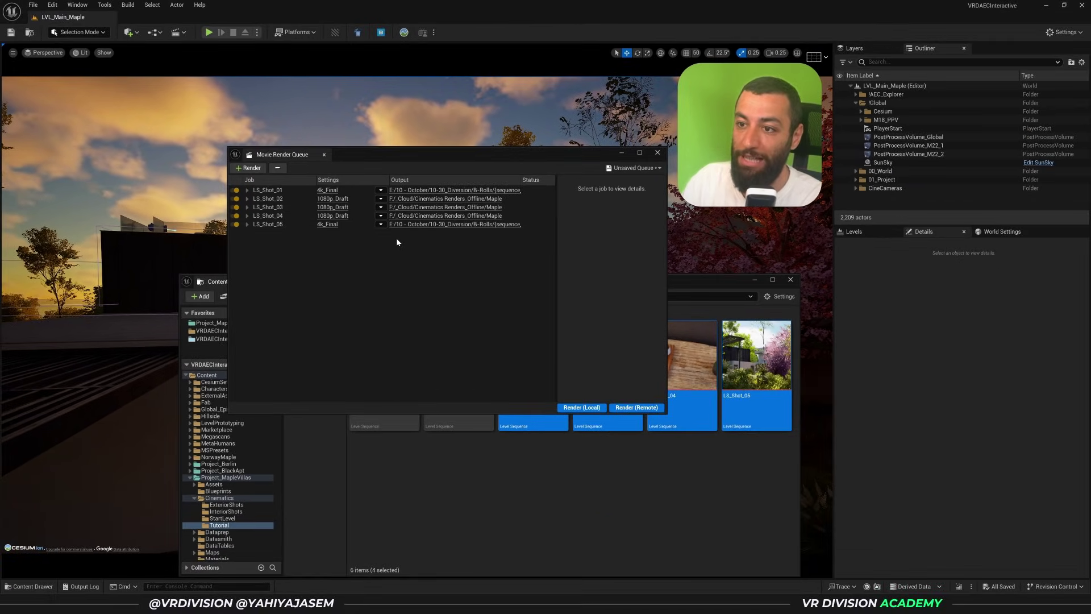
pyautogui.click(381, 224)
pyautogui.click(392, 294)
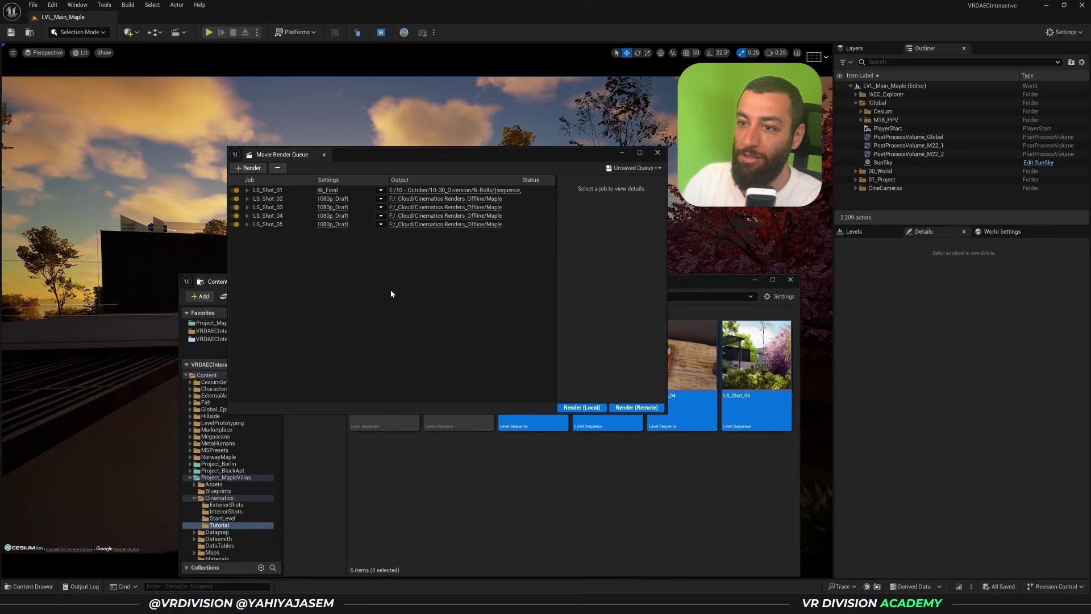
# - Delete the LS_Shot_02 through LS_Shot_05 jobs from the queue
pyautogui.click(324, 200)
pyautogui.keyDown('shift'); pyautogui.click(289, 225); pyautogui.keyUp('shift')
pyautogui.press('Delete')
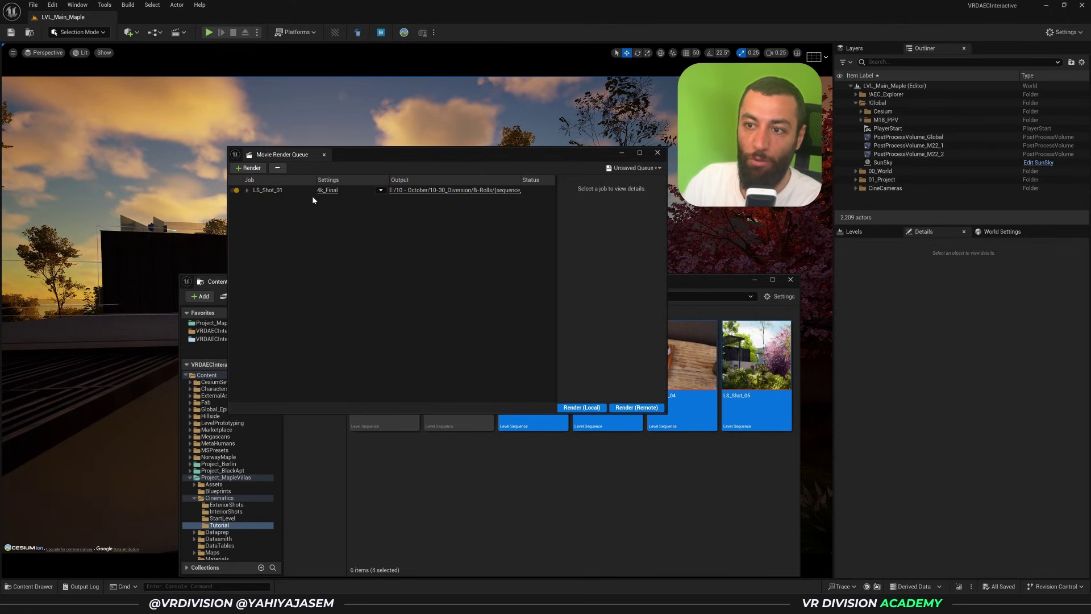
# - Set the LS_Shot_01 job's preset to 1080p_Draft and queue the LS_Shot_02 through LS_Shot_05 sequences with it
pyautogui.click(380, 190)
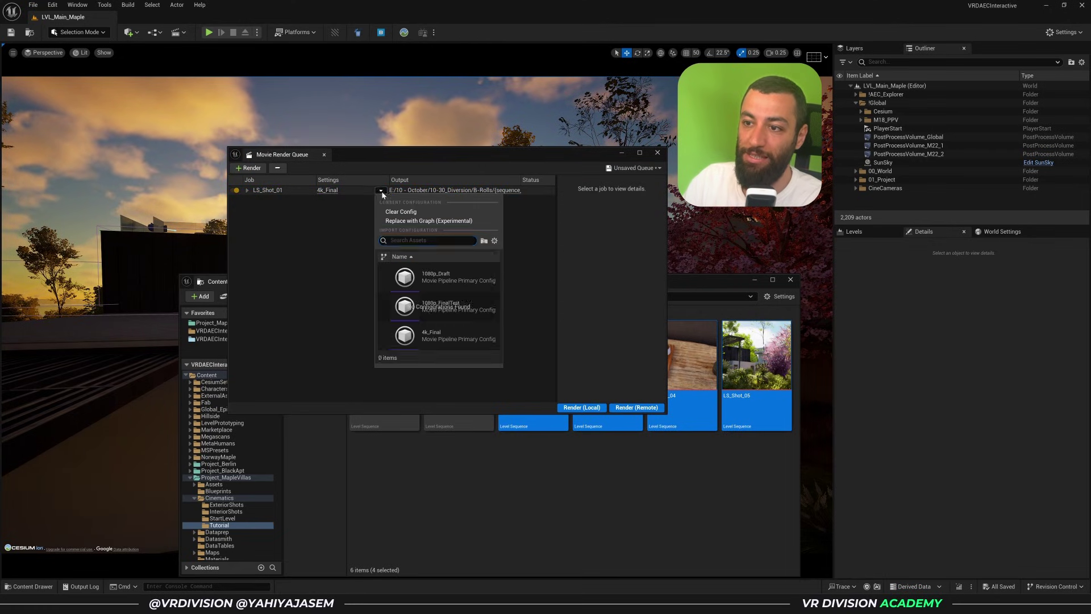
pyautogui.click(429, 287)
pyautogui.click(526, 423)
pyautogui.keyDown('shift'); pyautogui.click(739, 393); pyautogui.keyUp('shift')
pyautogui.moveTo(739, 392); pyautogui.dragTo(291, 243)
pyautogui.click(323, 250)
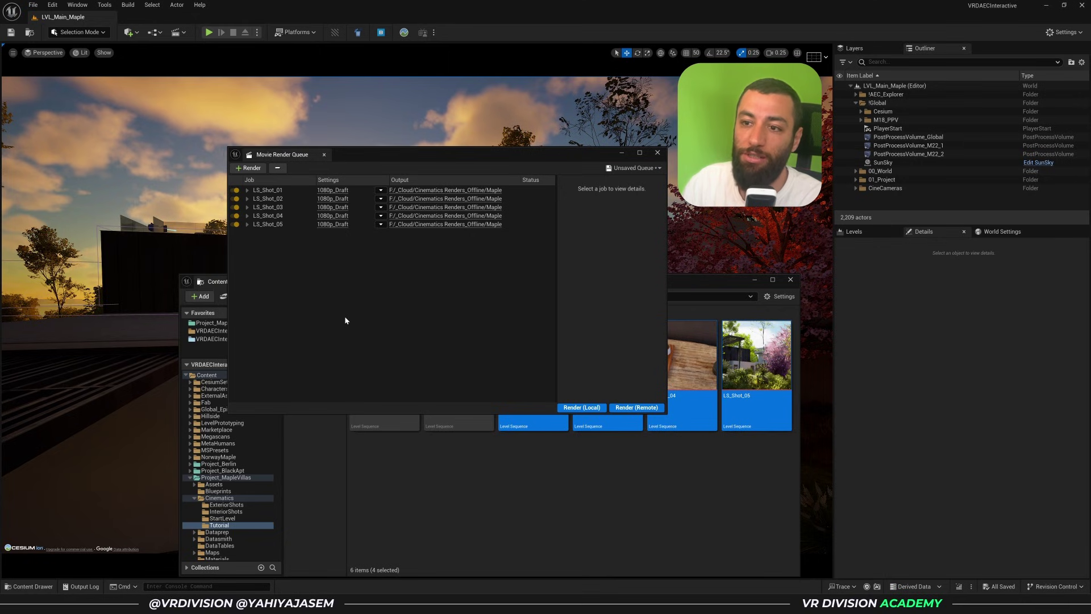
pyautogui.click(471, 420)
pyautogui.keyDown('shift'); pyautogui.click(768, 391); pyautogui.keyUp('shift')
pyautogui.moveTo(769, 391); pyautogui.dragTo(506, 463)
pyautogui.click(506, 464)
pyautogui.click(356, 253)
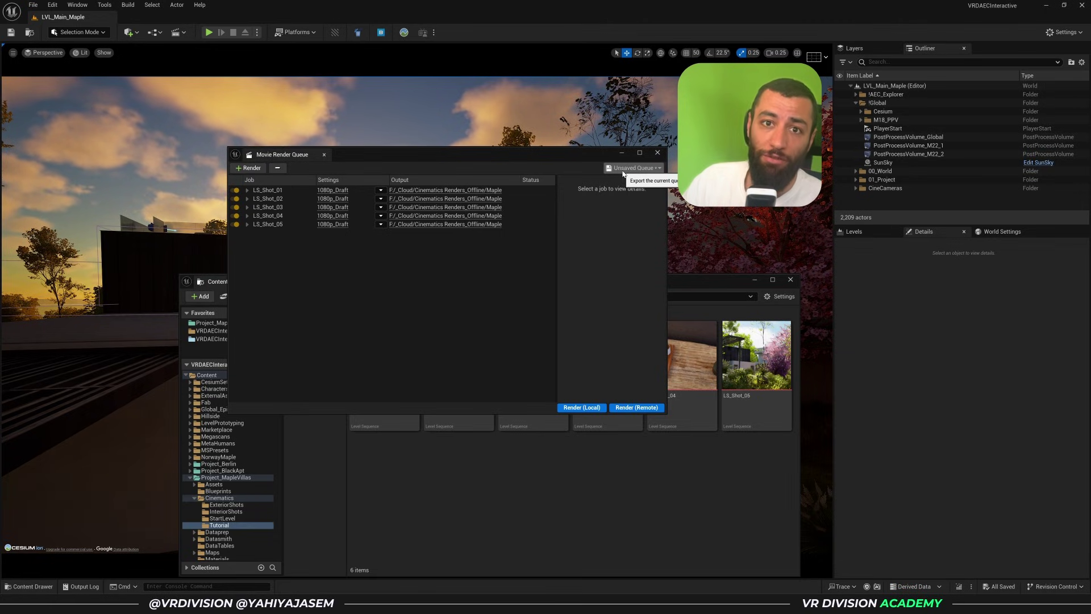
# - Save the render queue as an asset named EditorMoviePipelineQueue_deleteme in the Content folder
pyautogui.click(633, 168)
pyautogui.click(648, 198)
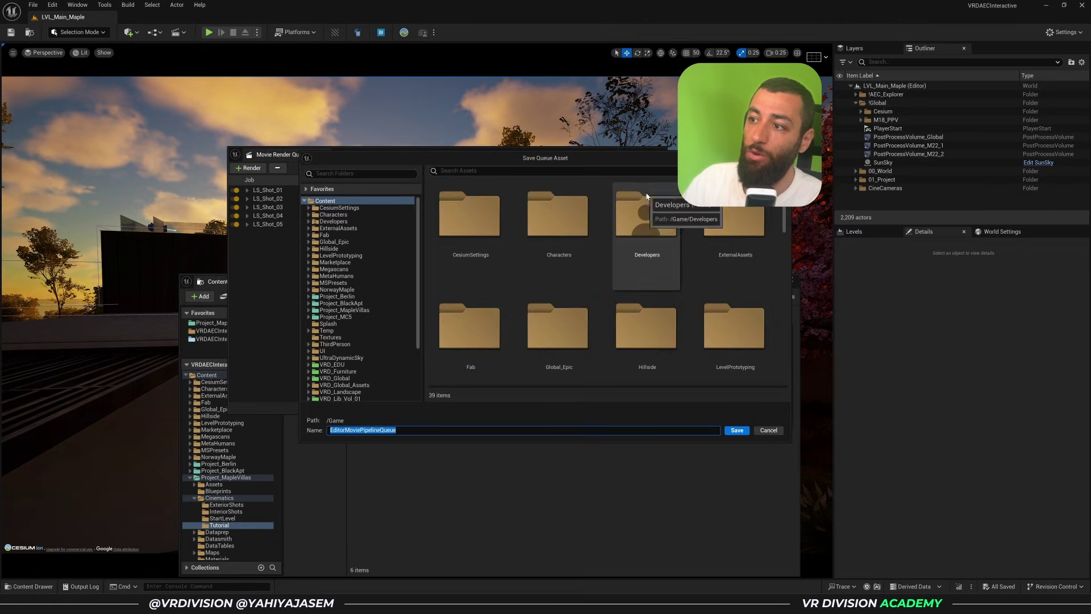
pyautogui.press('End')
pyautogui.write('_d')
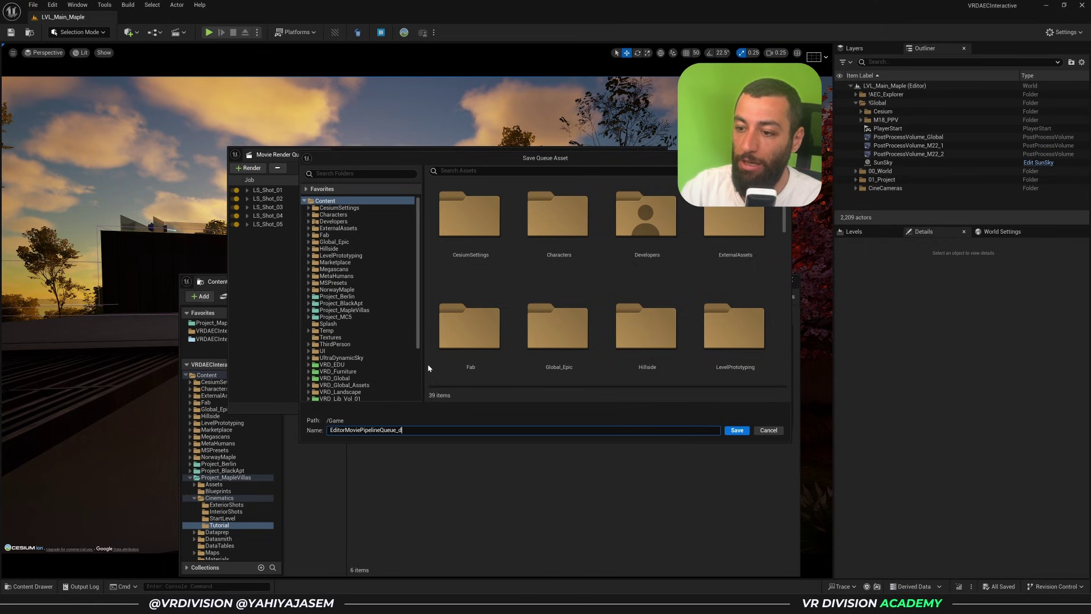
pyautogui.write('eleteme')
pyautogui.press('Return')
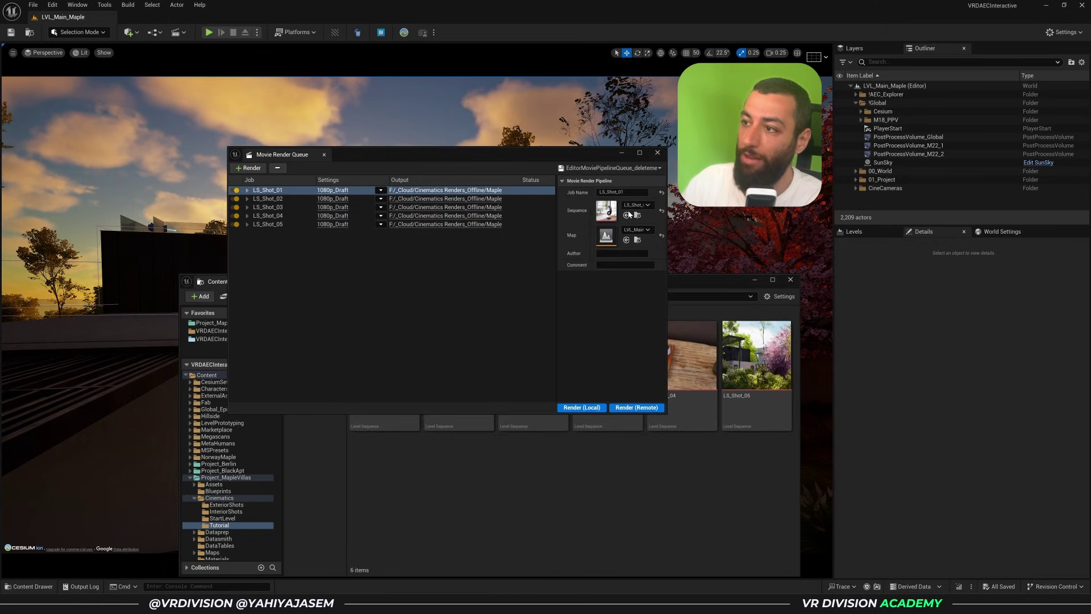
# - Delete all five shot jobs, LS_Shot_01 through LS_Shot_05, from the render queue
pyautogui.keyDown('shift'); pyautogui.click(275, 225); pyautogui.keyUp('shift')
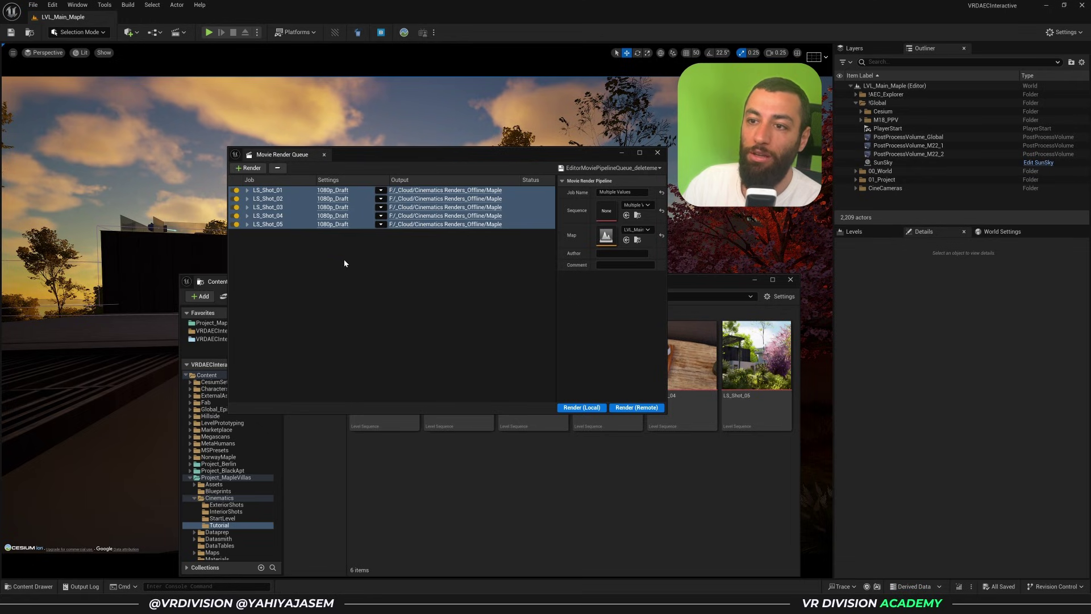
pyautogui.click(275, 217)
pyautogui.click(274, 224)
pyautogui.keyDown('shift'); pyautogui.click(282, 191); pyautogui.keyUp('shift')
pyautogui.press('Delete')
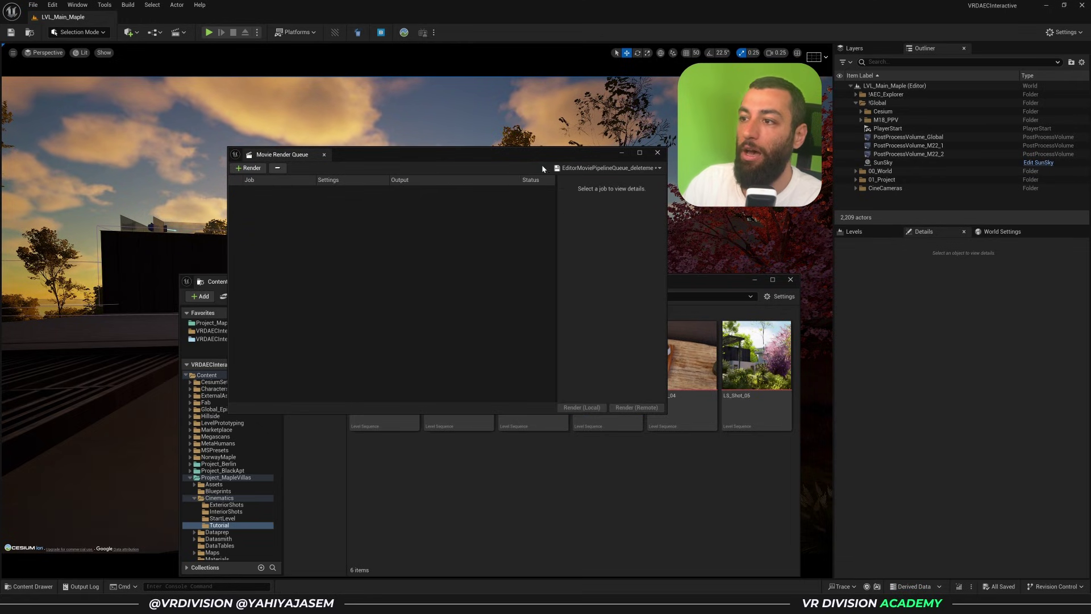
# - Close the Movie Render Queue window and reopen it
pyautogui.click(658, 152)
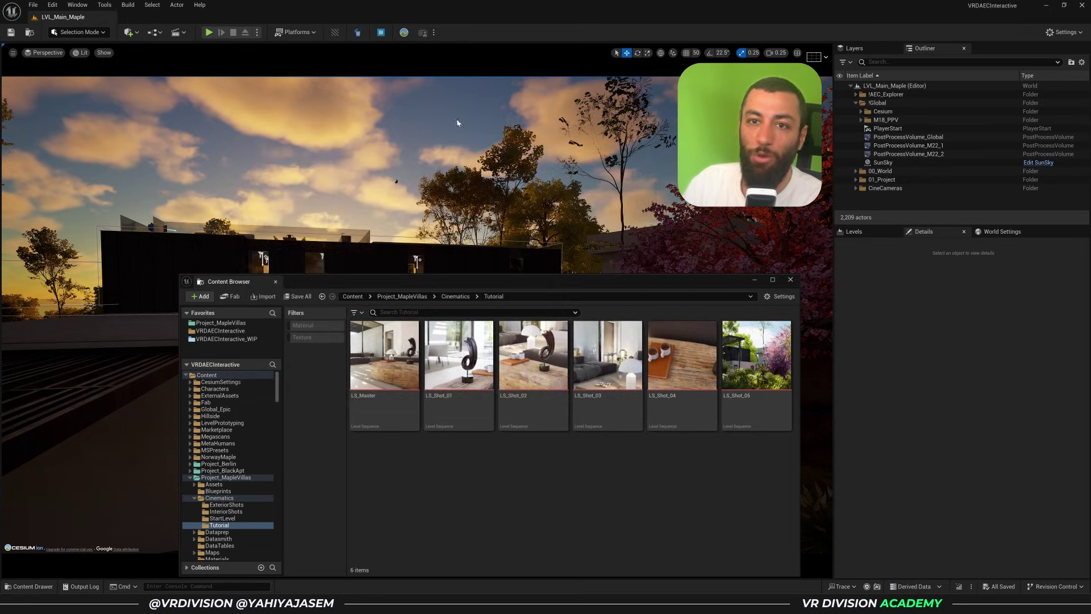
pyautogui.click(78, 5)
pyautogui.moveTo(123, 49)
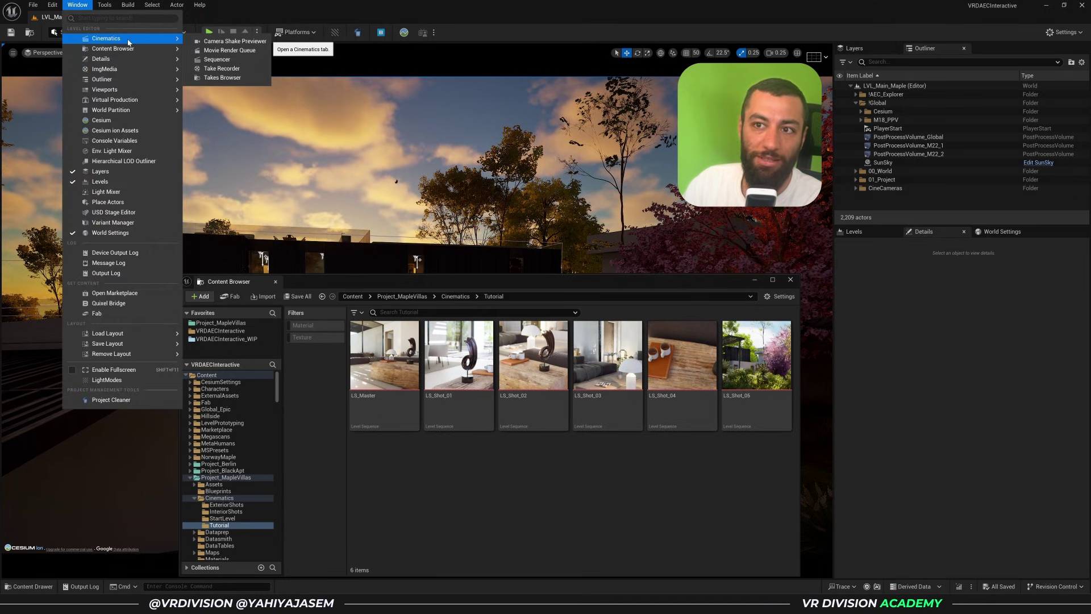
pyautogui.click(211, 53)
# - Import the saved EditorMoviePipelineQueue_deleteme queue, discarding the current queue's changes, and select the LS_Shot_03 job
pyautogui.click(613, 169)
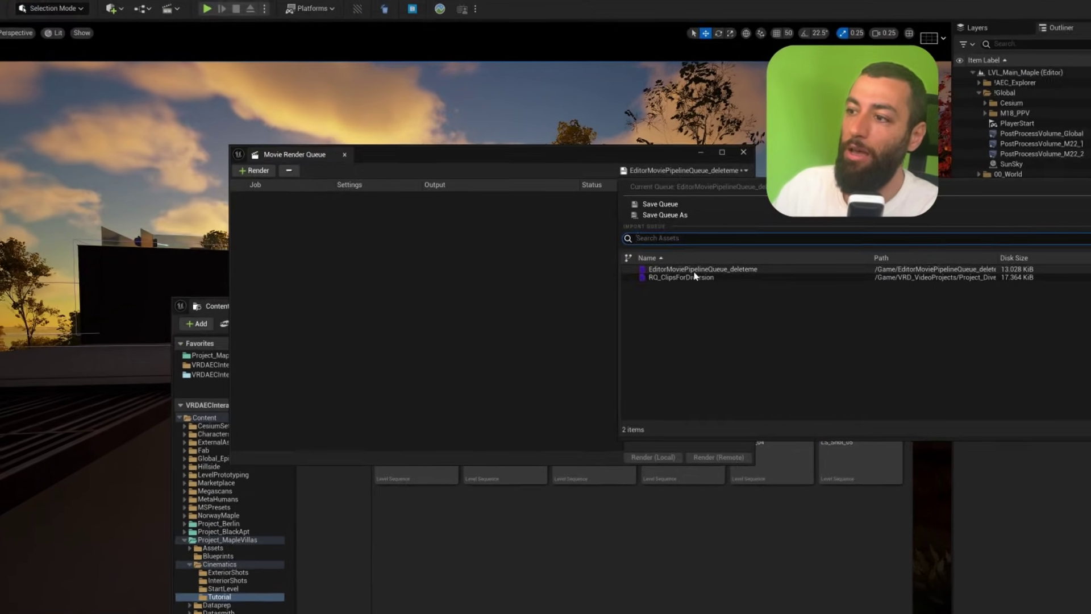
pyautogui.click(695, 277)
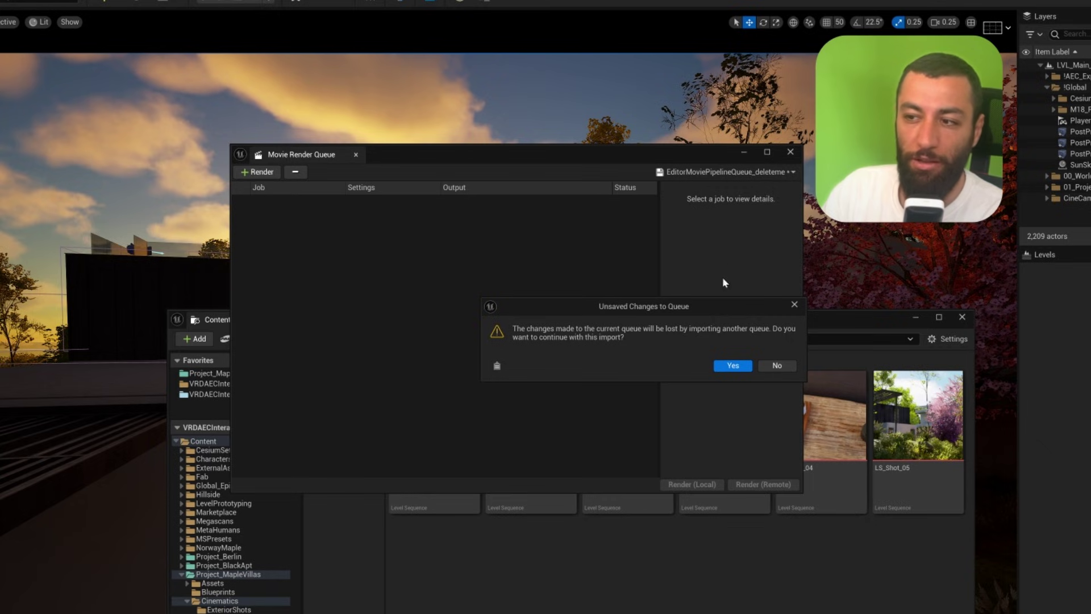
pyautogui.click(733, 366)
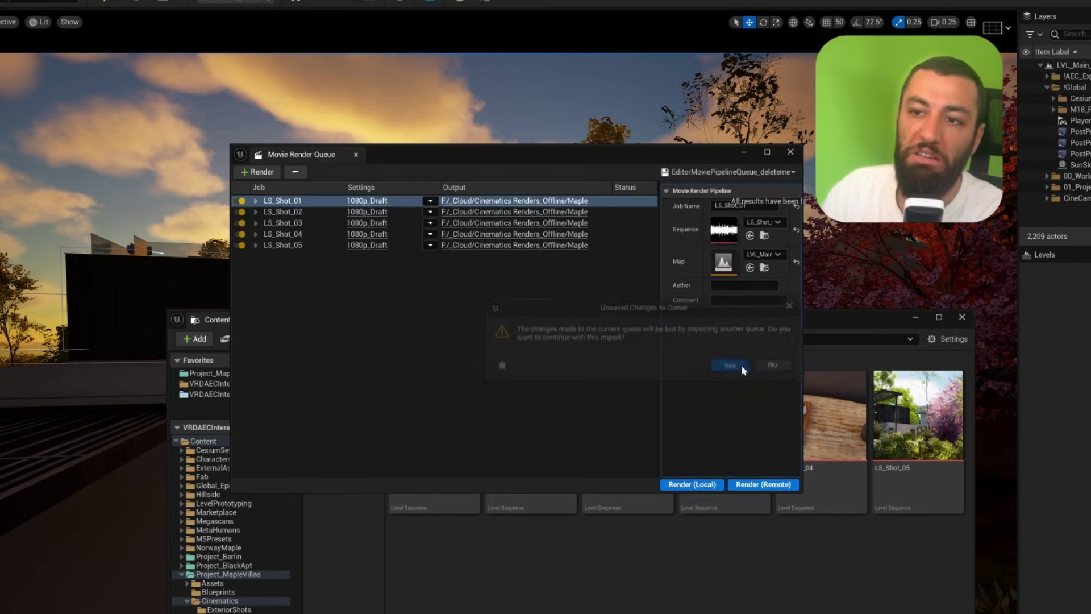
pyautogui.click(291, 203)
pyautogui.click(290, 225)
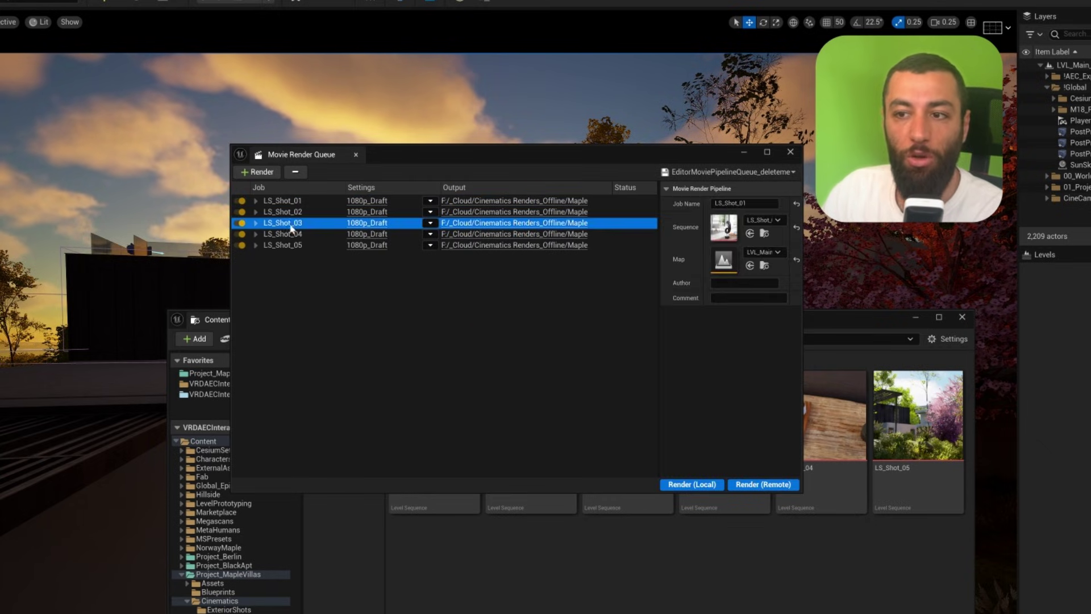
# - Clear the job selection in the render queue and view the saved queues available for import
pyautogui.click(293, 245)
pyautogui.click(302, 280)
pyautogui.click(739, 172)
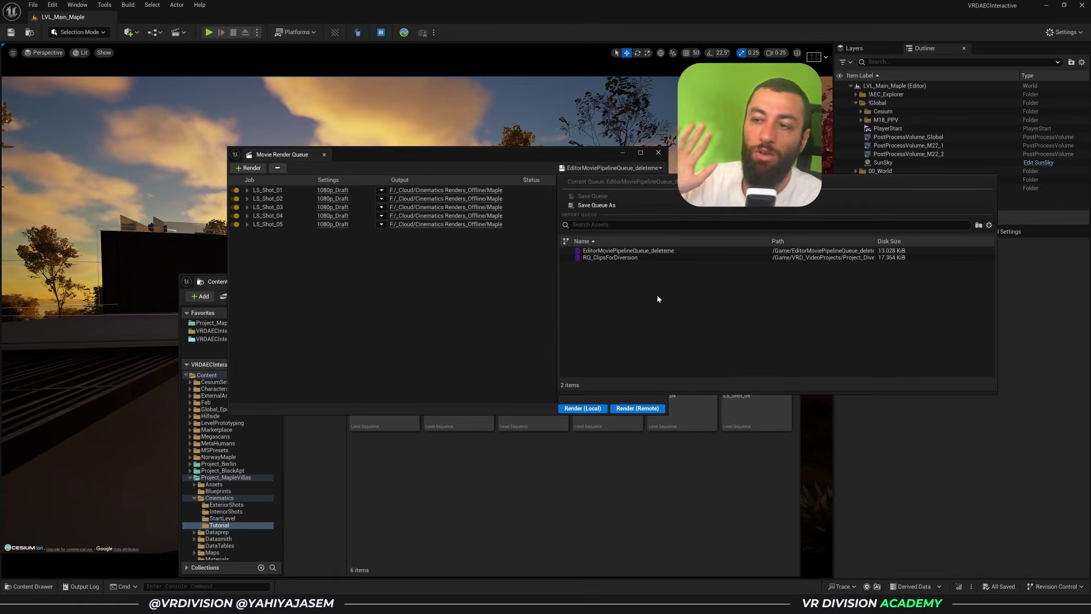
pyautogui.click(346, 235)
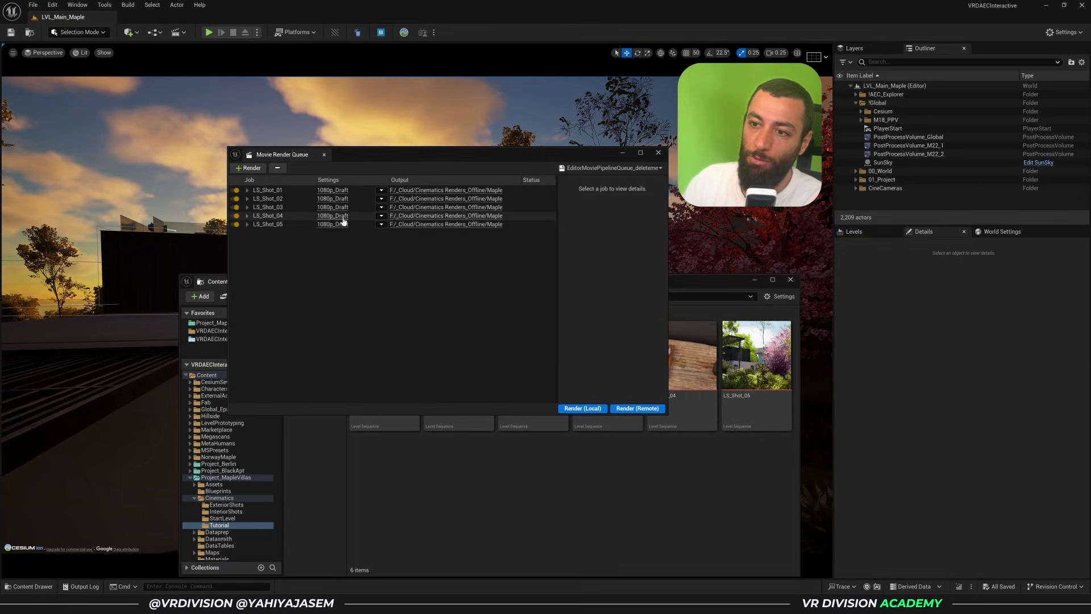
# - Open the 1080p_Draft settings of the LS_Shot_04 job and enlarge the window to read the available file name format strings
pyautogui.click(346, 218)
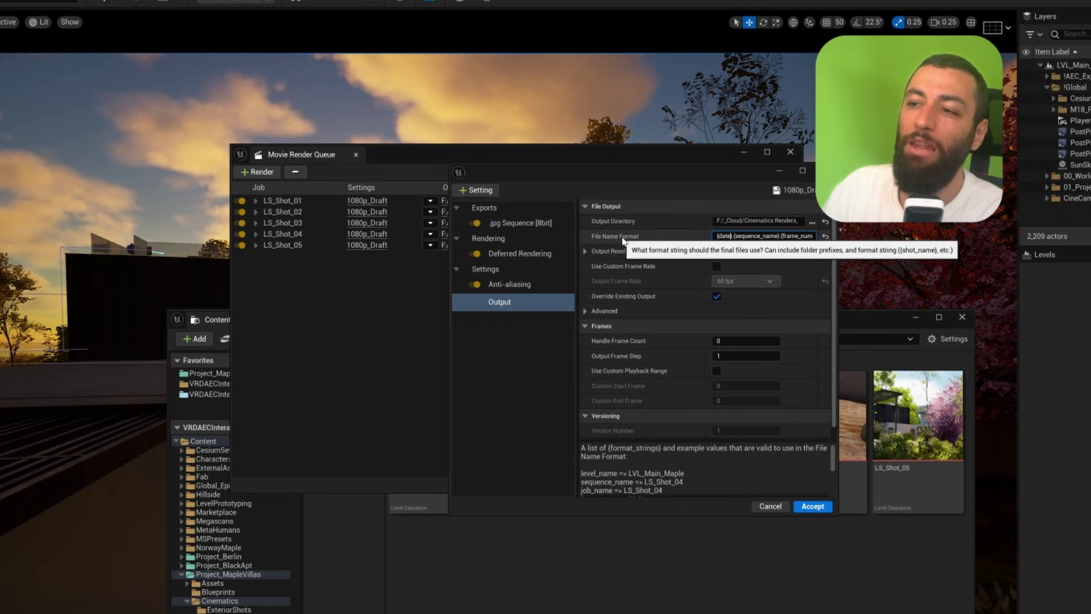
pyautogui.click(601, 517)
pyautogui.moveTo(599, 513); pyautogui.dragTo(595, 573)
pyautogui.moveTo(607, 171); pyautogui.dragTo(573, 107)
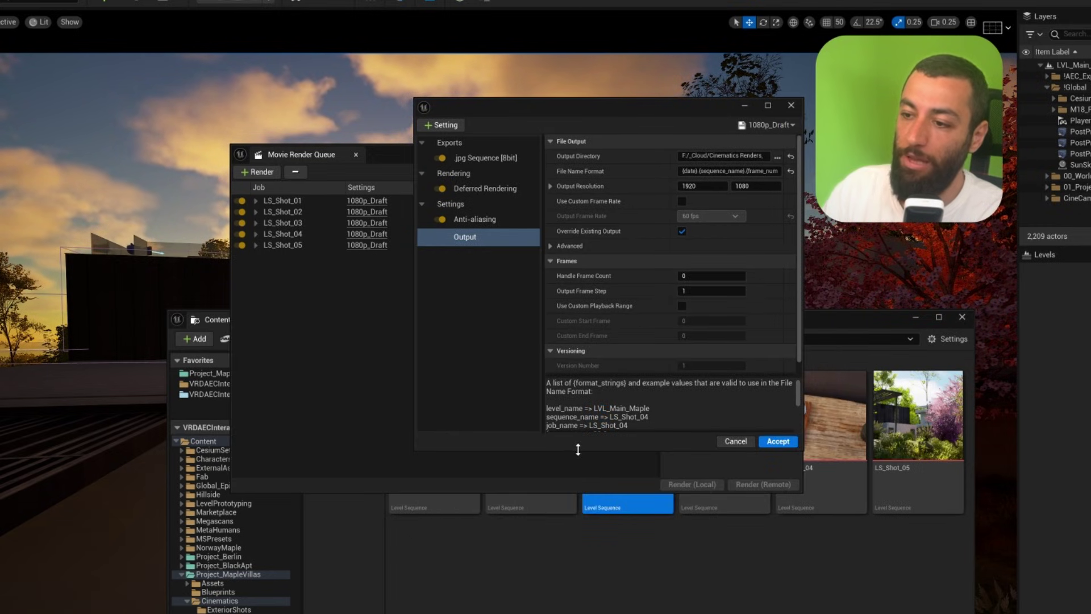
pyautogui.moveTo(577, 450); pyautogui.dragTo(577, 560)
pyautogui.scroll(-2, 579, 503)
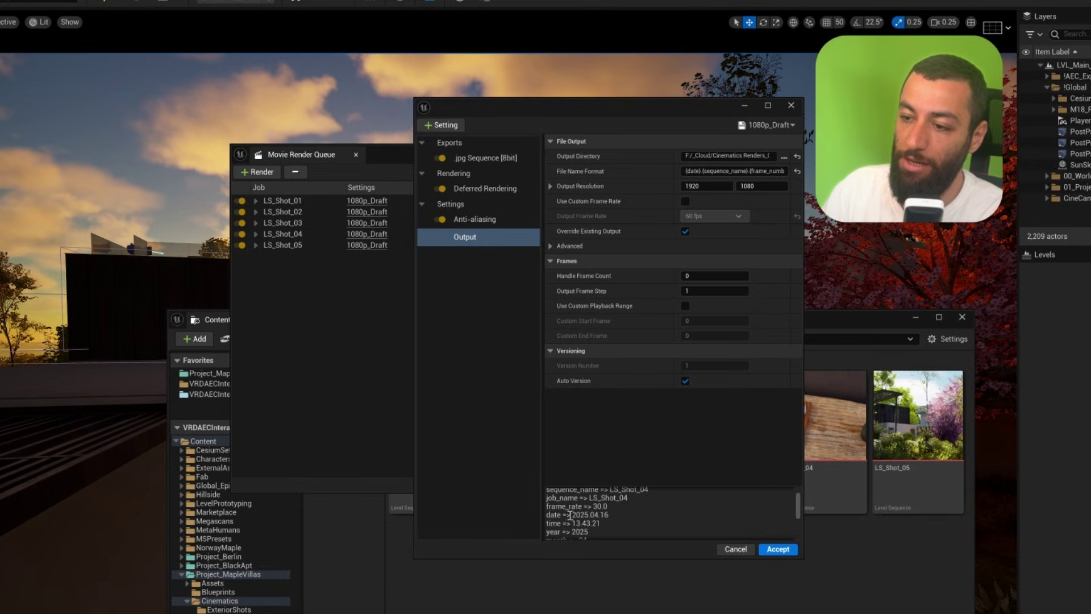
# - Examine the date, sequence name and frame number tokens in the File Name Format against the list of format strings
pyautogui.click(682, 171)
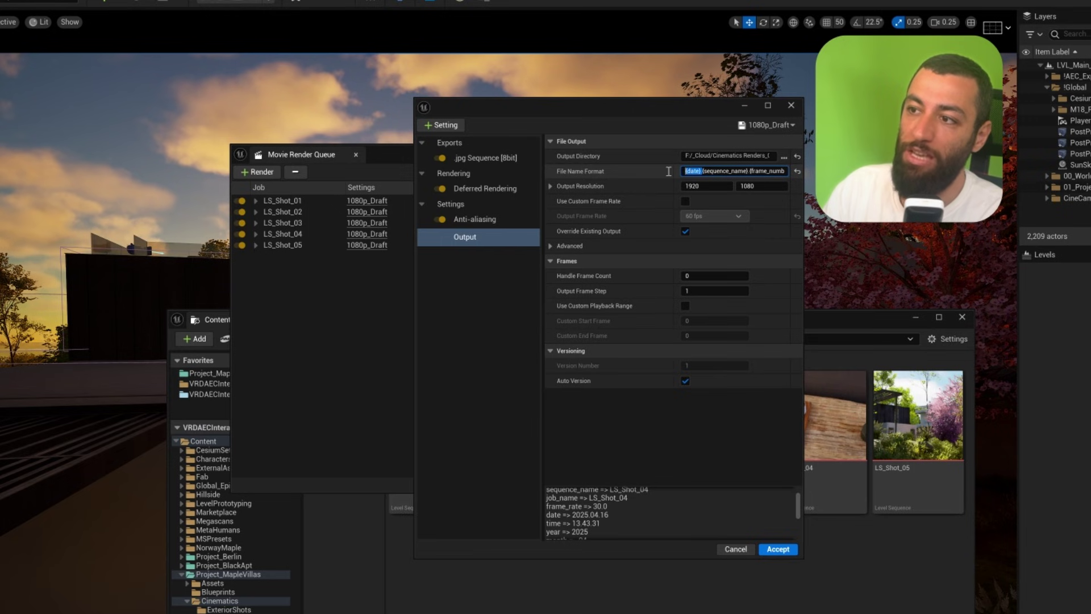
pyautogui.moveTo(704, 171); pyautogui.dragTo(787, 171)
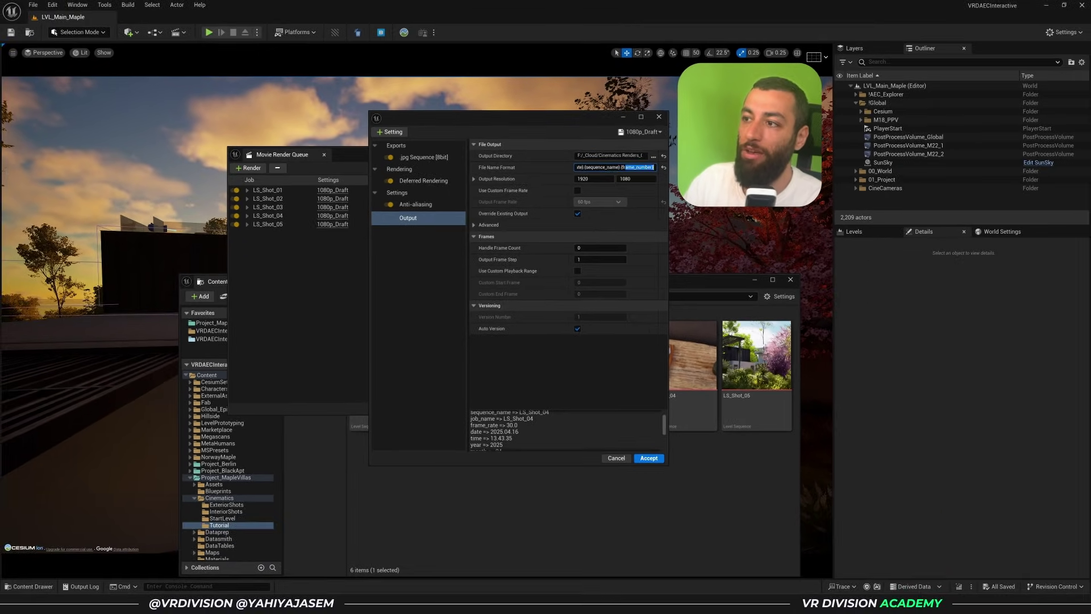
pyautogui.click(702, 169)
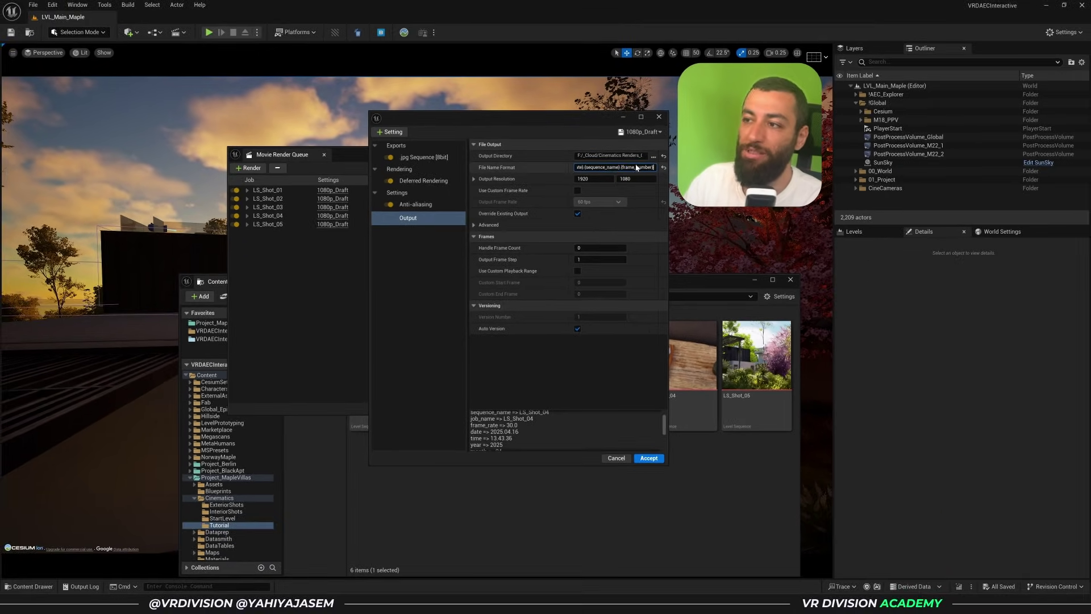
pyautogui.scroll(-1, 551, 431)
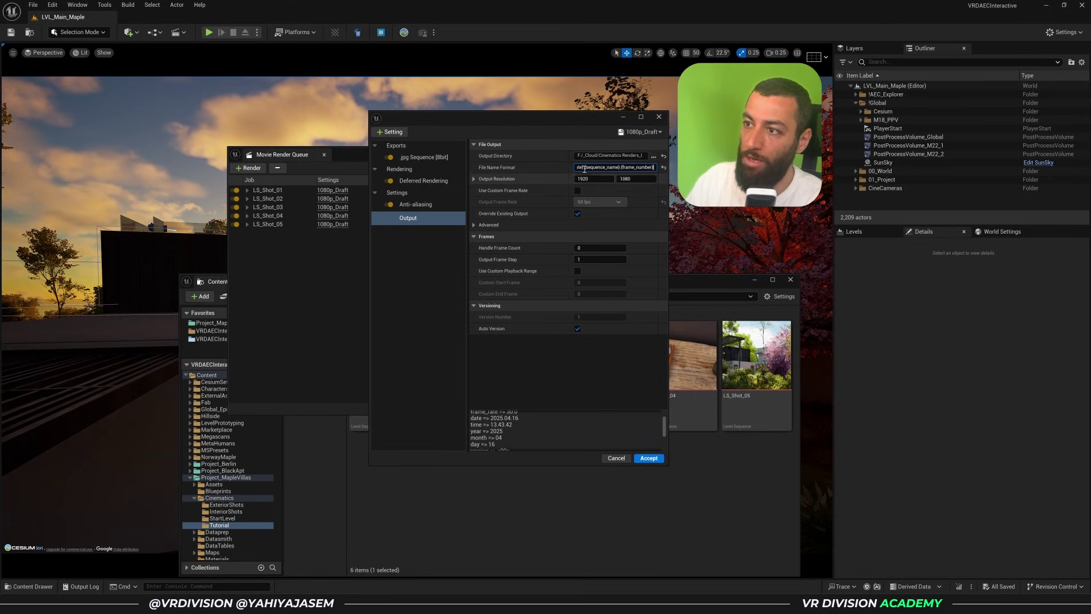
pyautogui.click(578, 168)
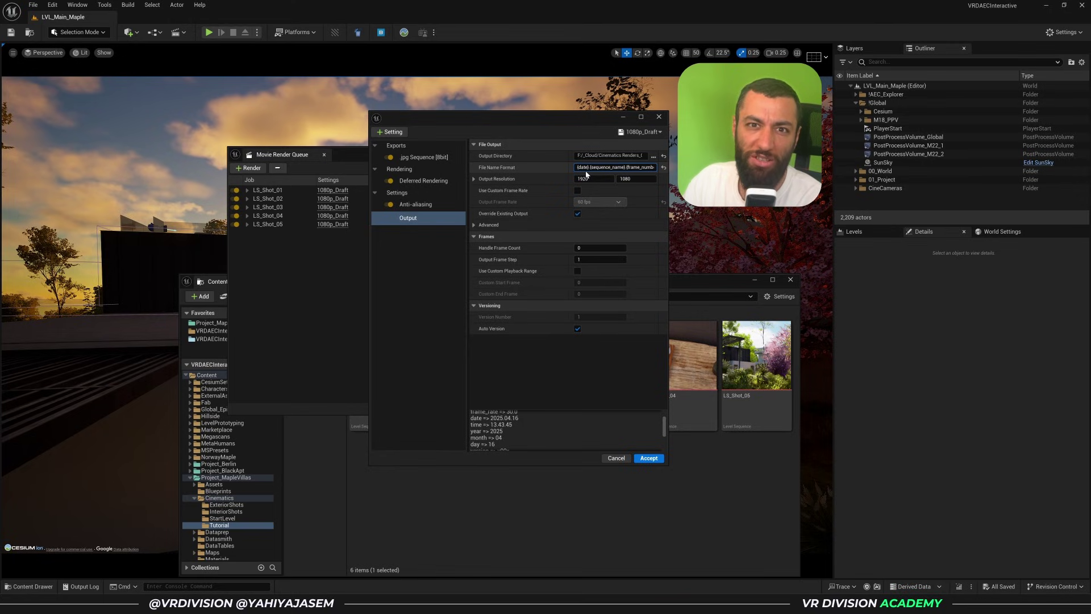
pyautogui.doubleClick(582, 168)
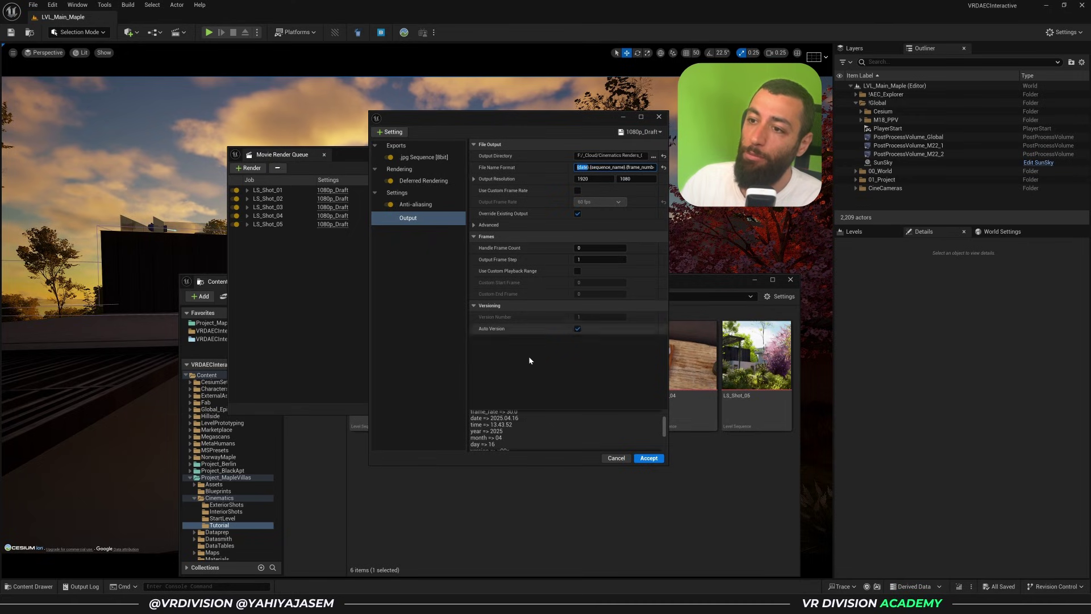
# - Review the job's Anti-aliasing, Deferred Rendering and Output settings, including the output directory
pyautogui.click(423, 204)
pyautogui.click(424, 180)
pyautogui.click(417, 204)
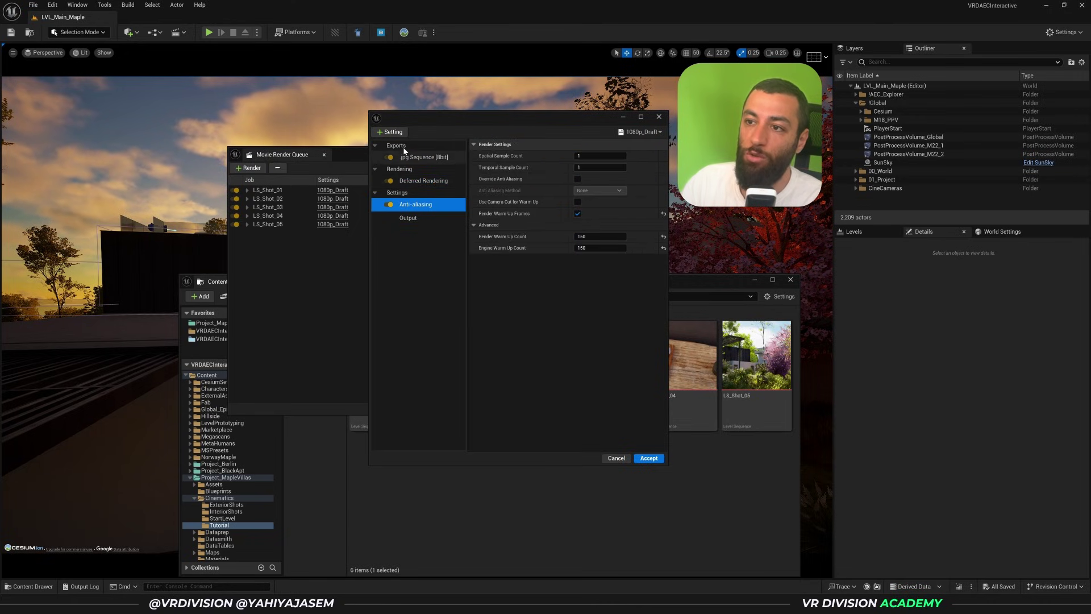
pyautogui.click(390, 131)
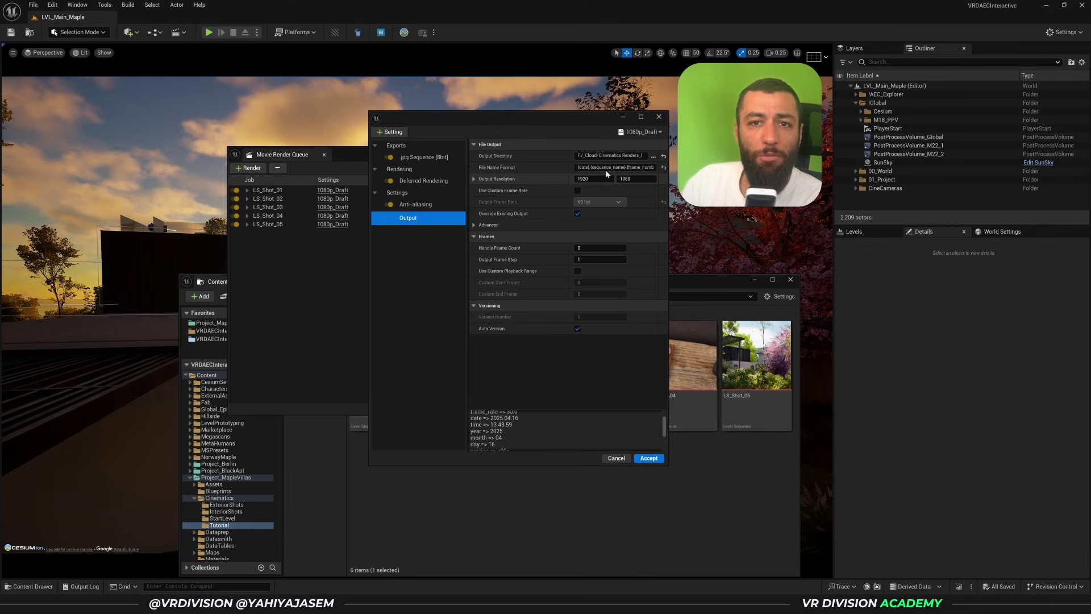
pyautogui.click(608, 156)
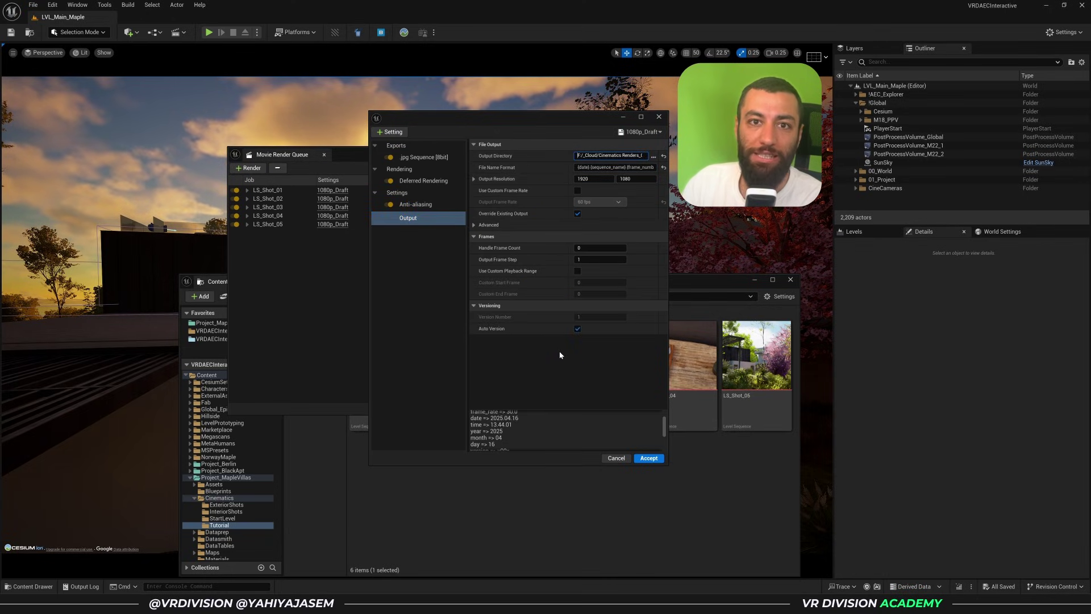
# - Try to save the configuration as a new preset in the VRD_Global/VRD_Presets folder, filtering the folders by "prese", and cancel the save
pyautogui.click(642, 132)
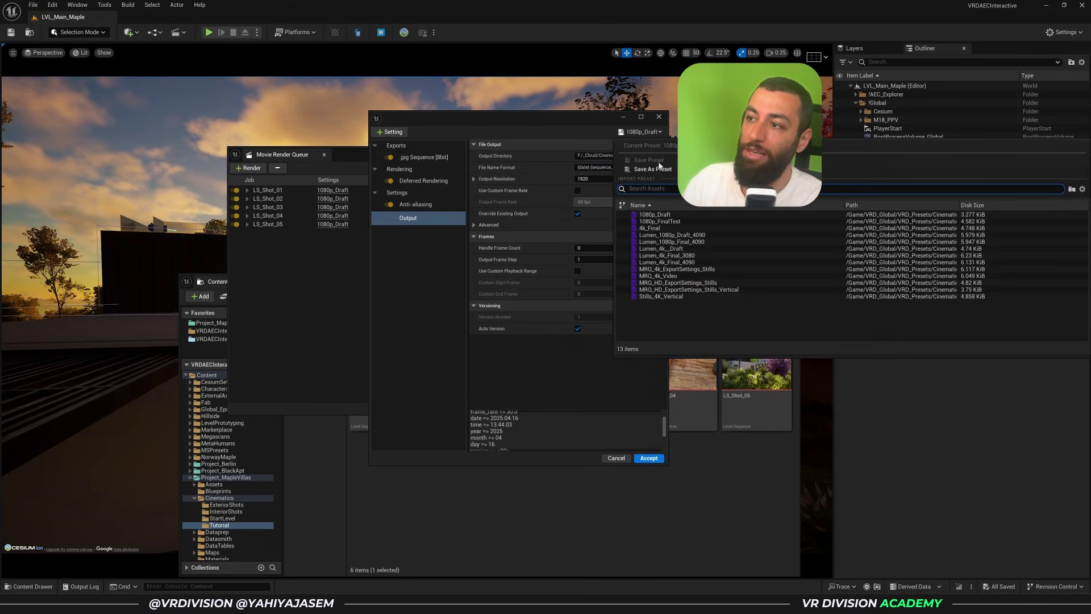
pyautogui.click(566, 173)
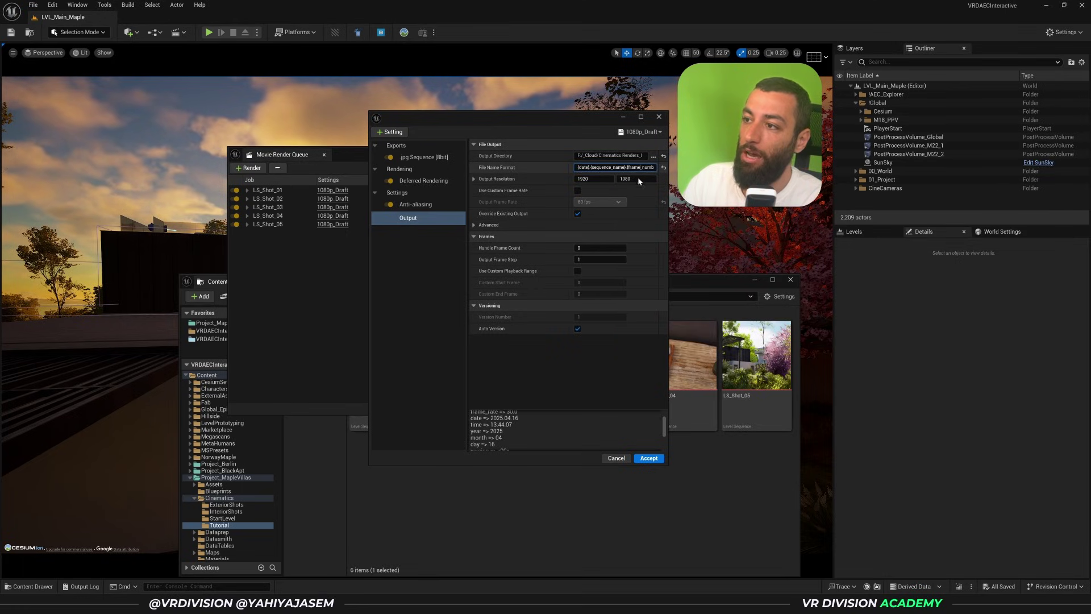
pyautogui.click(641, 132)
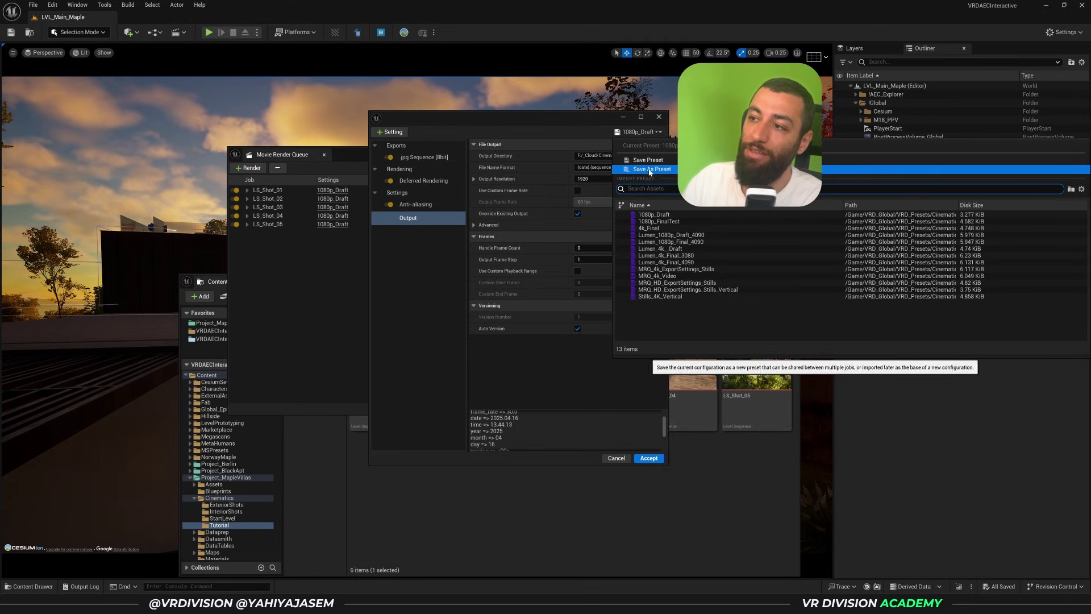
pyautogui.click(650, 169)
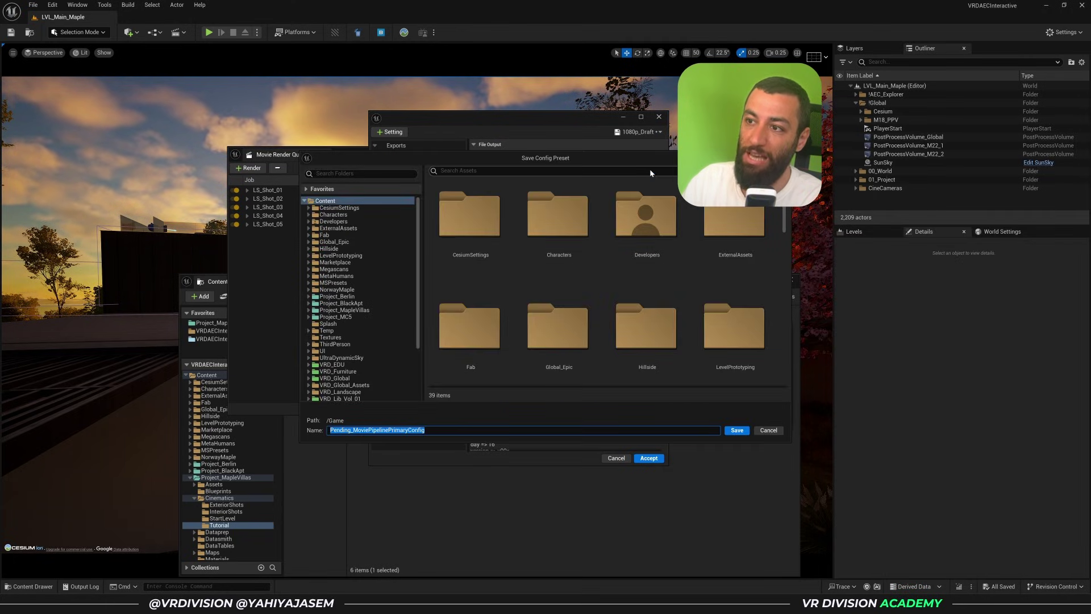
pyautogui.scroll(-3, 382, 272)
pyautogui.scroll(2, 362, 280)
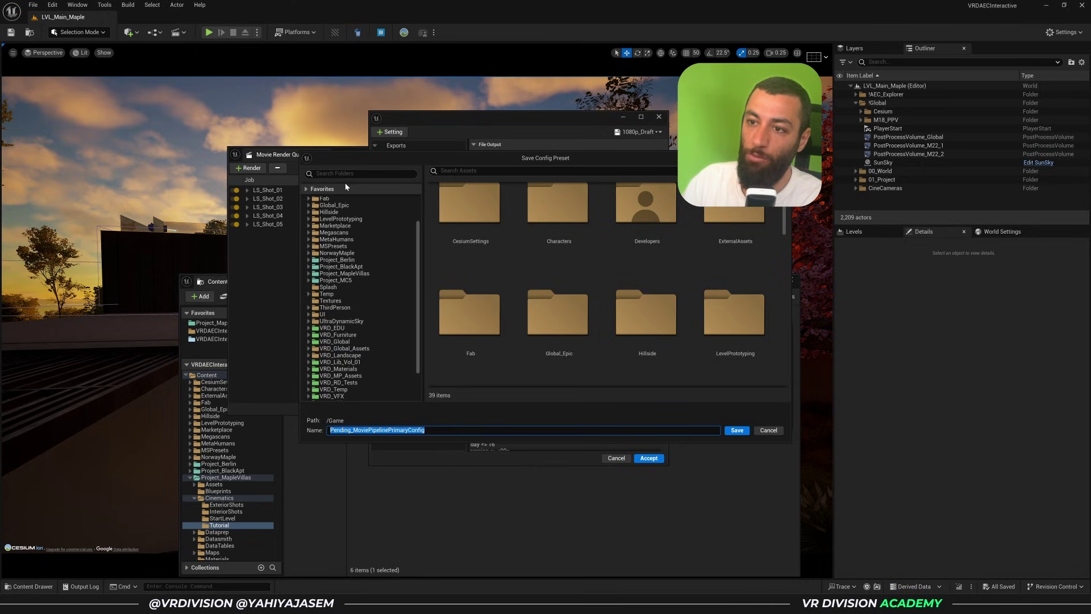
pyautogui.click(348, 174)
pyautogui.write('prese')
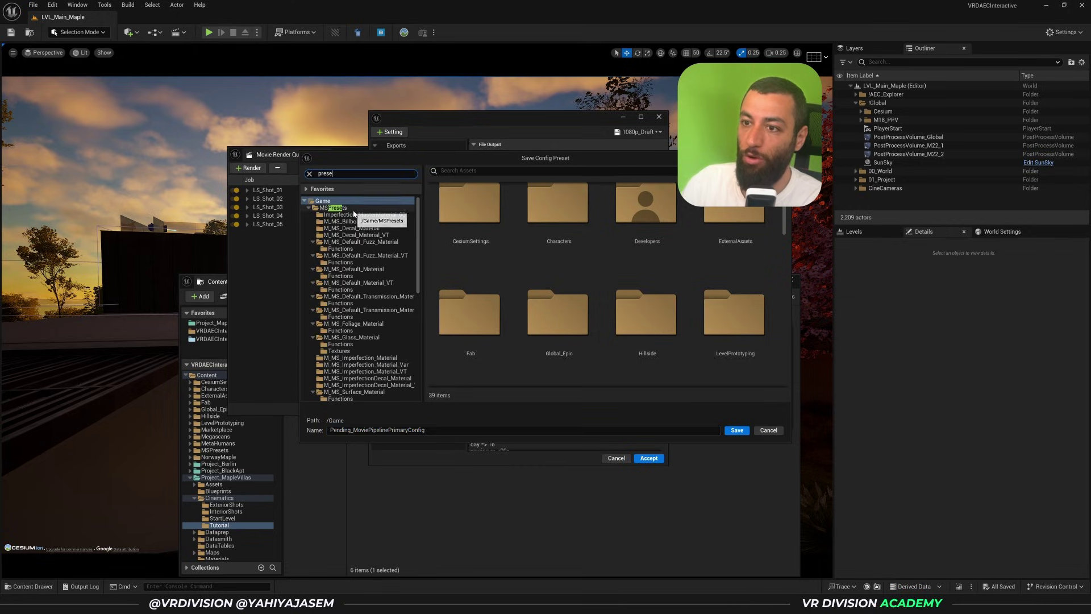
pyautogui.scroll(-10, 359, 296)
pyautogui.click(344, 391)
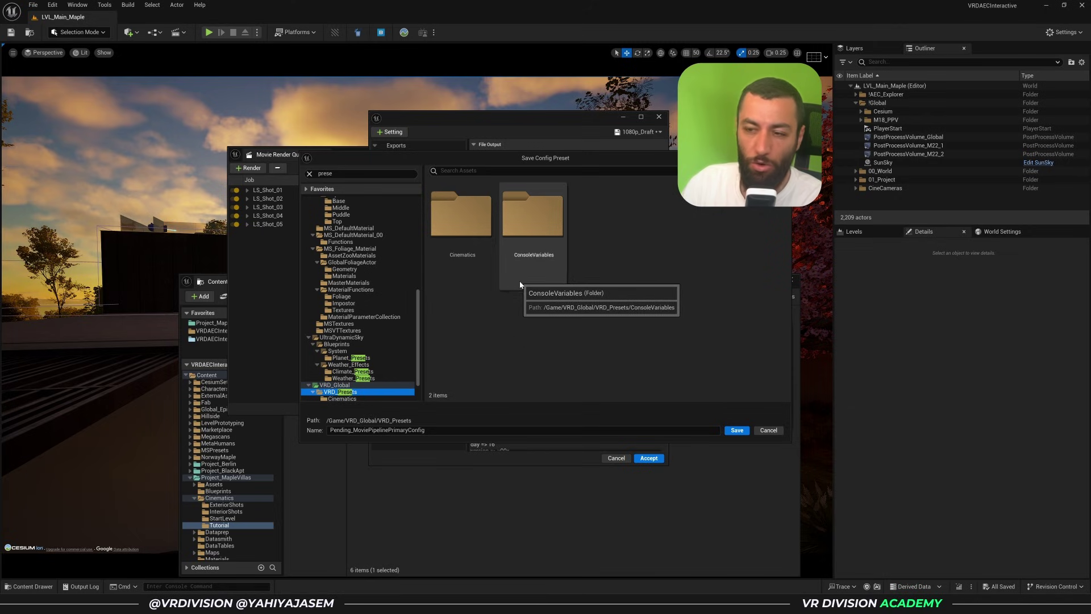
pyautogui.click(767, 430)
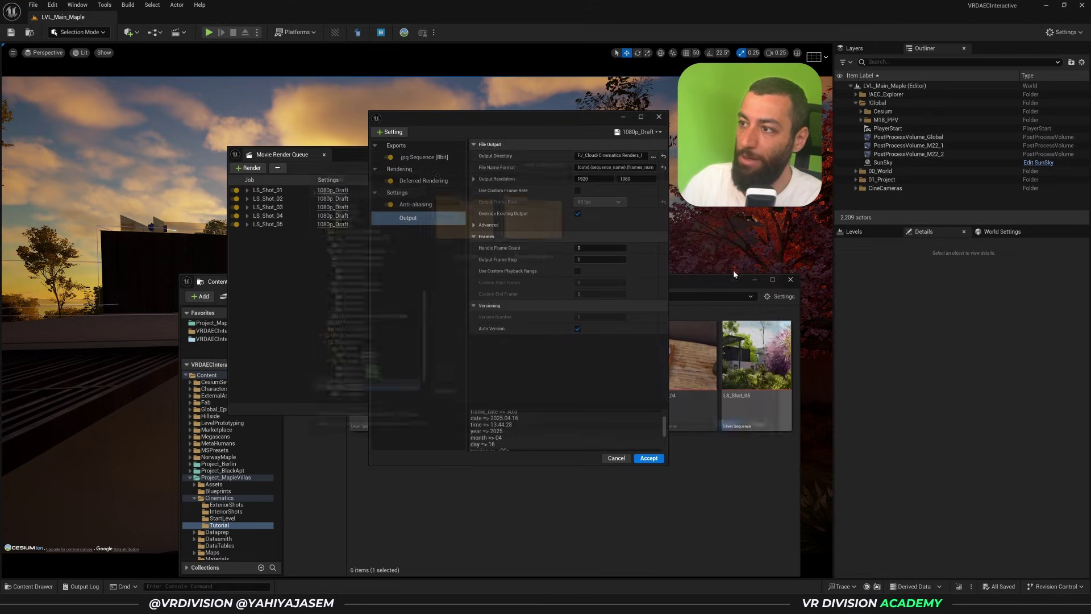
# - Load the Lumen_4k_Final_3080 preset into the job's configuration, then pick the 4k_Final preset instead
pyautogui.click(652, 132)
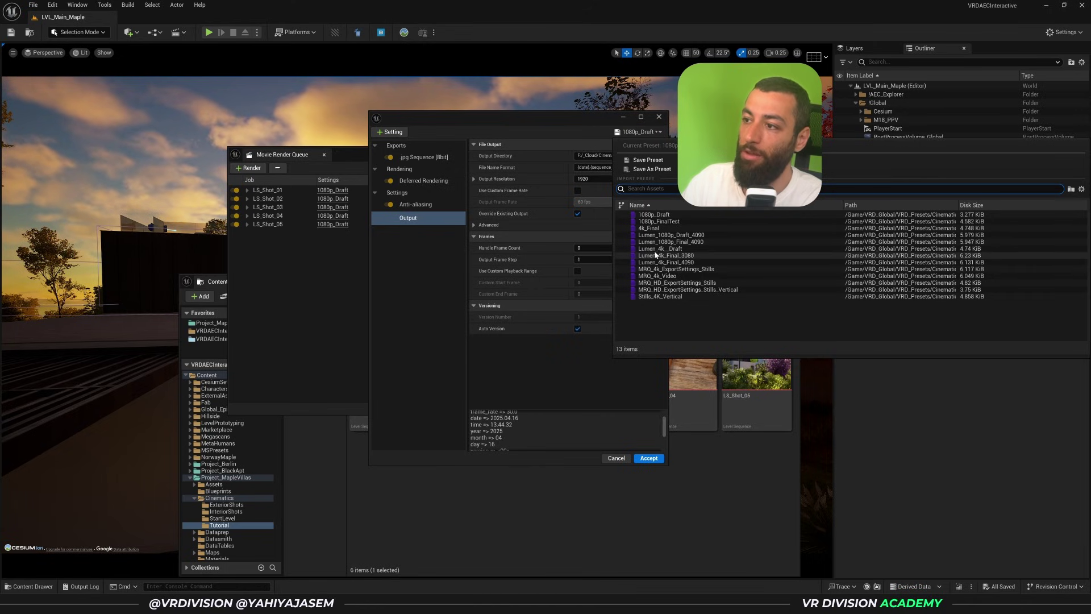
pyautogui.click(656, 255)
pyautogui.click(622, 316)
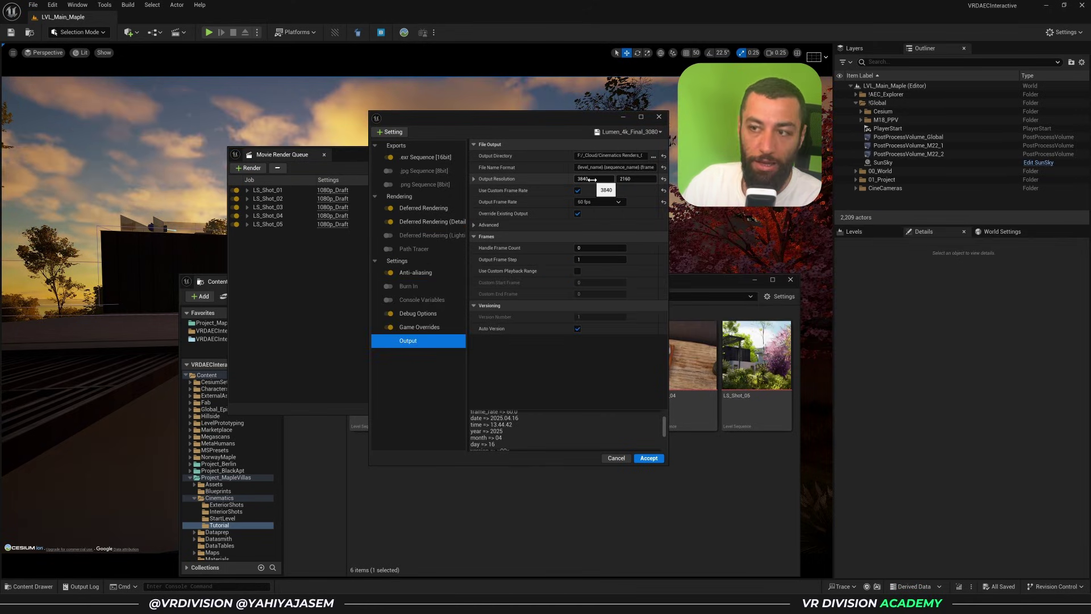
pyautogui.click(631, 132)
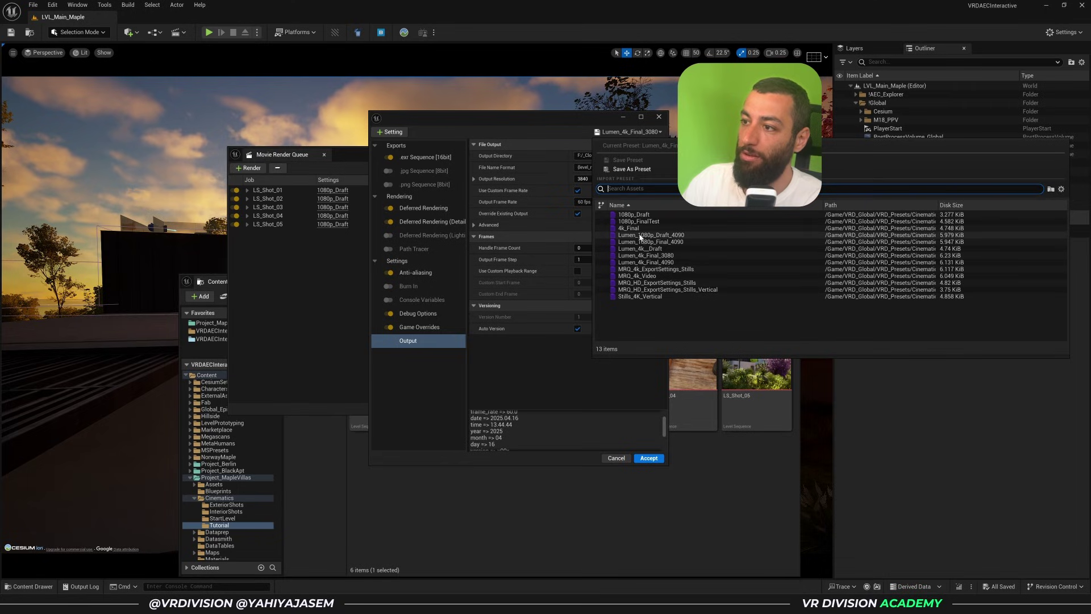
pyautogui.click(637, 228)
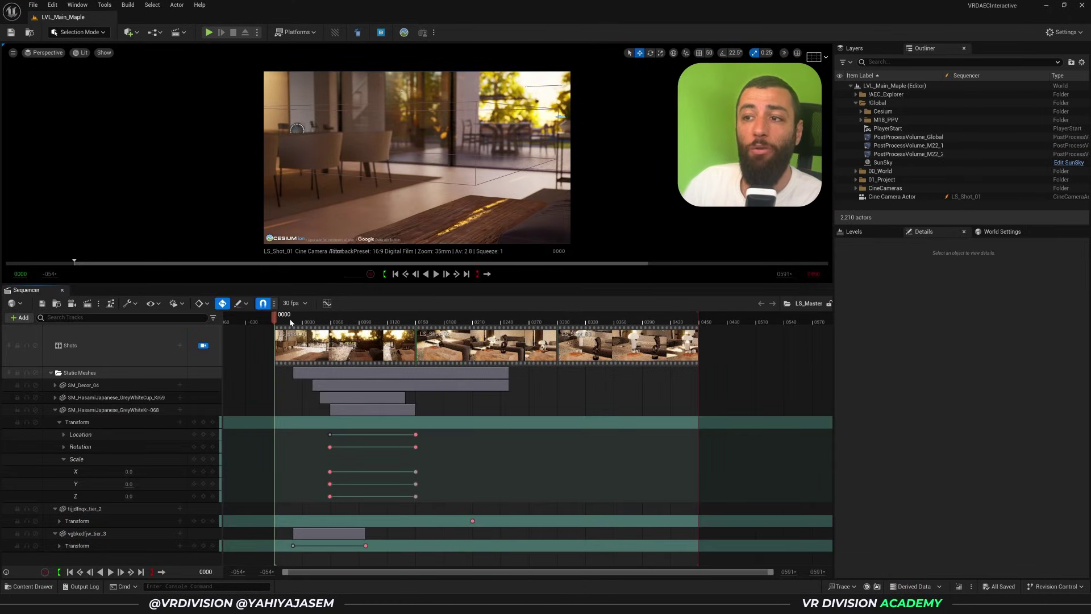
# - Play the LS_Master sequence through its first shot and scrub to about frame 295
pyautogui.press('space')
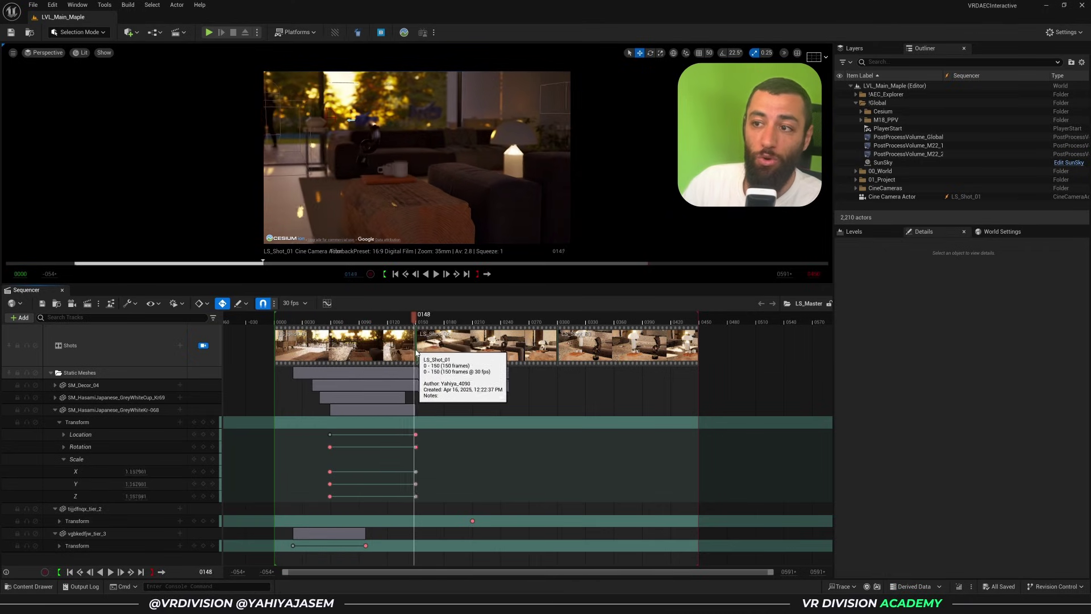
pyautogui.moveTo(423, 355); pyautogui.dragTo(558, 375)
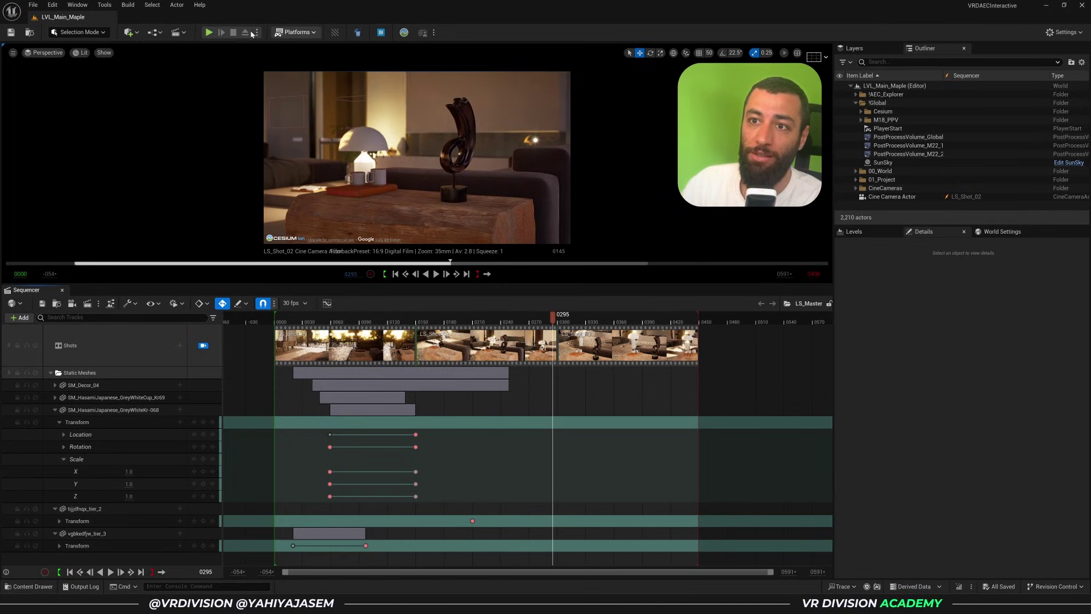
# - Play the level full screen, setting the time of day to about 16:46 PM and the view mode to Third Person
pyautogui.click(209, 32)
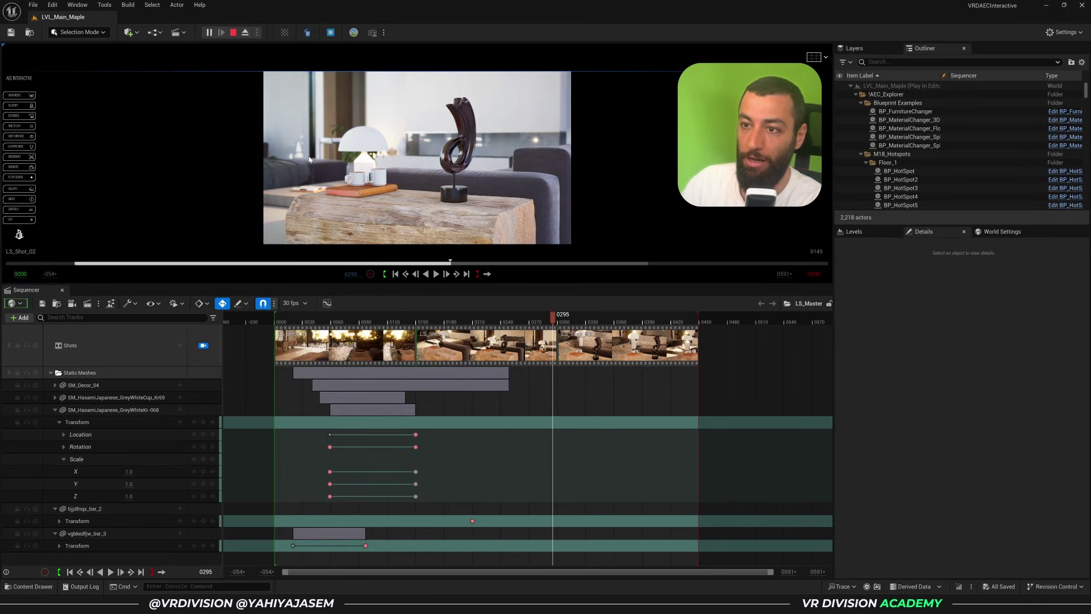
pyautogui.press('F11')
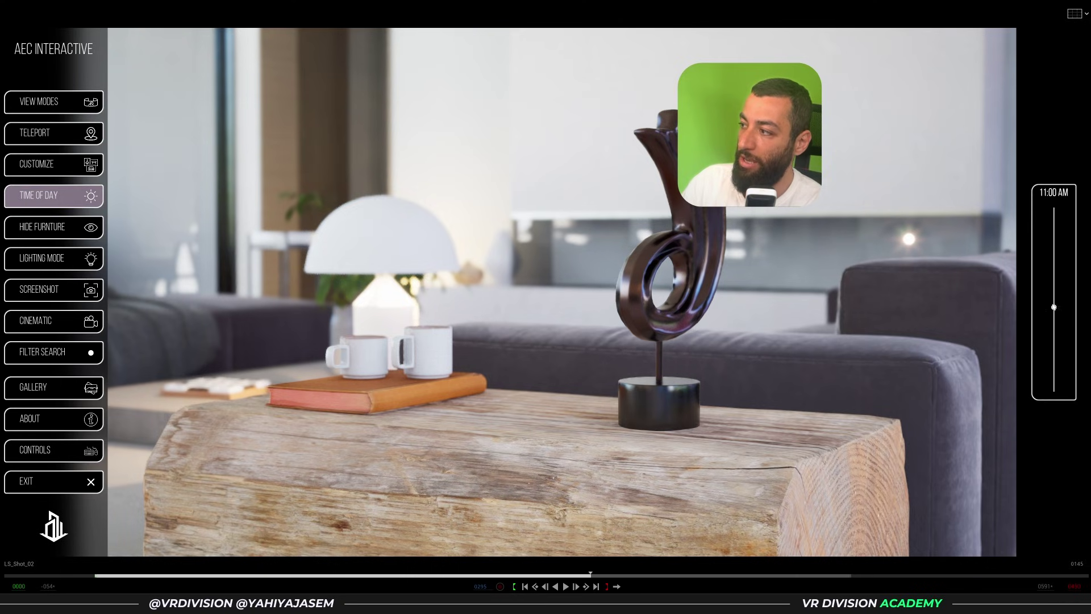
pyautogui.moveTo(1054, 307); pyautogui.dragTo(1053, 263)
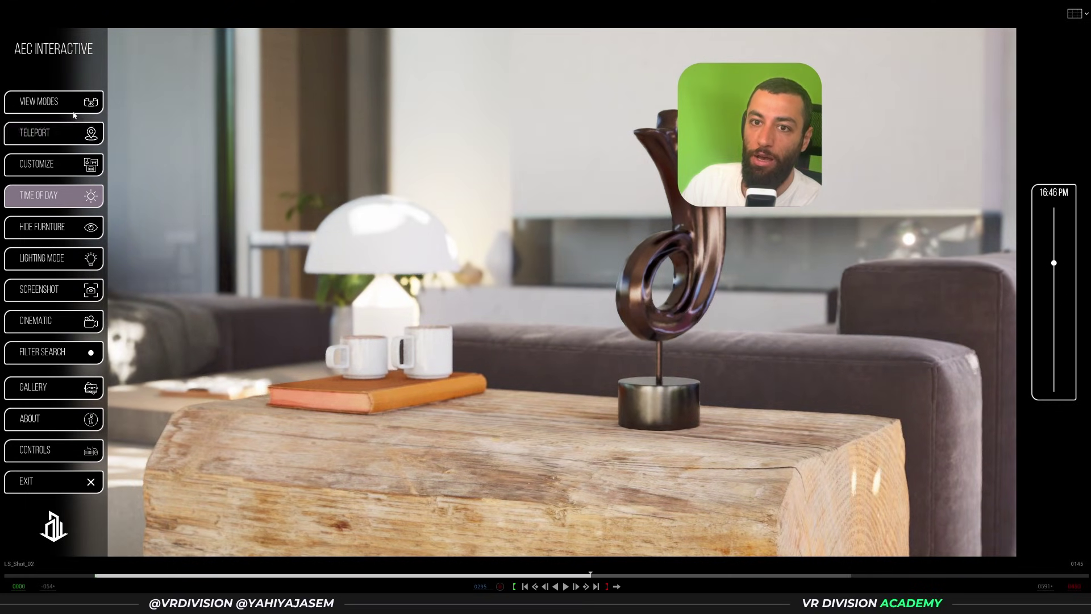
pyautogui.click(73, 111)
pyautogui.click(930, 80)
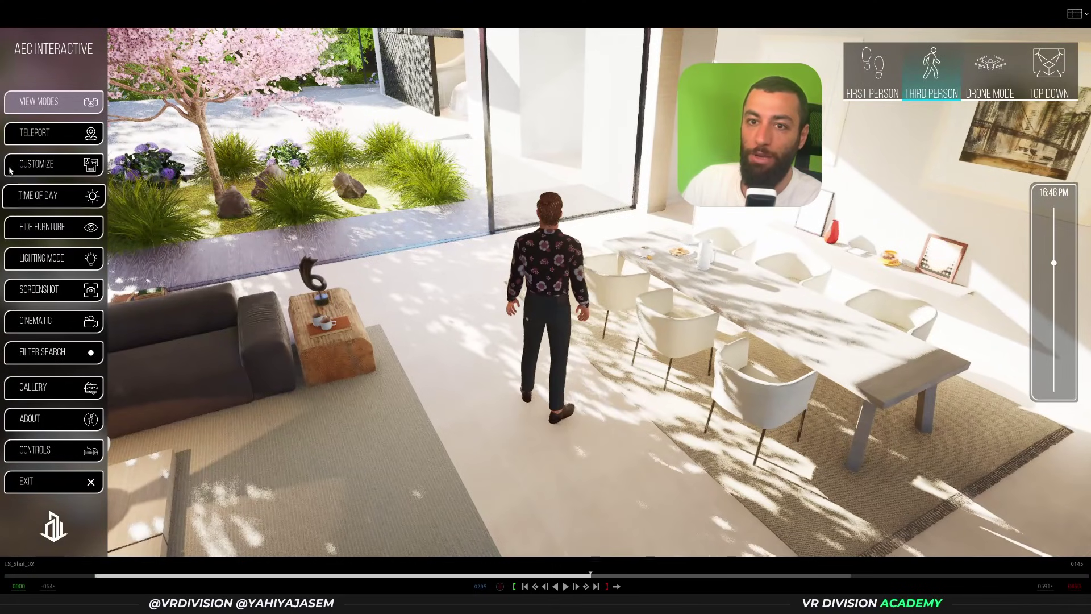
# - Apply the Clay Grid material to the walls, try Blue Grid and Clay Grid on the floors, and stop playing the level
pyautogui.click(22, 166)
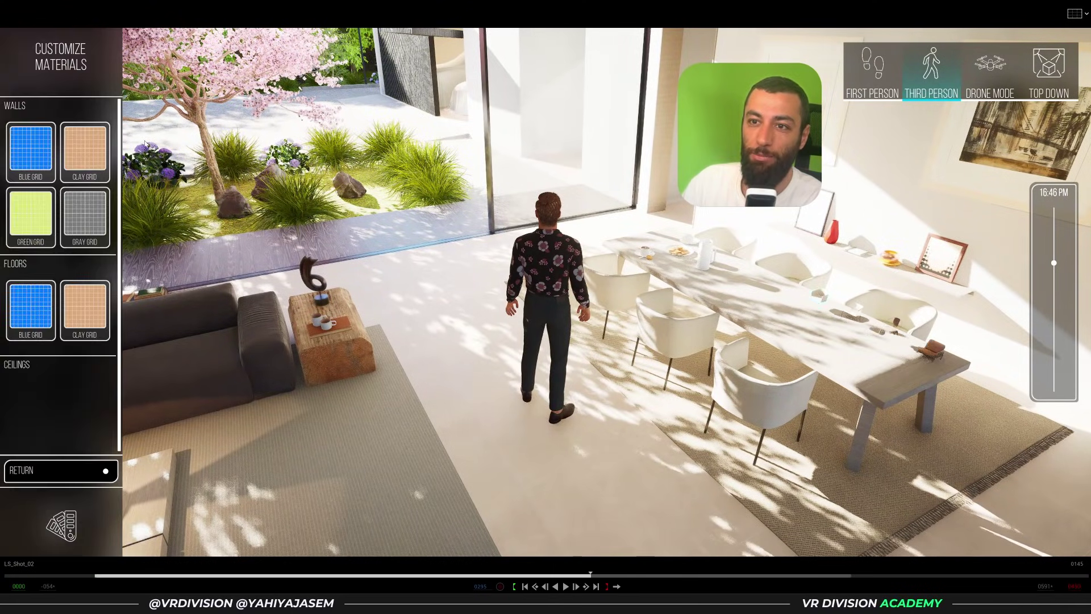
pyautogui.click(84, 170)
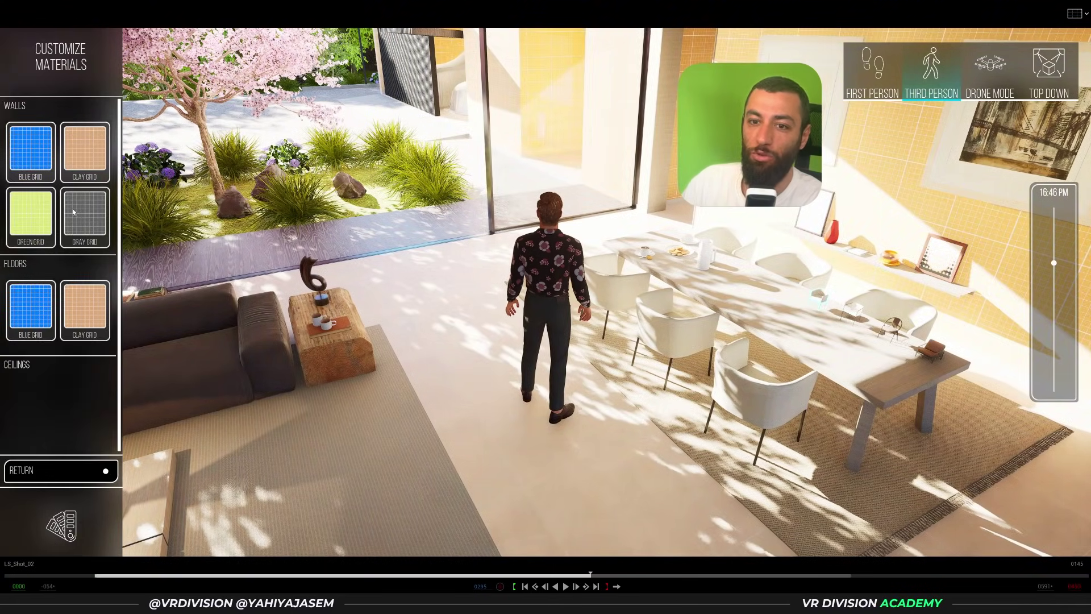
pyautogui.click(31, 310)
pyautogui.click(85, 310)
pyautogui.press('Escape')
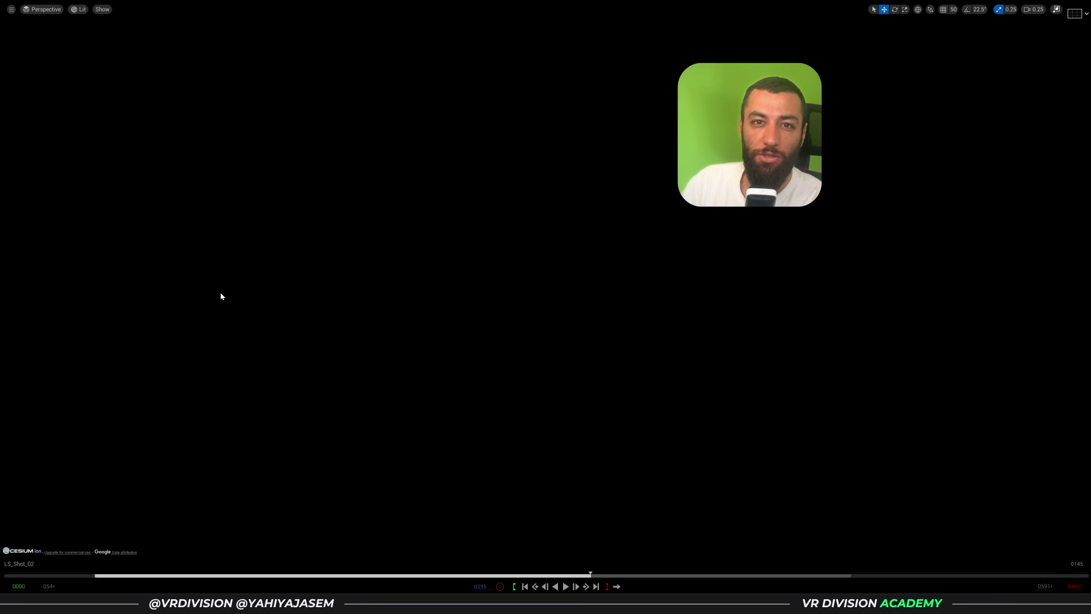